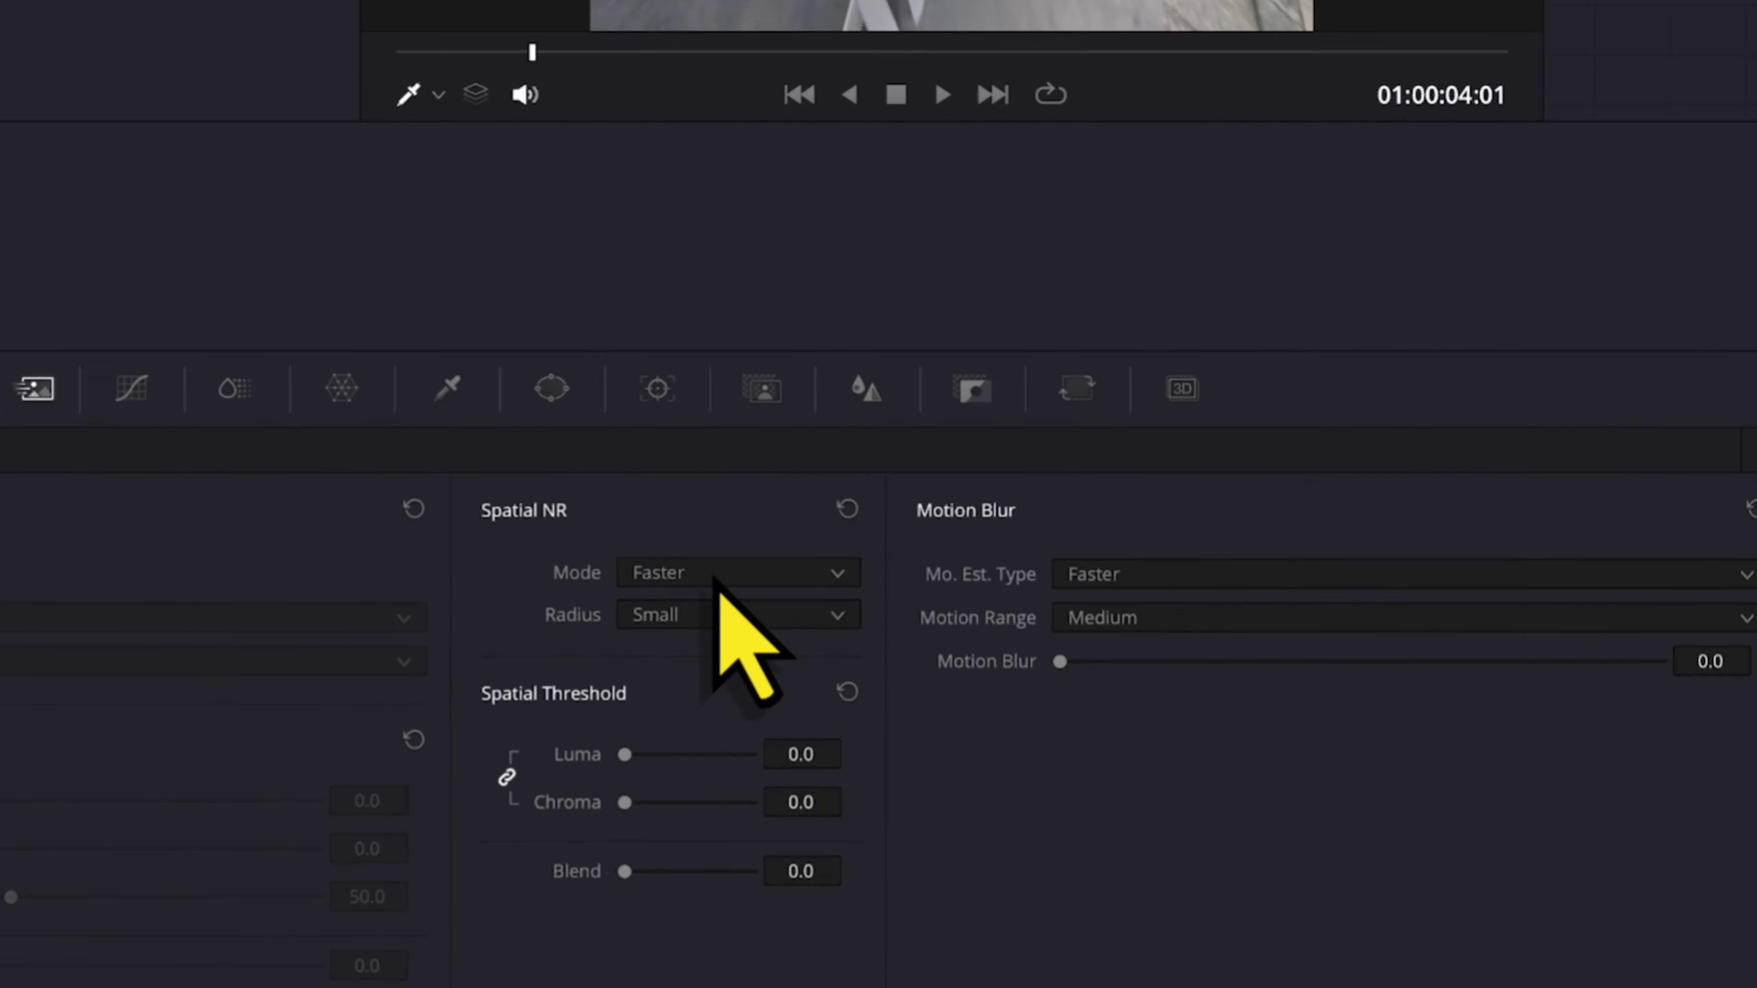
# Step: Switch the clip's Spatial NR mode to UltraNR
pyautogui.click(470, 780)
pyautogui.click(782, 657)
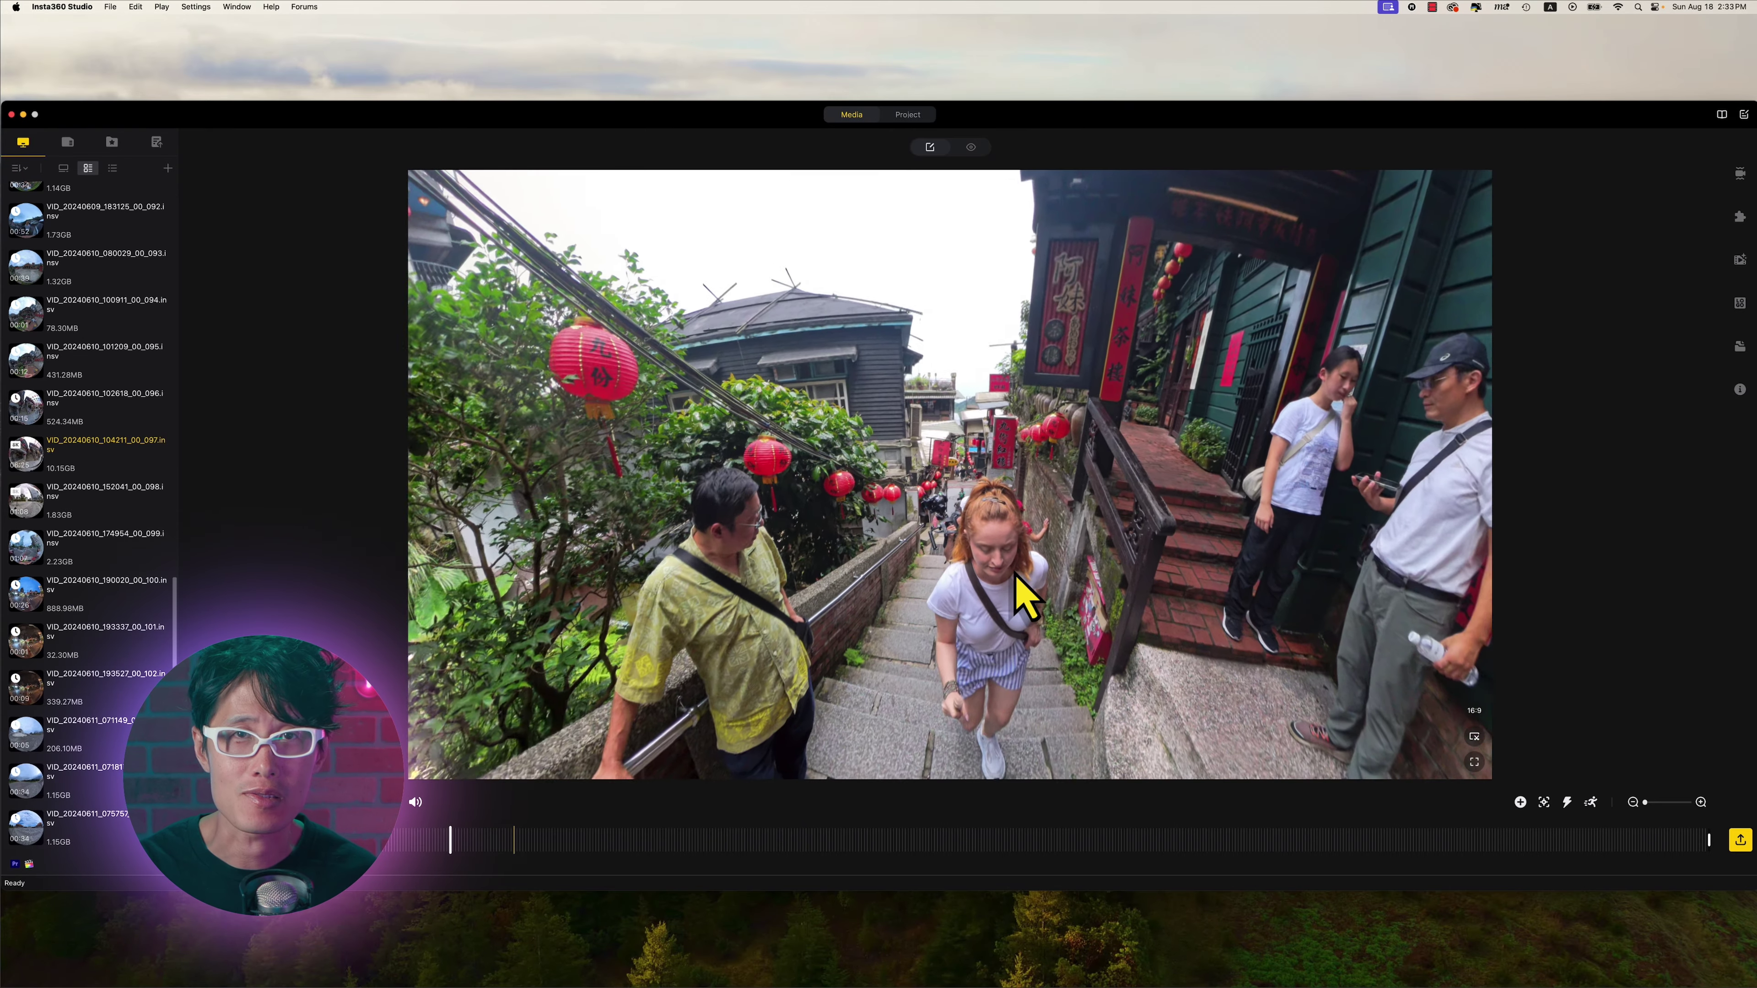
# Step: Reframe the 360 view, turn off Direction Lock, and open the 7680×3840 H.264 export settings
pyautogui.moveTo(1066, 588); pyautogui.dragTo(926, 639)
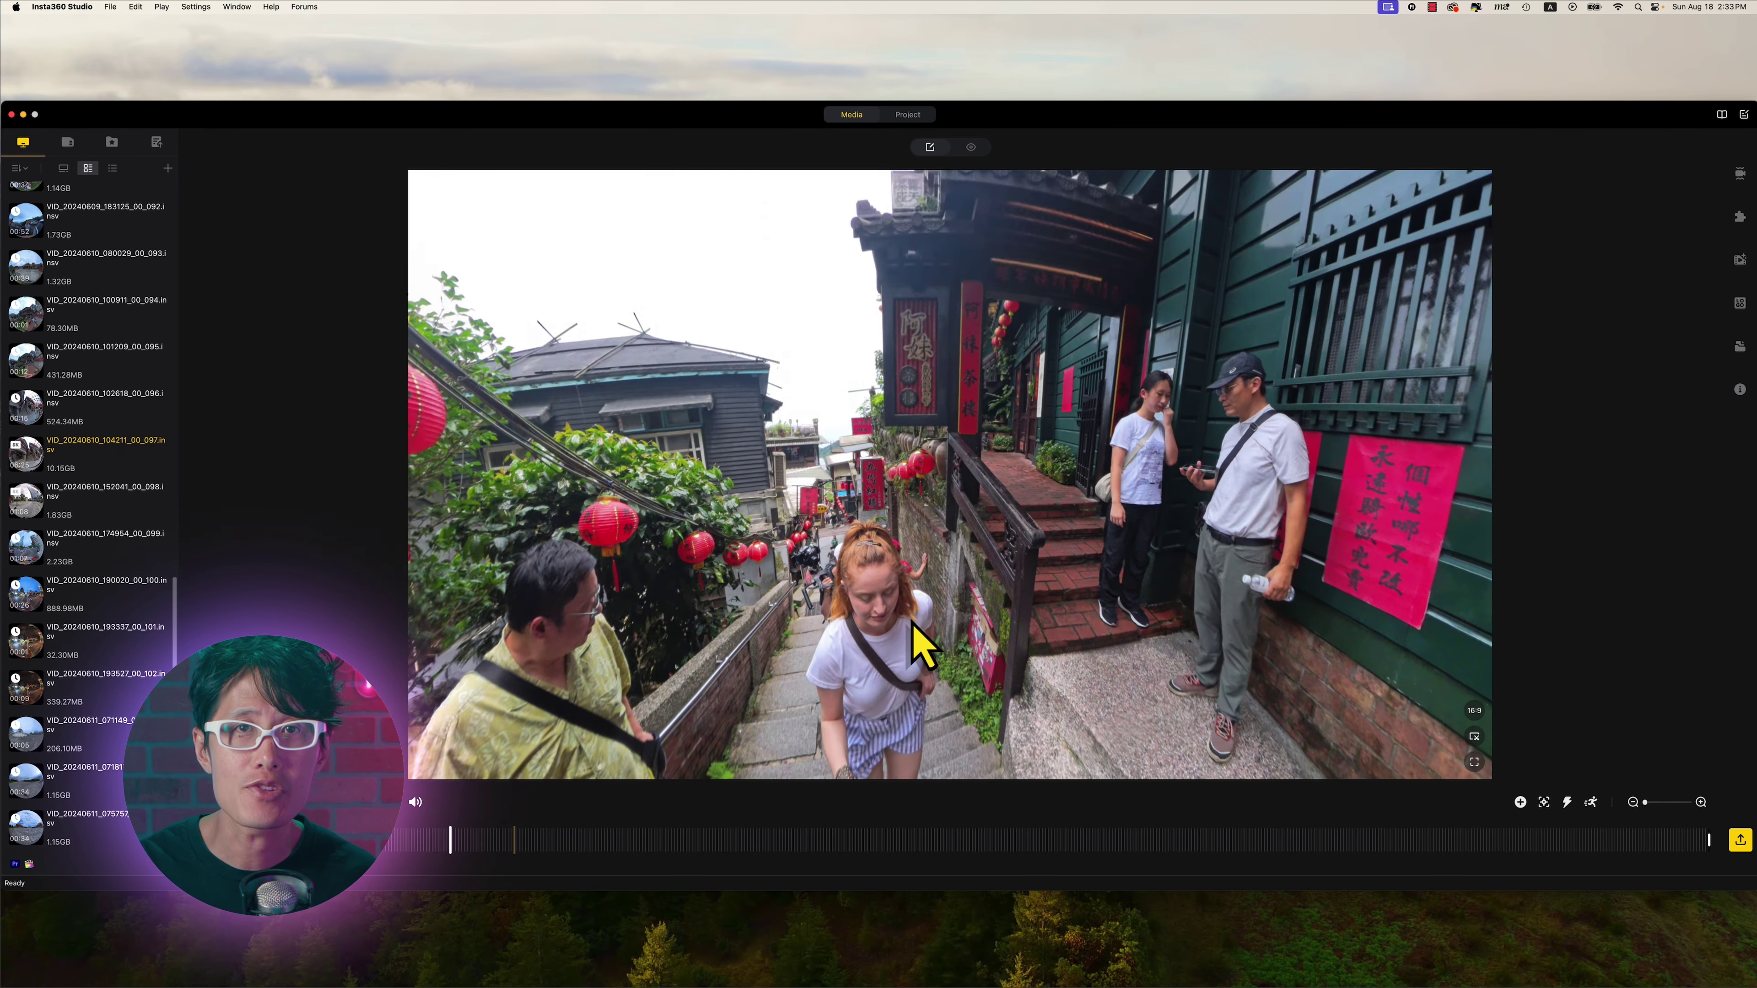
pyautogui.click(1739, 175)
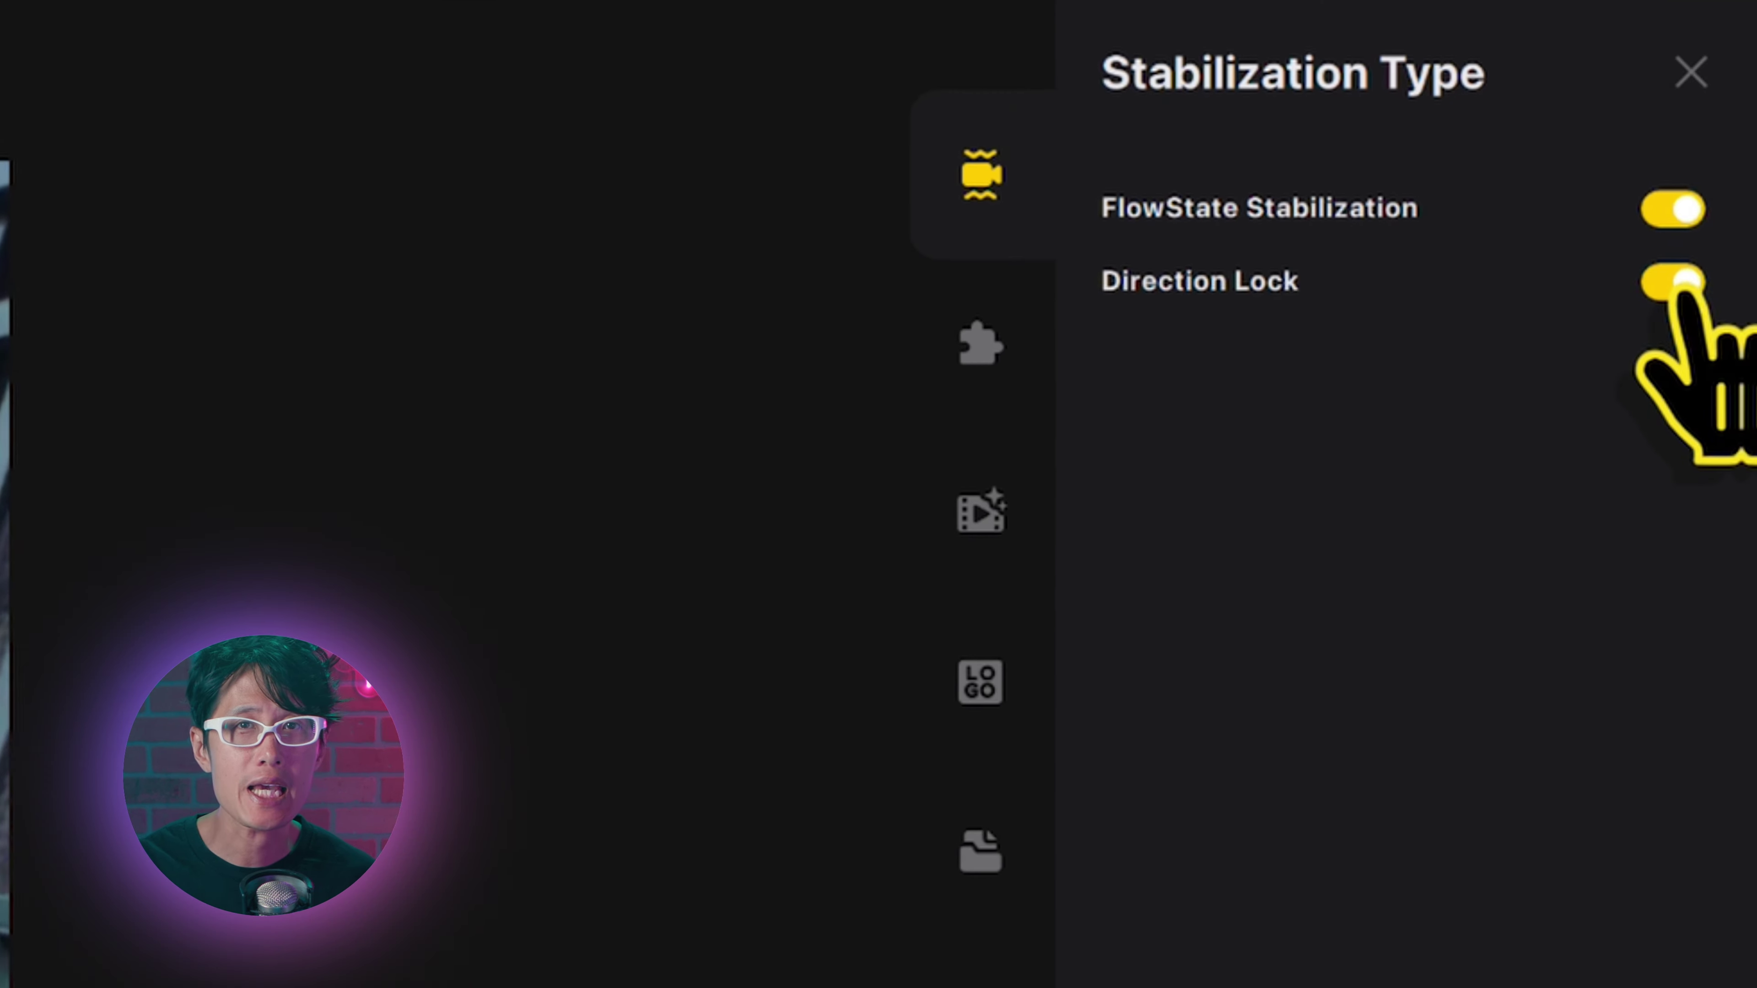
pyautogui.click(1733, 201)
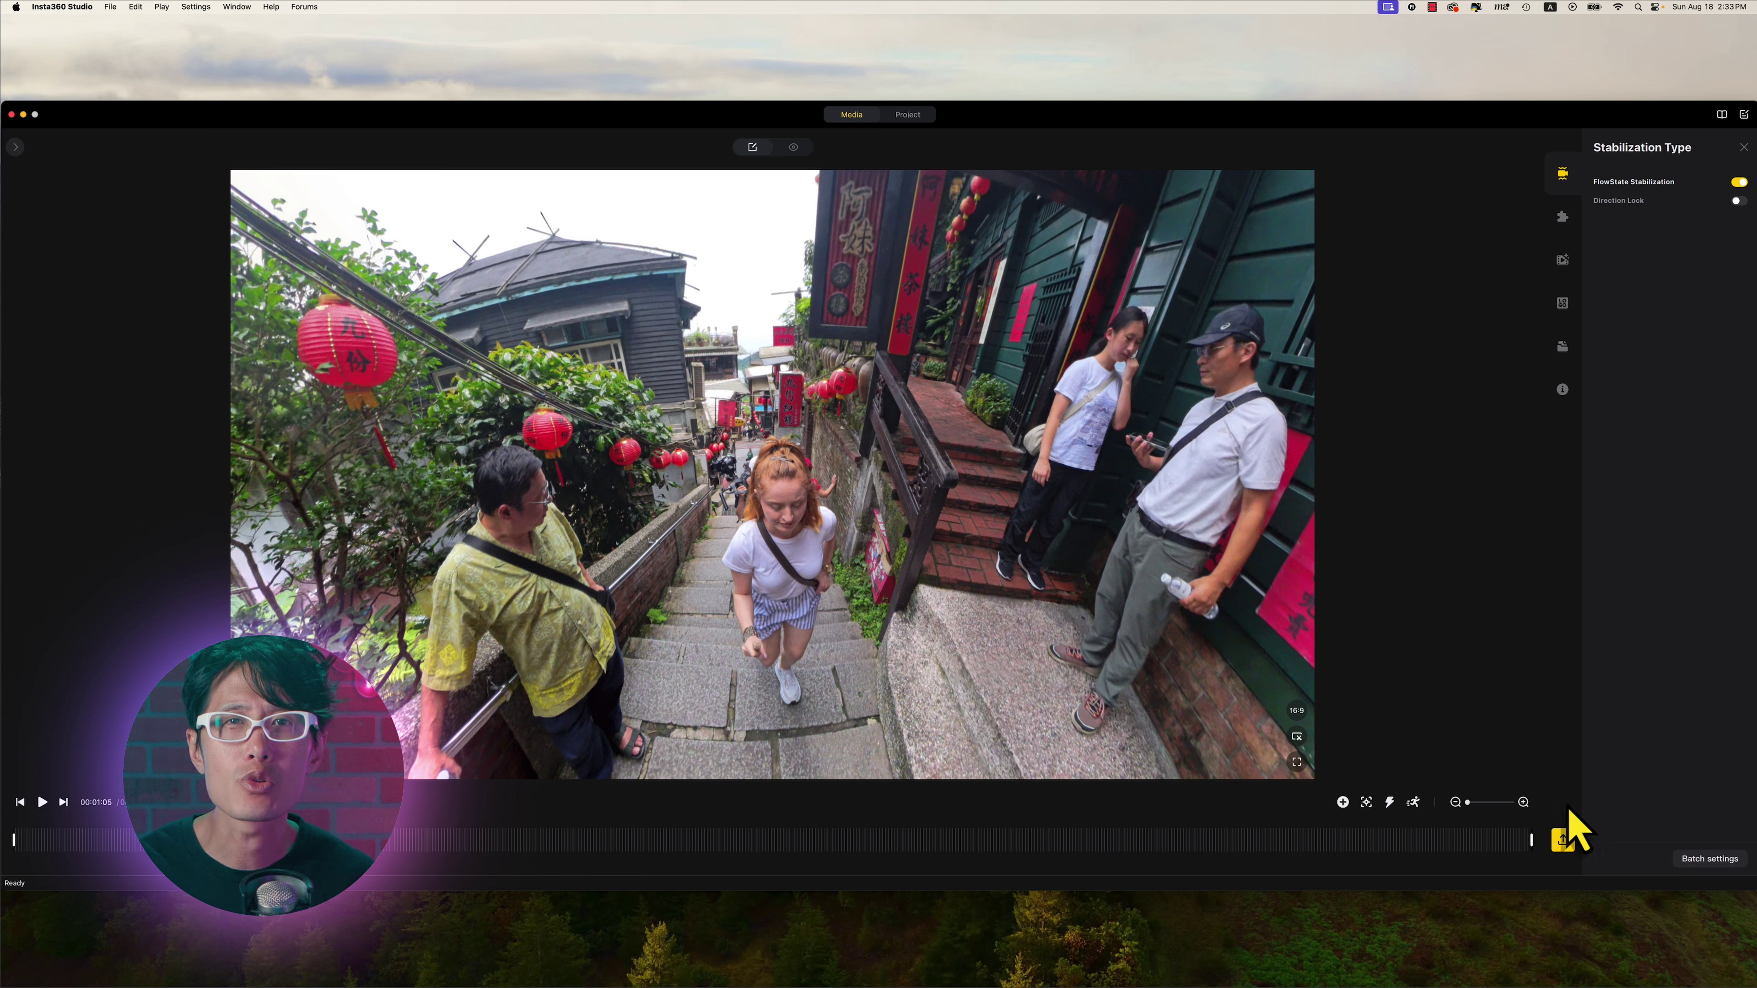
pyautogui.click(1562, 840)
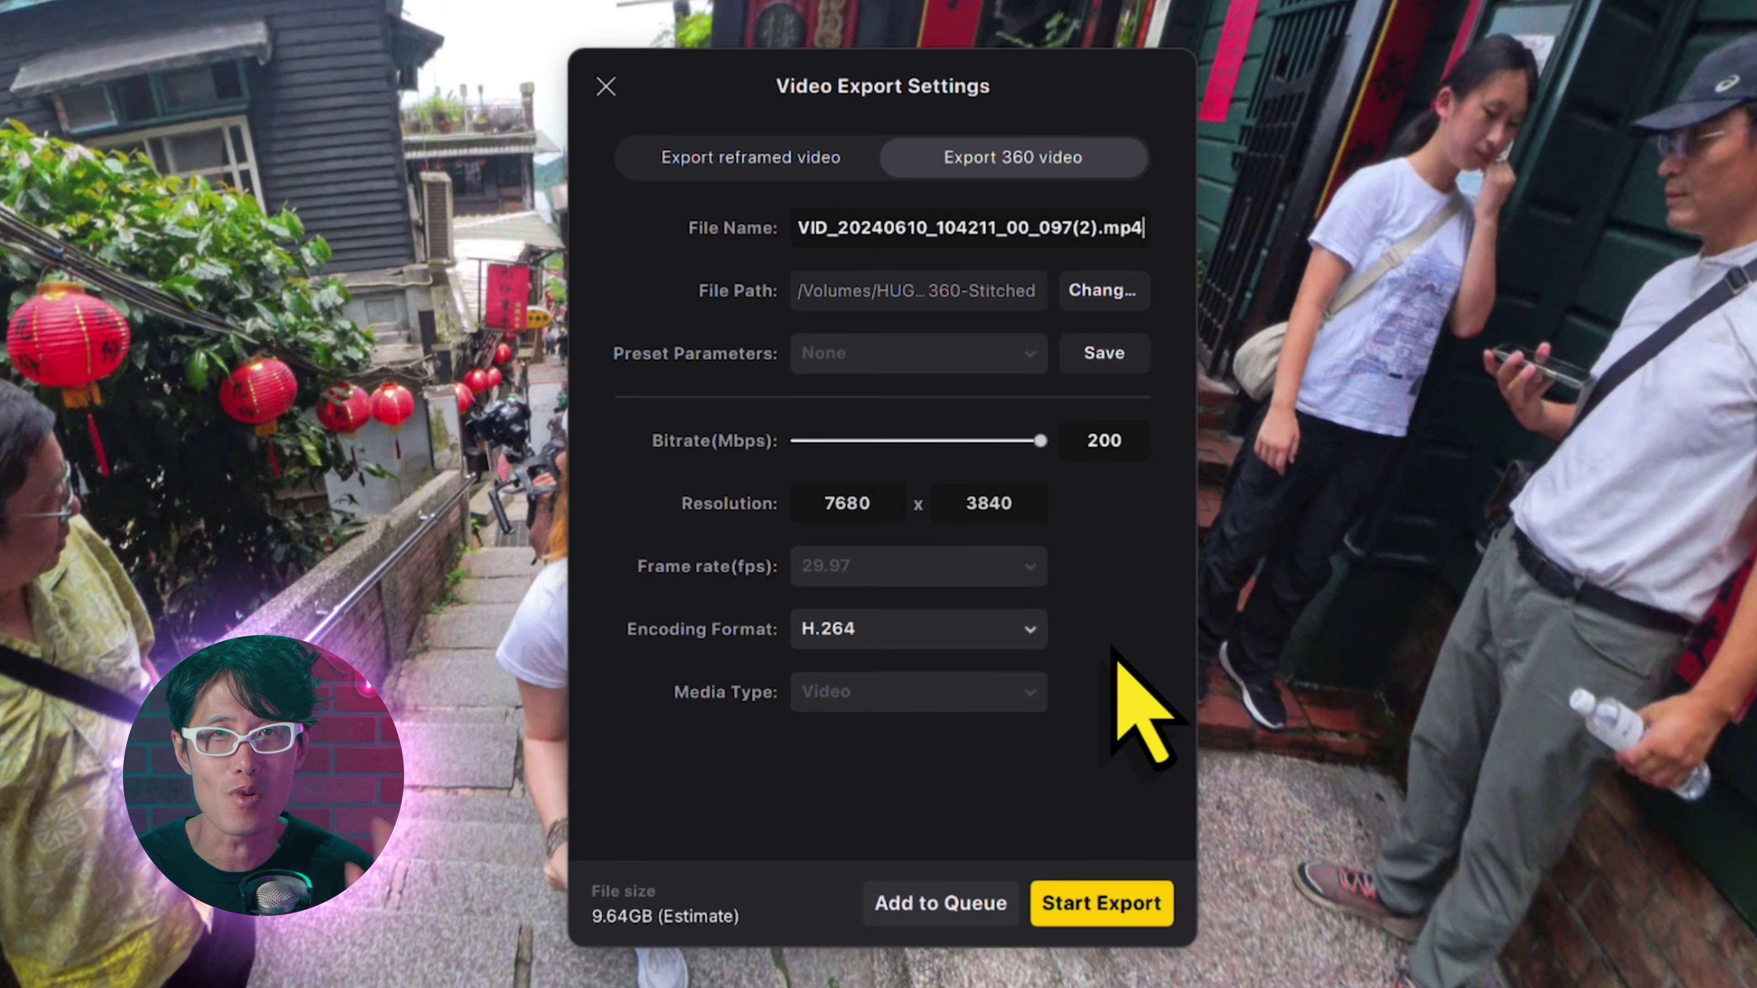
# Step: Open the Encoding Format list to switch the 360 export to ProRes 422
pyautogui.click(1033, 638)
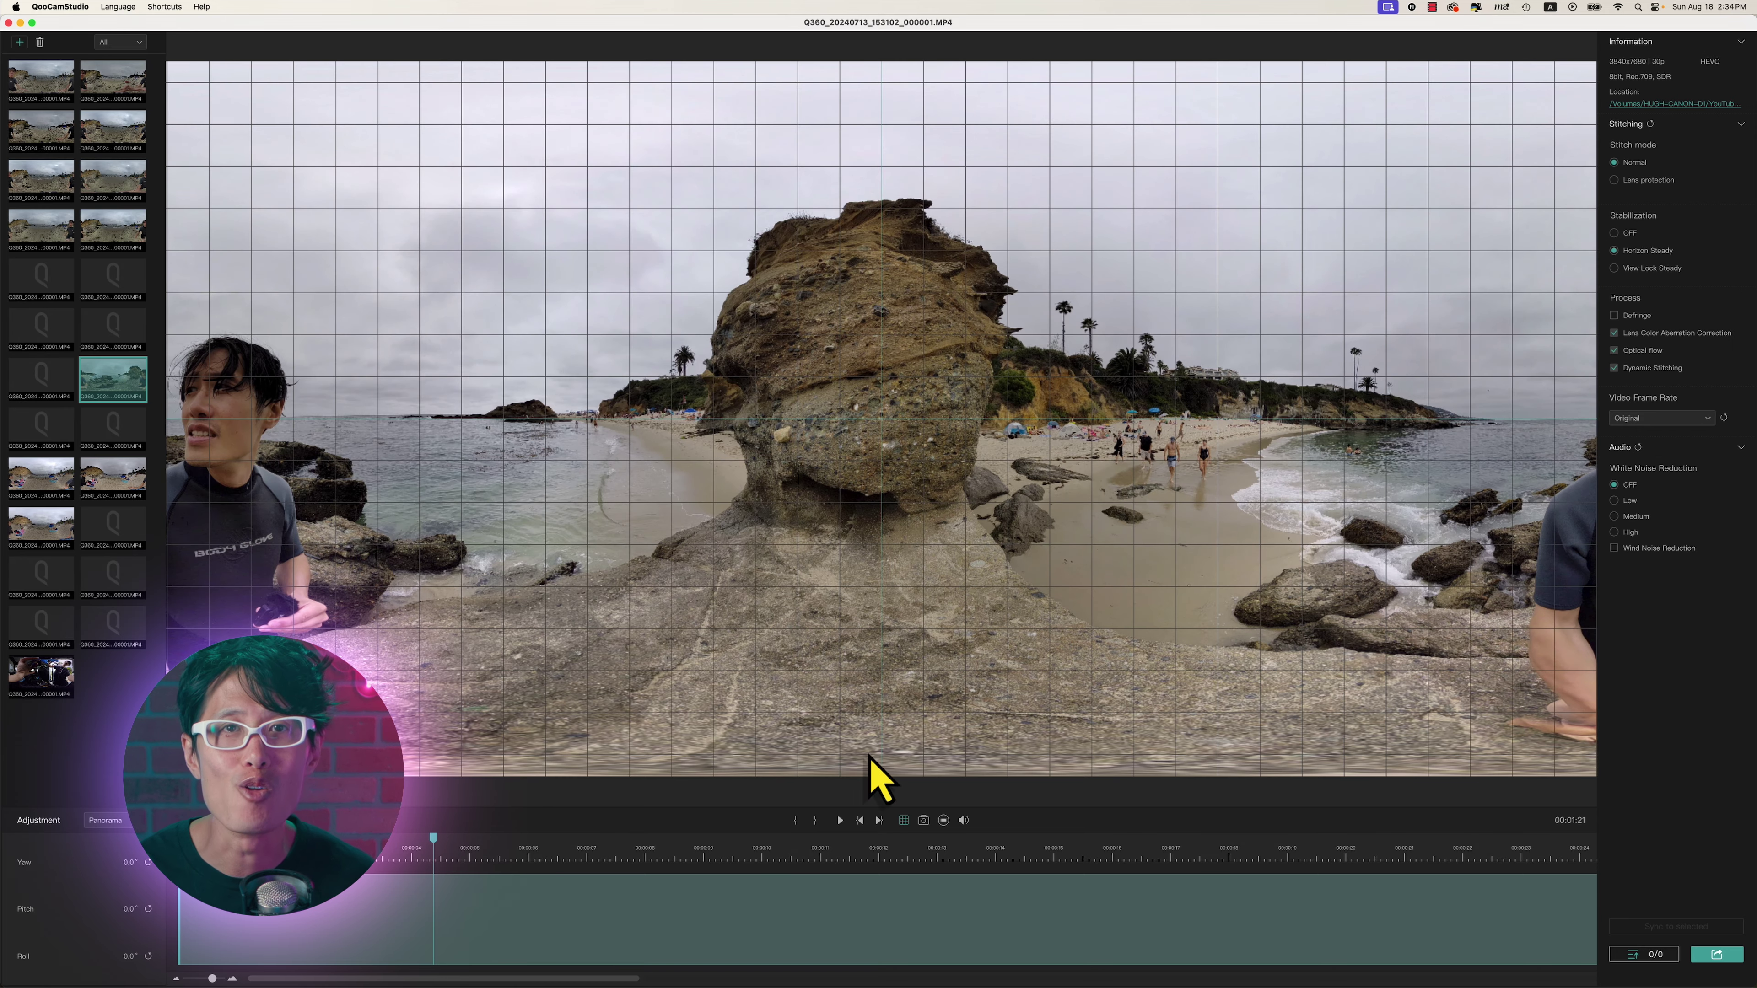
# Step: Rotate the beach panorama to centre the person in the wetsuit, toggling the grid off and on
pyautogui.moveTo(866, 765); pyautogui.dragTo(612, 499)
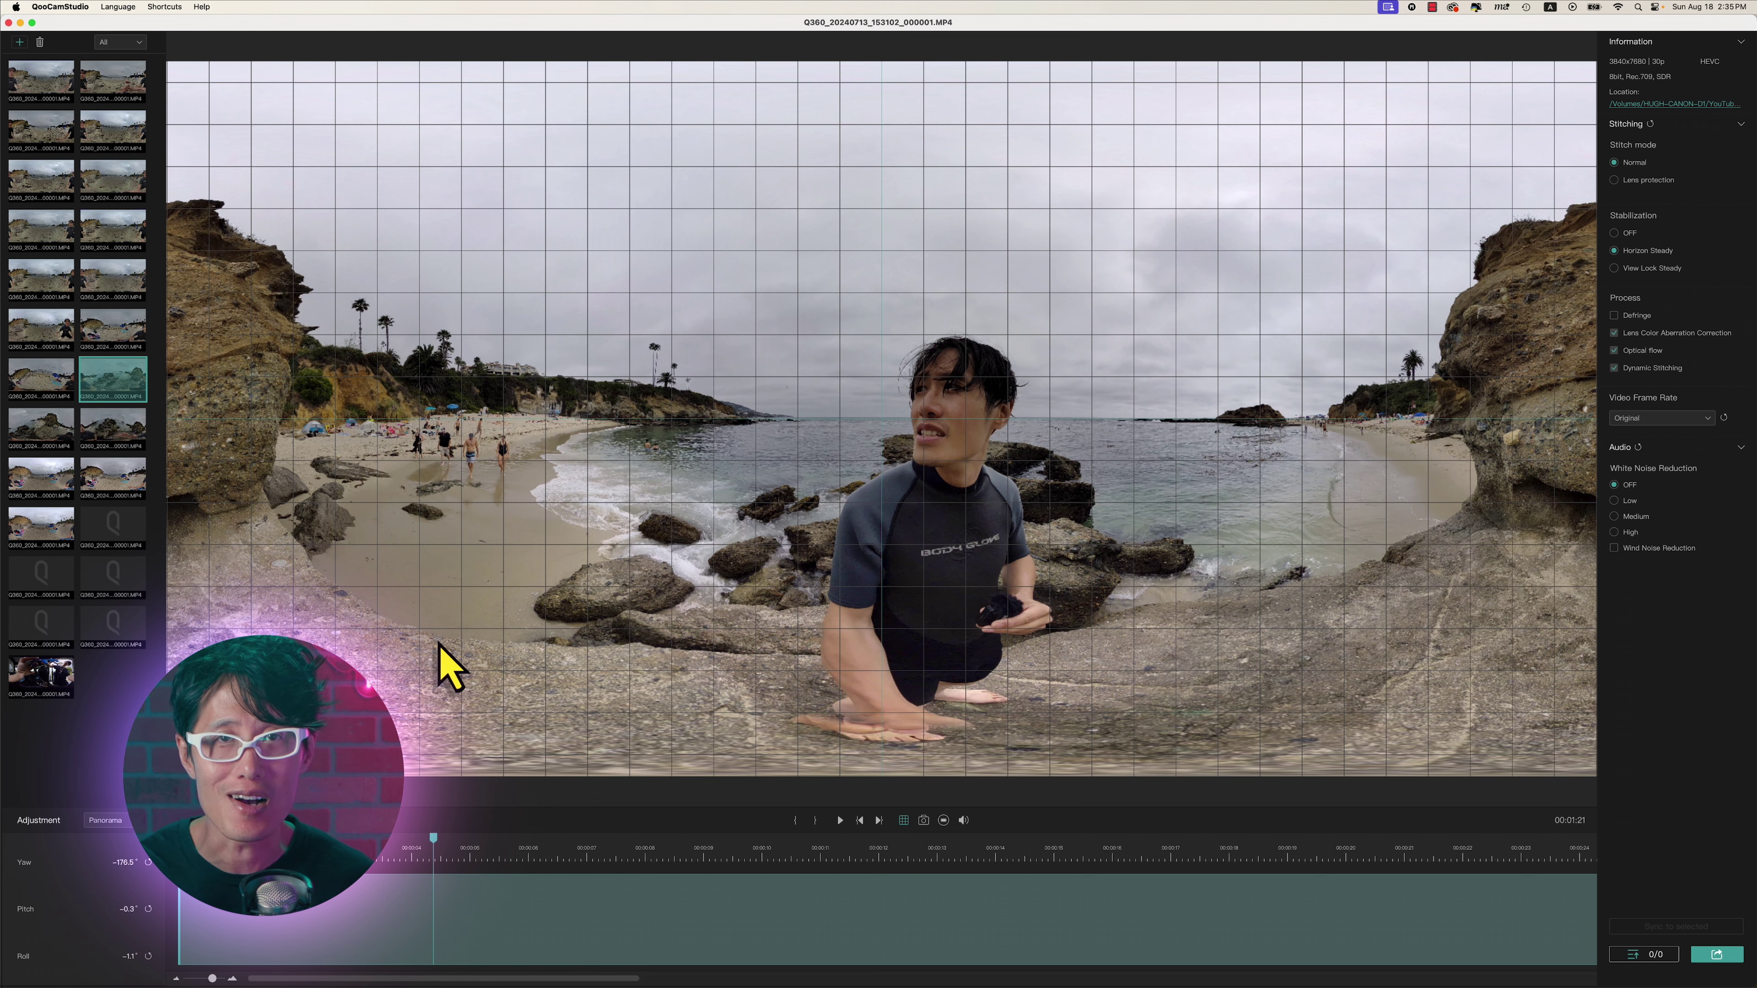
pyautogui.click(904, 828)
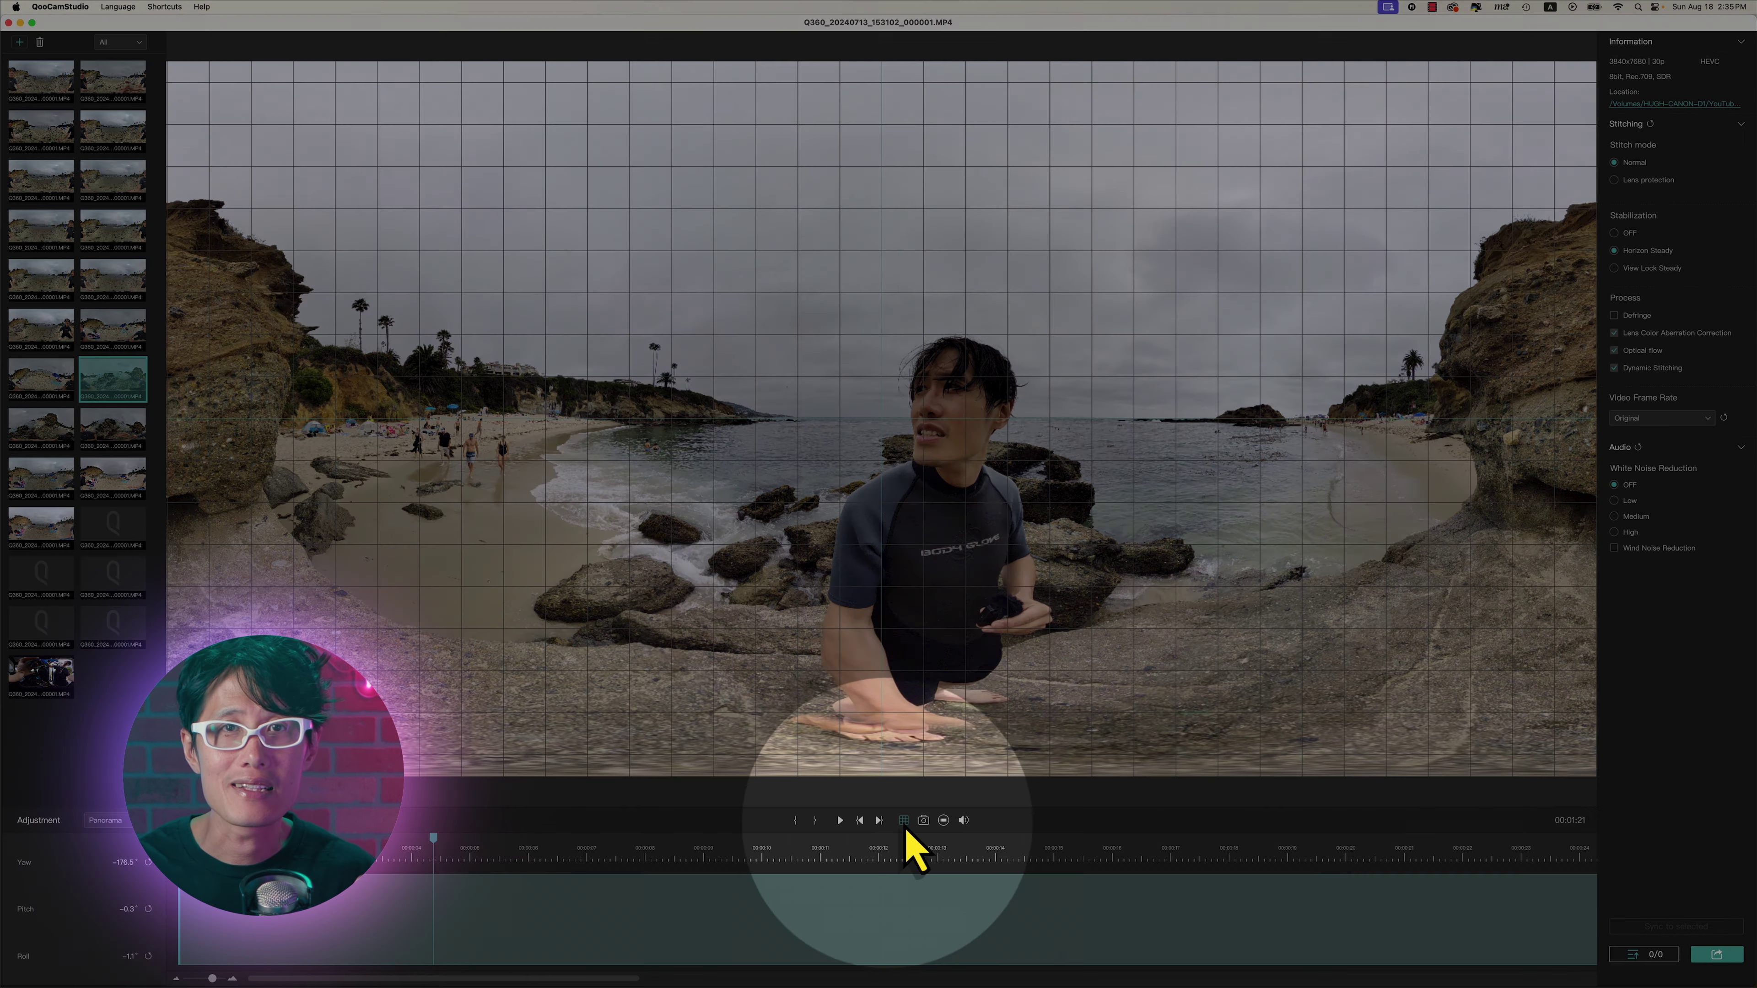
pyautogui.click(904, 822)
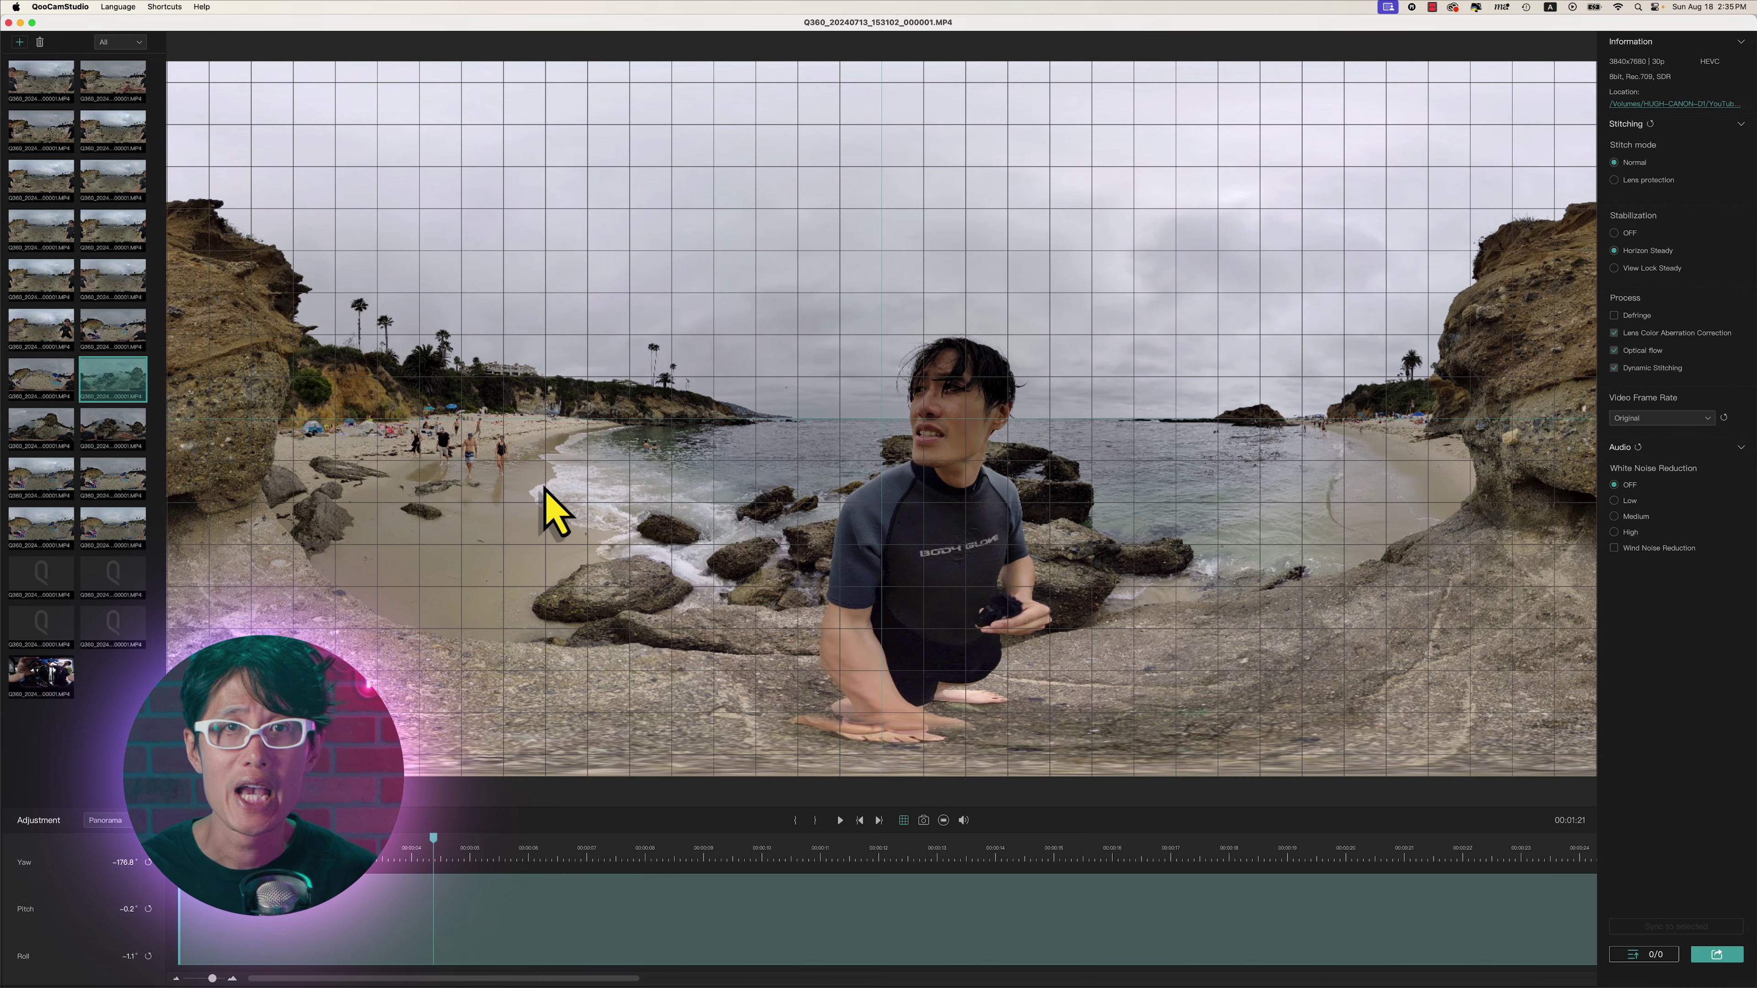
# Step: Import VID_20240610_104211_00_097.mov from Finder into QooCam Studio's media list
pyautogui.press('super+Tab')
pyautogui.moveTo(1283, 321); pyautogui.dragTo(113, 685)
pyautogui.click(113, 675)
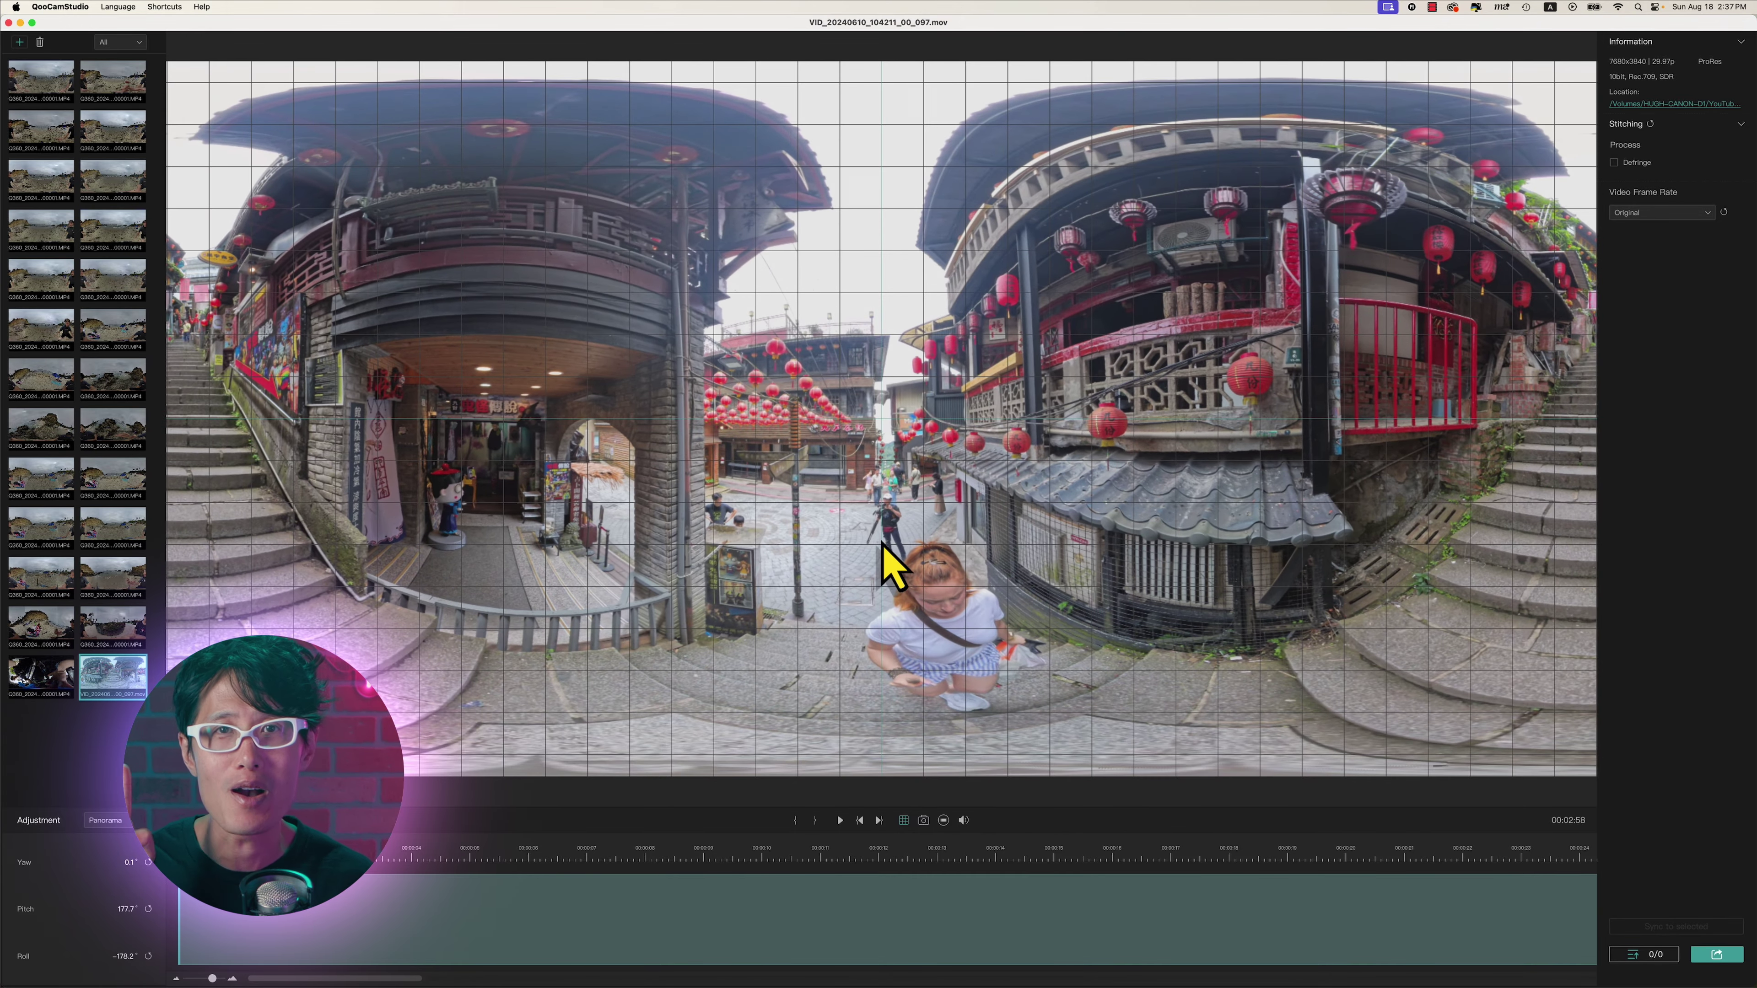
# Step: Play the street panorama clip
pyautogui.press('space')
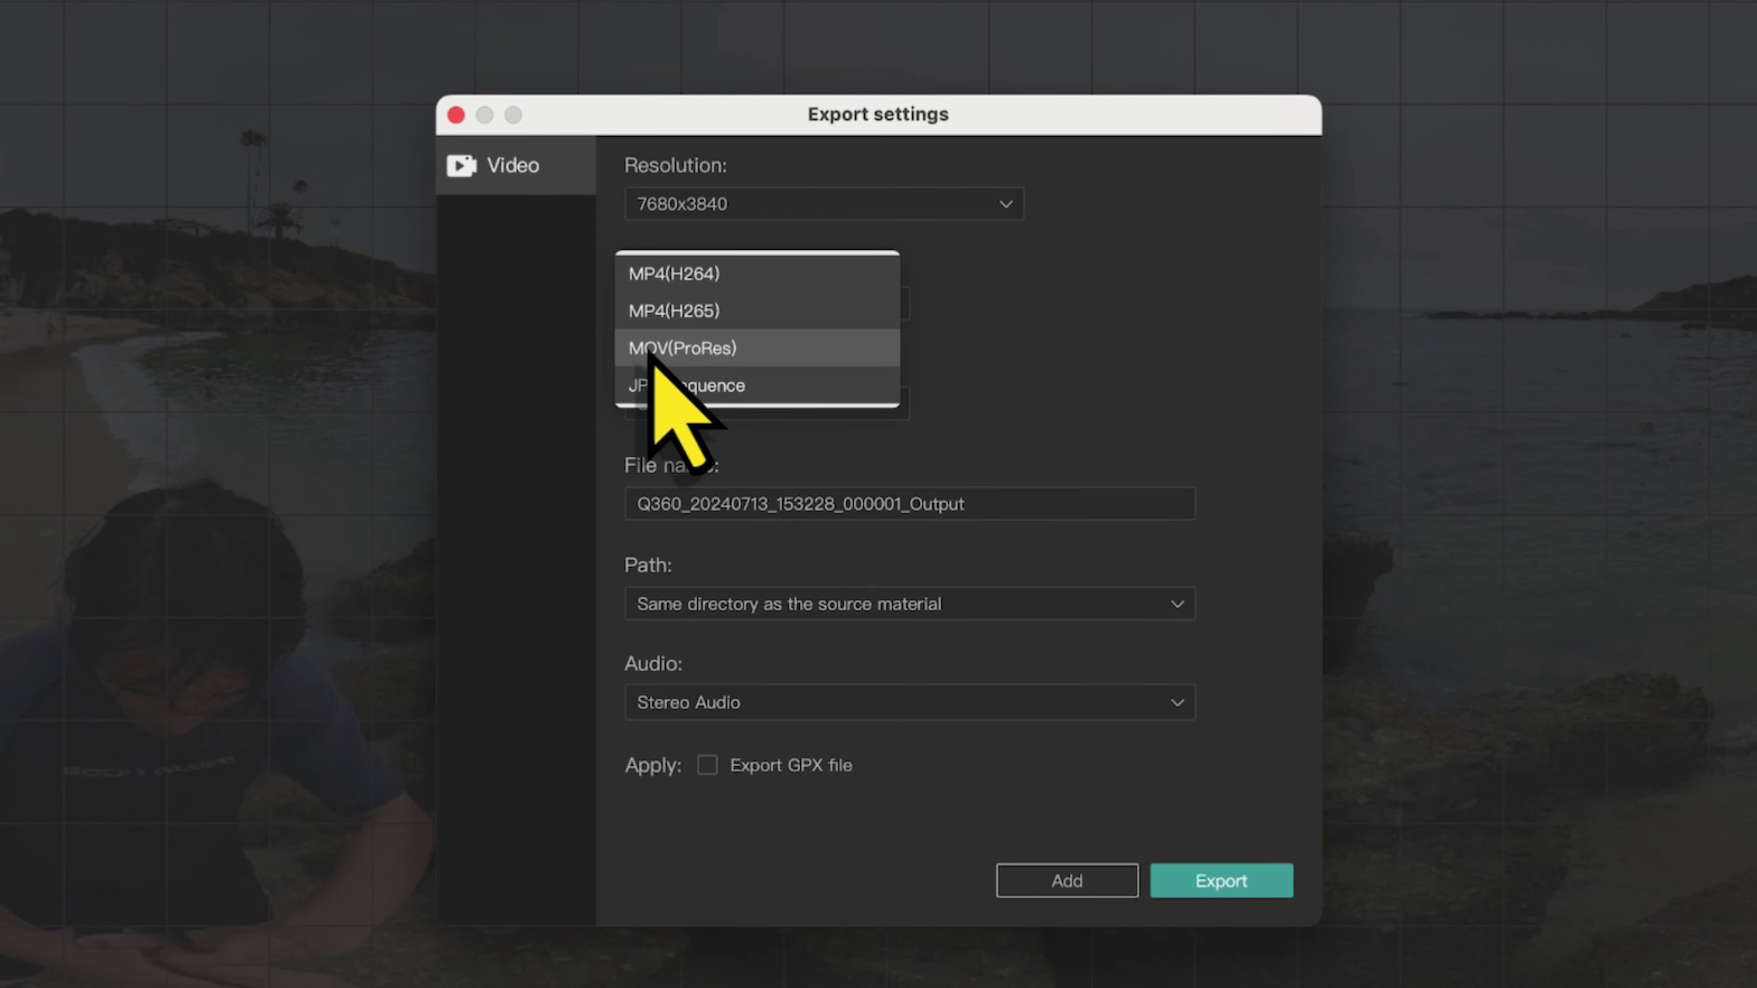
# Step: Choose the MOV(ProRes) export format and its 422 preset
pyautogui.click(743, 377)
pyautogui.click(754, 417)
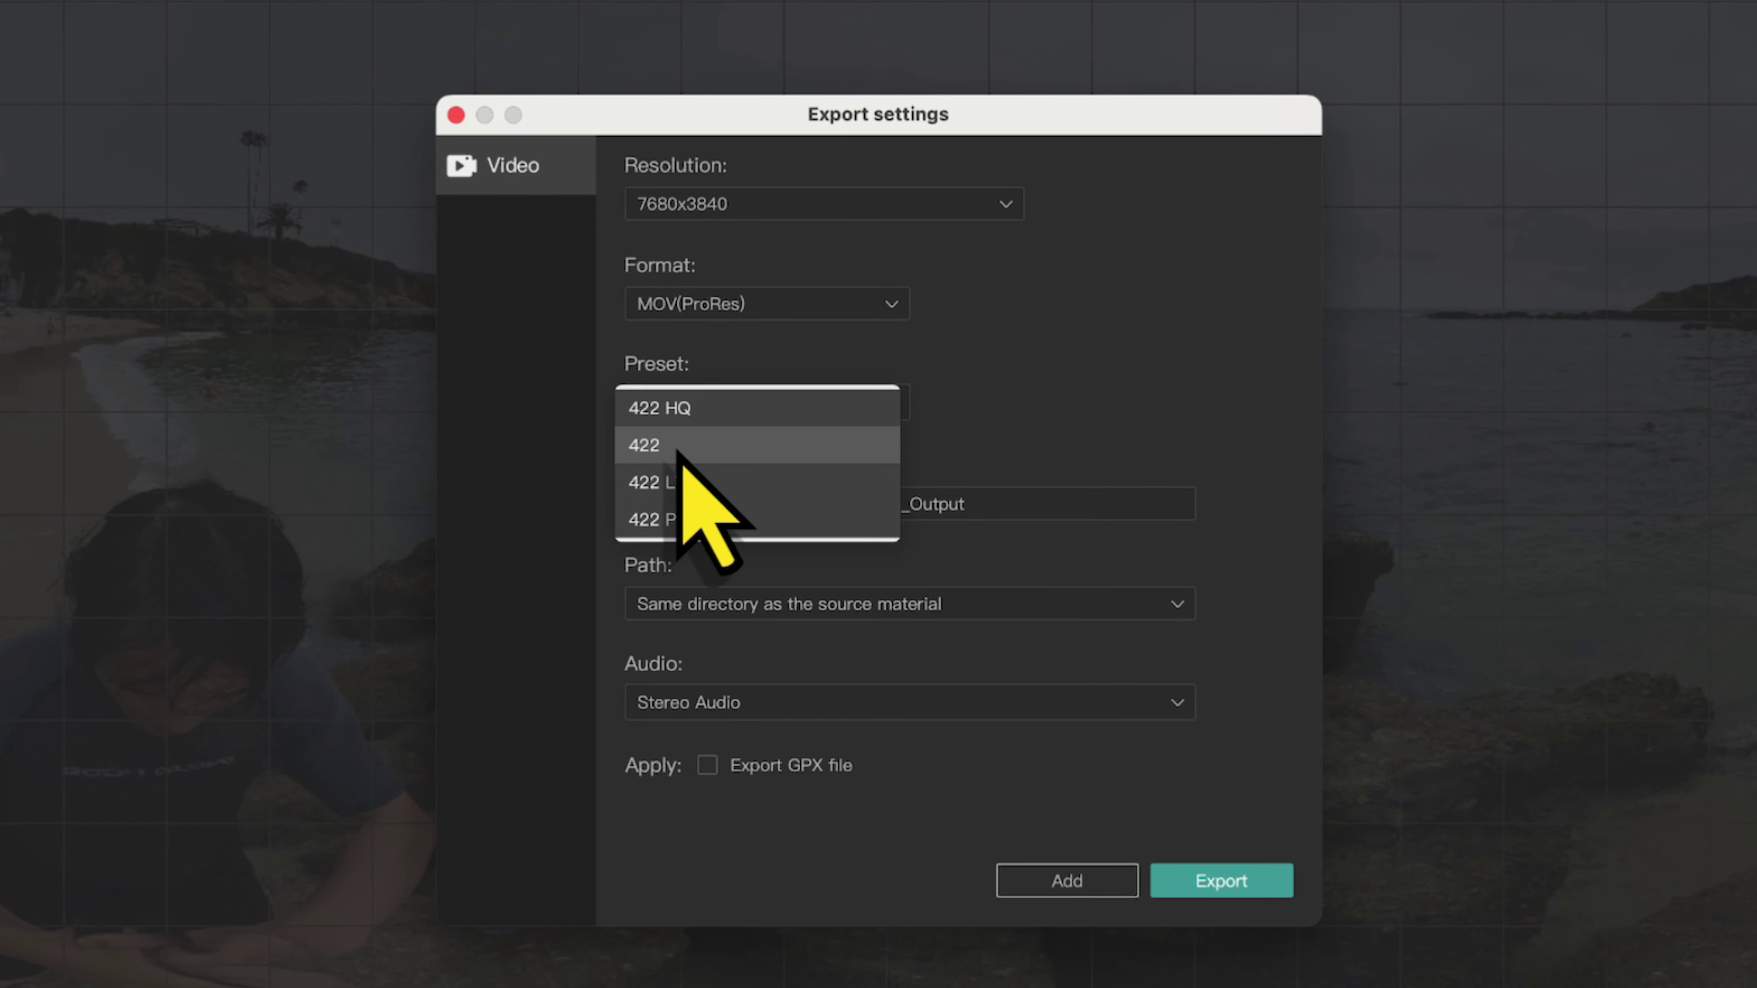
pyautogui.click(661, 447)
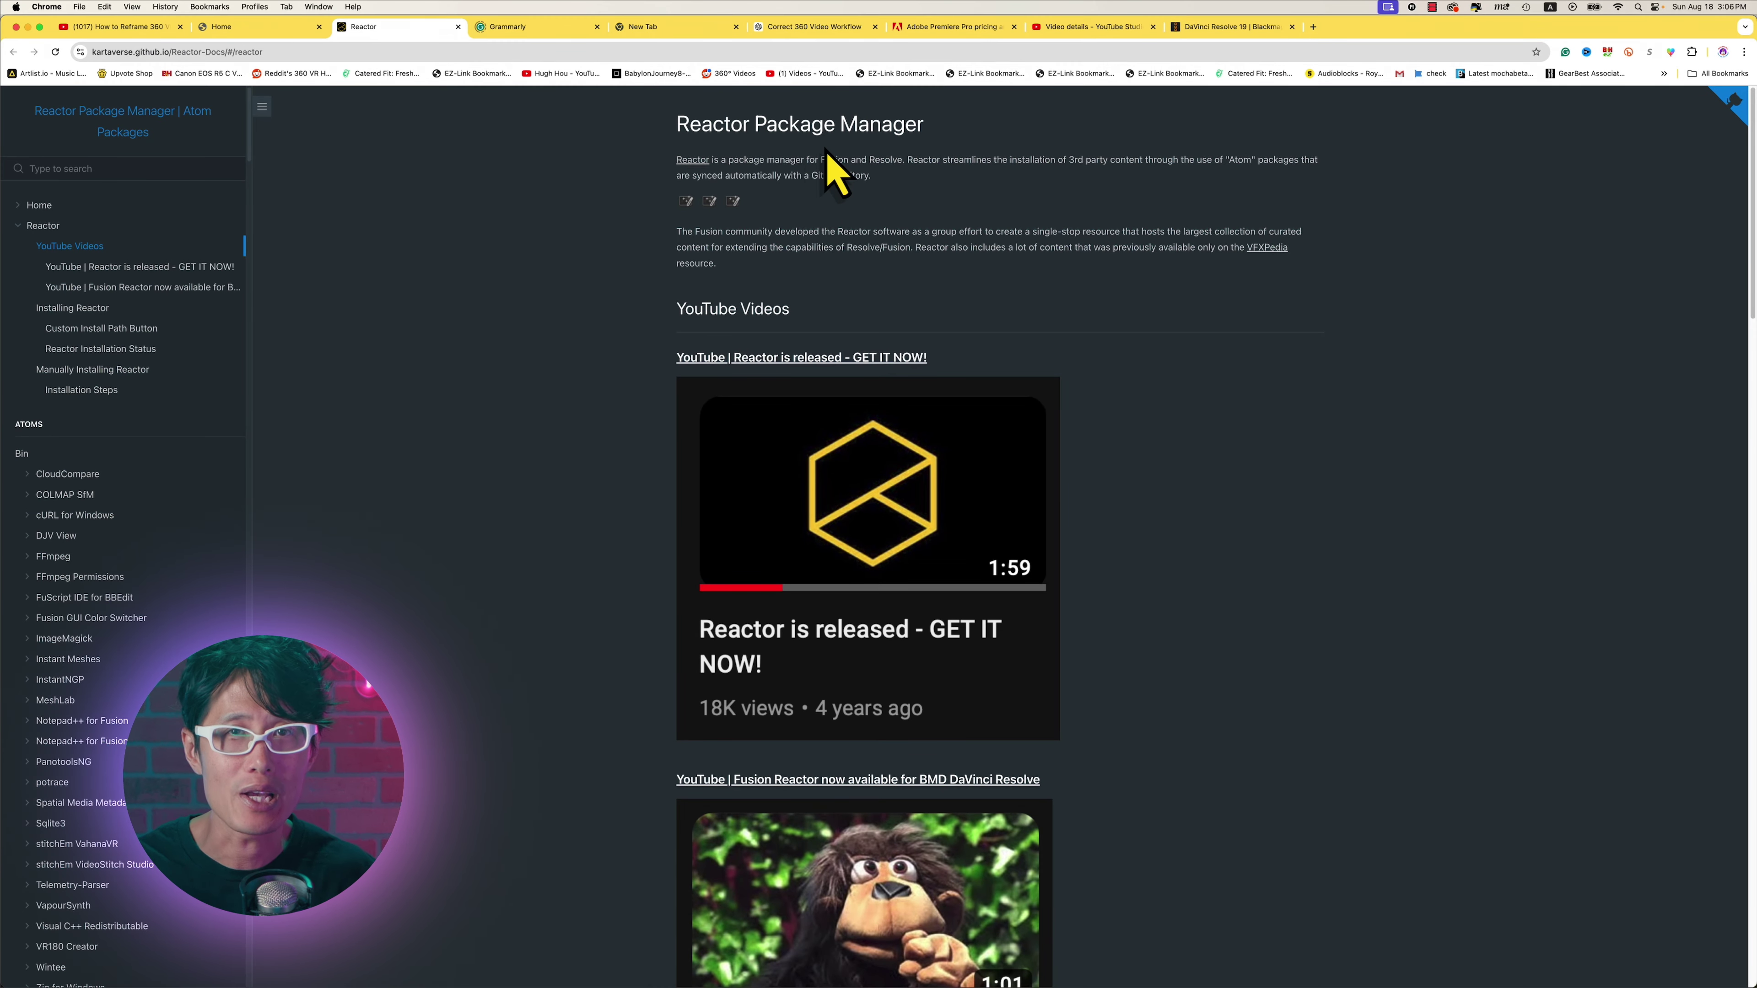
# Step: Scroll the Reactor docs to Manually Installing Reactor and select the section's URL
pyautogui.scroll(-3, 1137, 451)
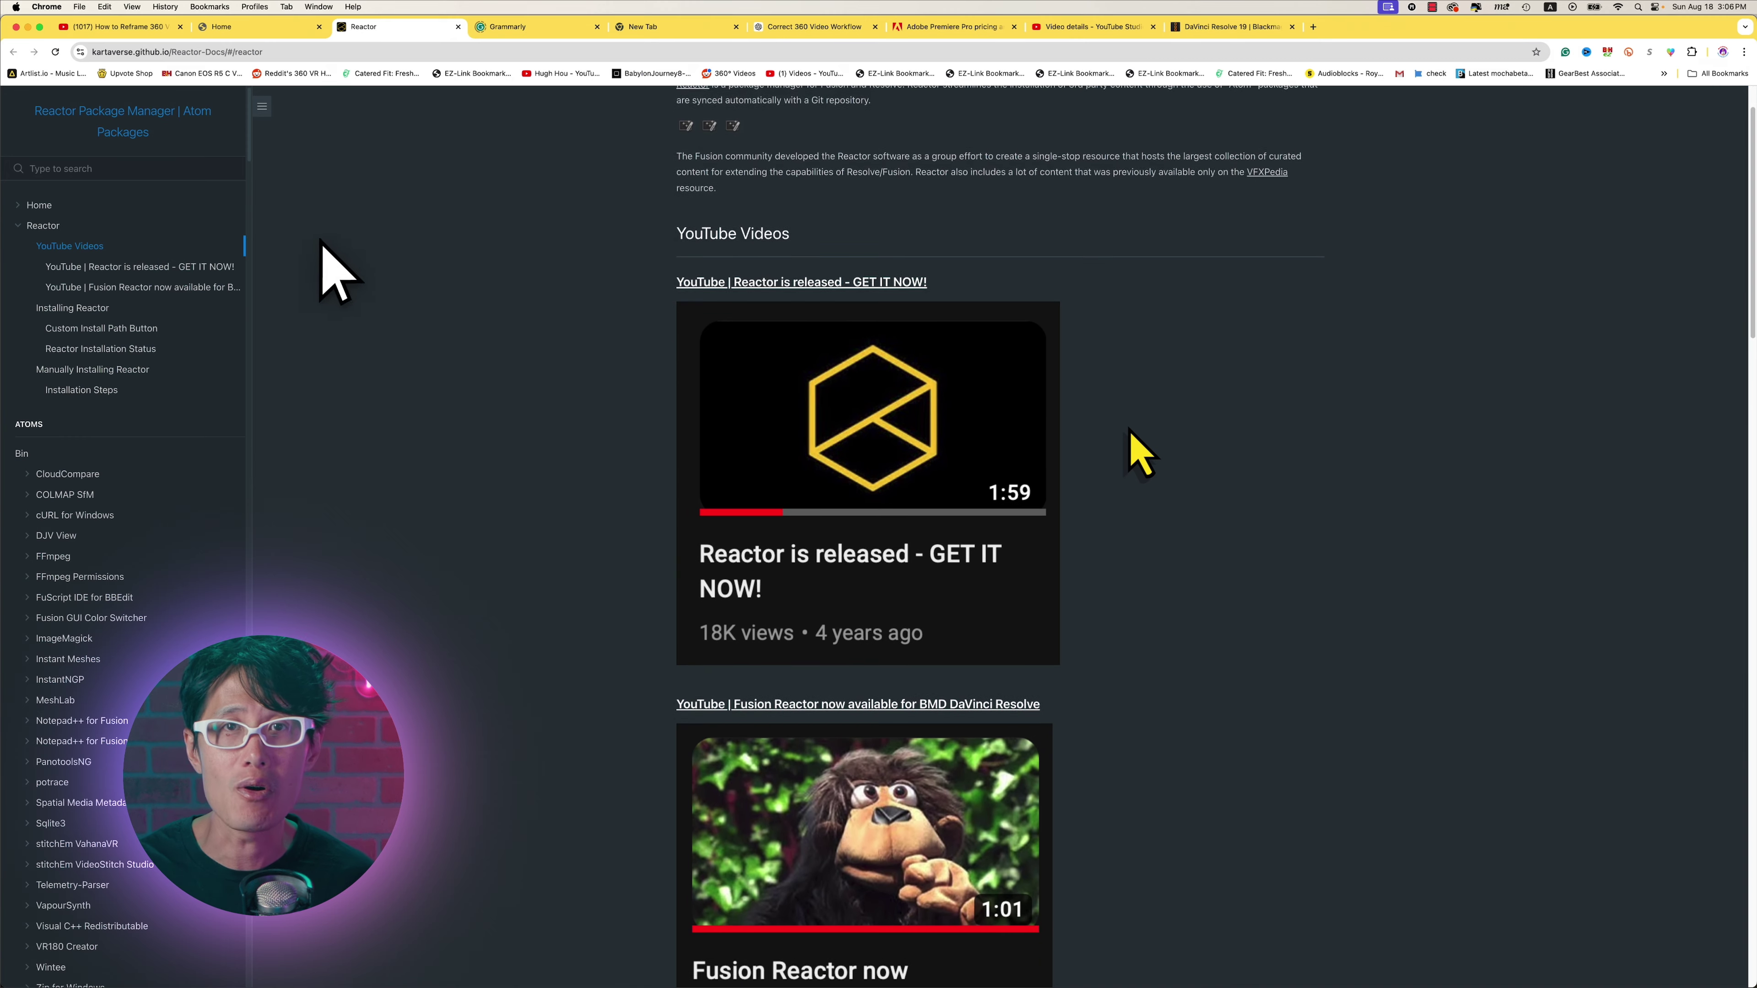
pyautogui.scroll(-10, 969, 899)
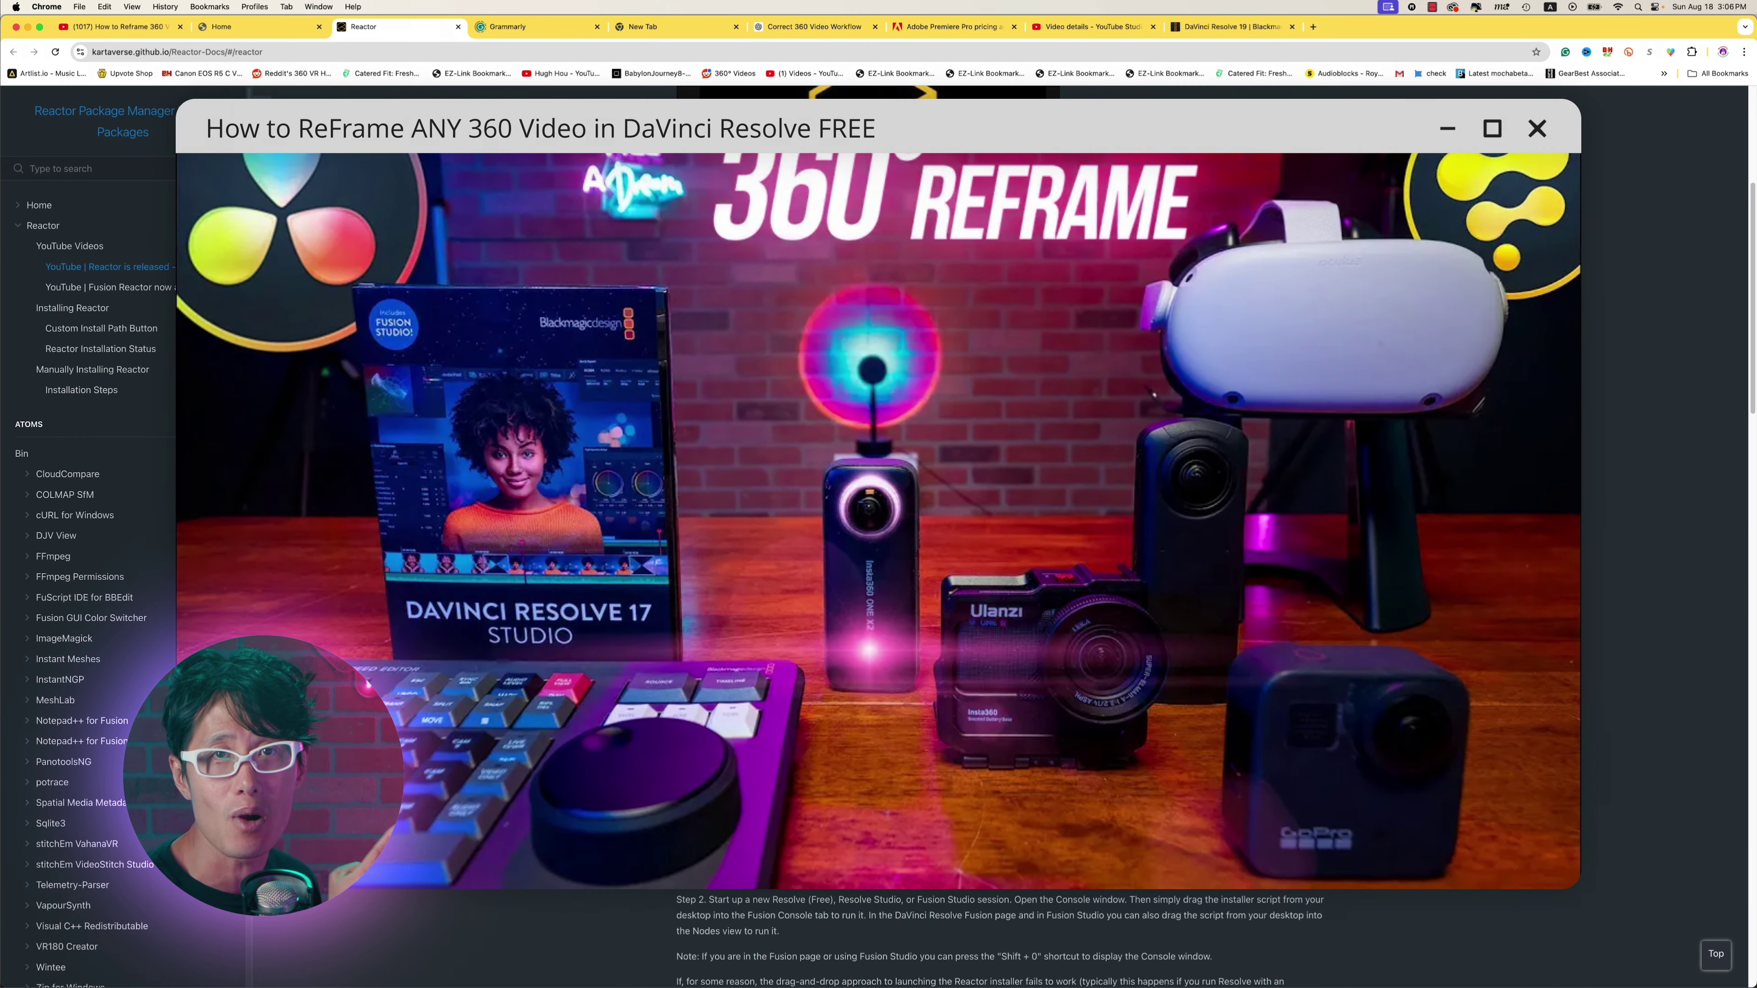
pyautogui.scroll(-8, 1137, 451)
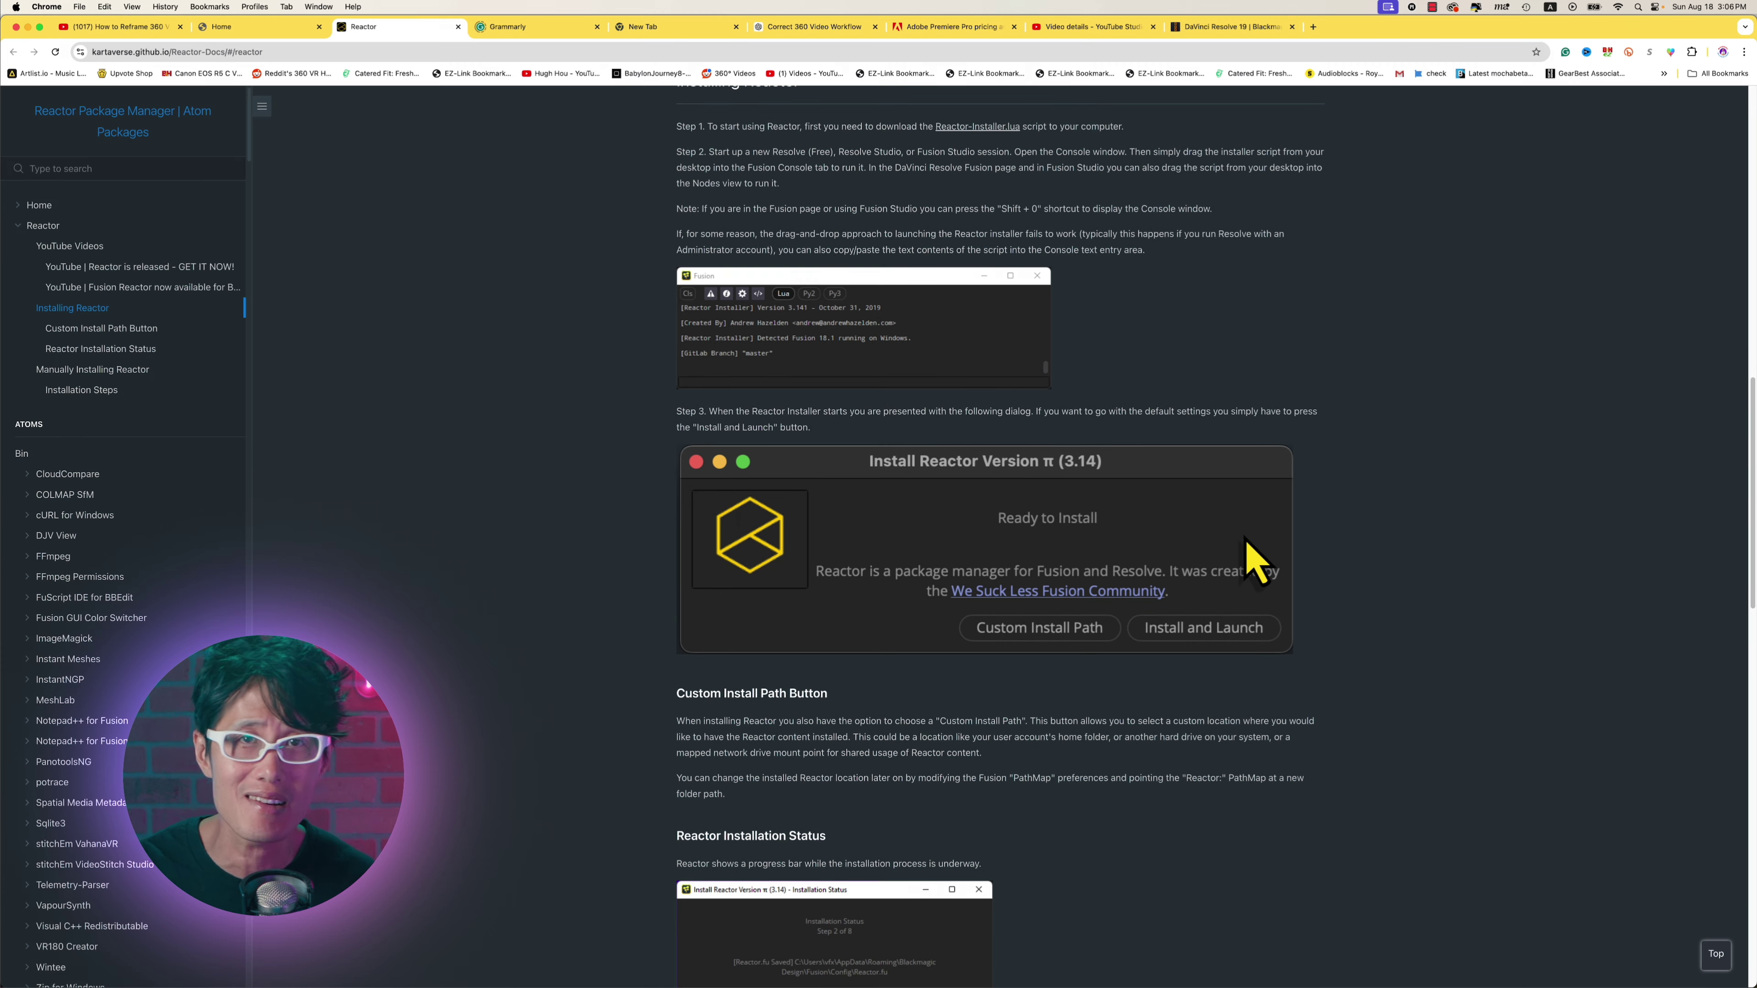
pyautogui.scroll(-10, 1358, 583)
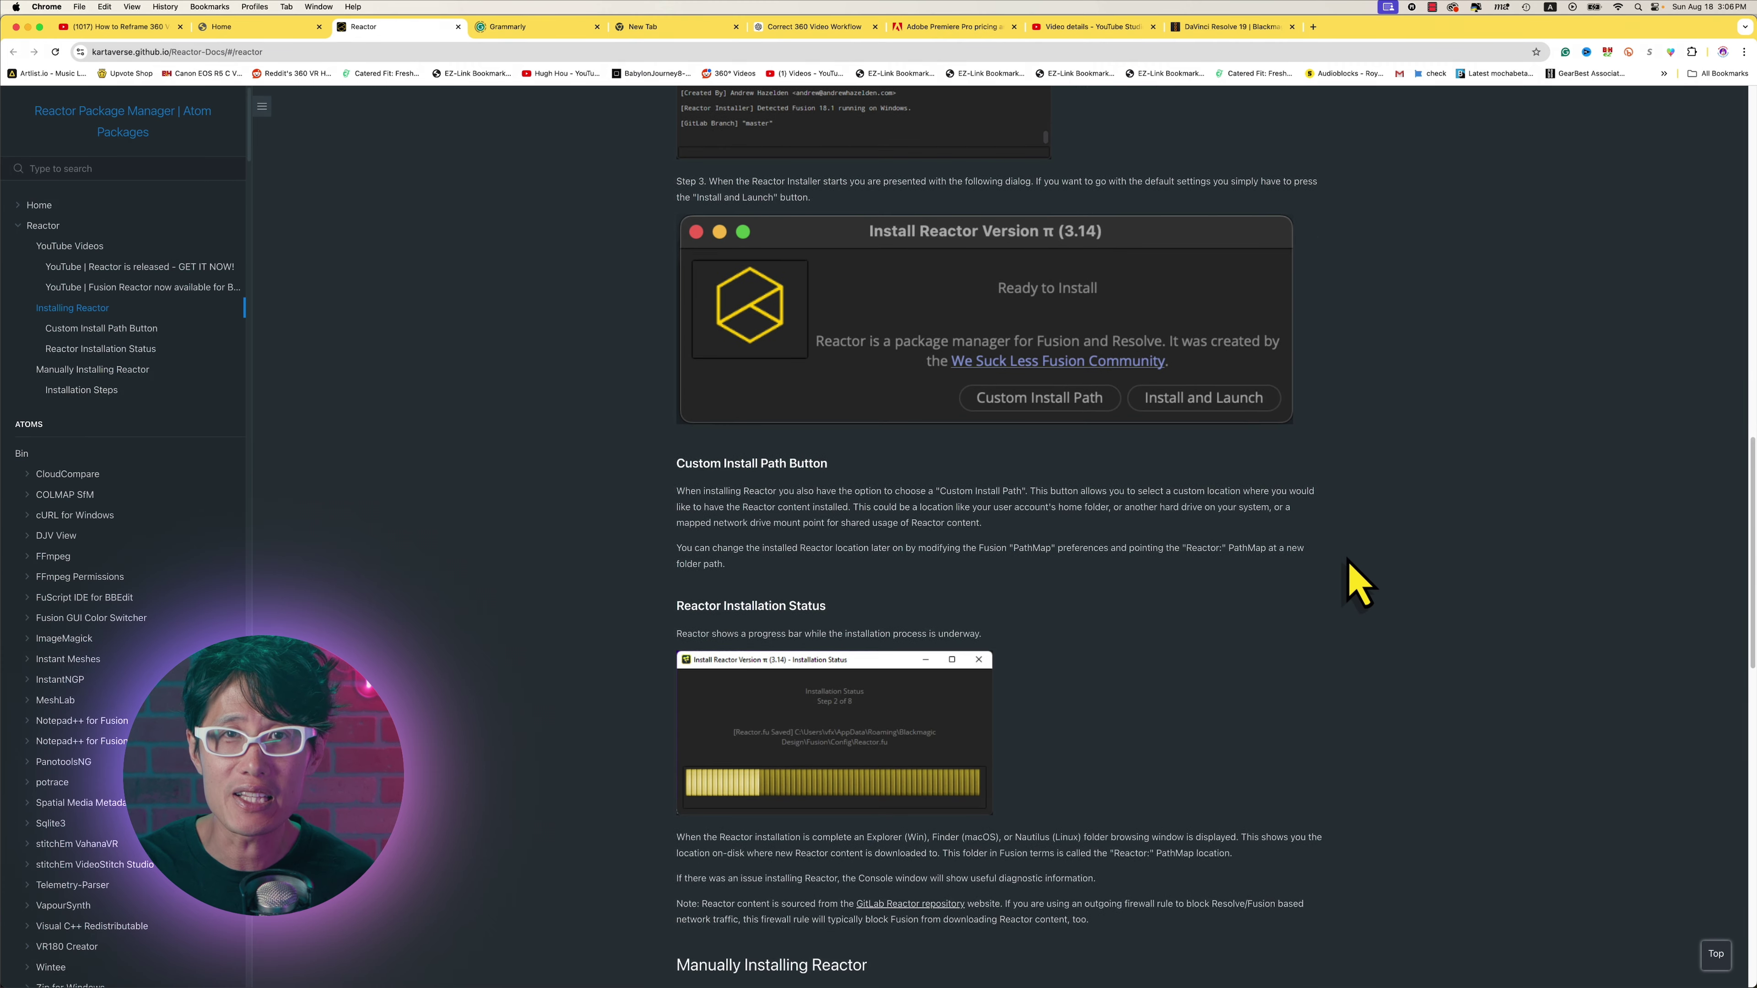
pyautogui.scroll(-4, 1352, 581)
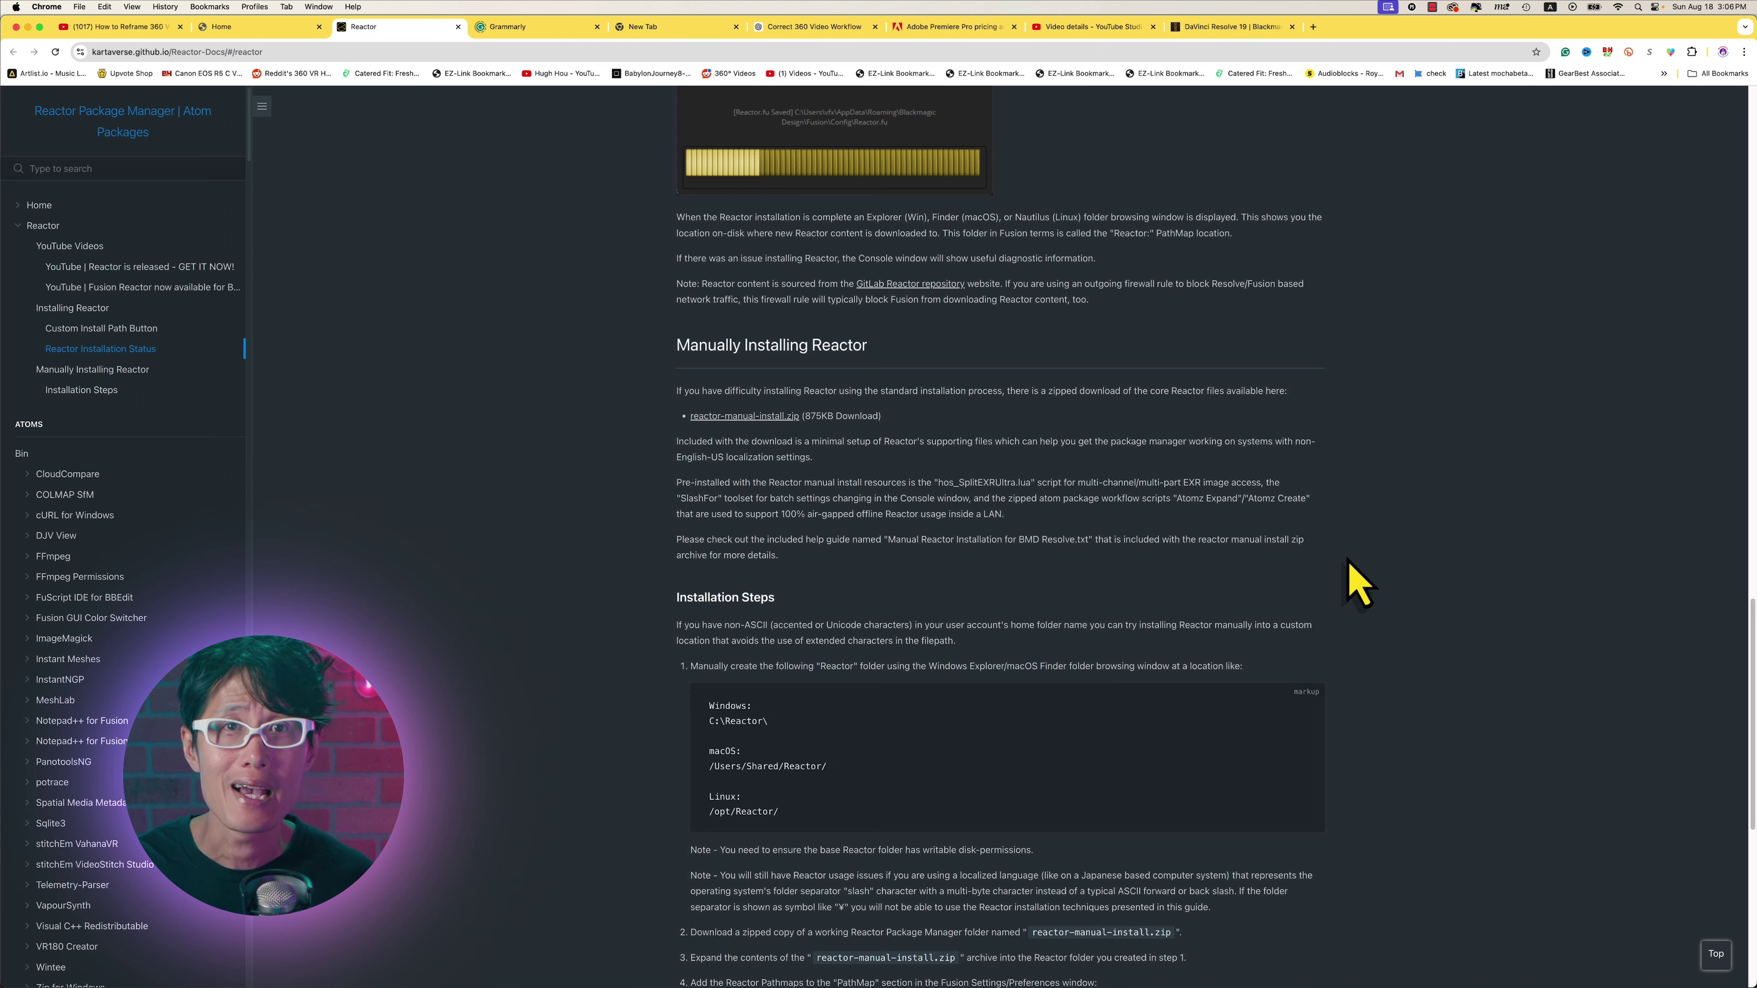
pyautogui.click(804, 334)
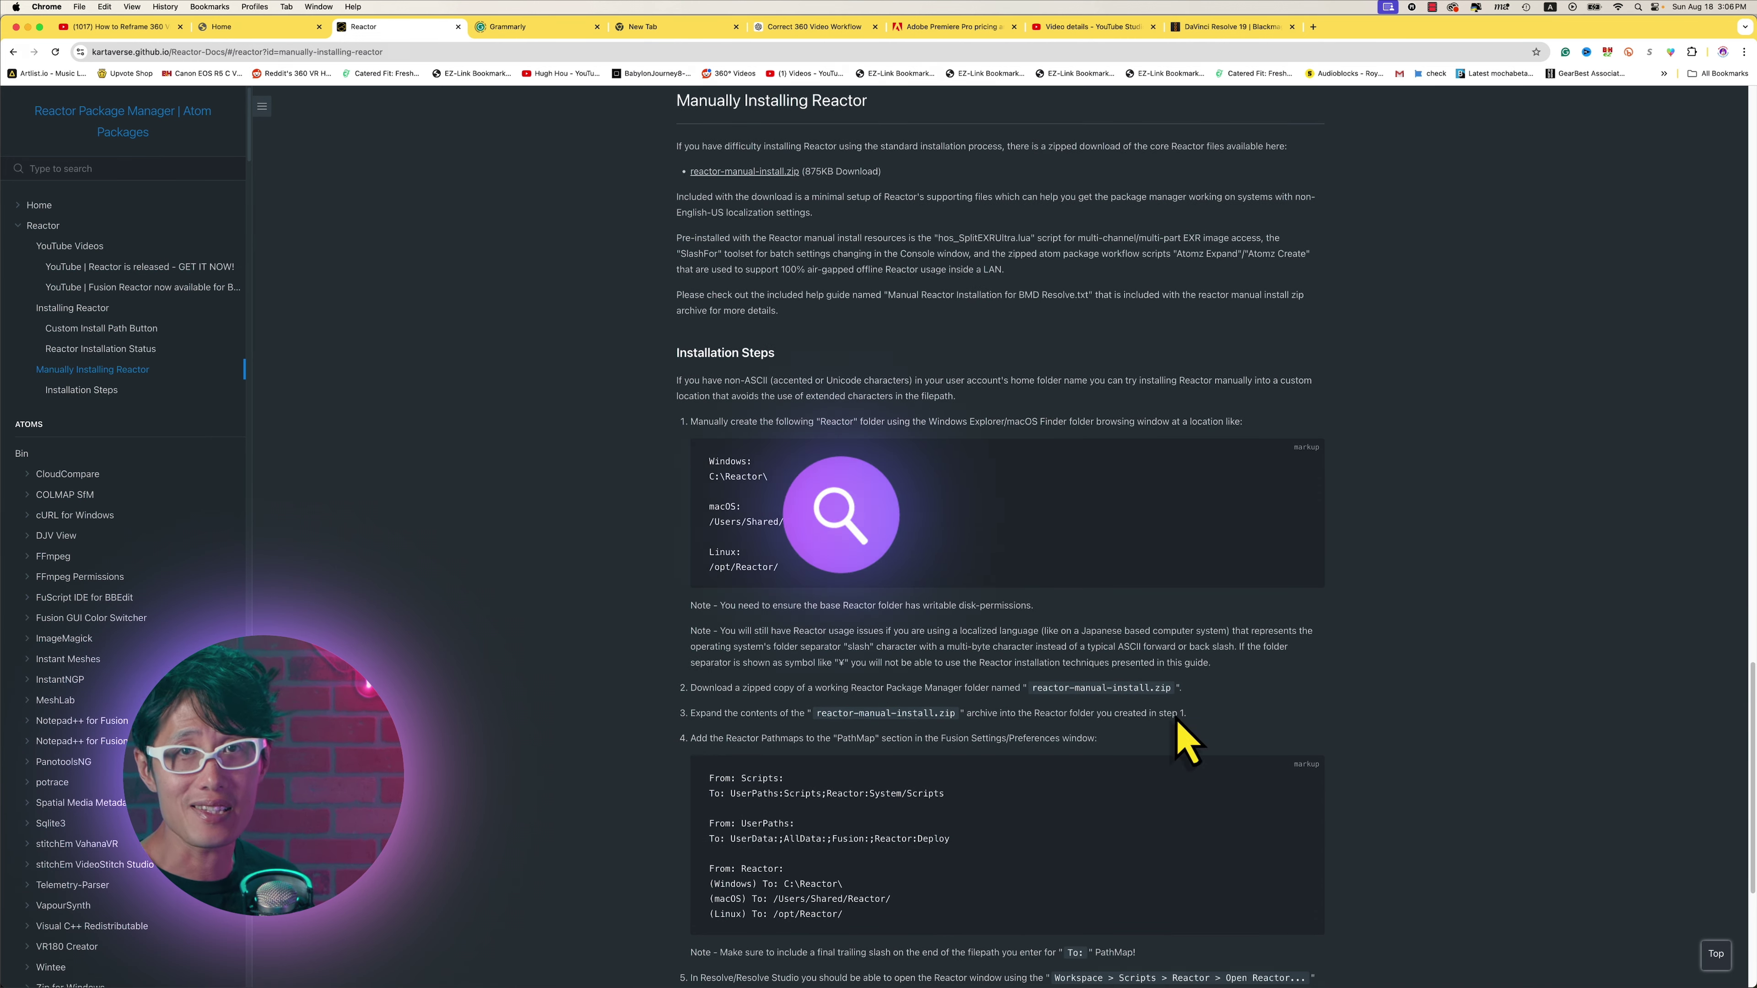
pyautogui.click(414, 52)
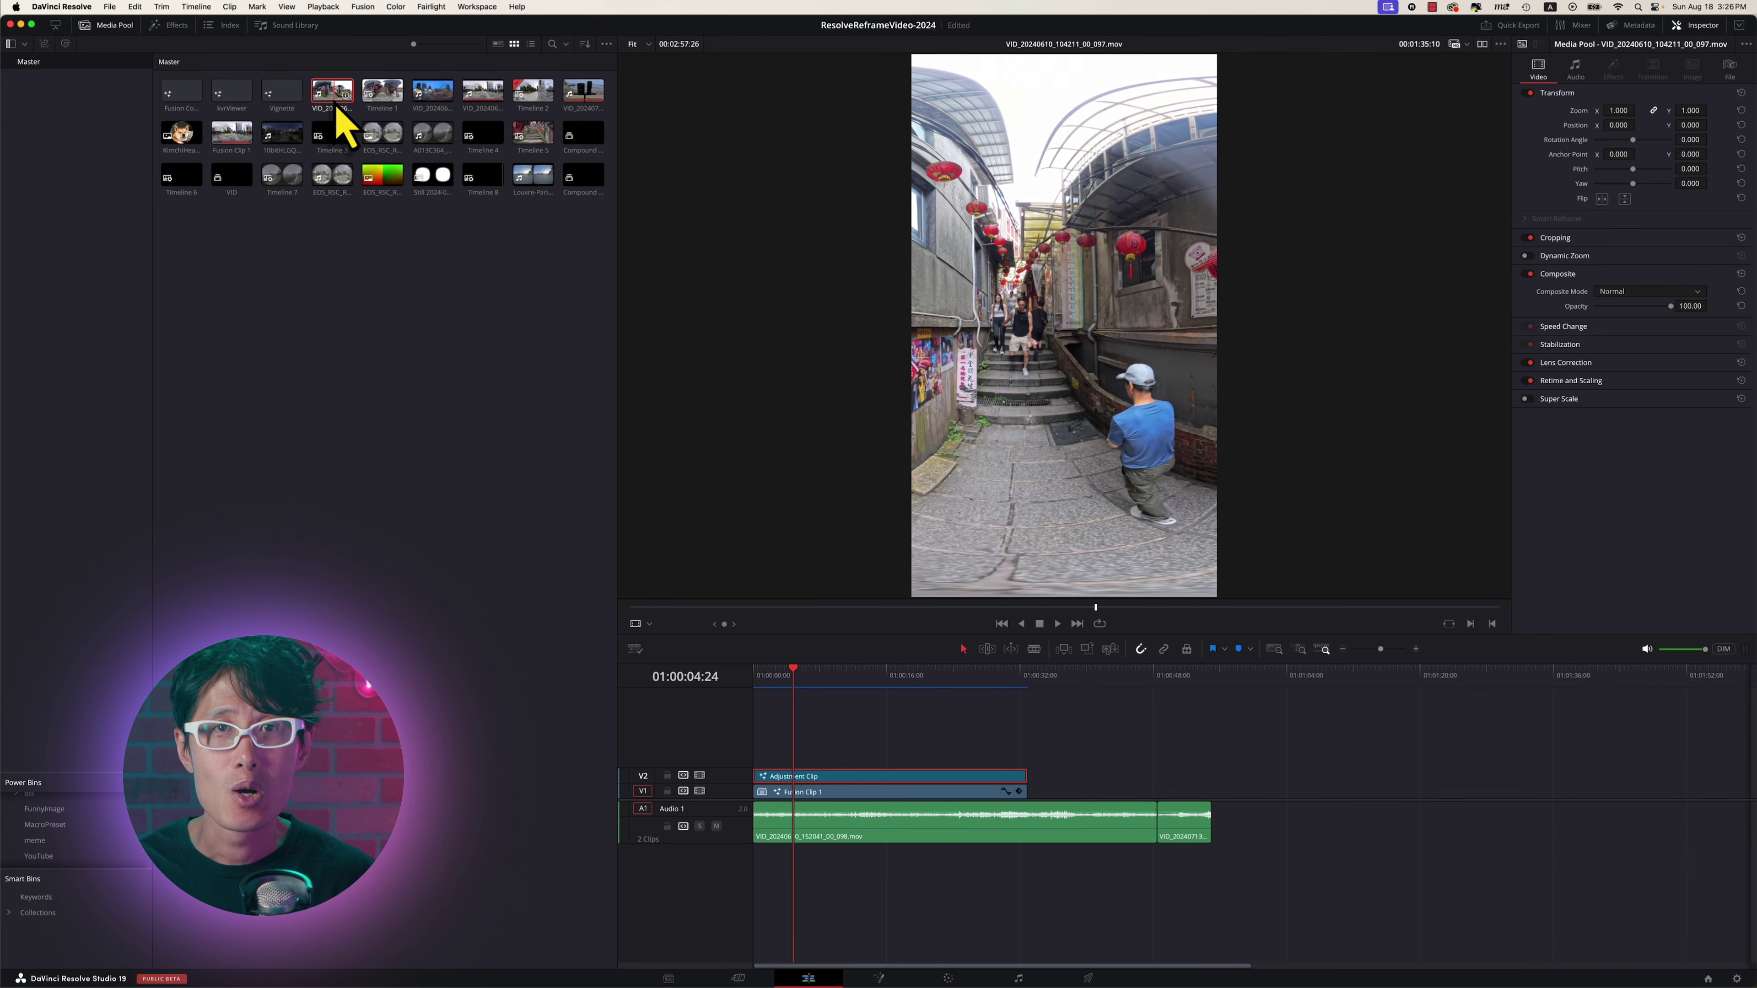
# Step: Start a new timeline from the 360 clip with custom settings, showing its Format options
pyautogui.rightClick(339, 112)
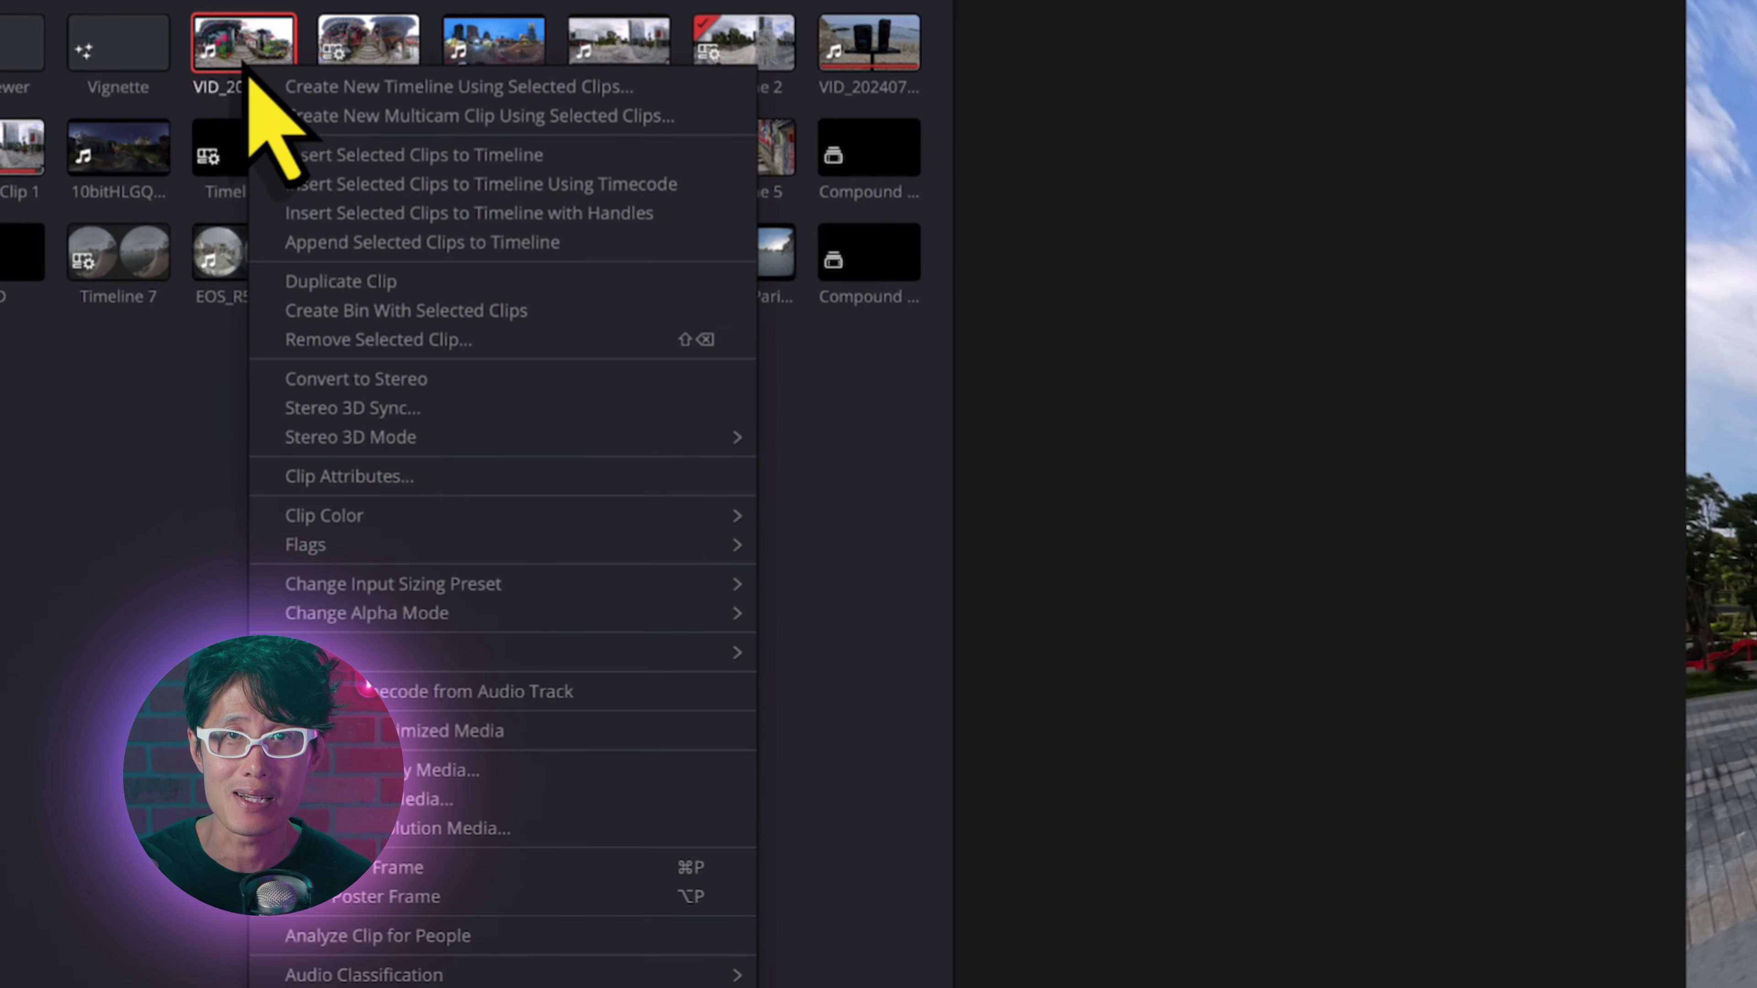
pyautogui.click(298, 89)
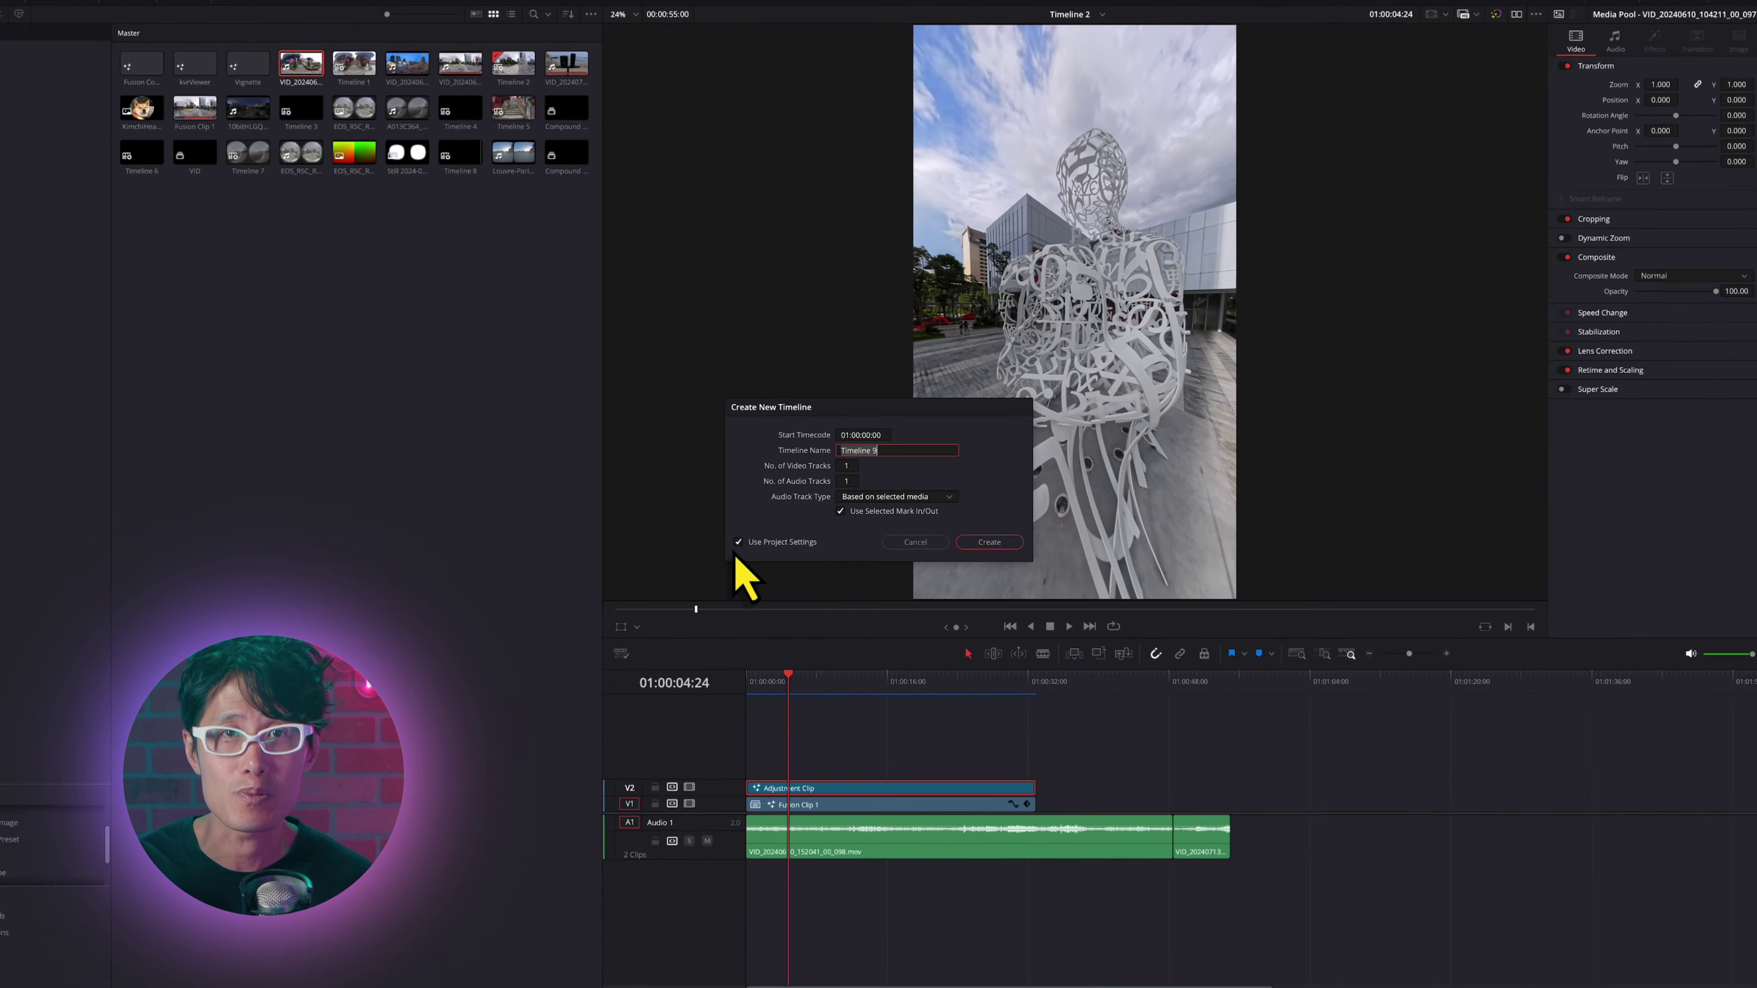
pyautogui.click(737, 543)
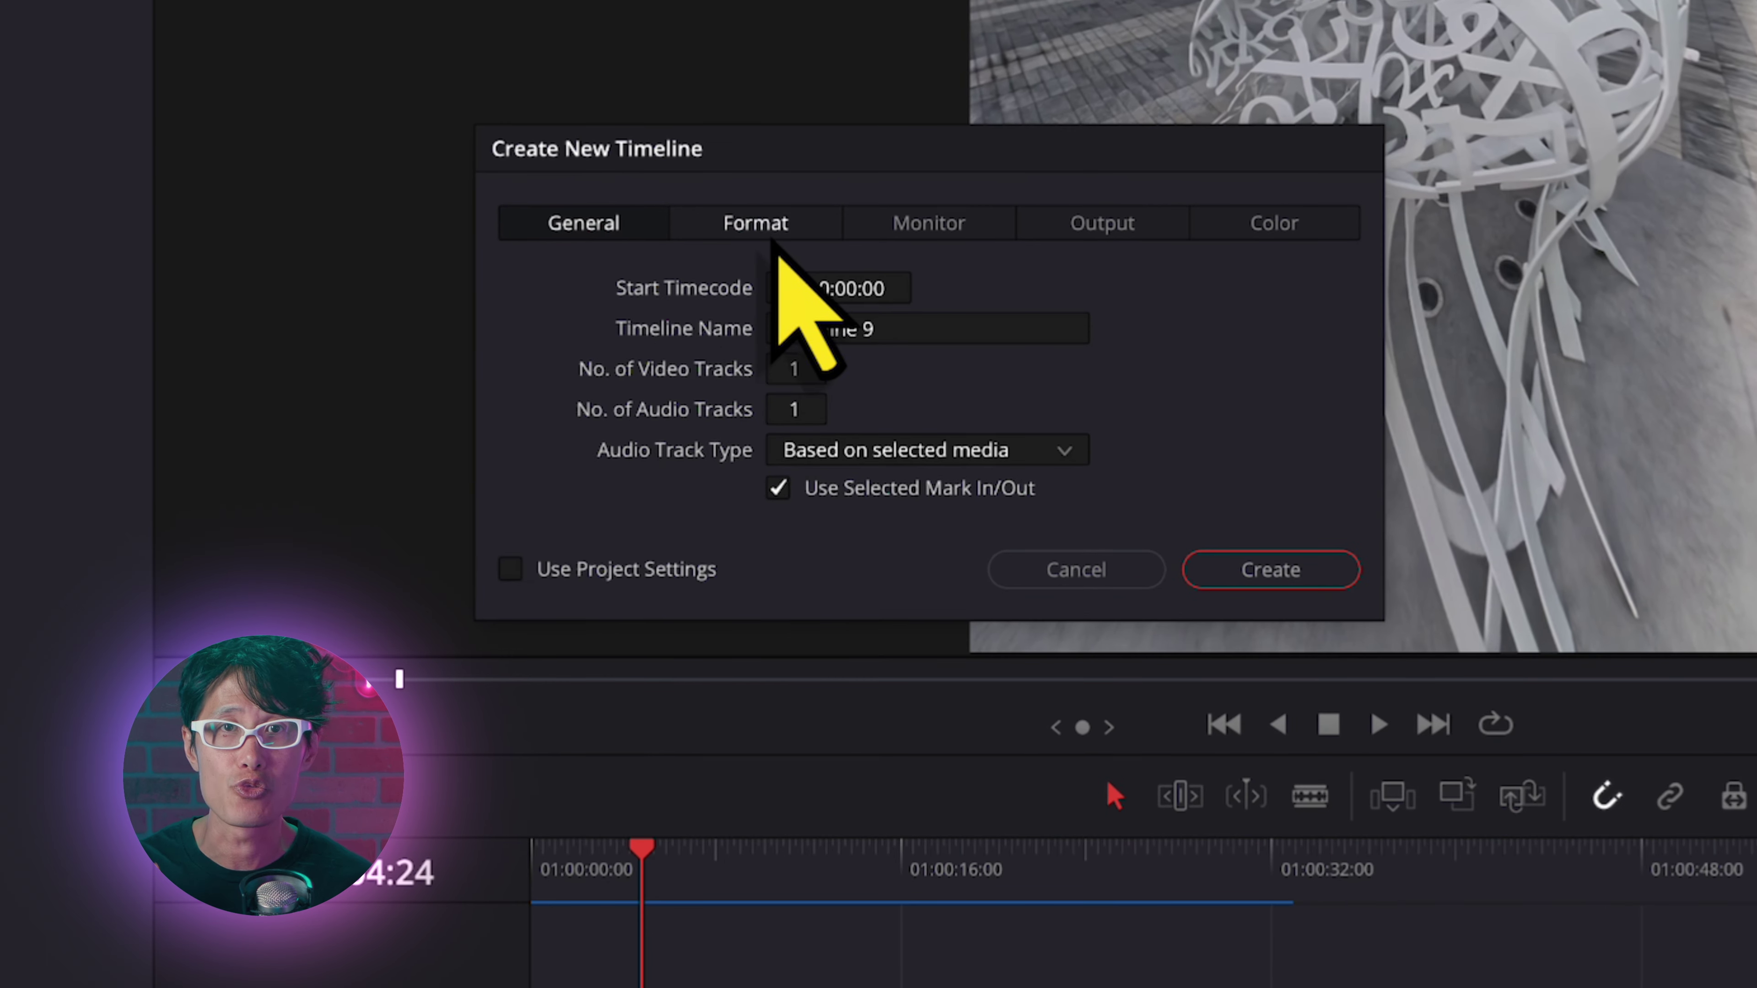
pyautogui.click(774, 236)
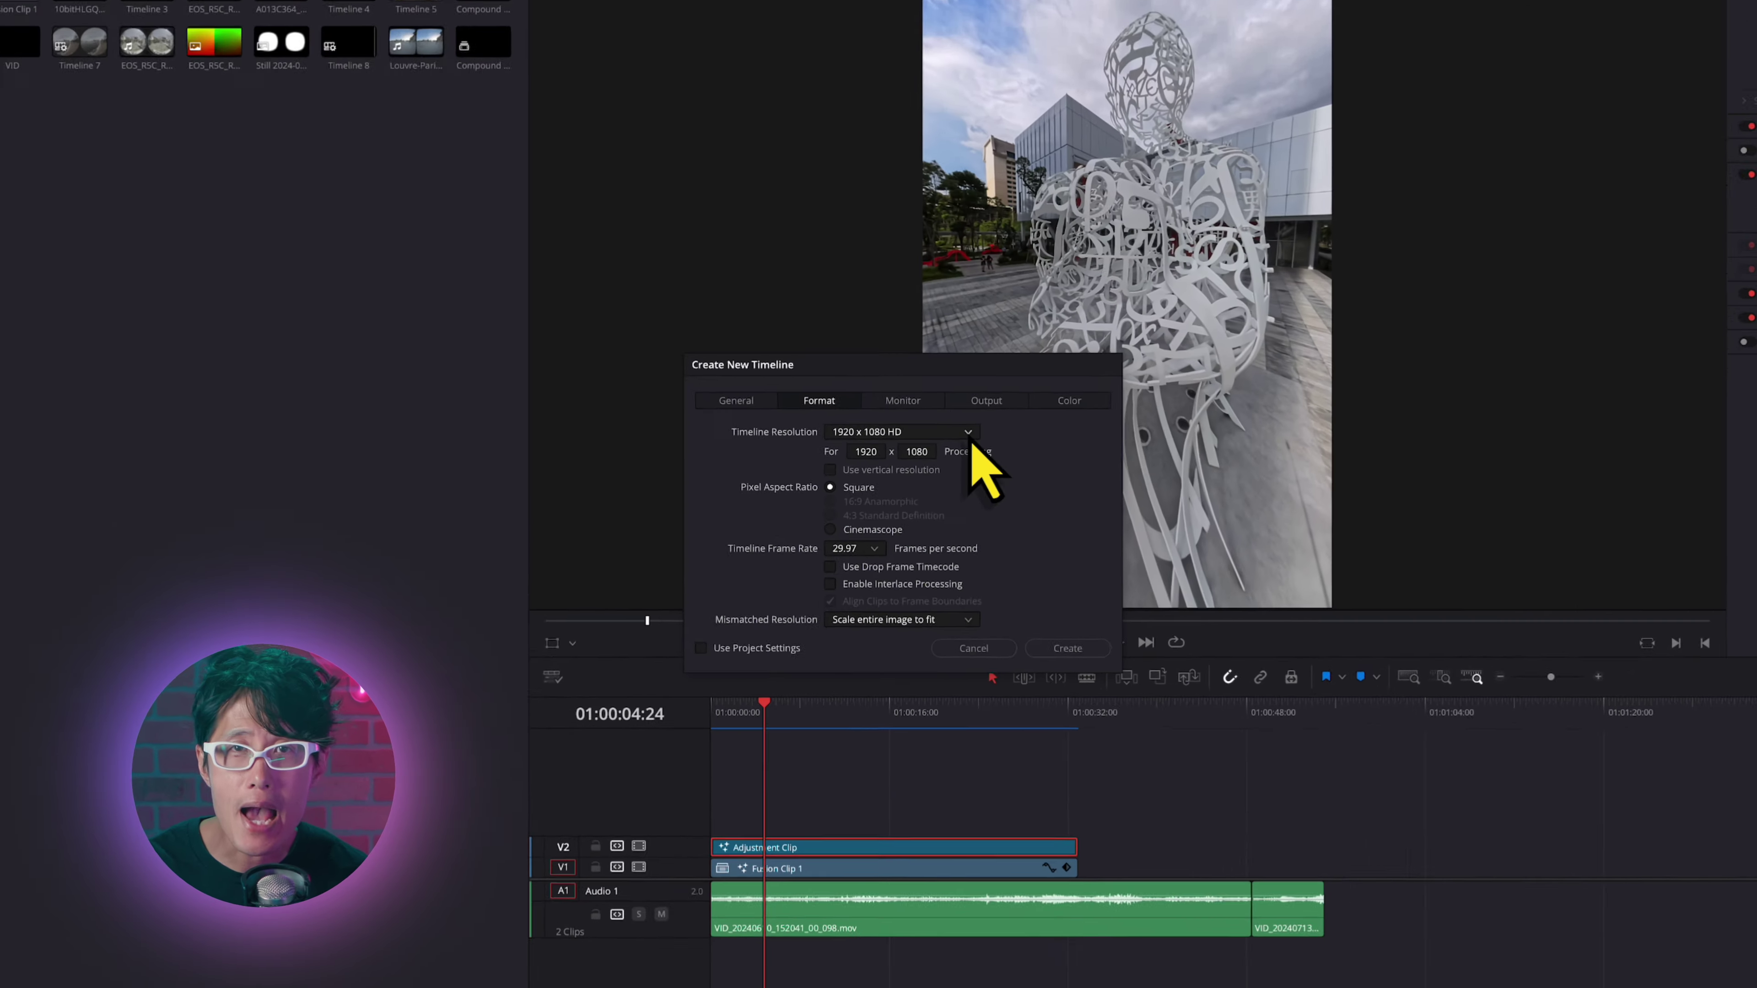
# Step: Give the new timeline a custom 7680 x 4320 resolution
pyautogui.click(973, 443)
pyautogui.scroll(5, 1083, 401)
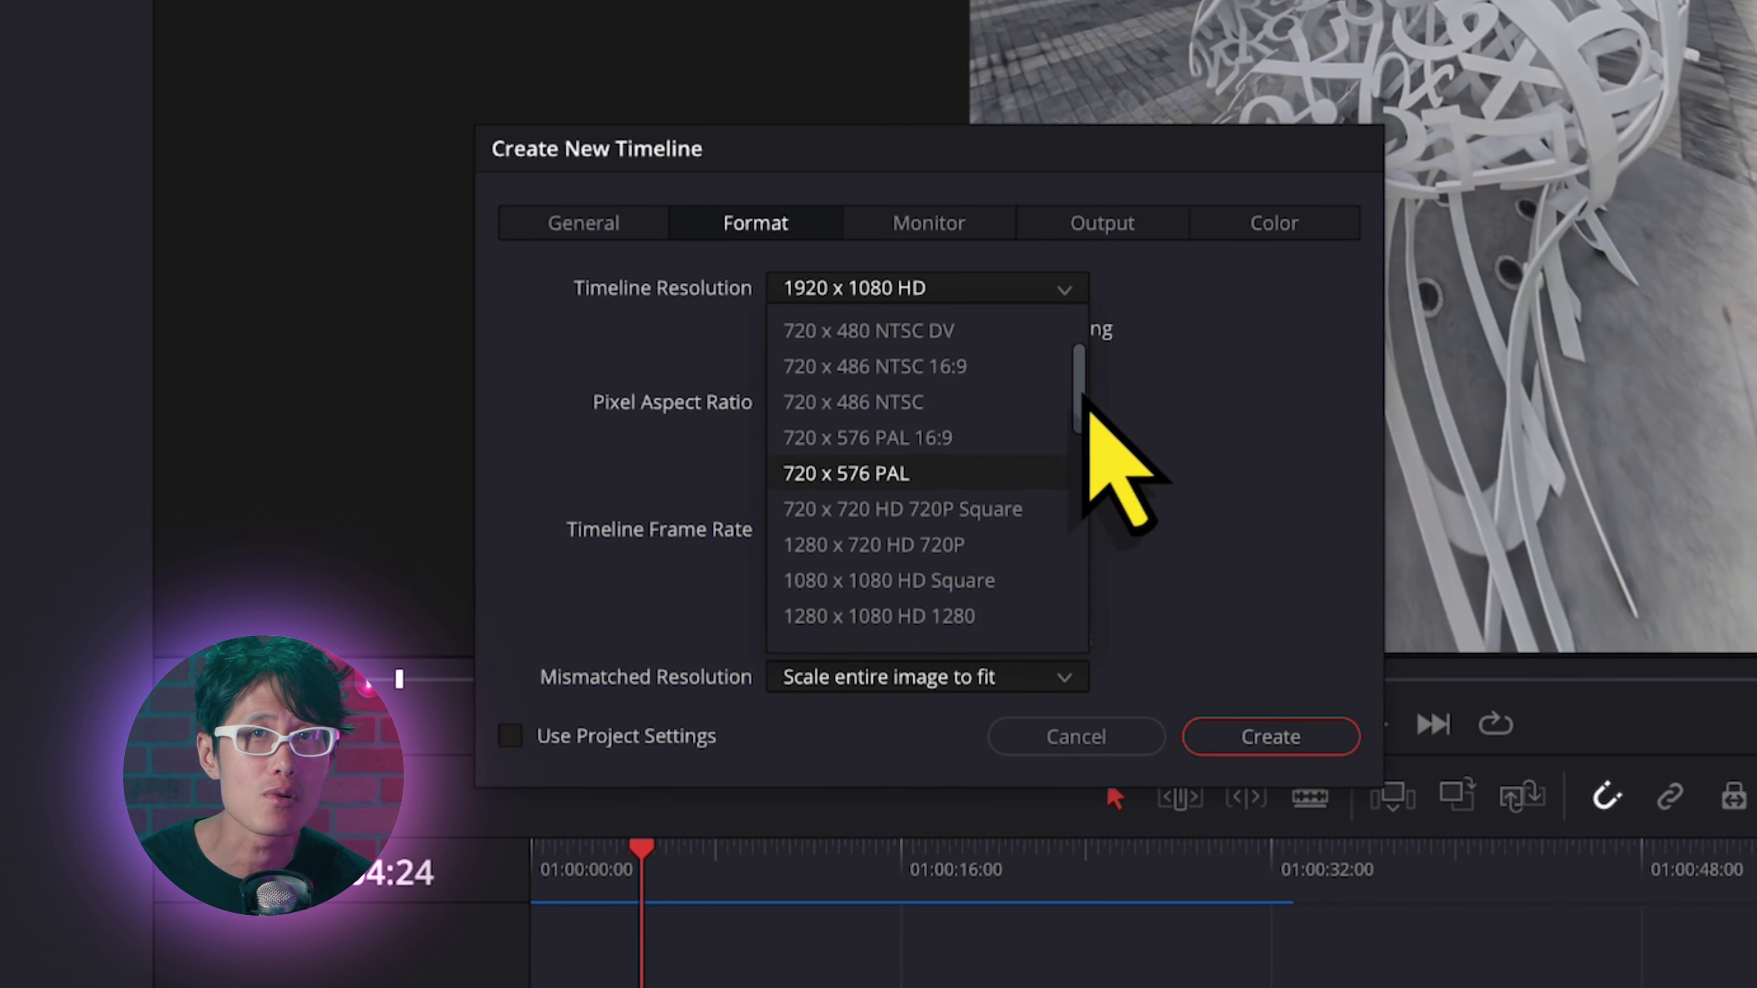
pyautogui.click(934, 333)
pyautogui.doubleClick(857, 328)
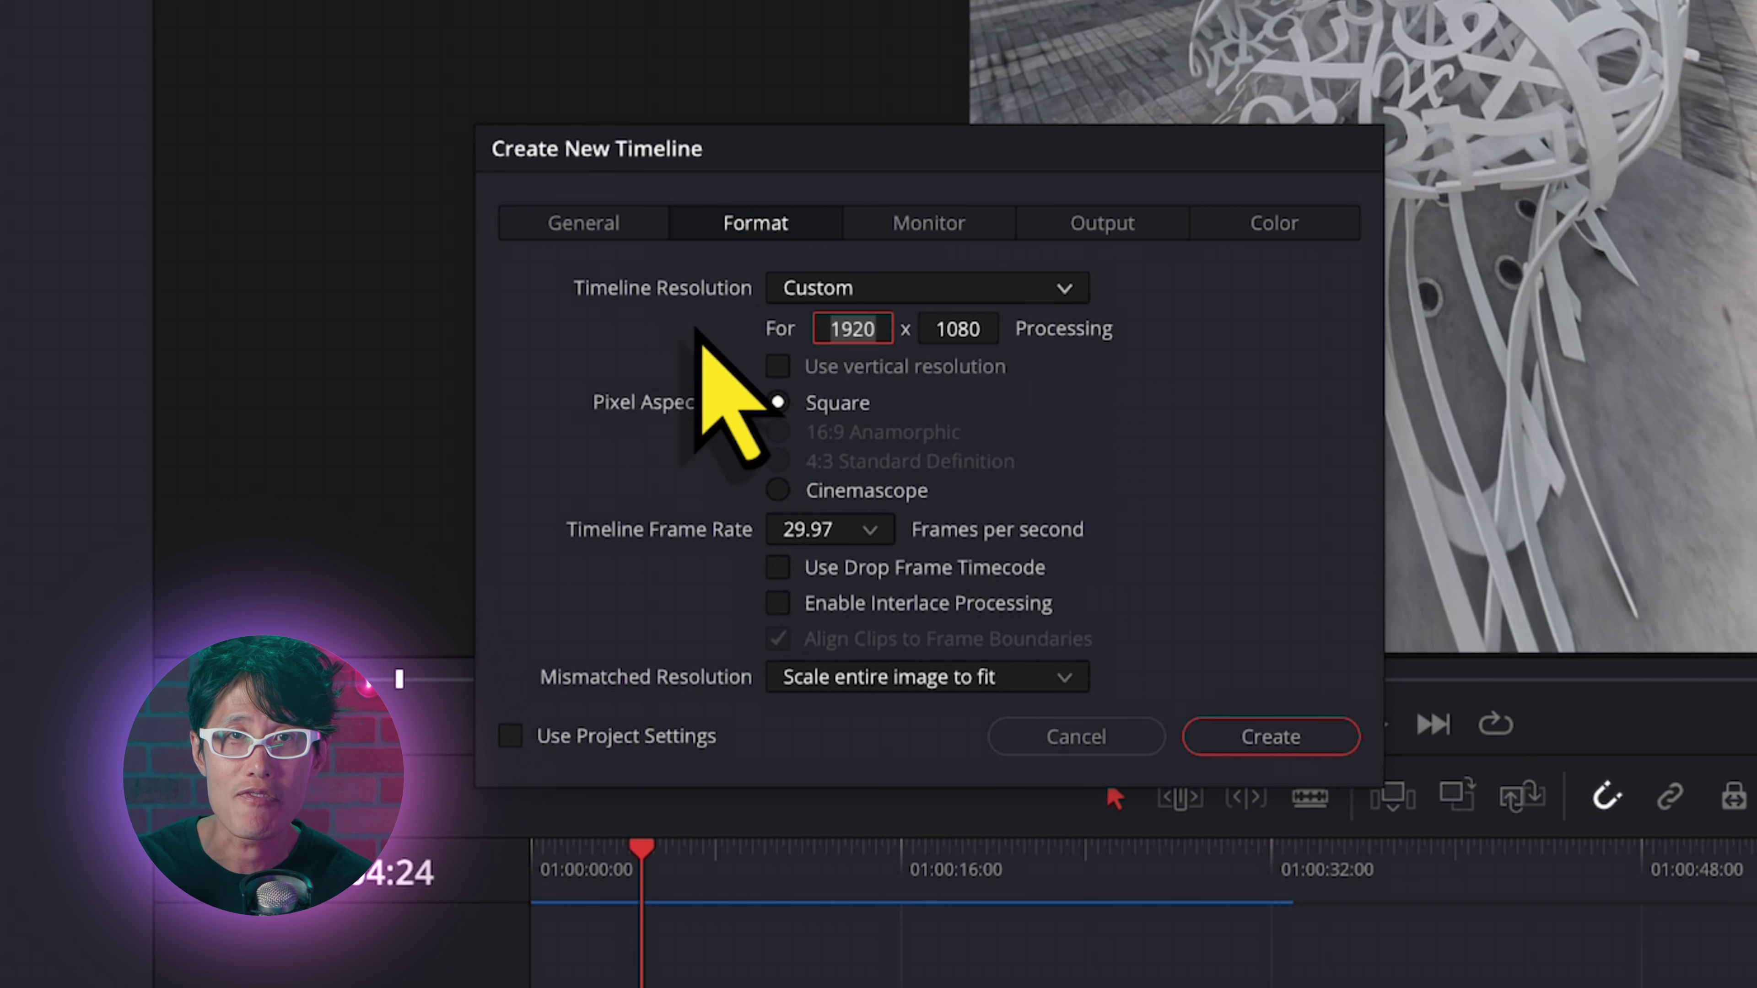
pyautogui.write('7680')
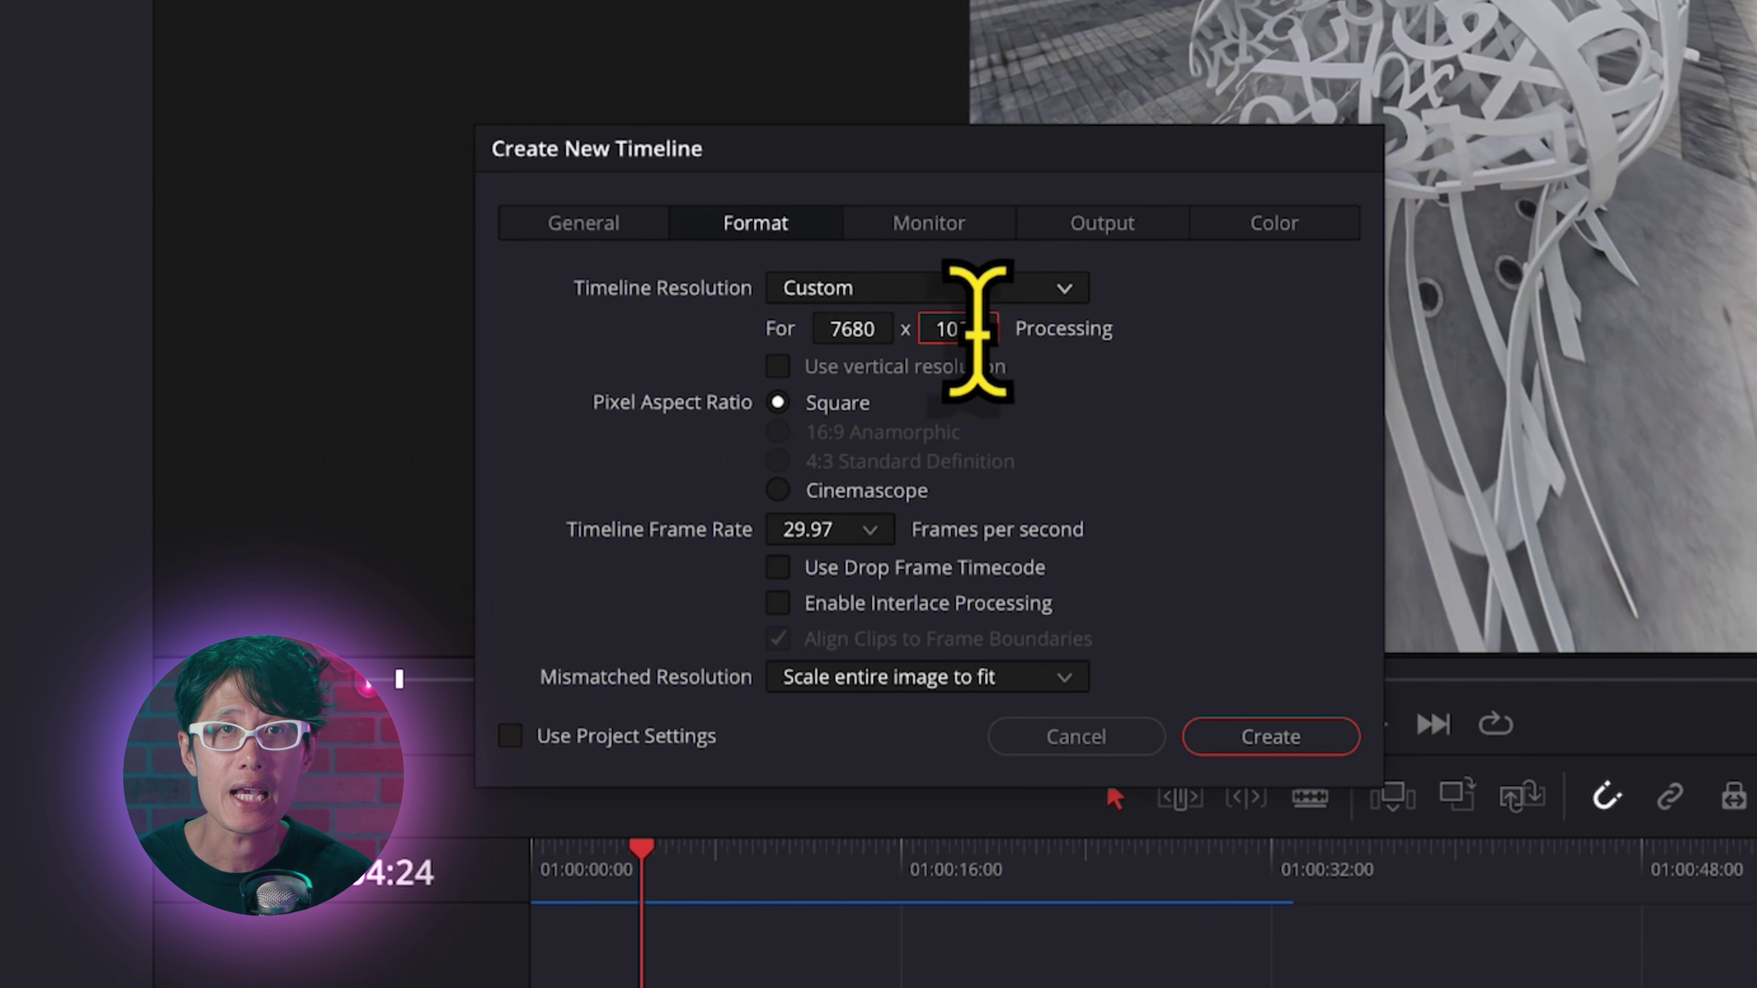
pyautogui.doubleClick(969, 327)
pyautogui.write('432')
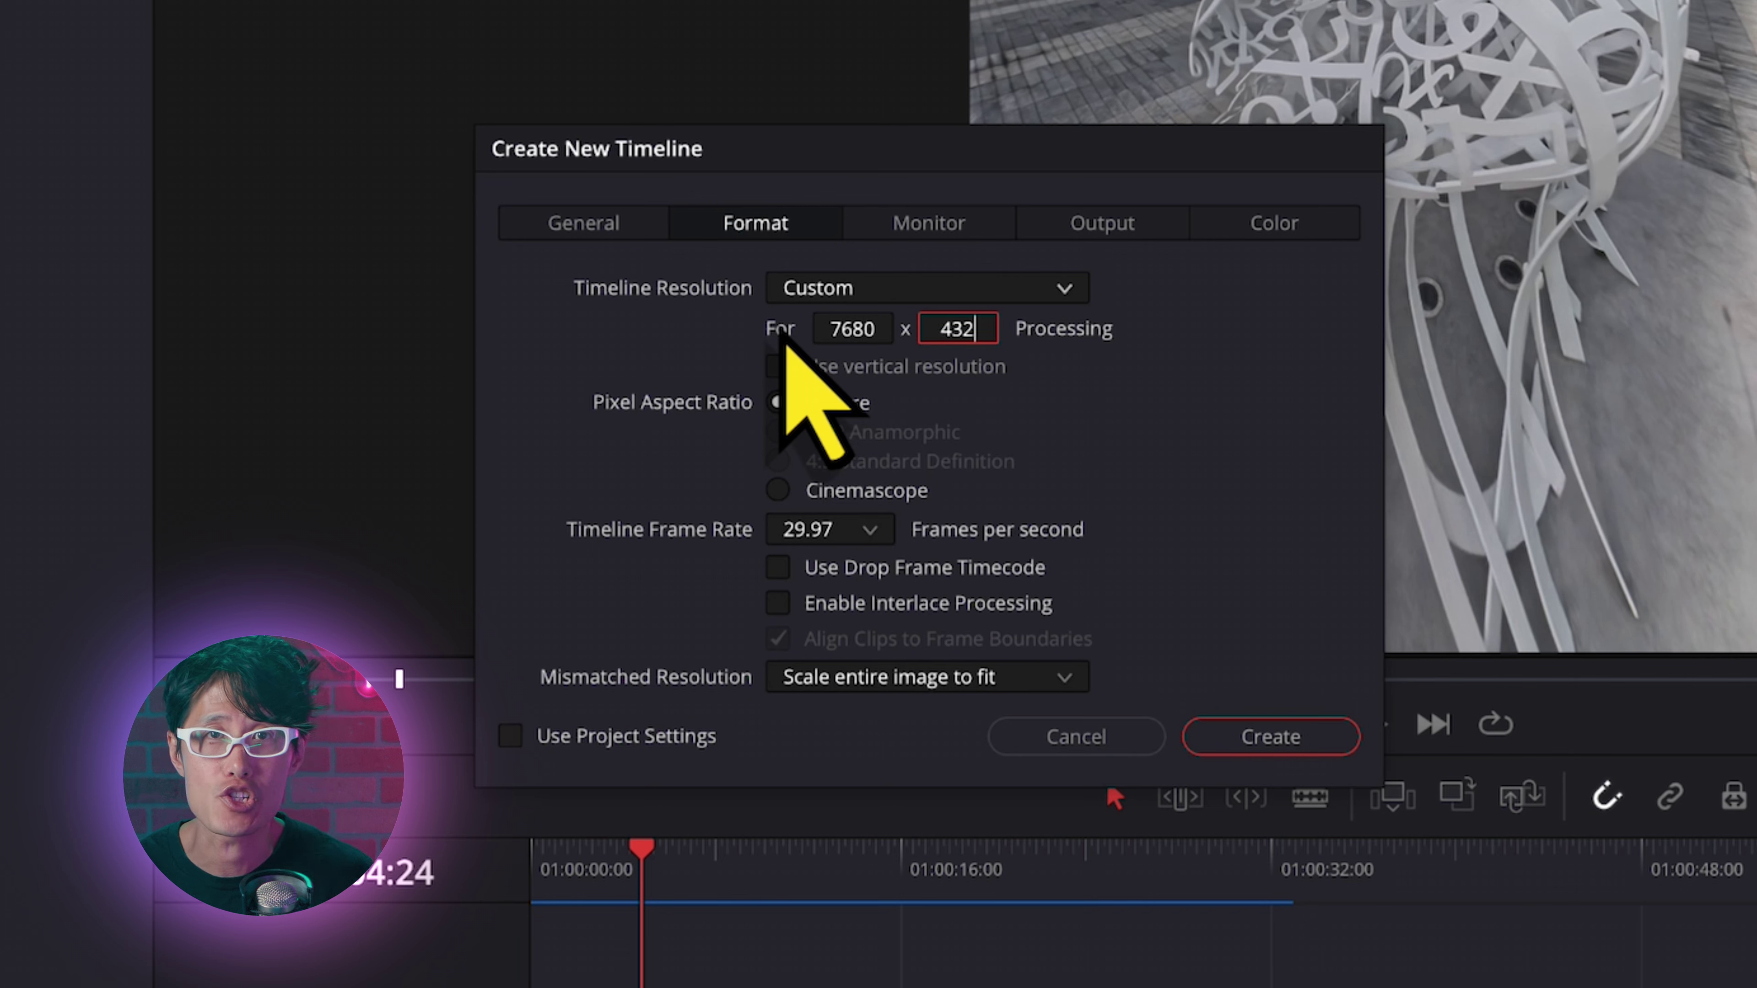
pyautogui.write('0')
pyautogui.press('Return')
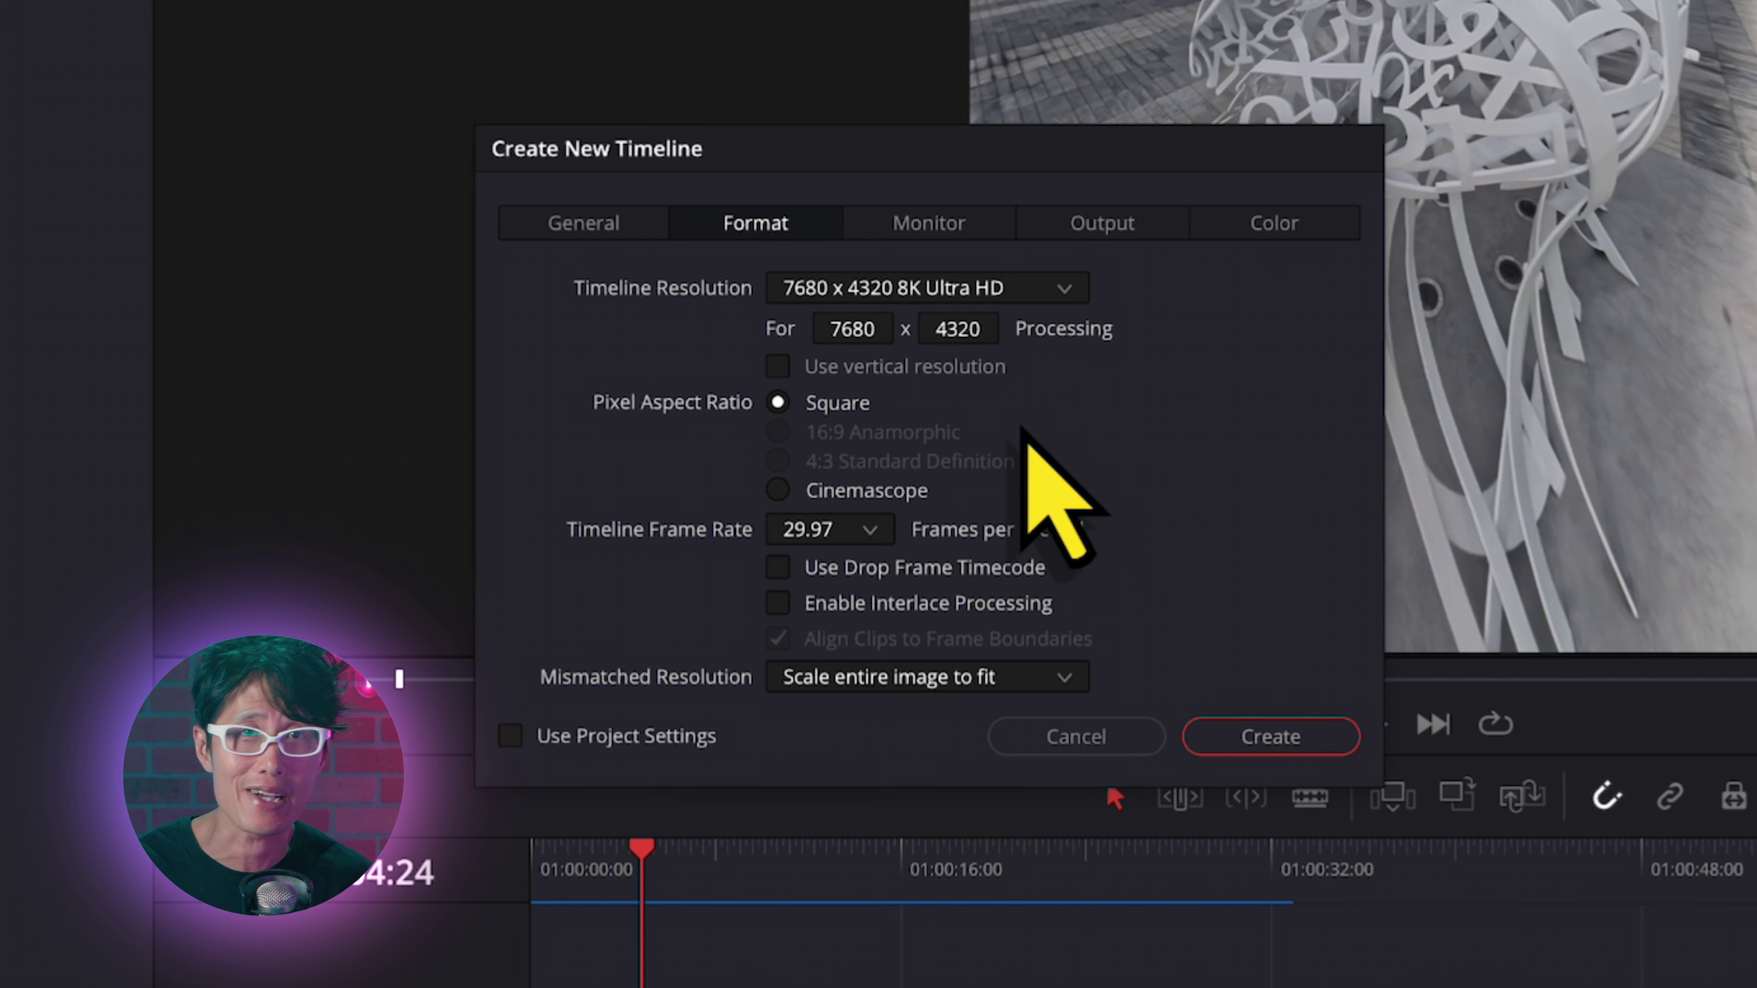
# Step: Turn on vertical resolution for a 4320 x 7680 timeline and review mismatched-resolution choices
pyautogui.click(879, 328)
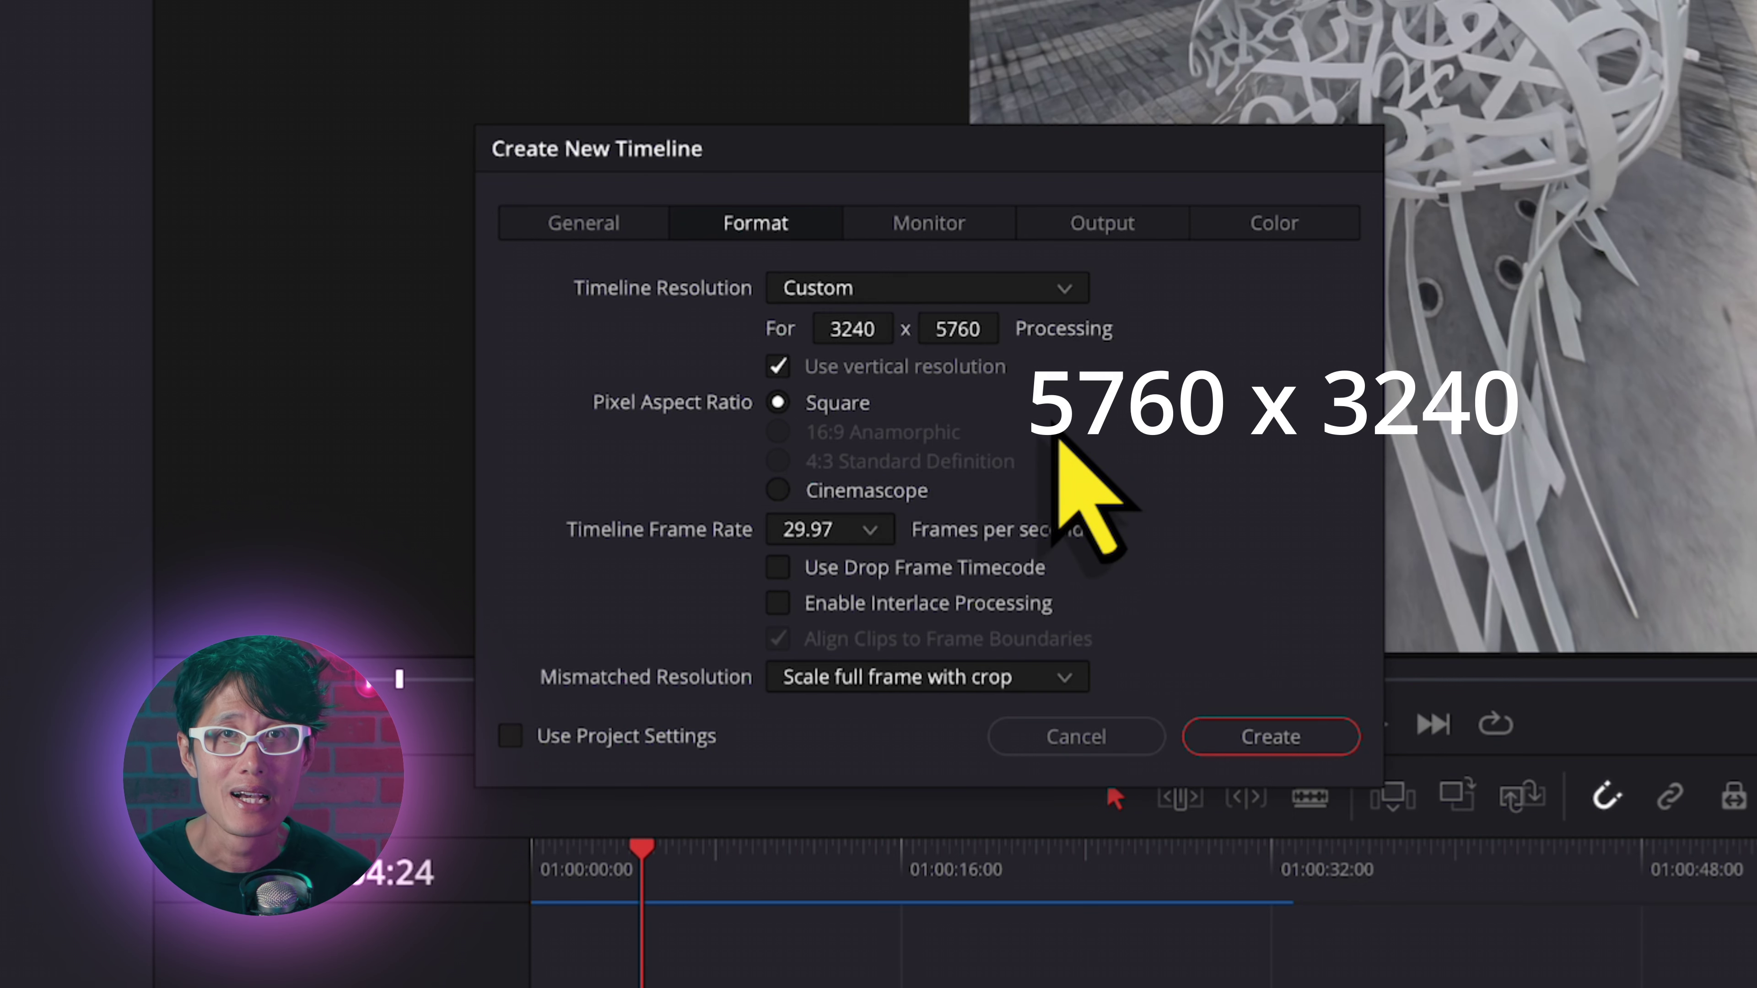
pyautogui.click(777, 366)
pyautogui.click(854, 328)
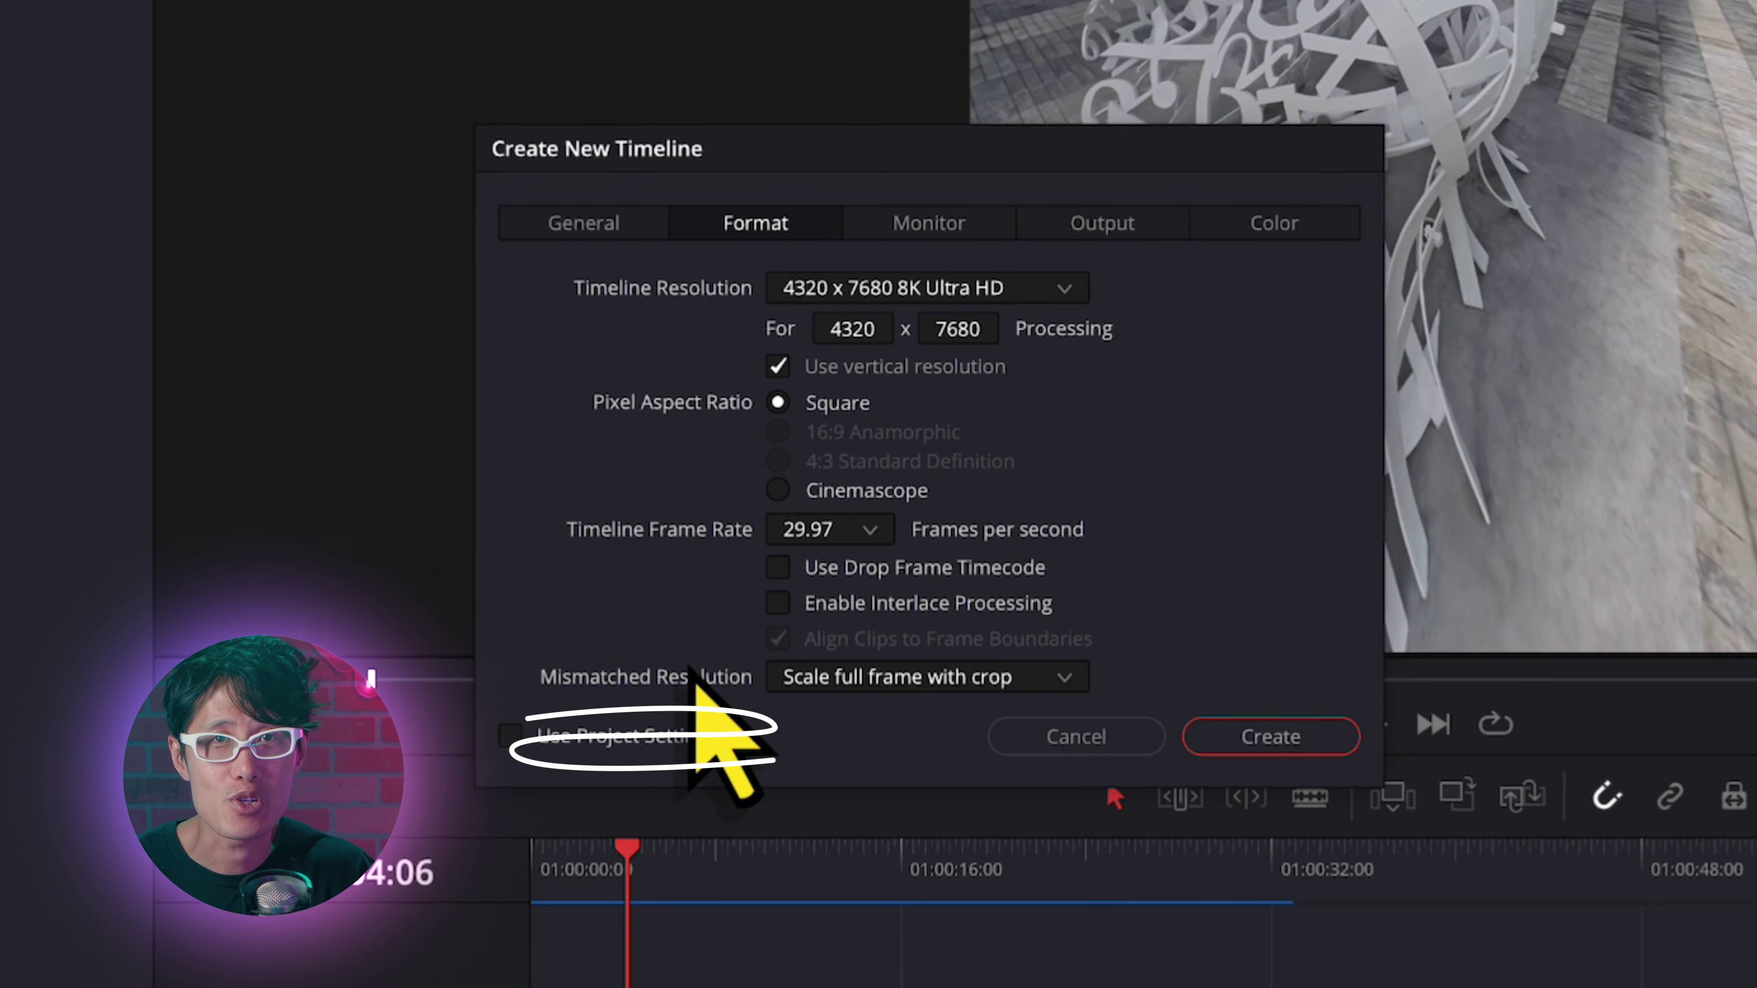
pyautogui.click(847, 685)
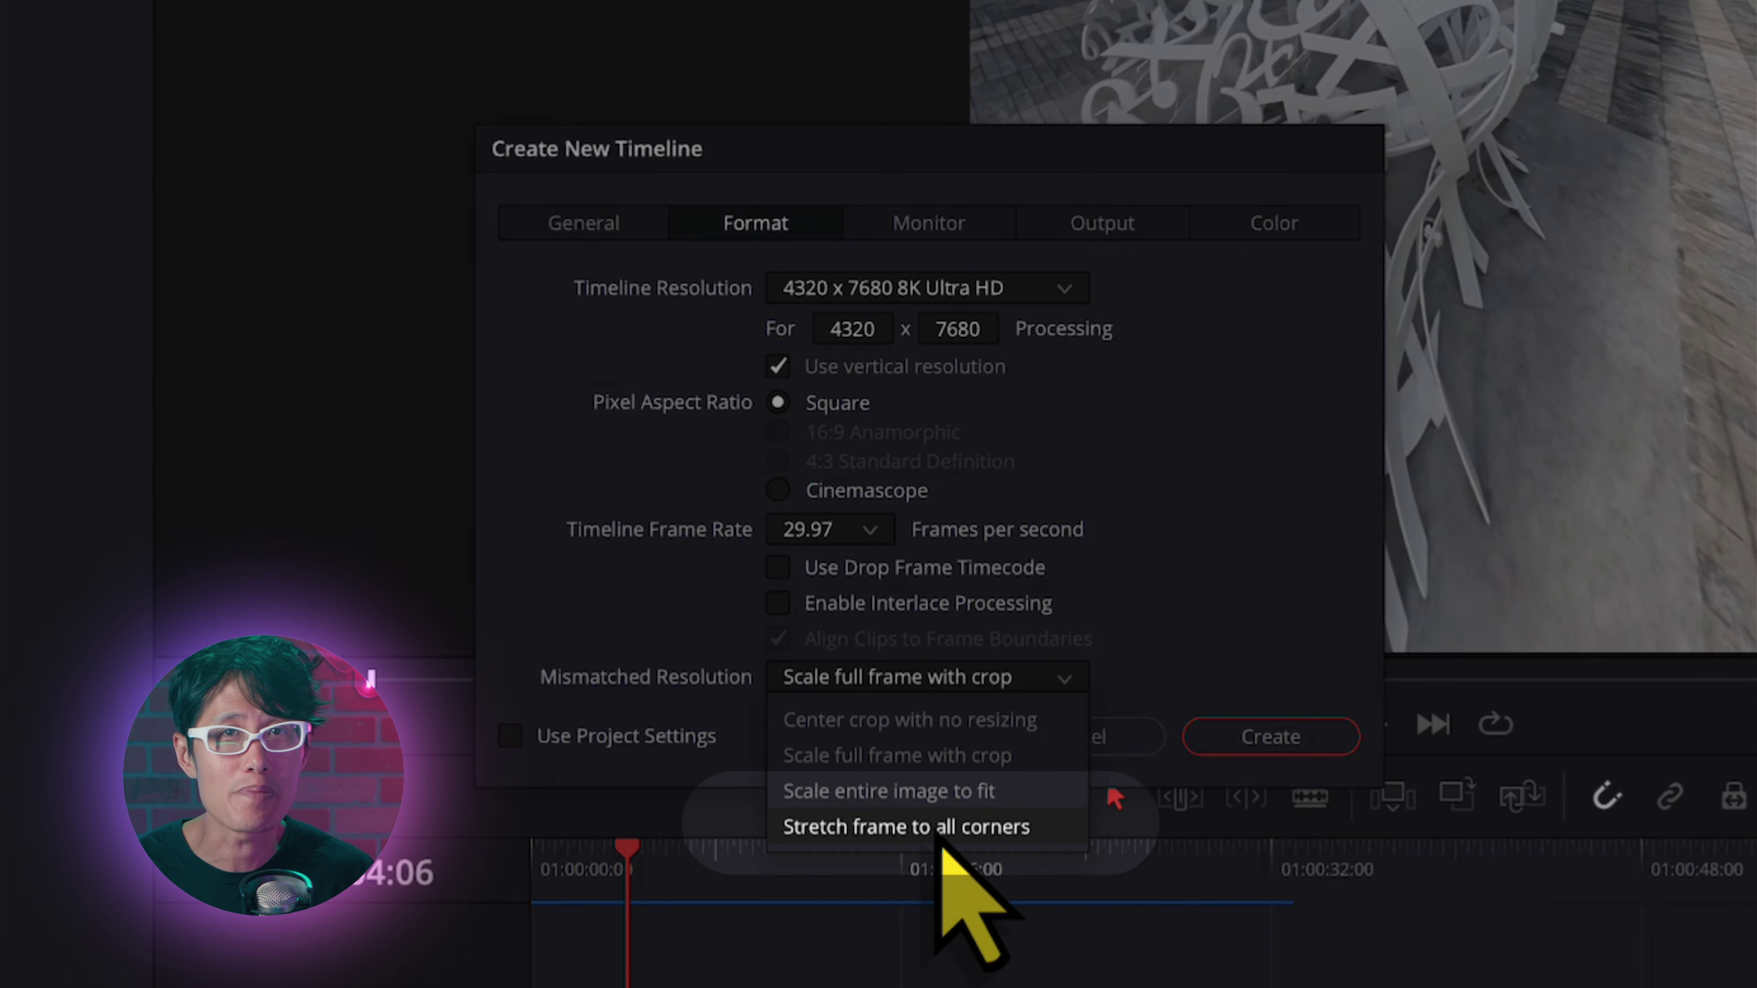
# Step: Choose Stretch frame to all corners for mismatched resolution, keeping the 4320 x 7680 vertical format
pyautogui.click(899, 829)
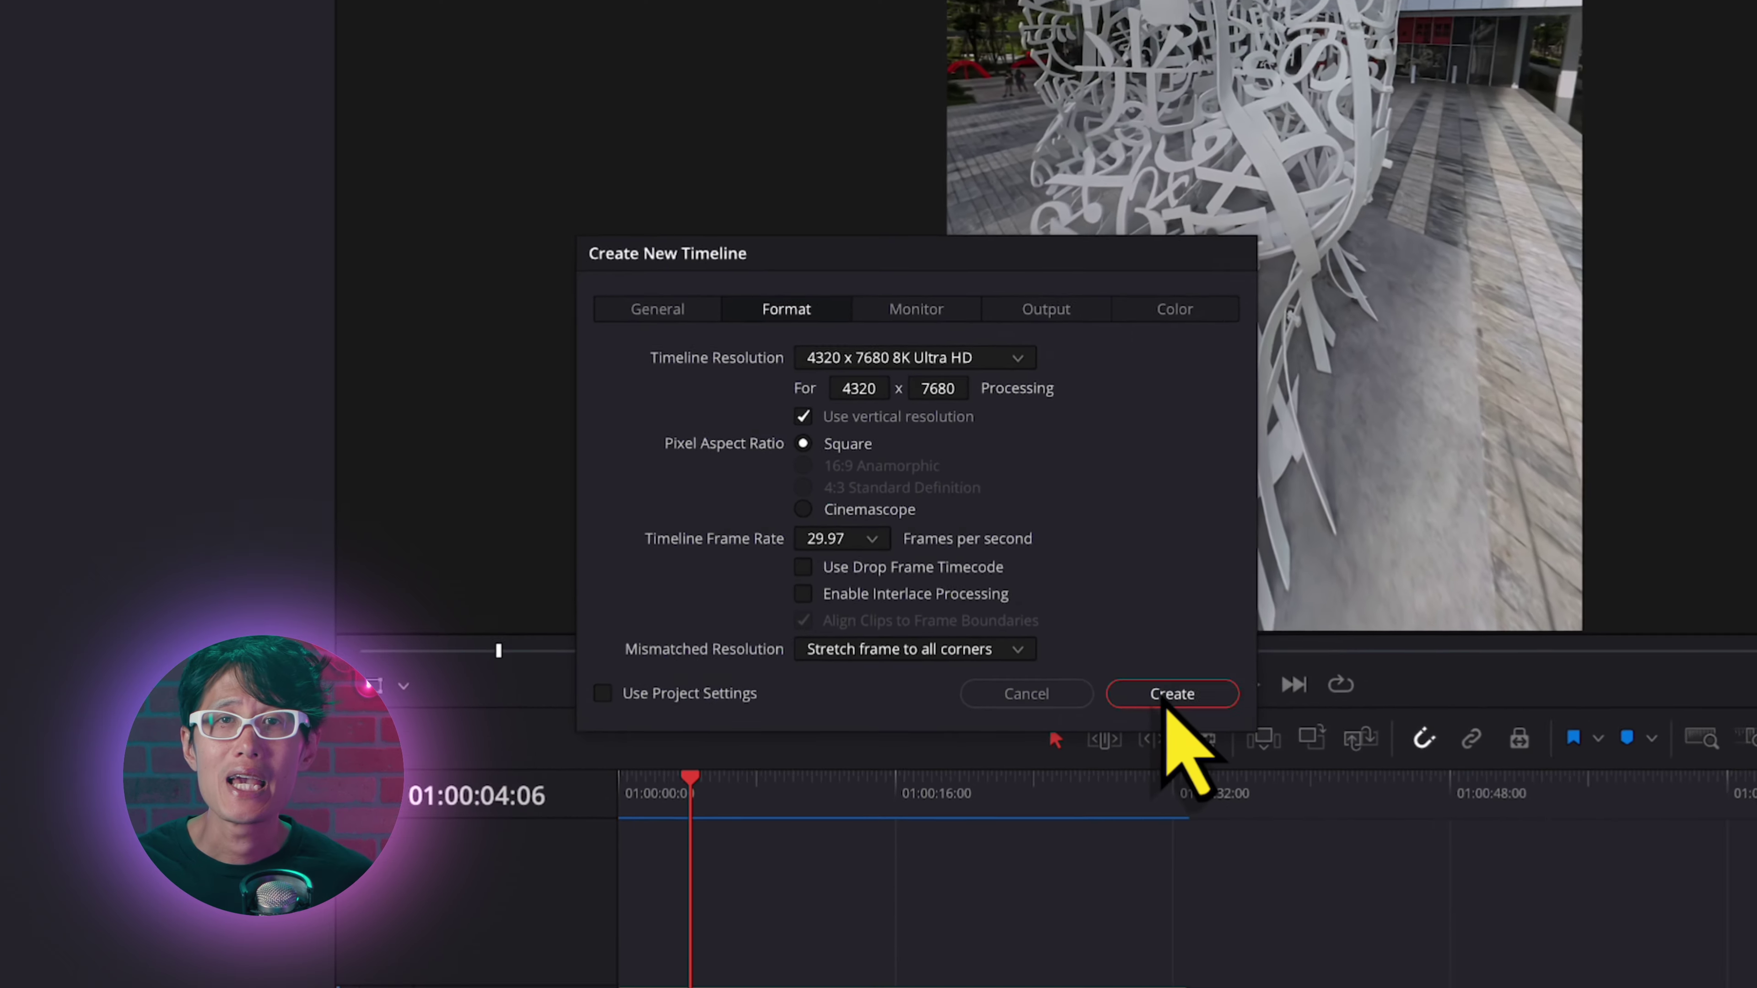
# Step: Create the vertical timeline and apply kvrReframe360Ultra to the 360 clip on V1
pyautogui.click(1238, 736)
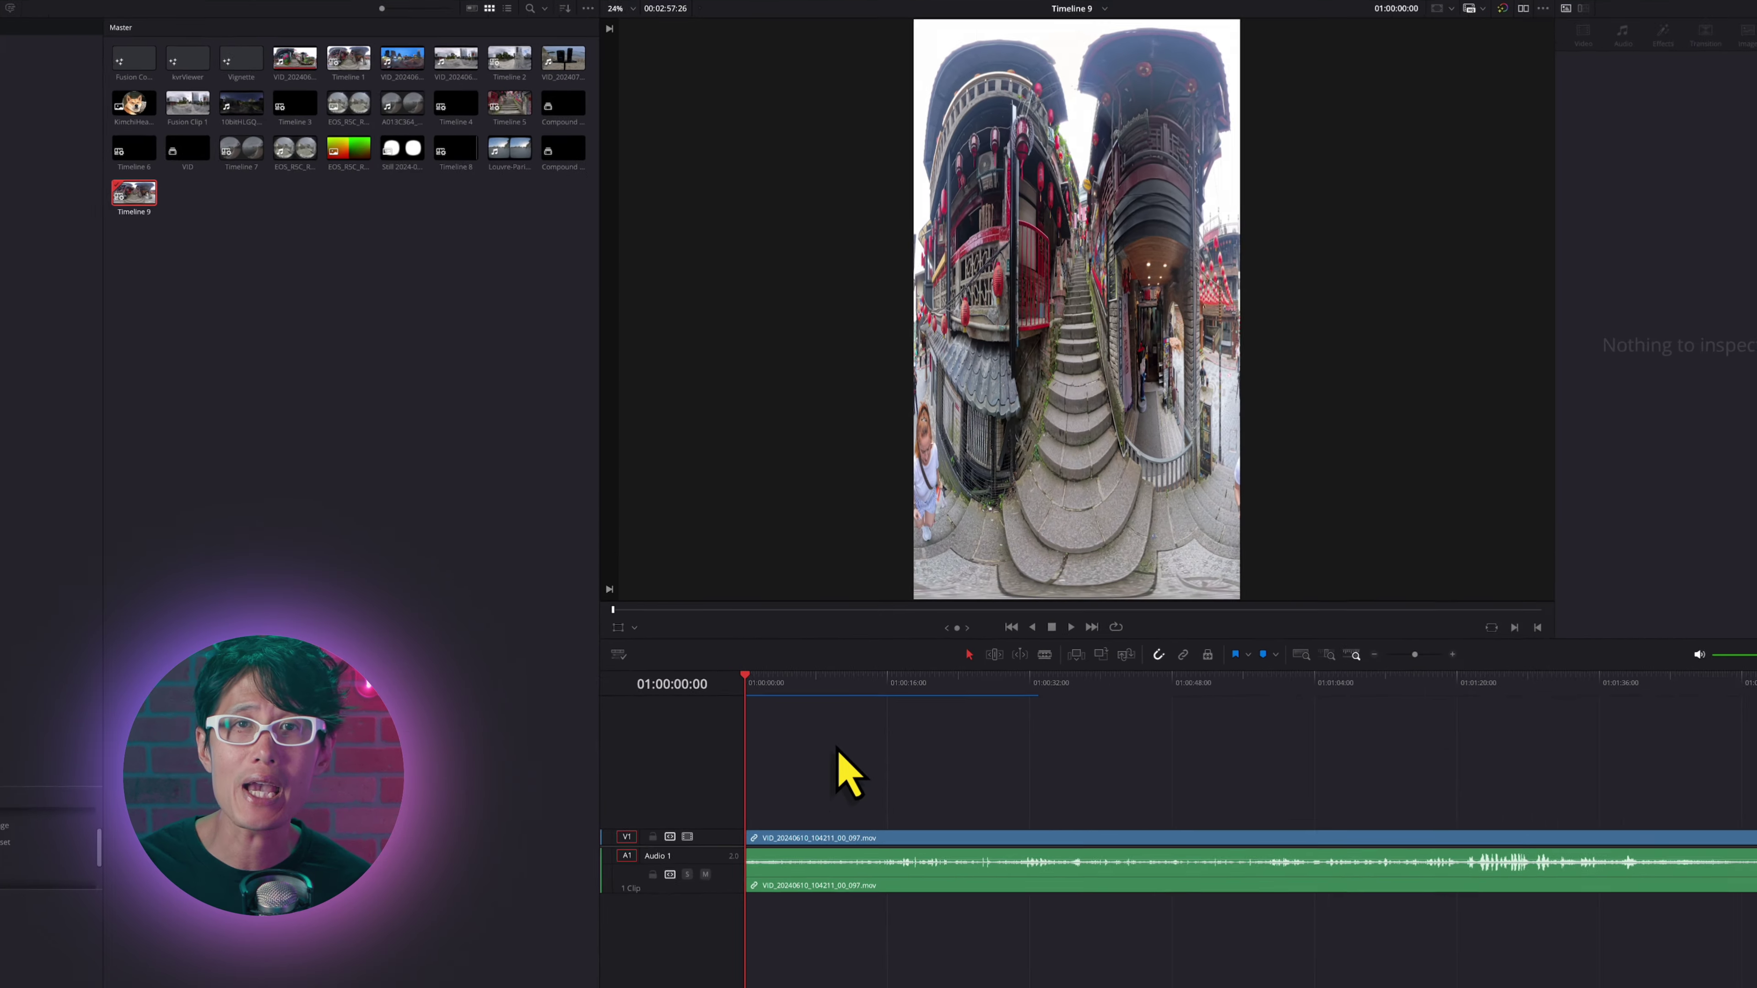
pyautogui.write('kvr')
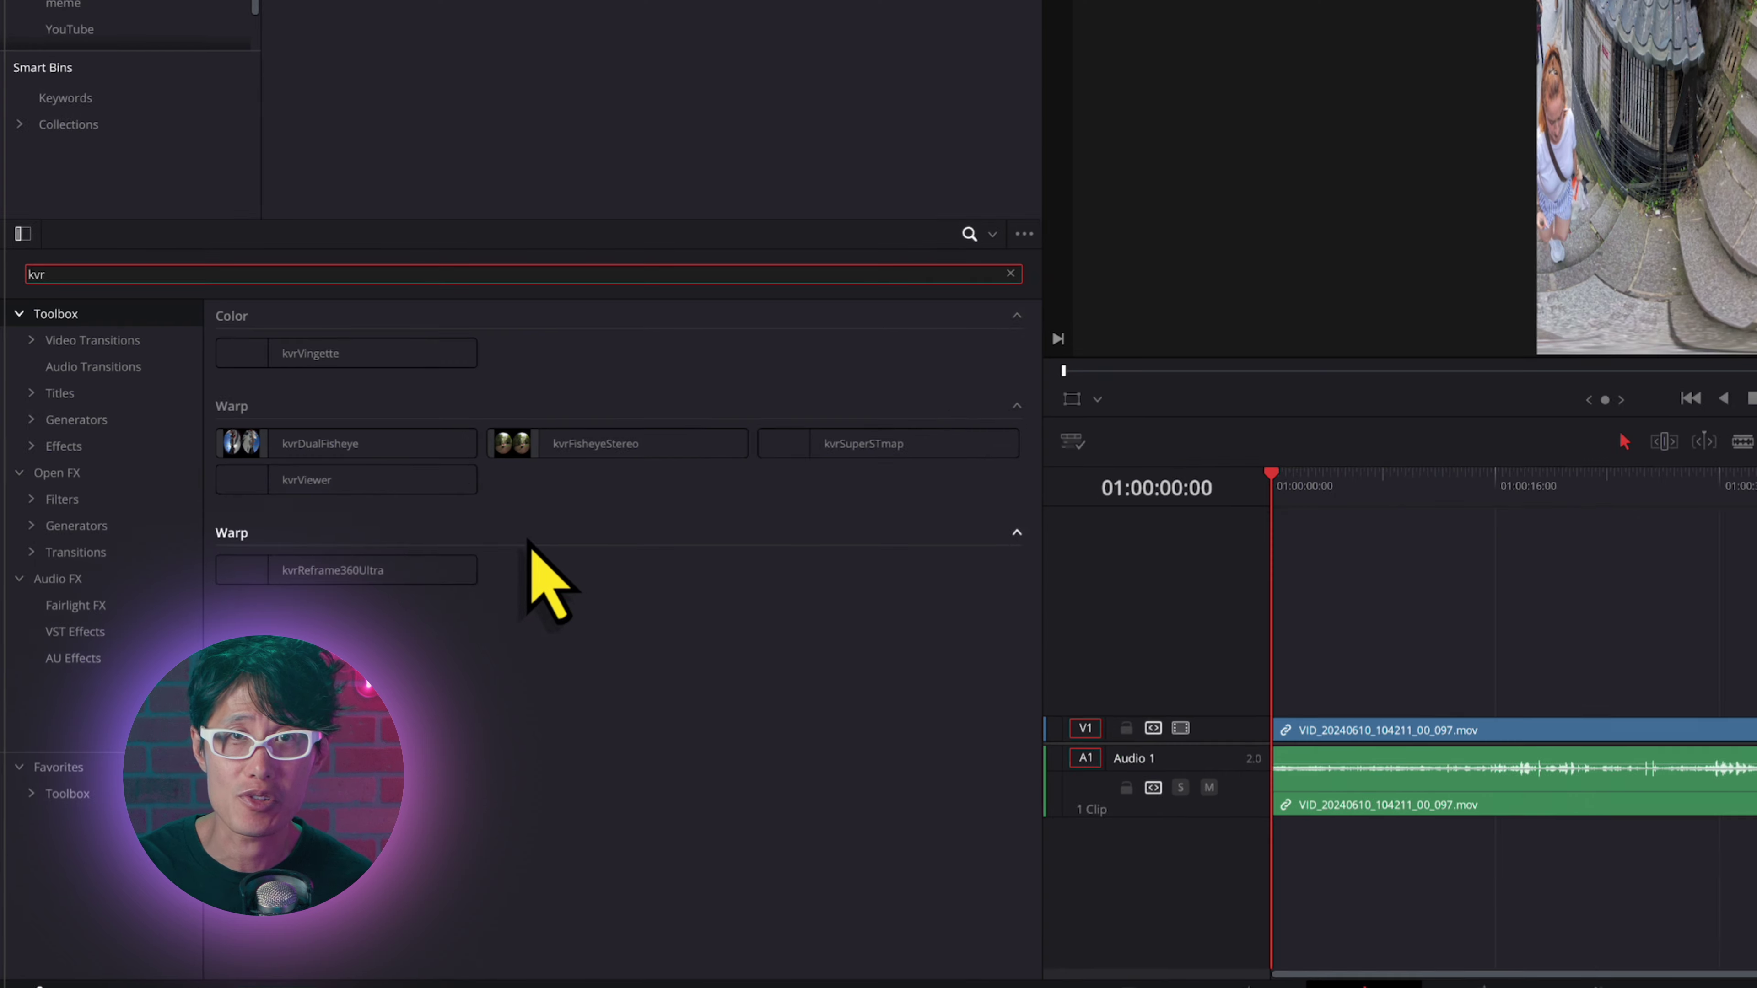
pyautogui.moveTo(166, 727); pyautogui.dragTo(709, 786)
pyautogui.moveTo(1196, 671); pyautogui.dragTo(1315, 740)
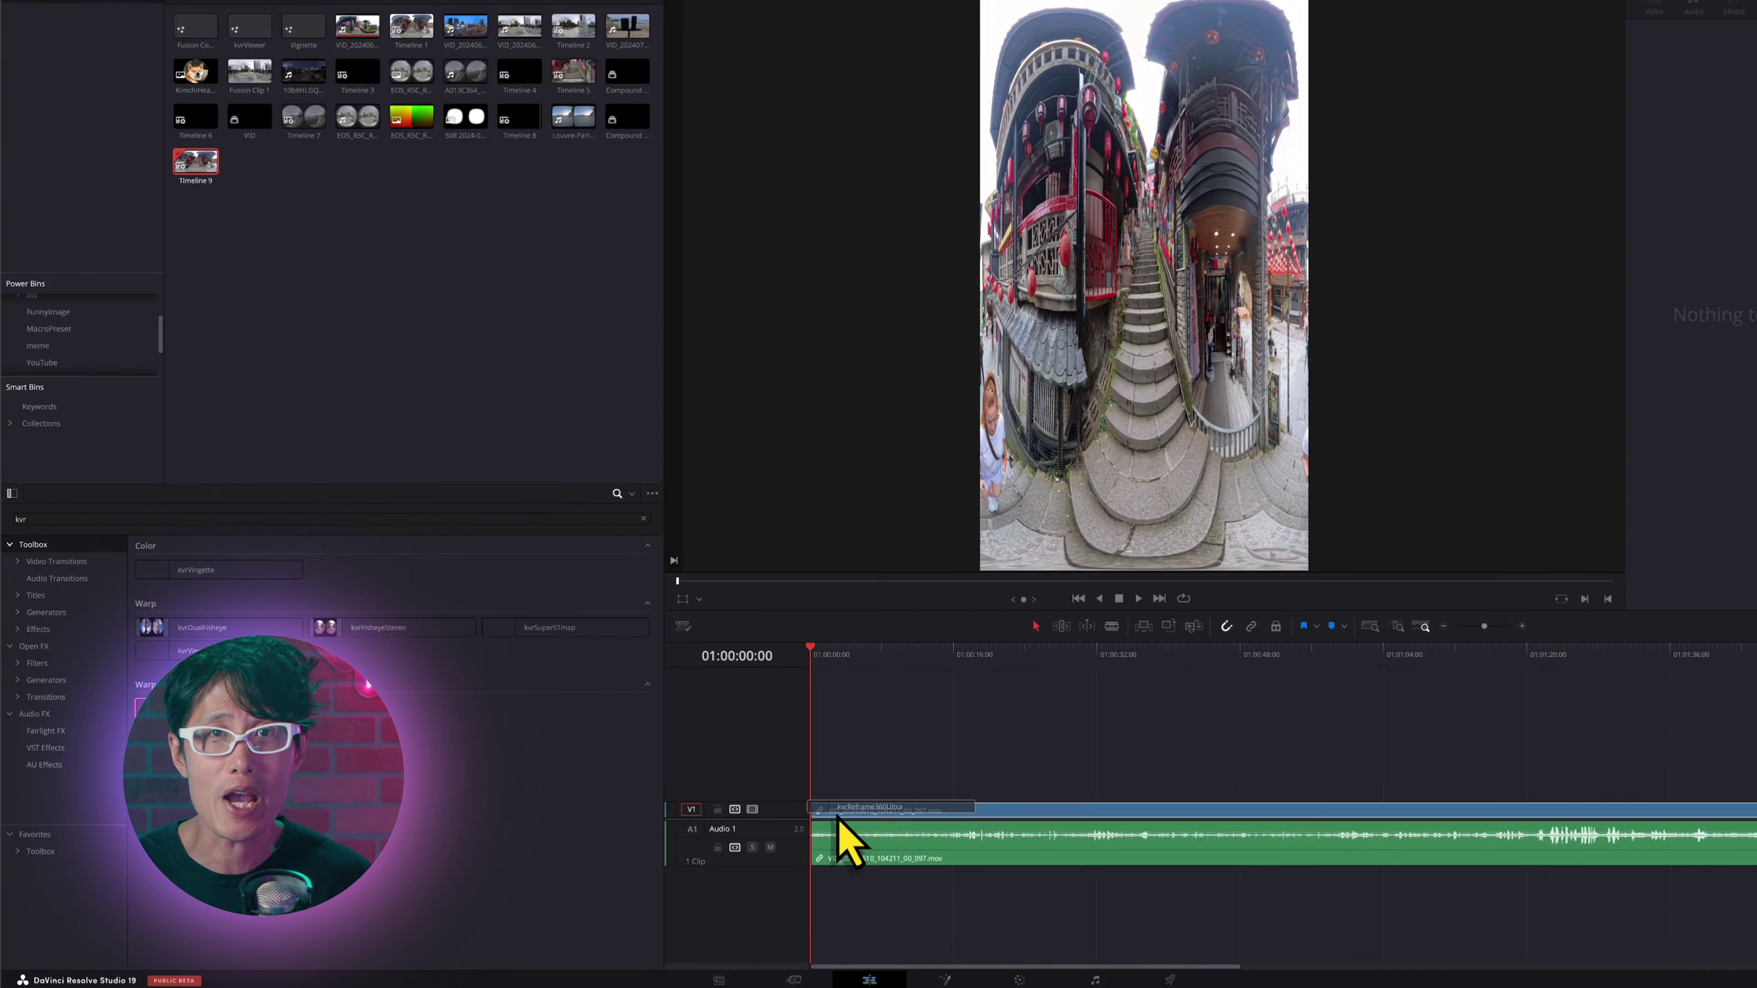
# Step: Add the beach clip VID_20240713_155115_00_002.mp4 after the 360 clip and KimchiHead.png on V2
pyautogui.moveTo(592, 94); pyautogui.dragTo(1126, 691)
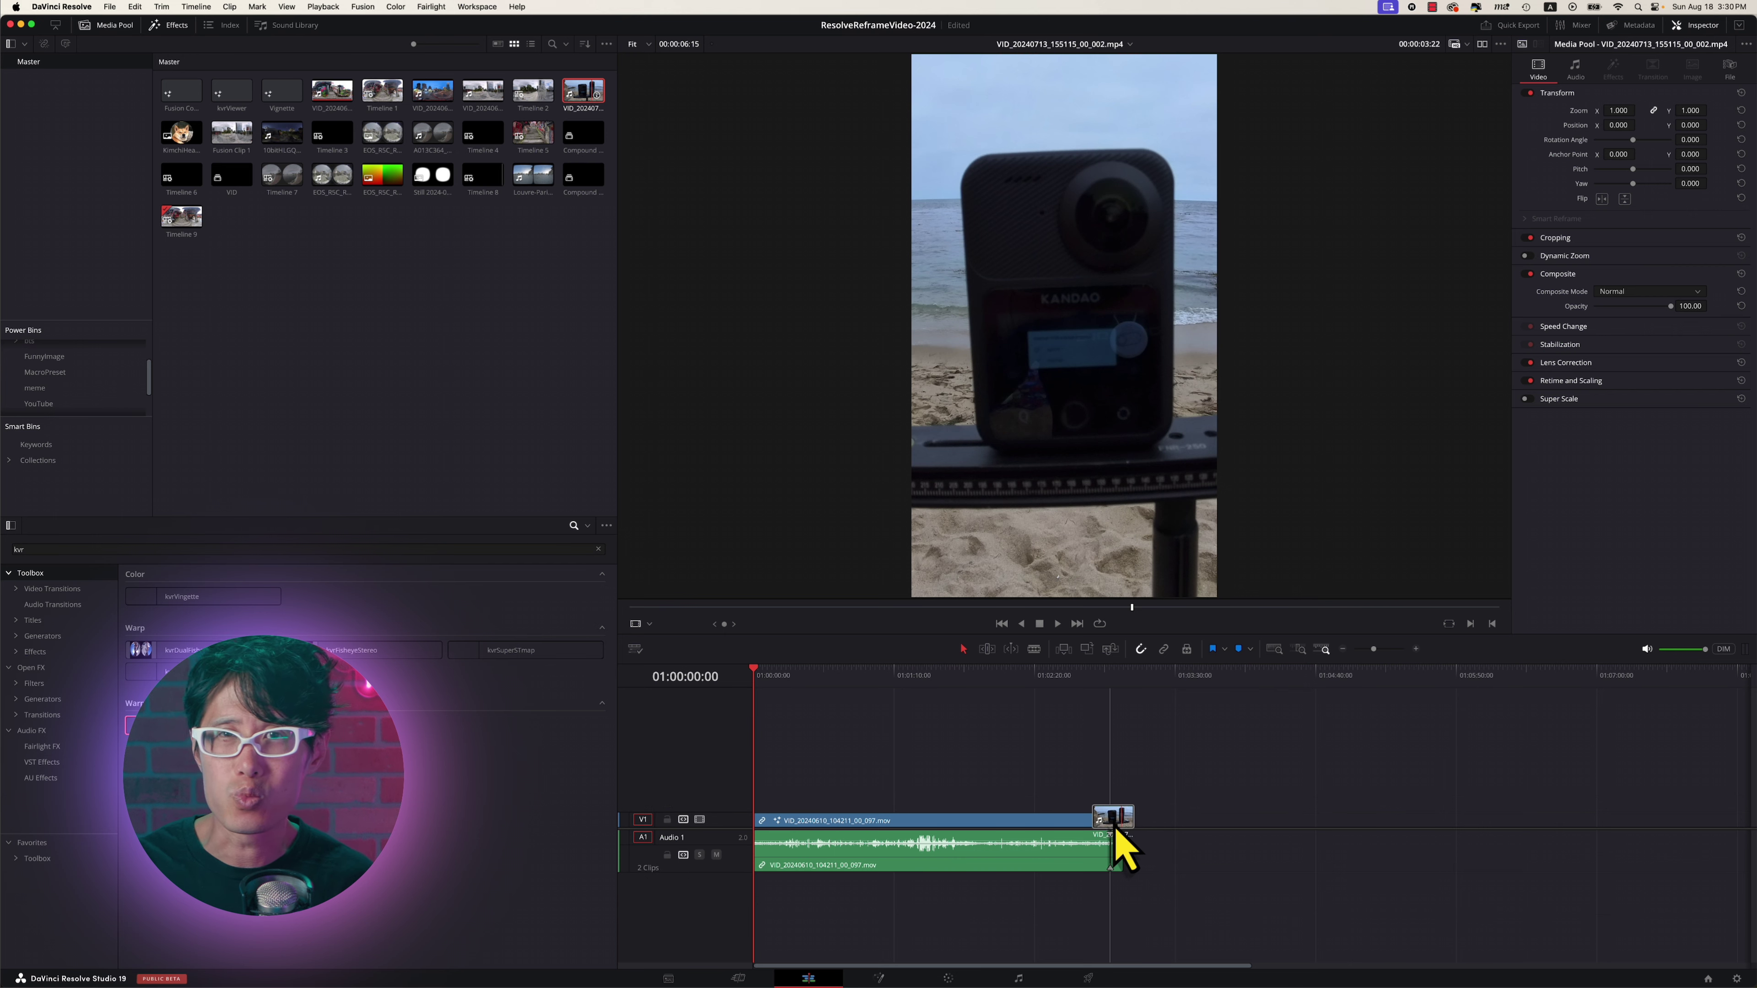
pyautogui.moveTo(1115, 834); pyautogui.dragTo(1119, 827)
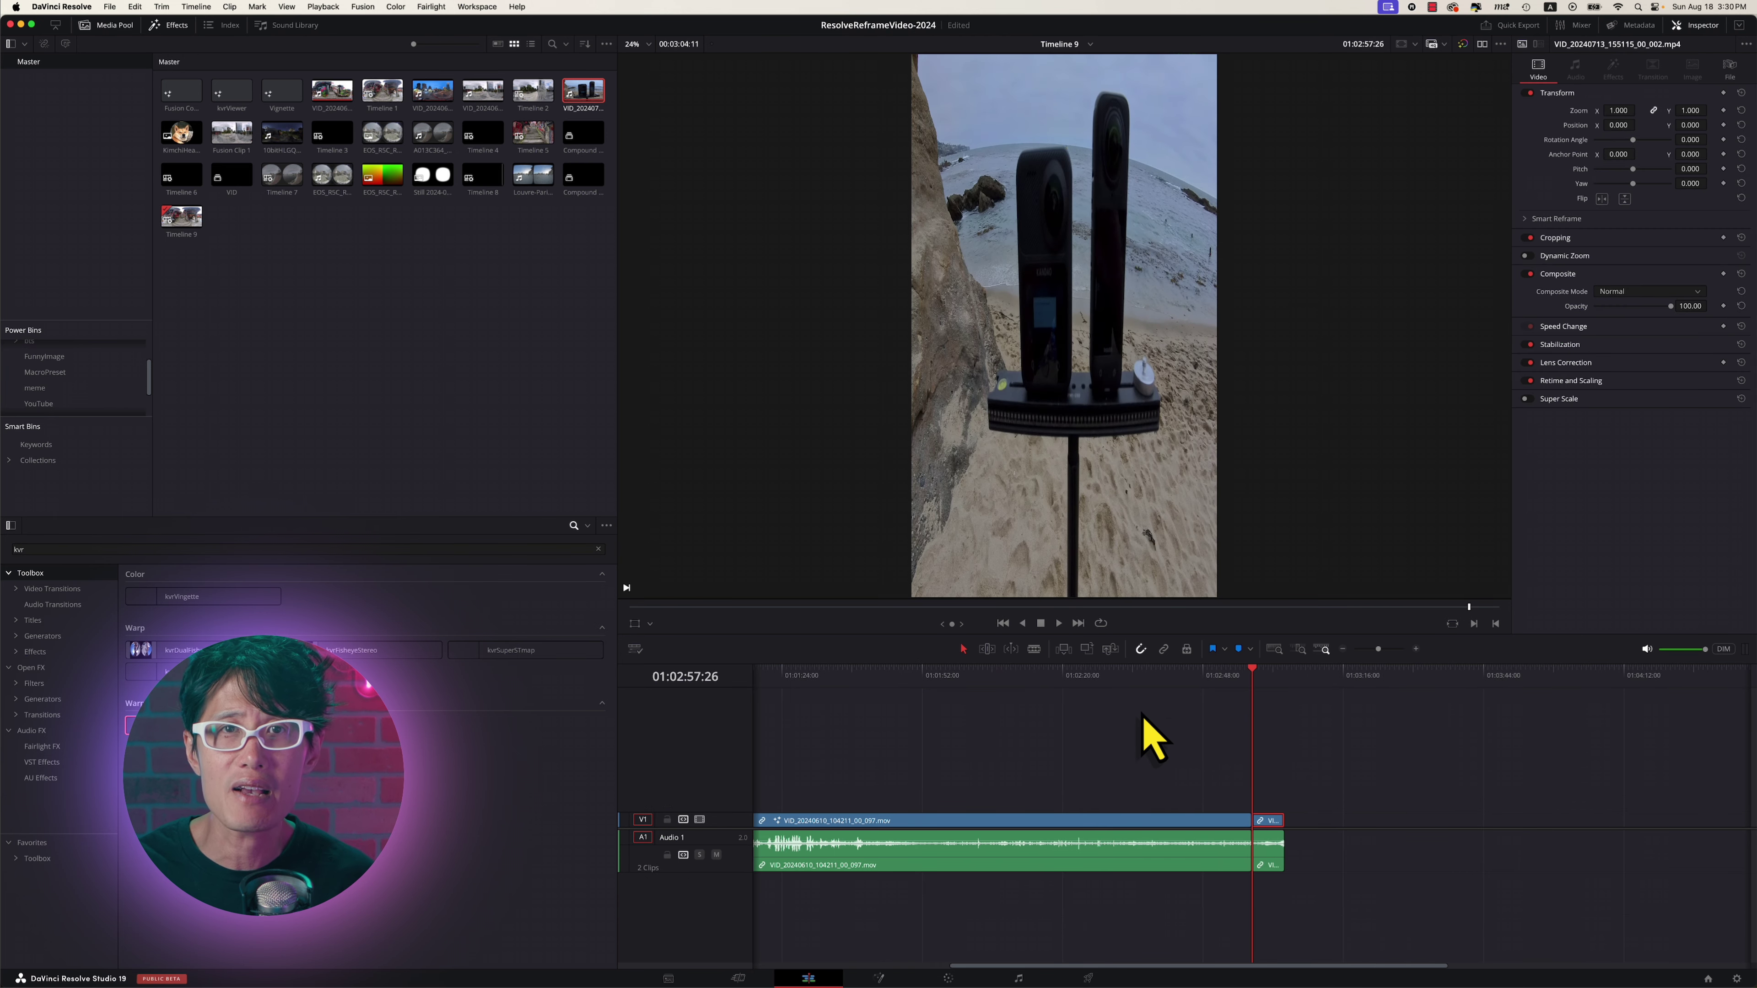
pyautogui.press('super+equal')
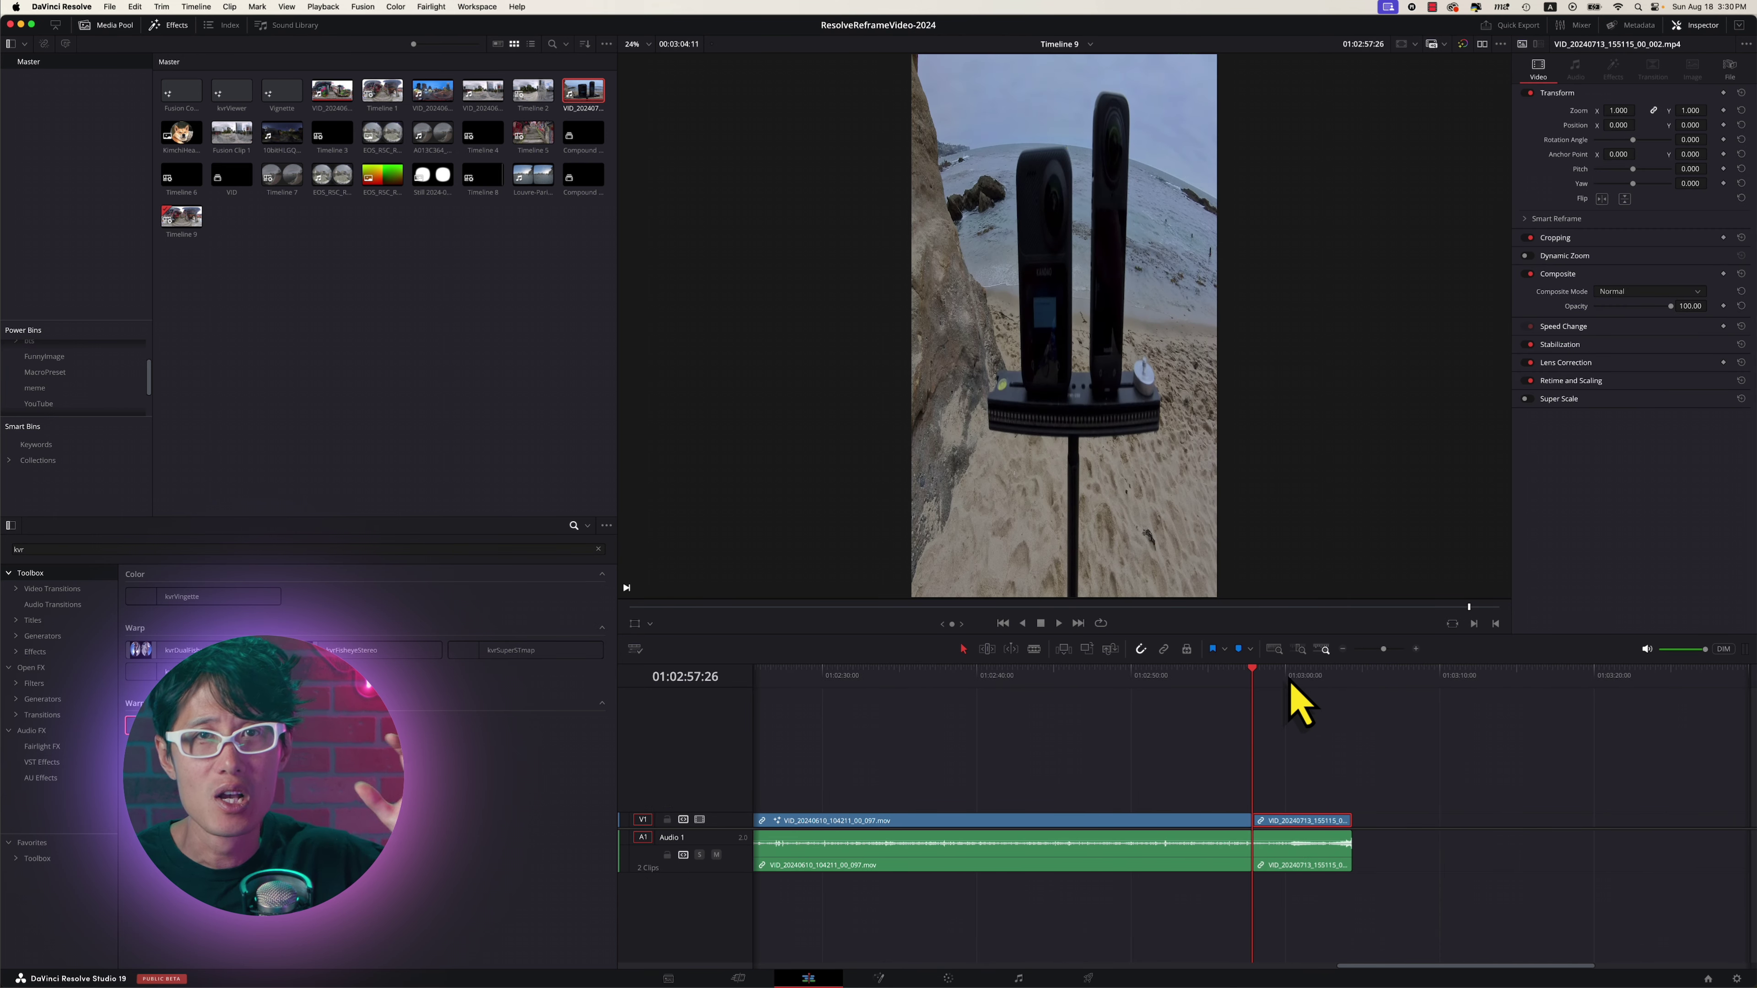
pyautogui.press('space')
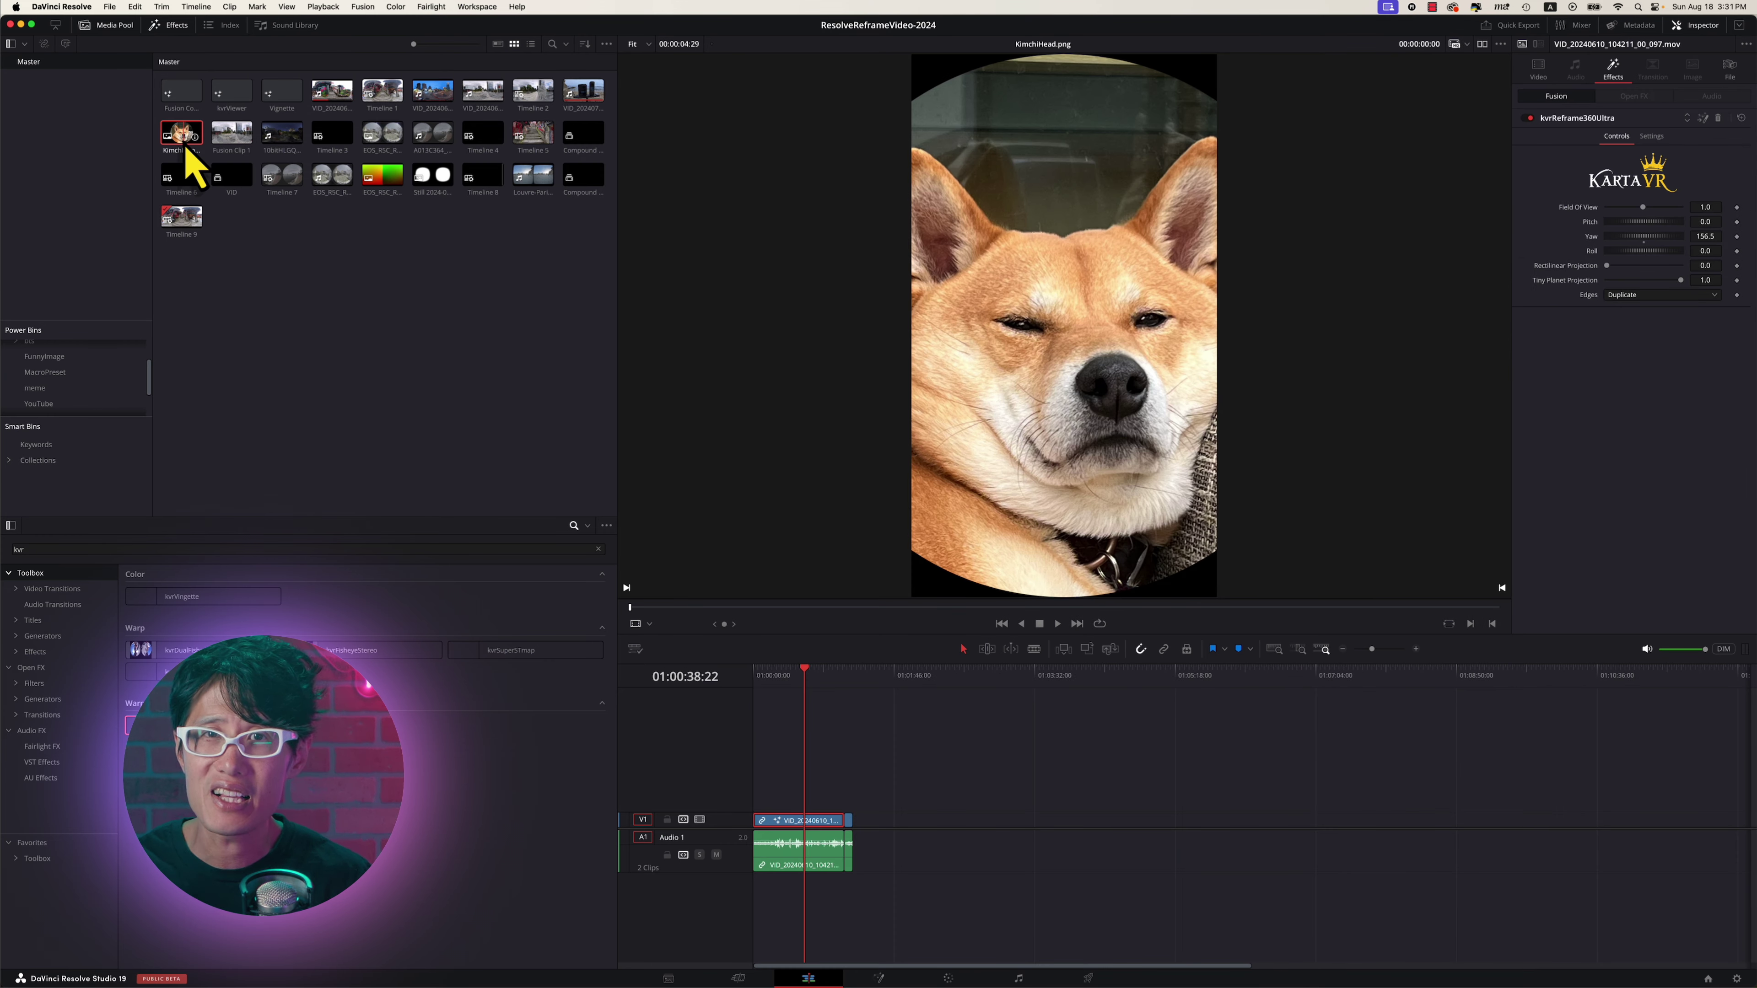
pyautogui.moveTo(181, 141); pyautogui.dragTo(814, 811)
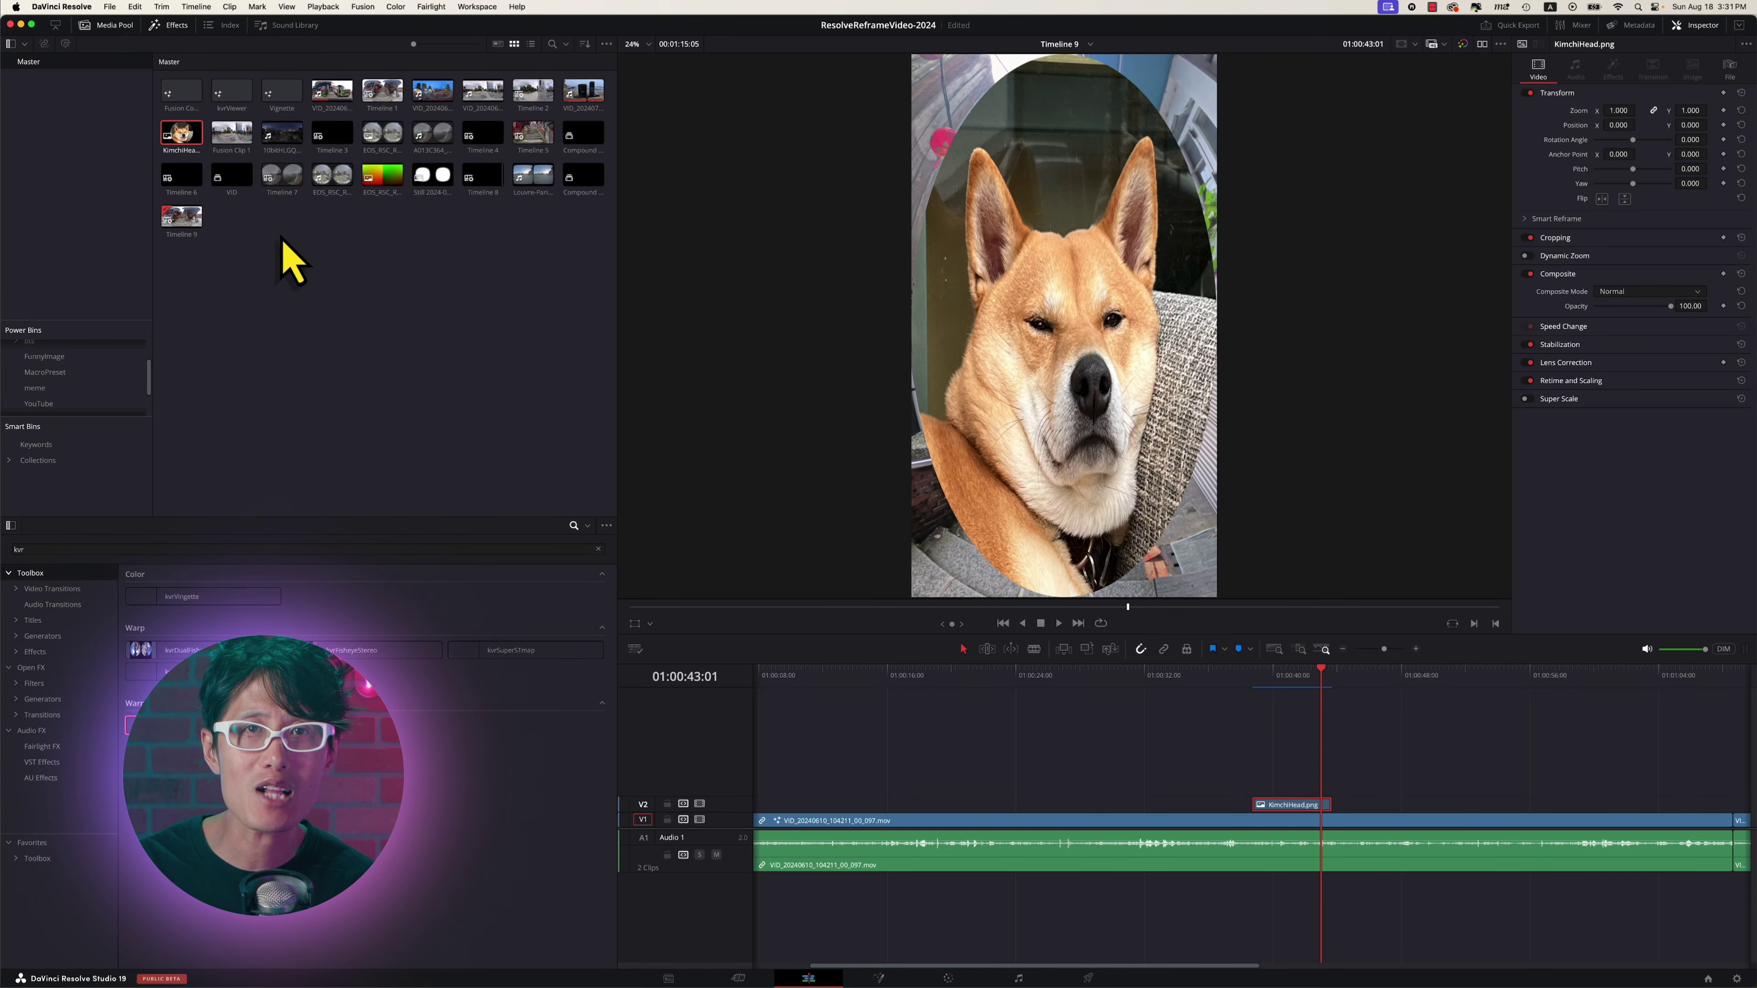
# Step: Review Timeline 9's Mismatched Resolution setting, then move the playhead near the 360 clip's start
pyautogui.rightClick(184, 235)
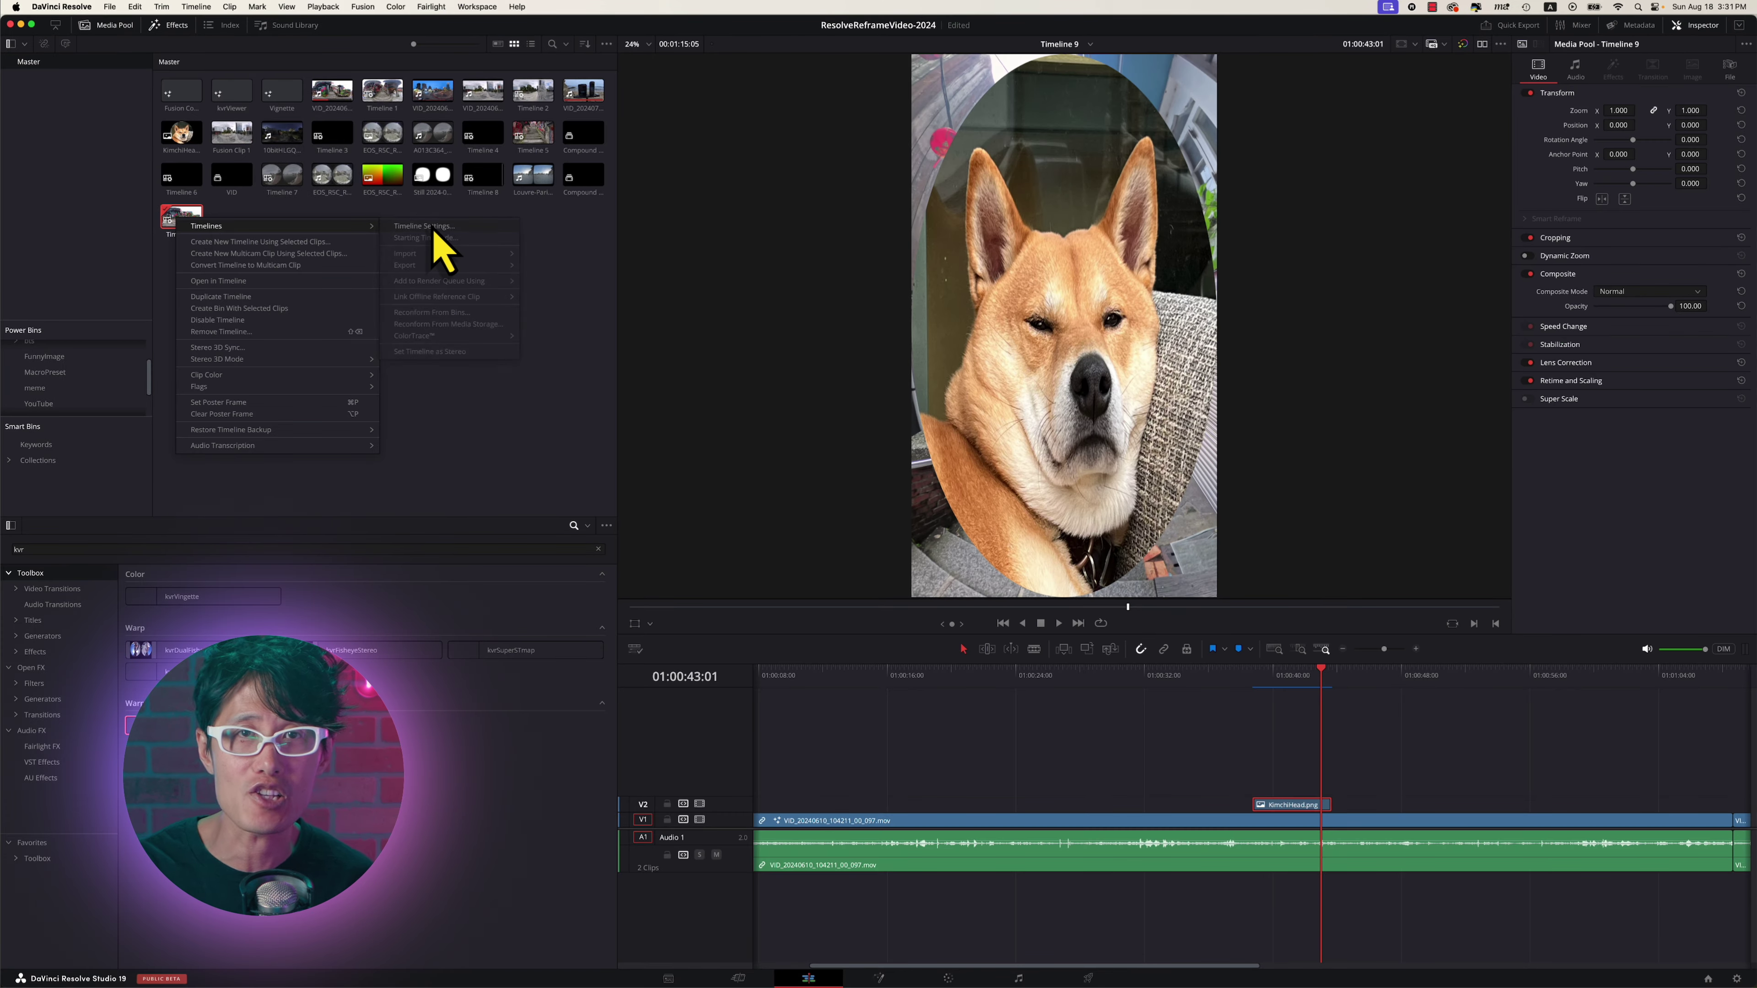
pyautogui.click(425, 227)
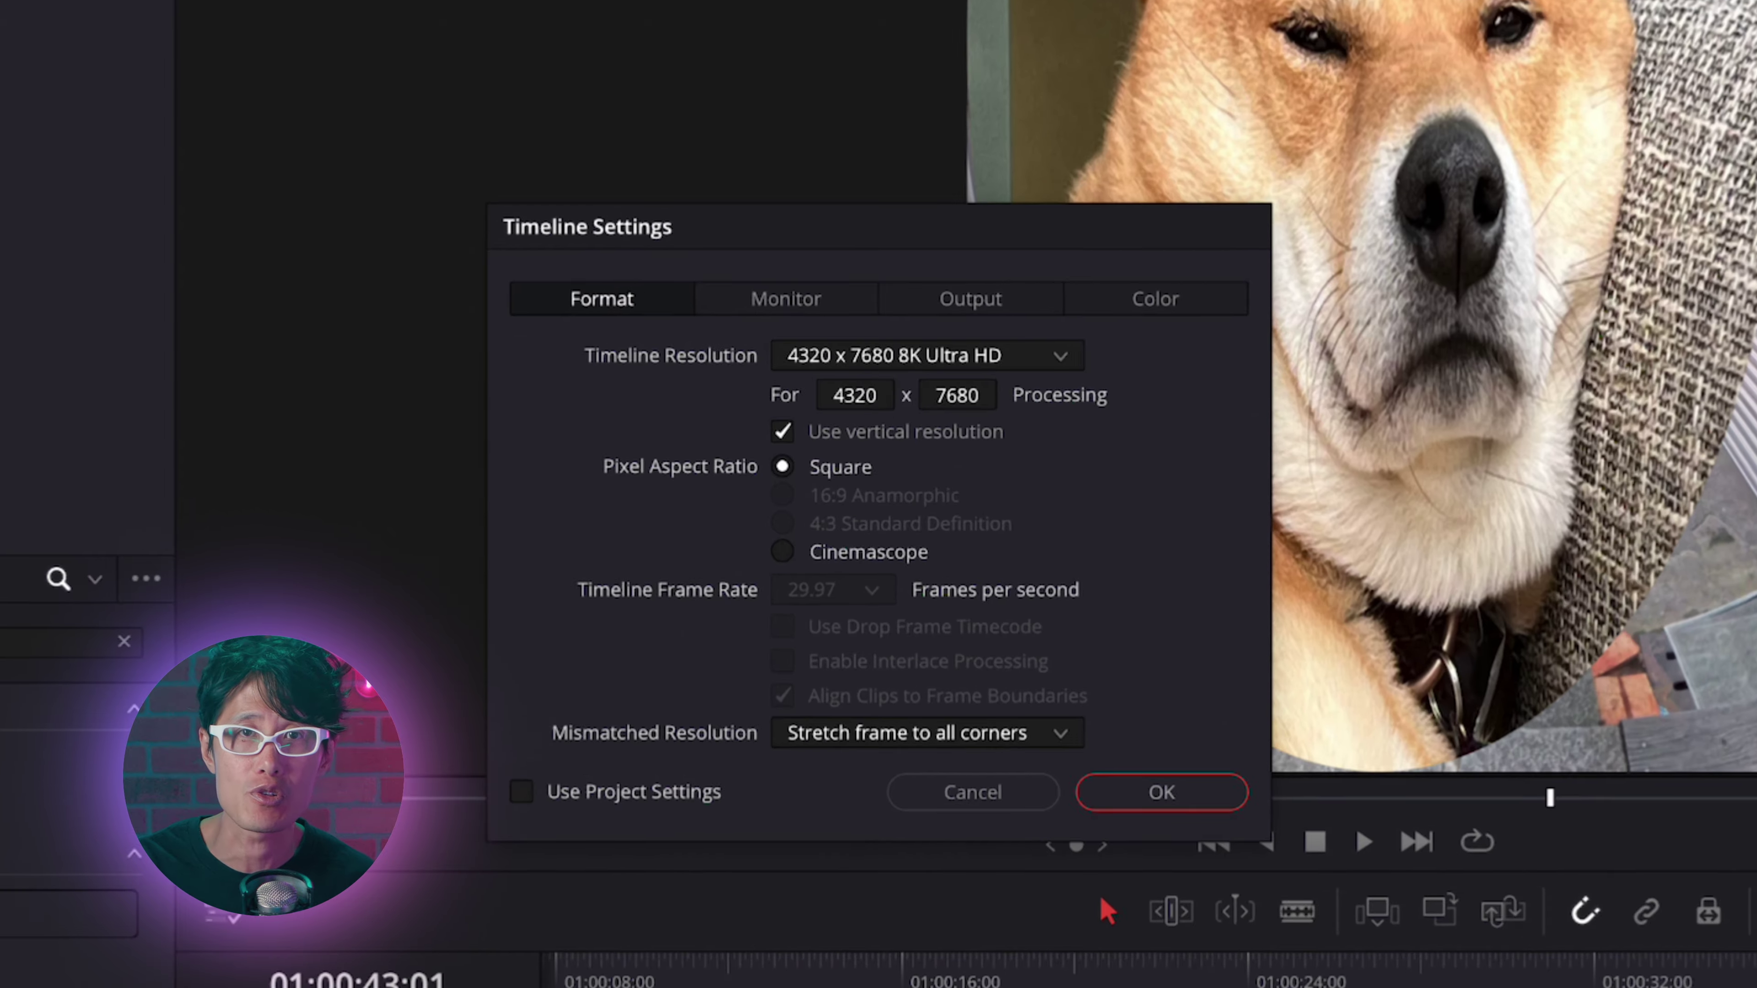
pyautogui.click(869, 585)
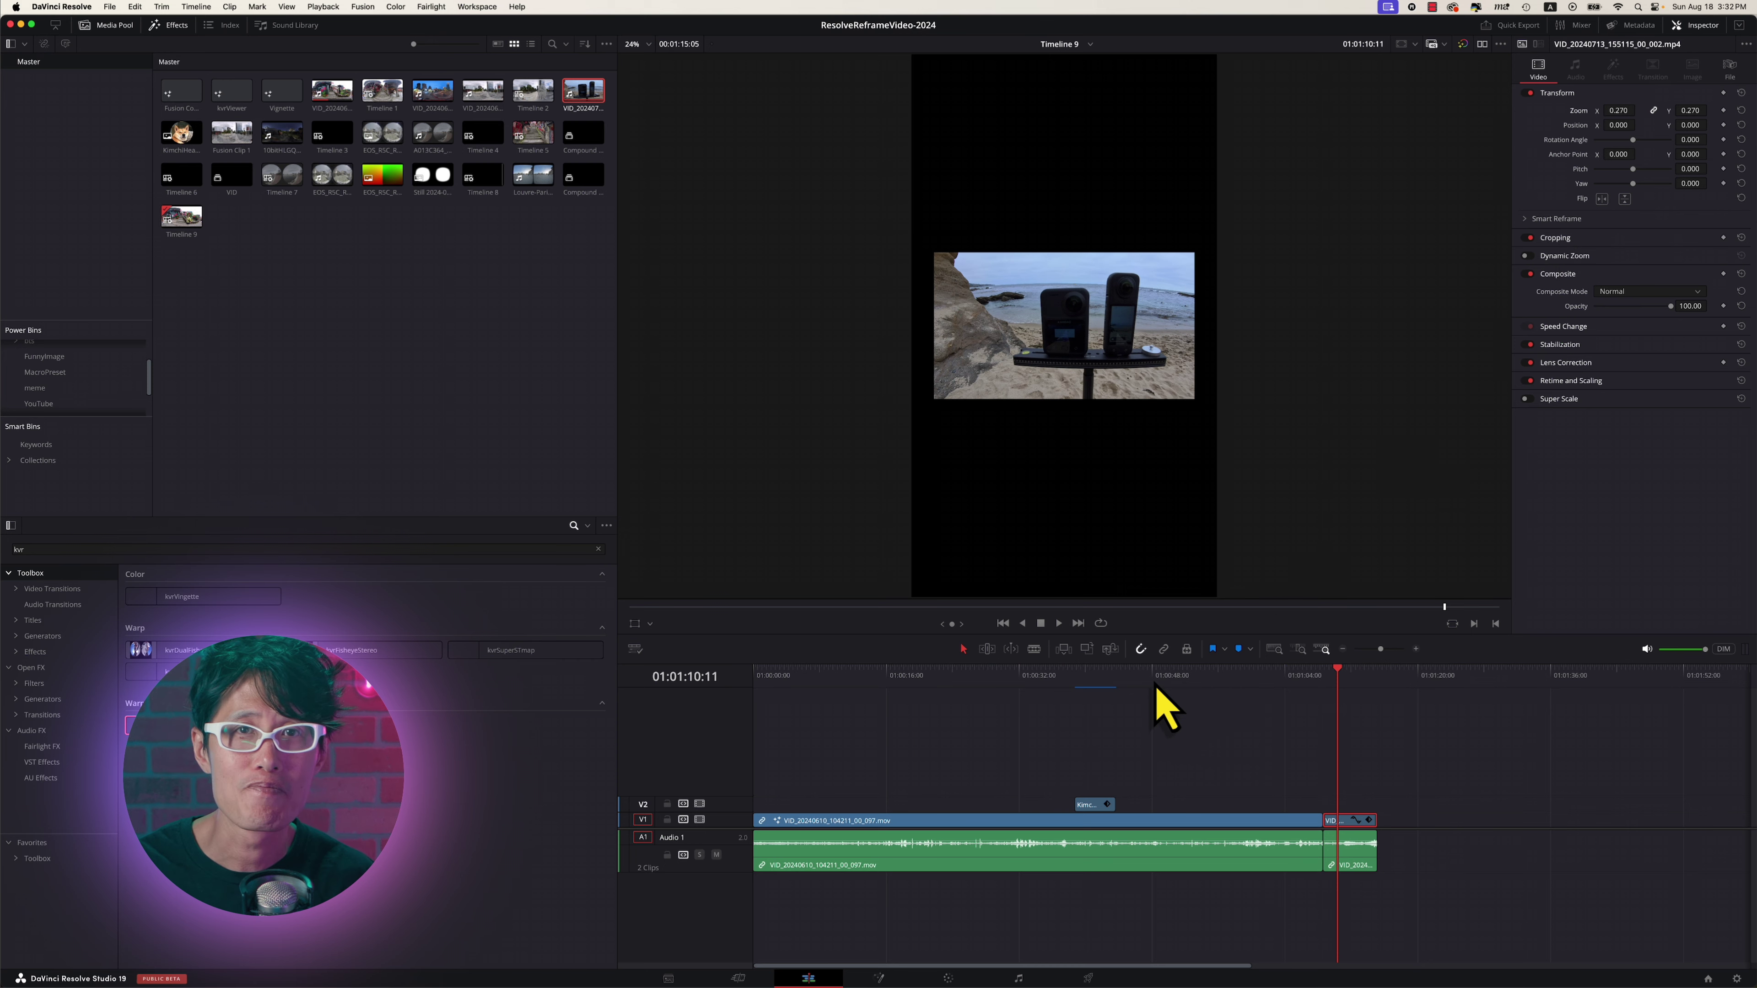
pyautogui.click(769, 689)
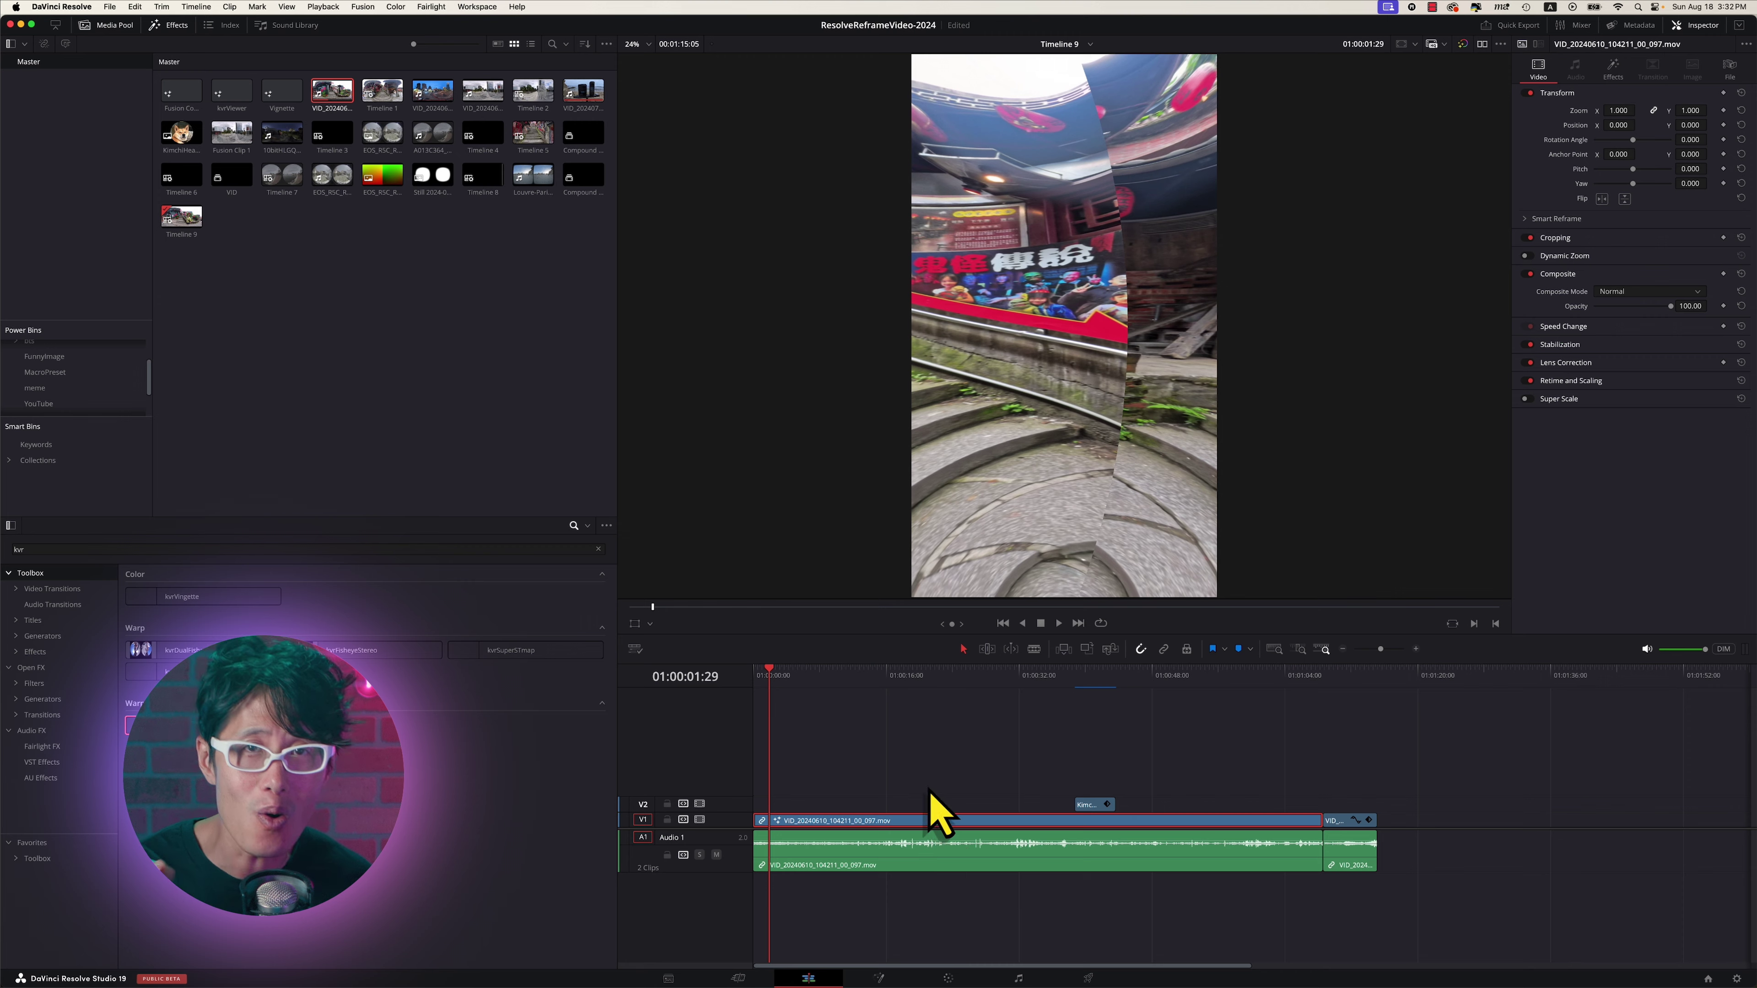
# Step: Set the 360 clip's Scaling to Stretch under Retime and Scaling in the Inspector
pyautogui.click(1695, 25)
pyautogui.click(1695, 25)
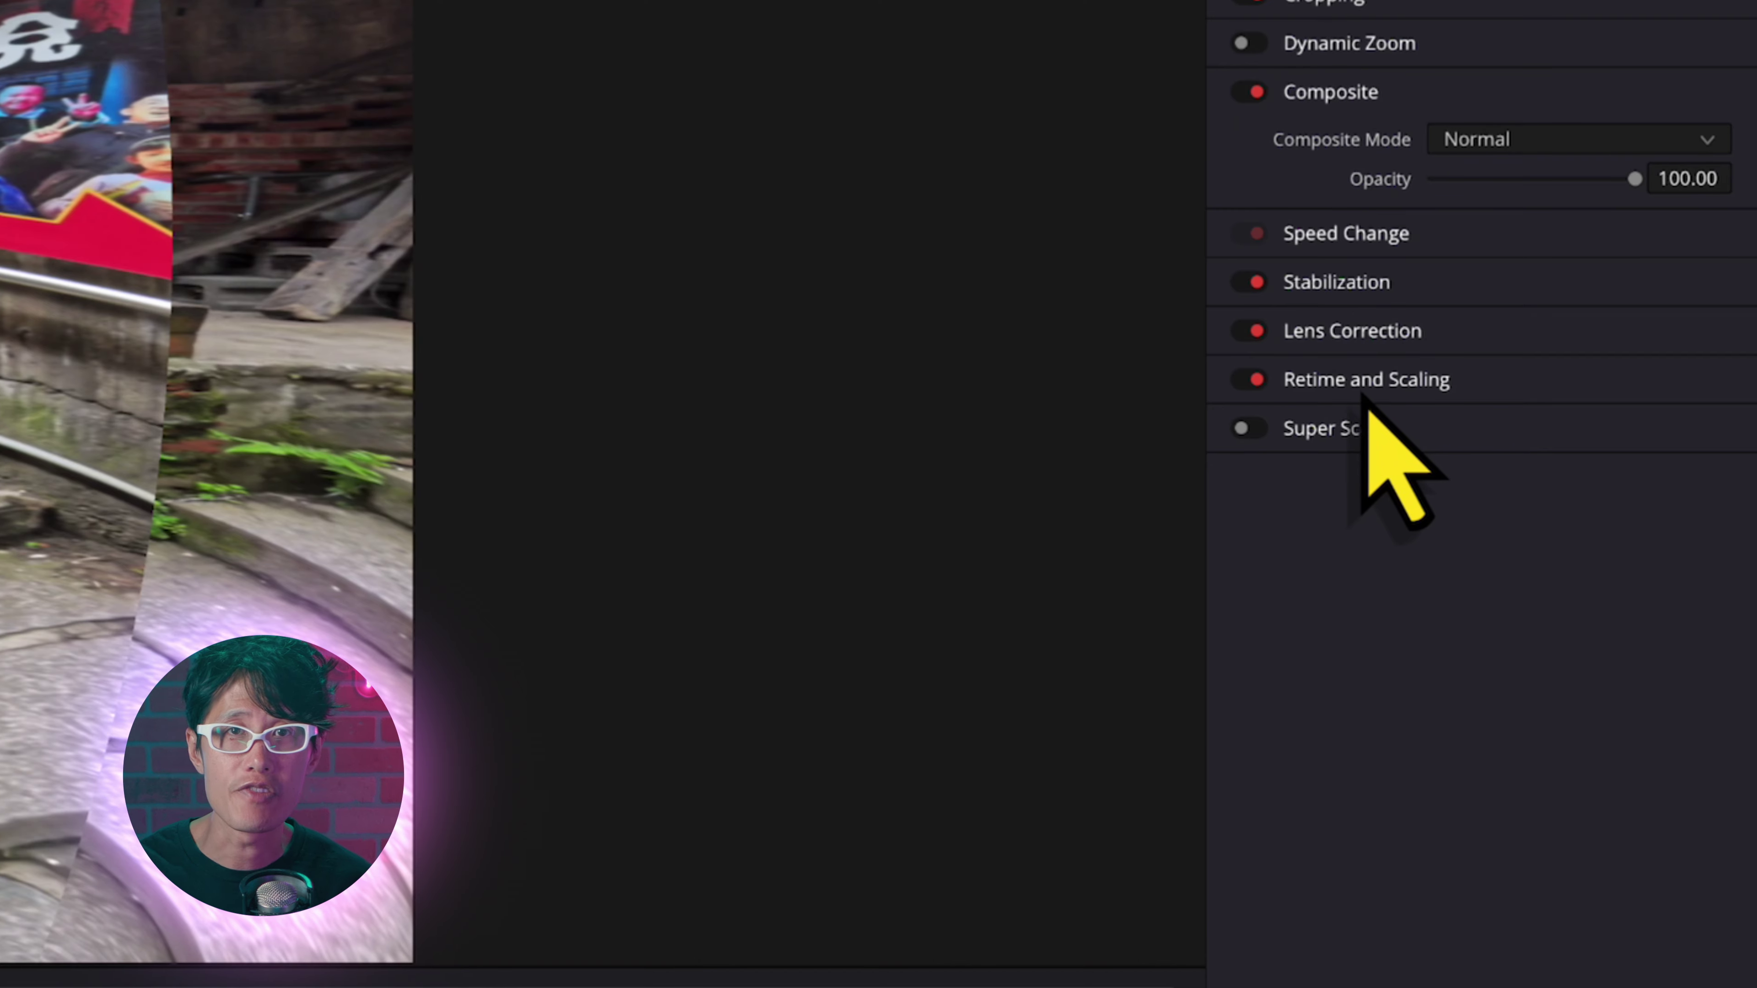
pyautogui.click(1362, 400)
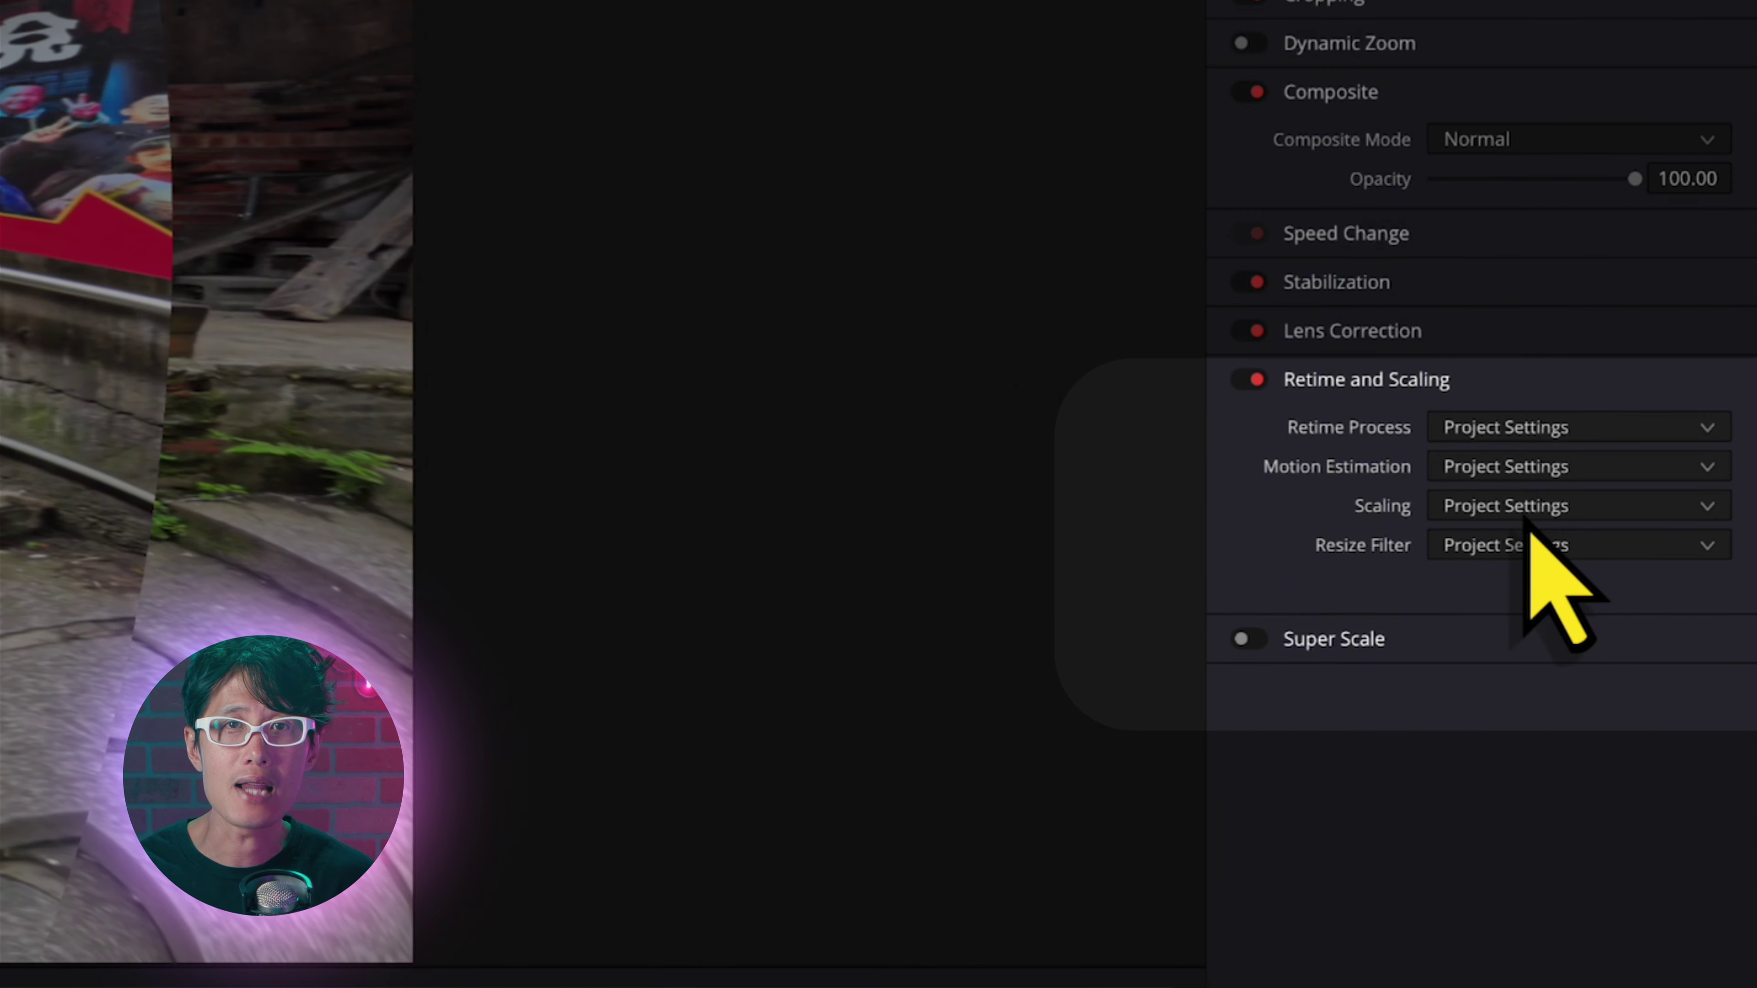
pyautogui.click(1487, 504)
pyautogui.click(1494, 687)
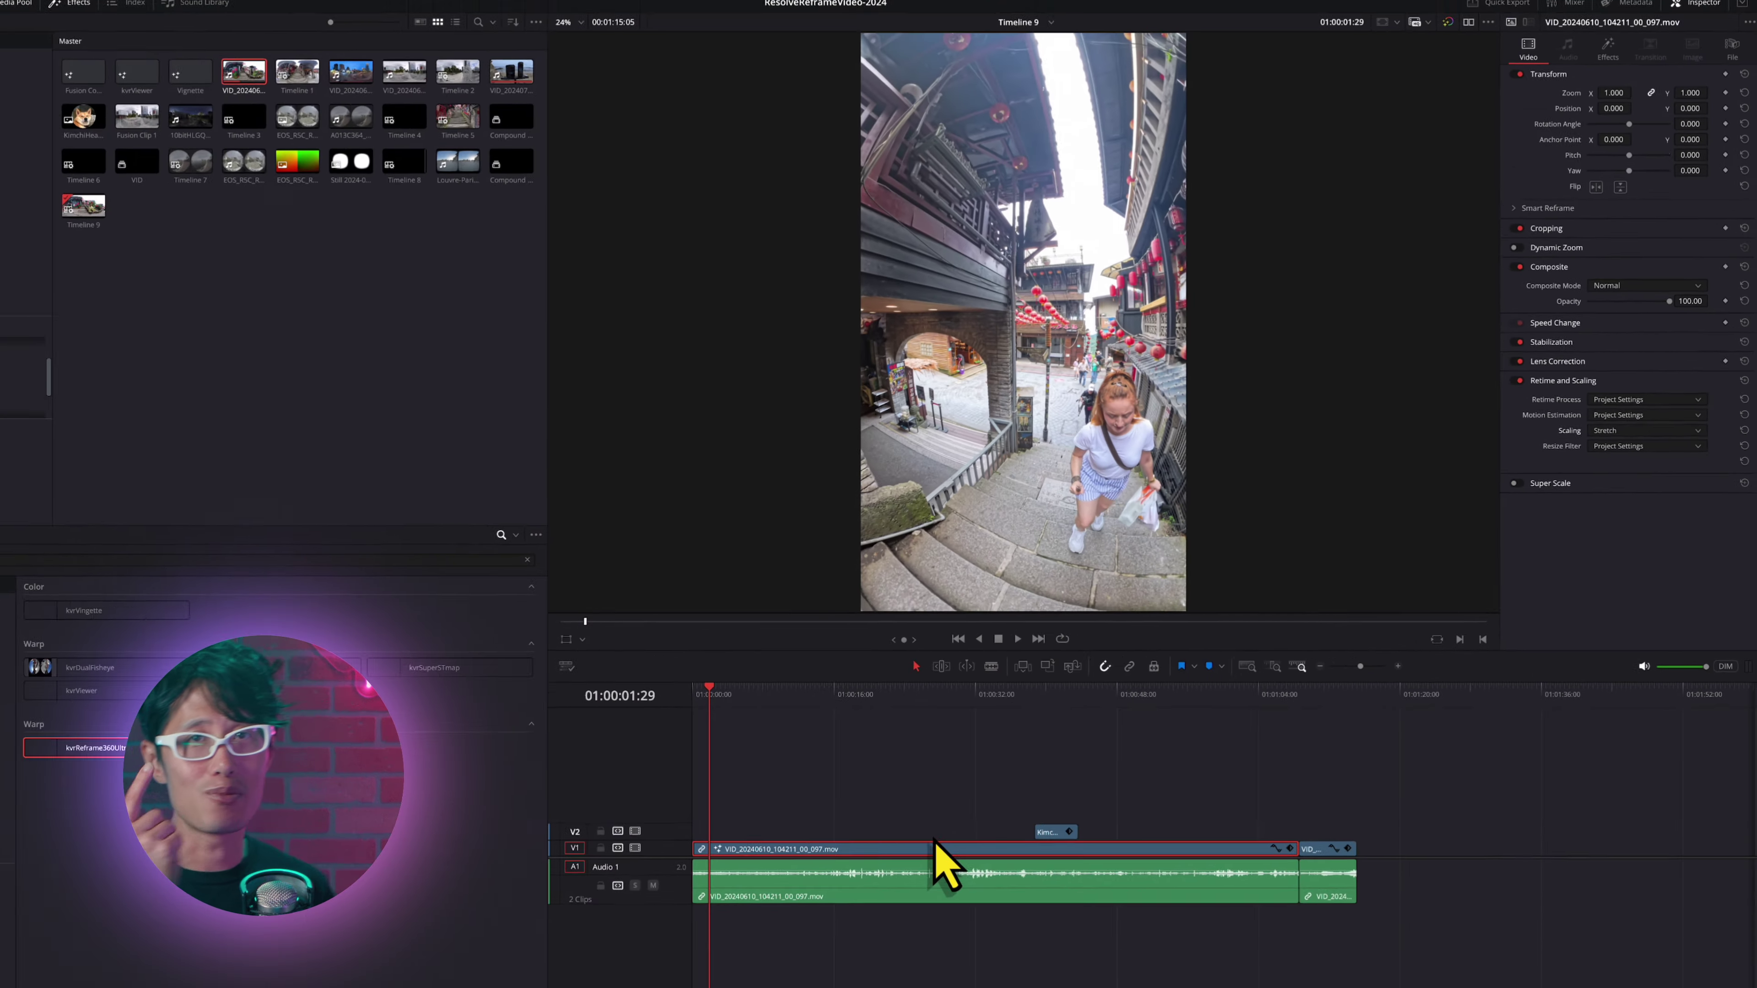
pyautogui.click(1609, 50)
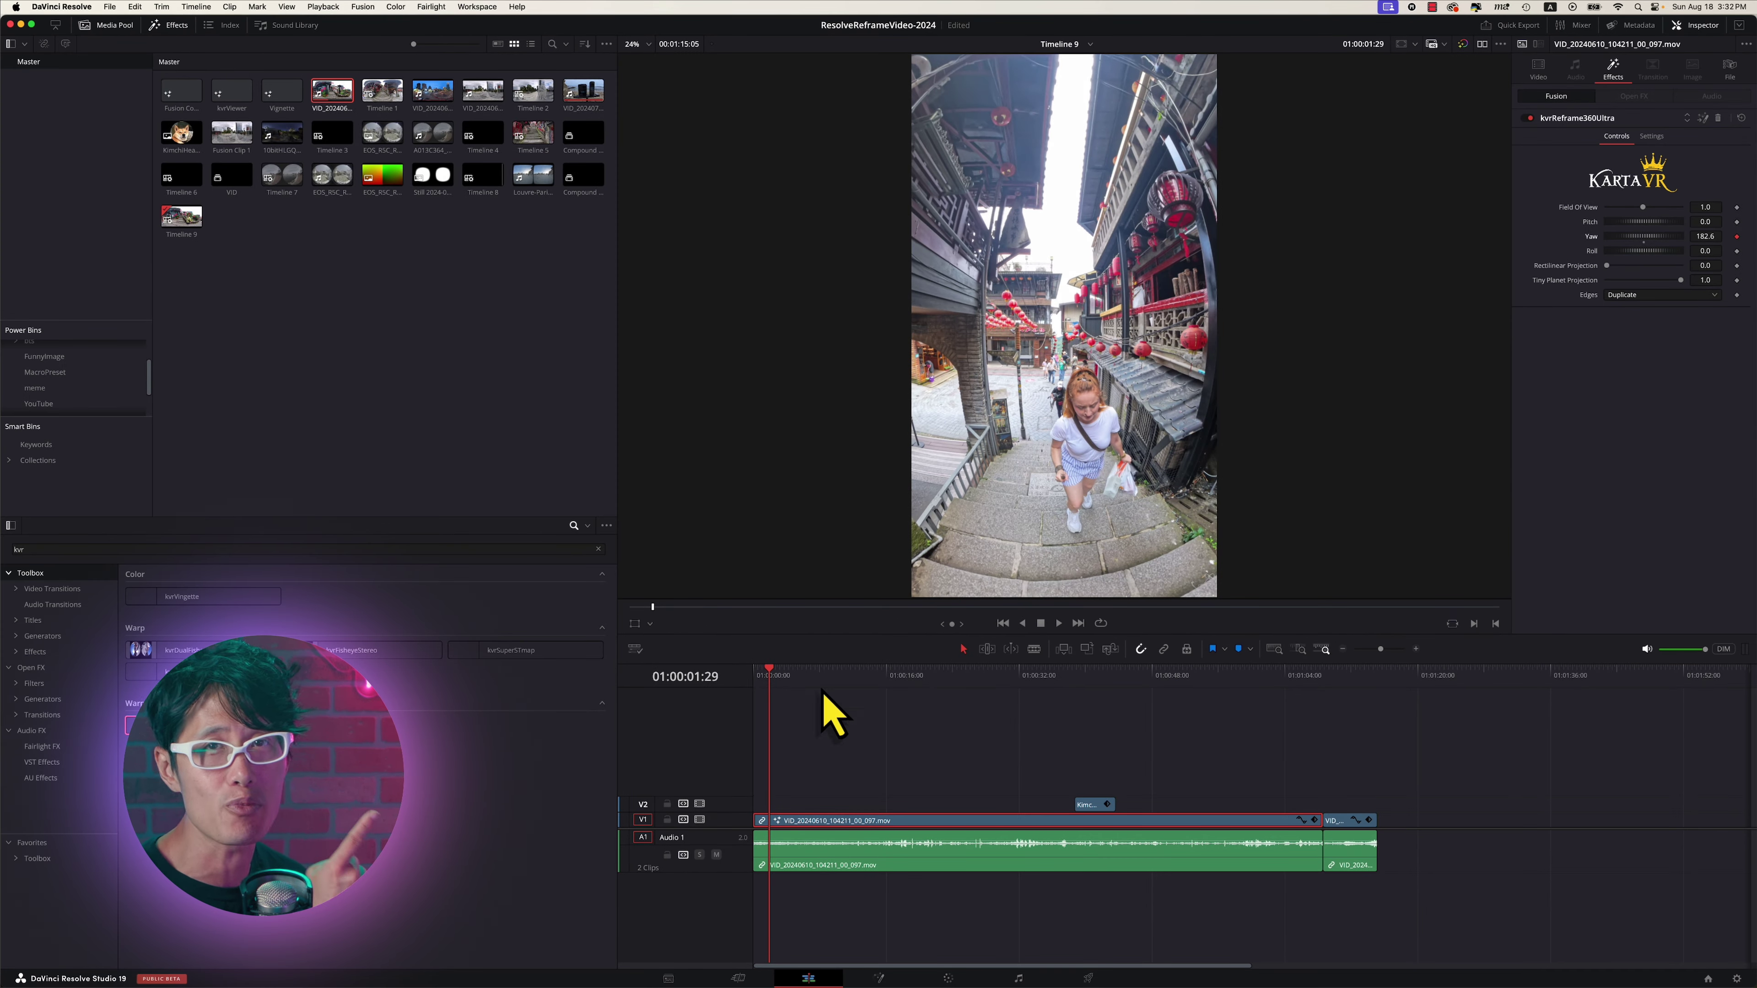
pyautogui.click(804, 675)
# Step: Set kvrReframe360Ultra Roll to 0.0 with Yaw 349.6, then inspect the Fusion nodes and splines
pyautogui.moveTo(1677, 249)
pyautogui.mouseDown()
pyautogui.moveTo(1635, 267)
pyautogui.moveTo(1672, 267)
pyautogui.mouseUp()
pyautogui.moveTo(808, 676); pyautogui.dragTo(813, 671)
pyautogui.hotkey('shift', '5')
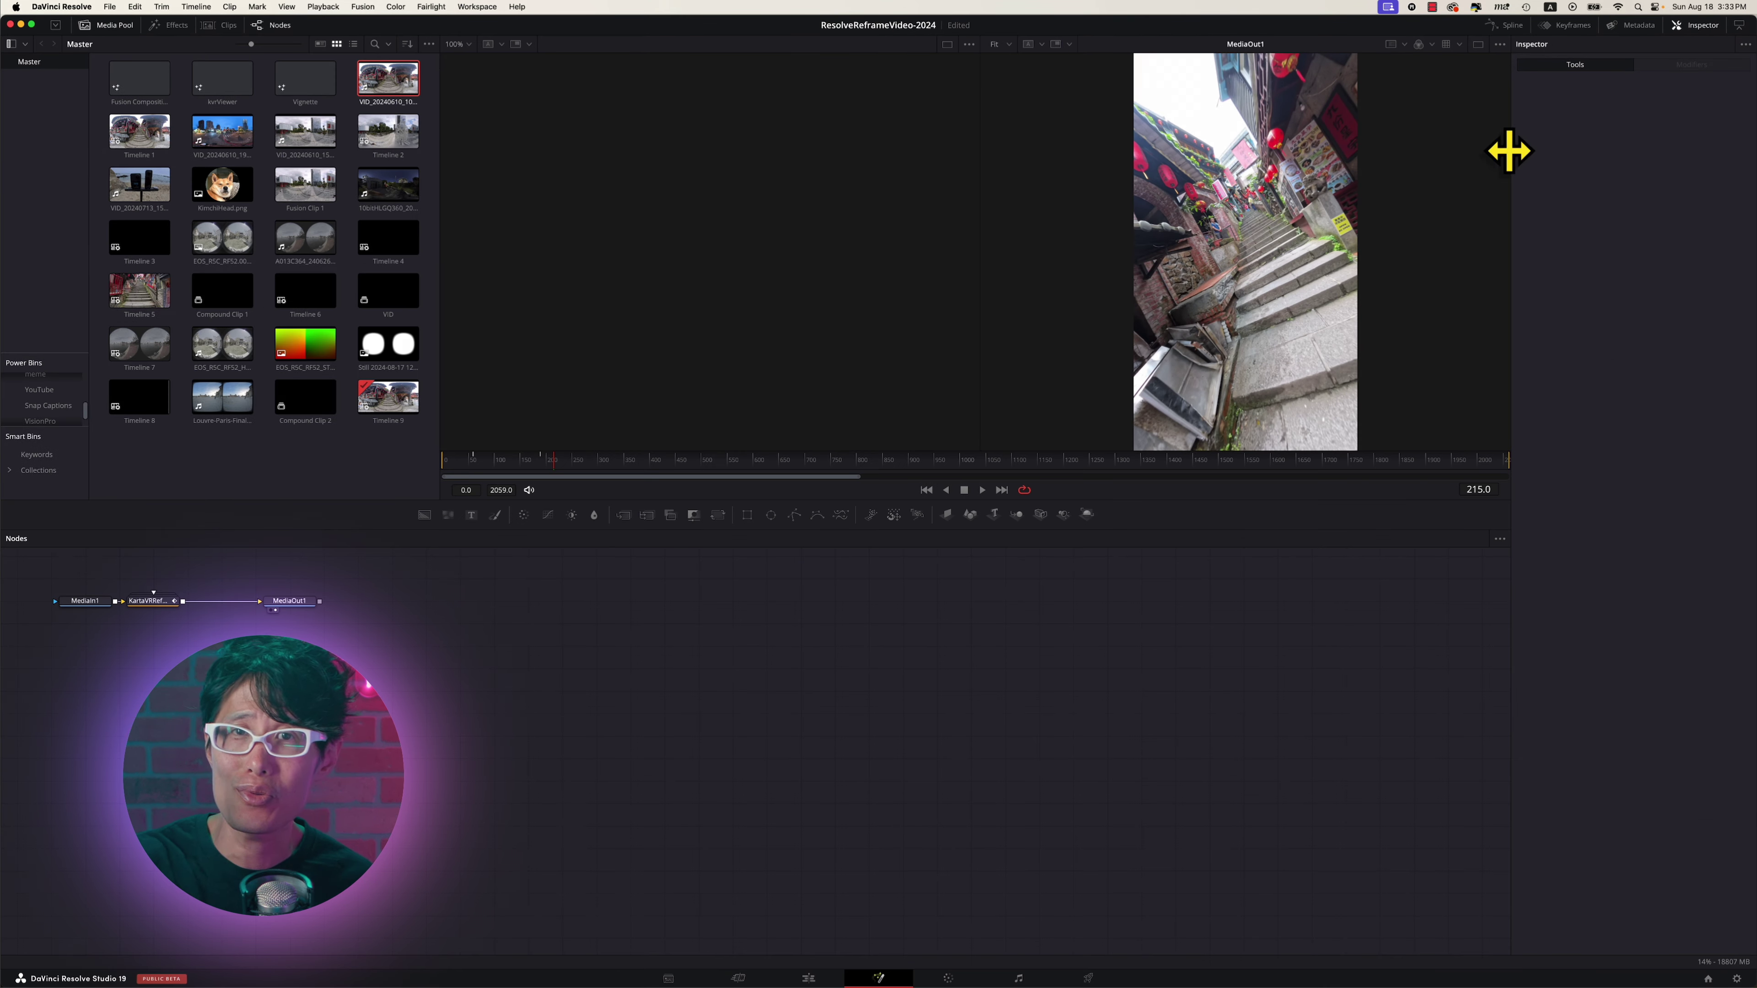
pyautogui.click(1506, 25)
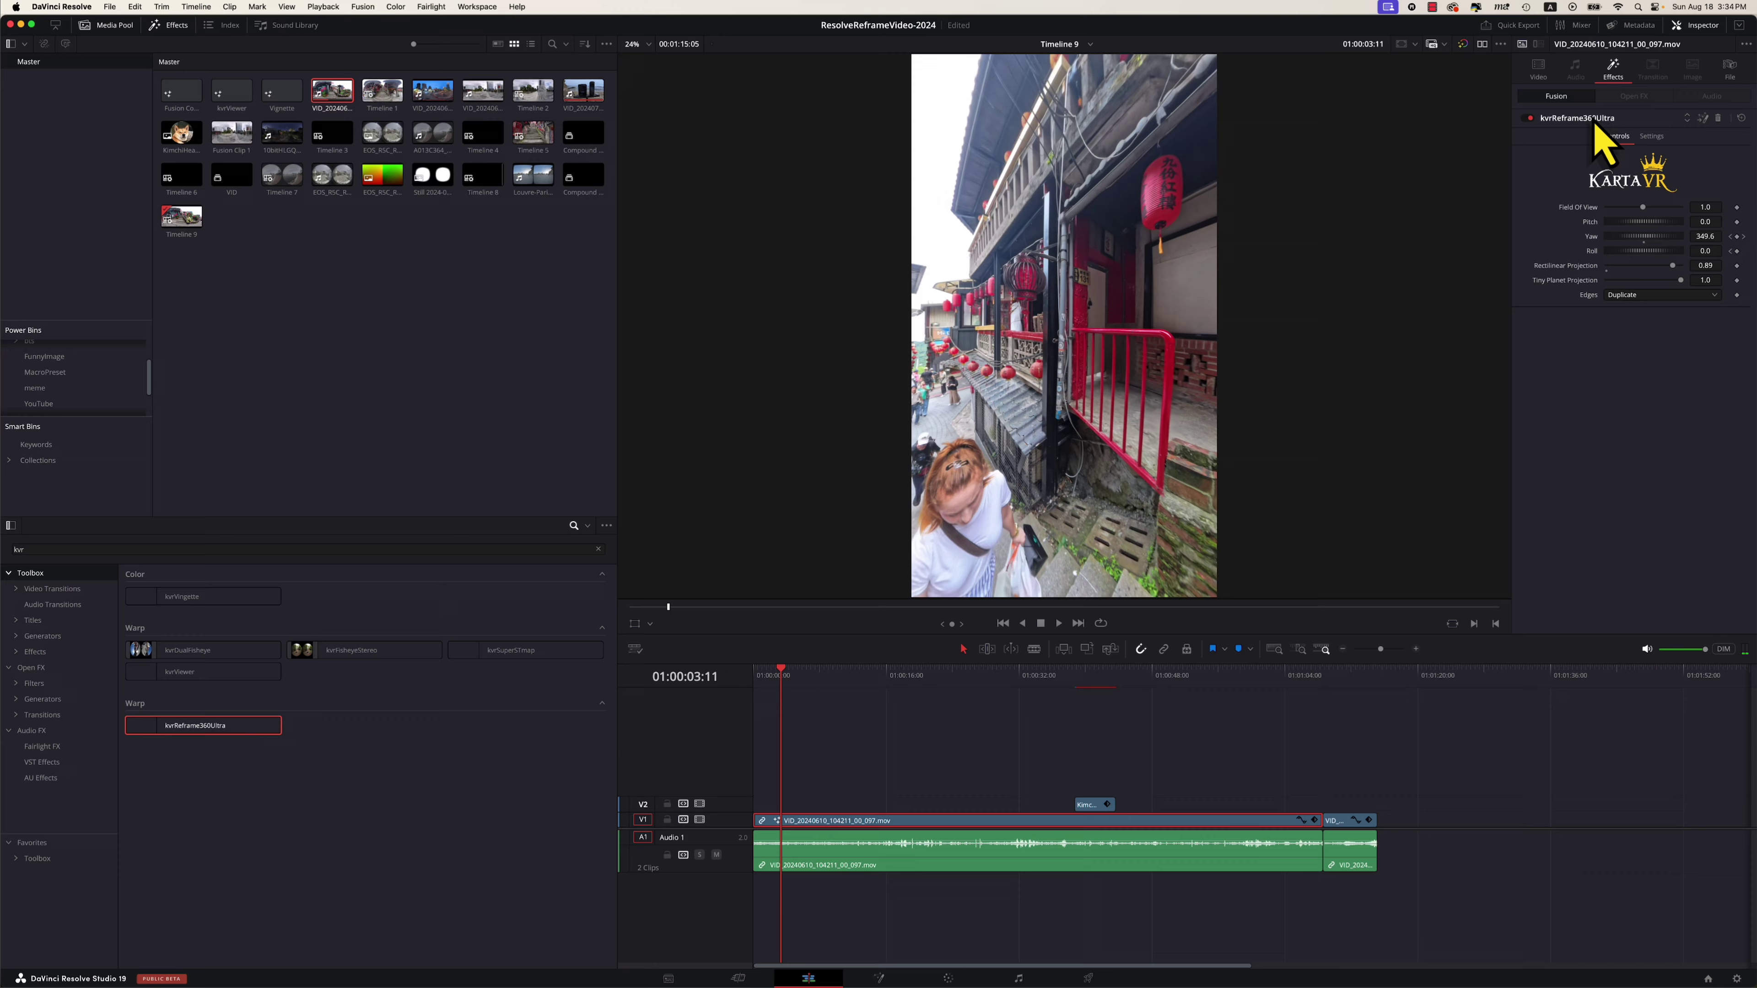
# Step: Remove kvrReframe360Ultra and add an Adjustment Clip on V2 spanning the 360 clip
pyautogui.click(1718, 119)
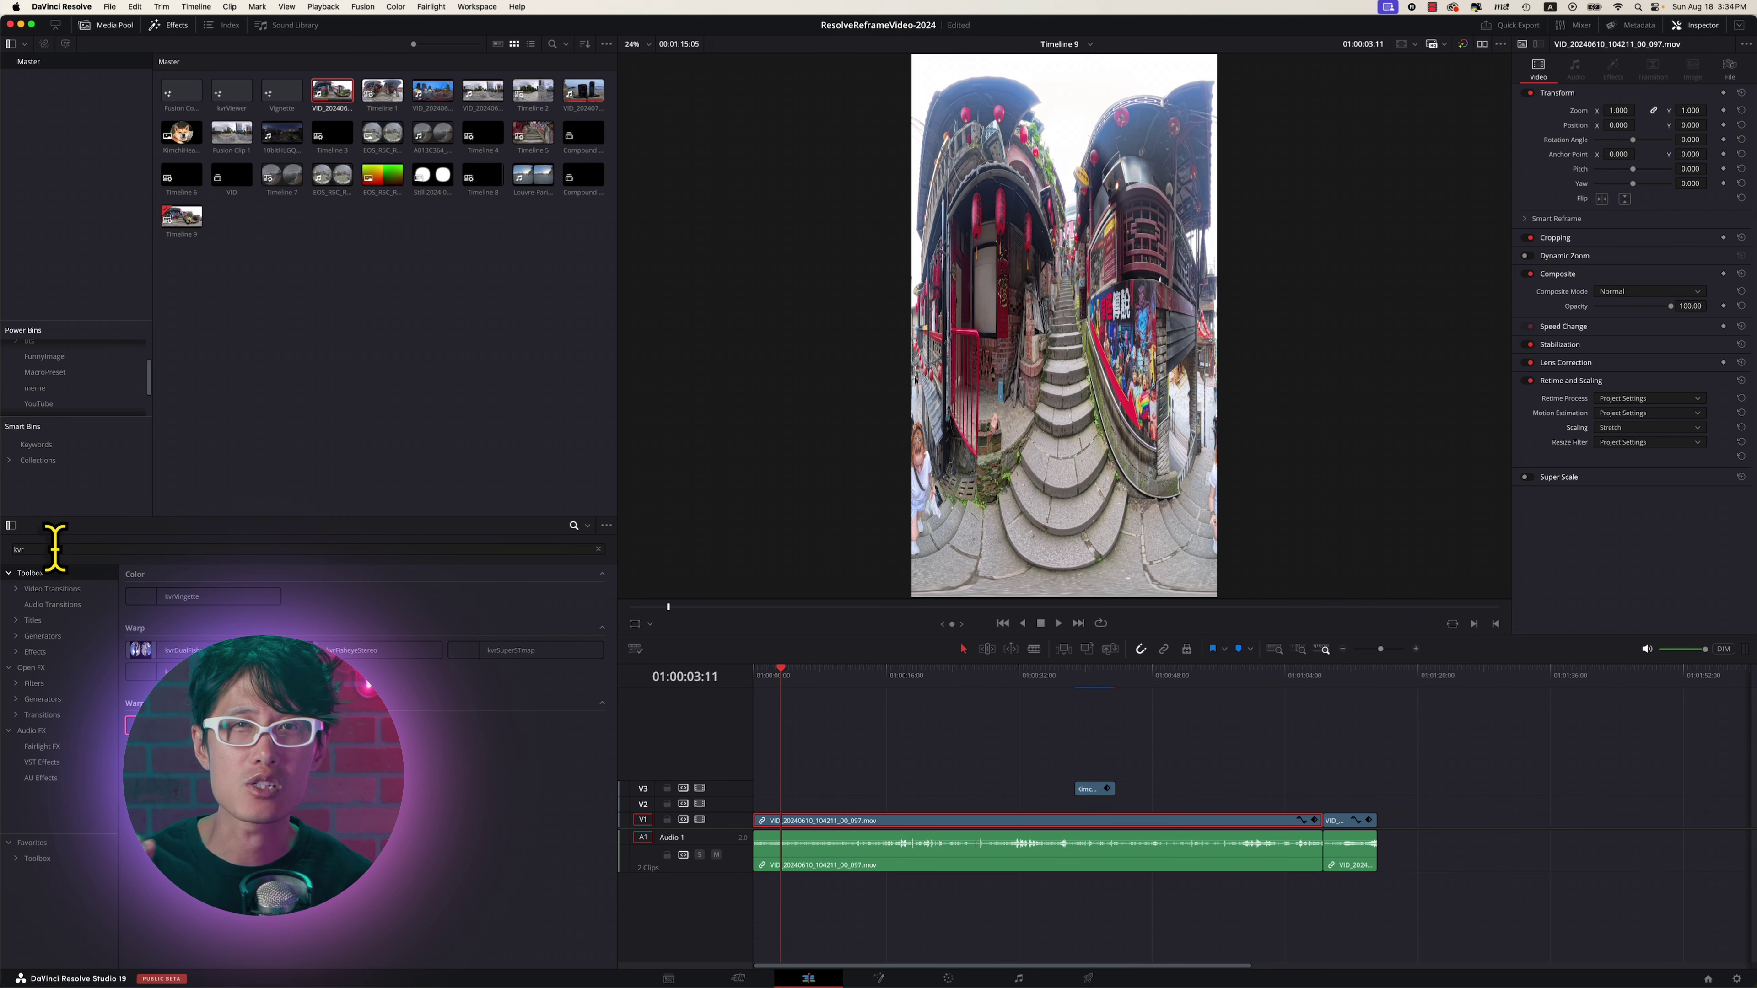
pyautogui.write('ad')
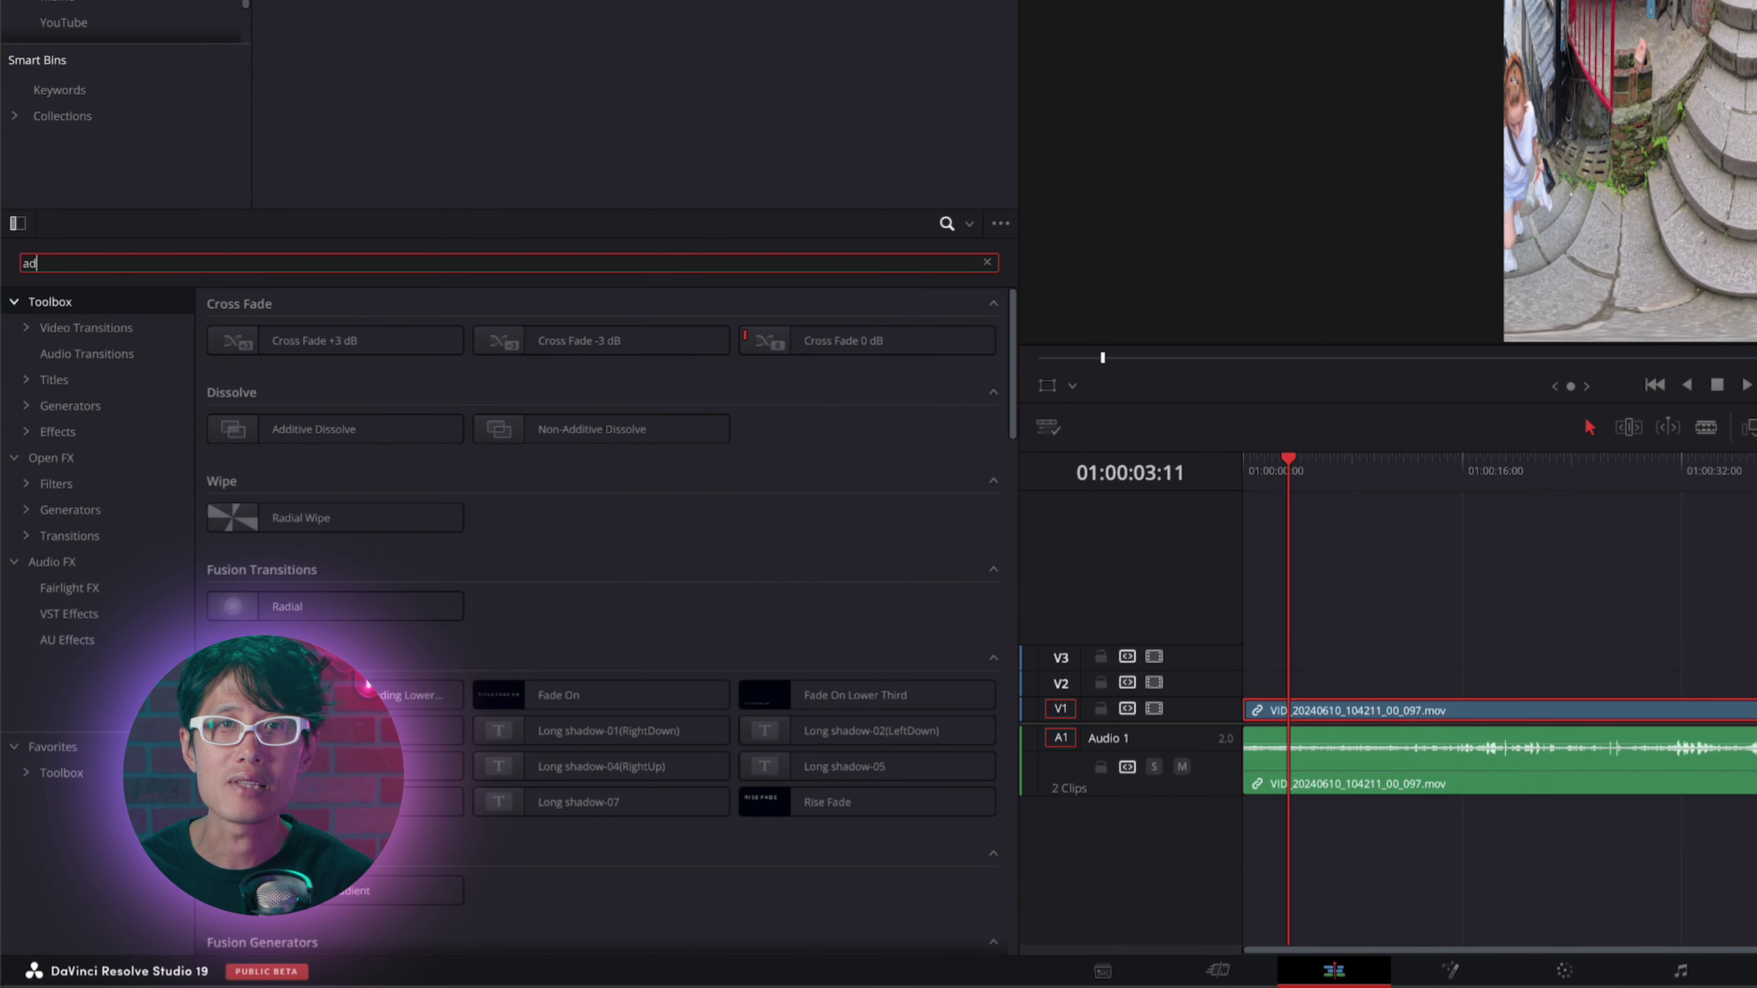
pyautogui.write('ju')
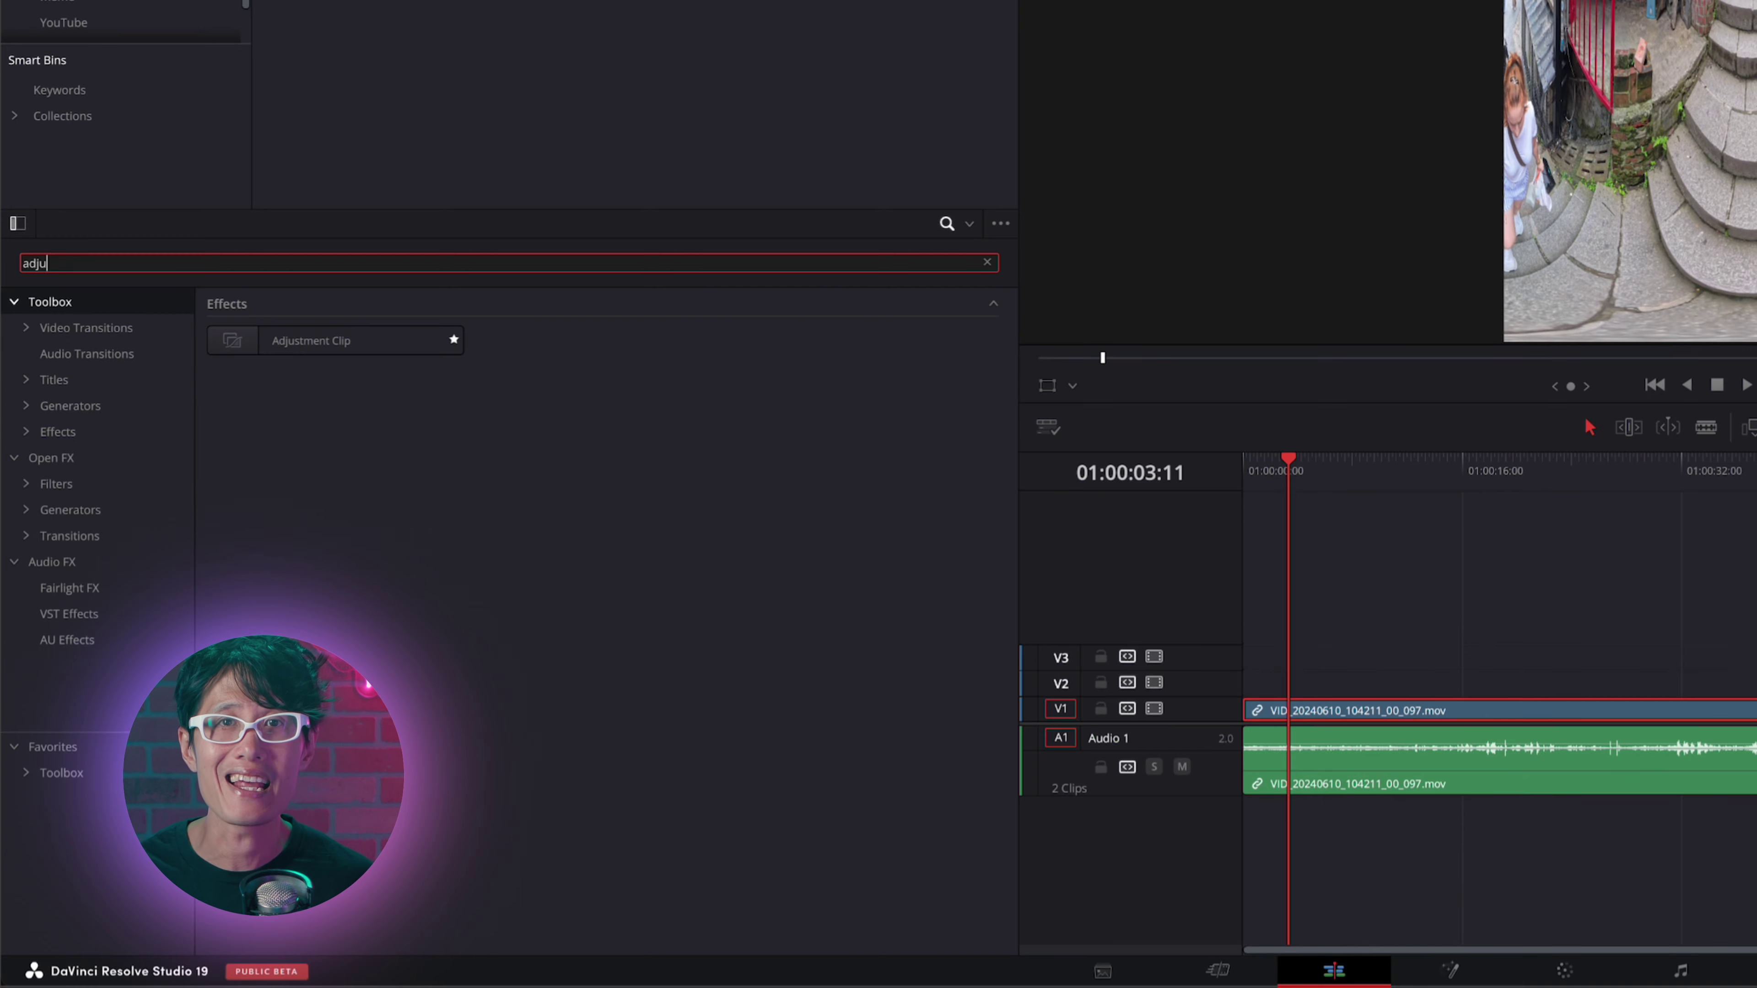
pyautogui.moveTo(298, 341); pyautogui.dragTo(1256, 693)
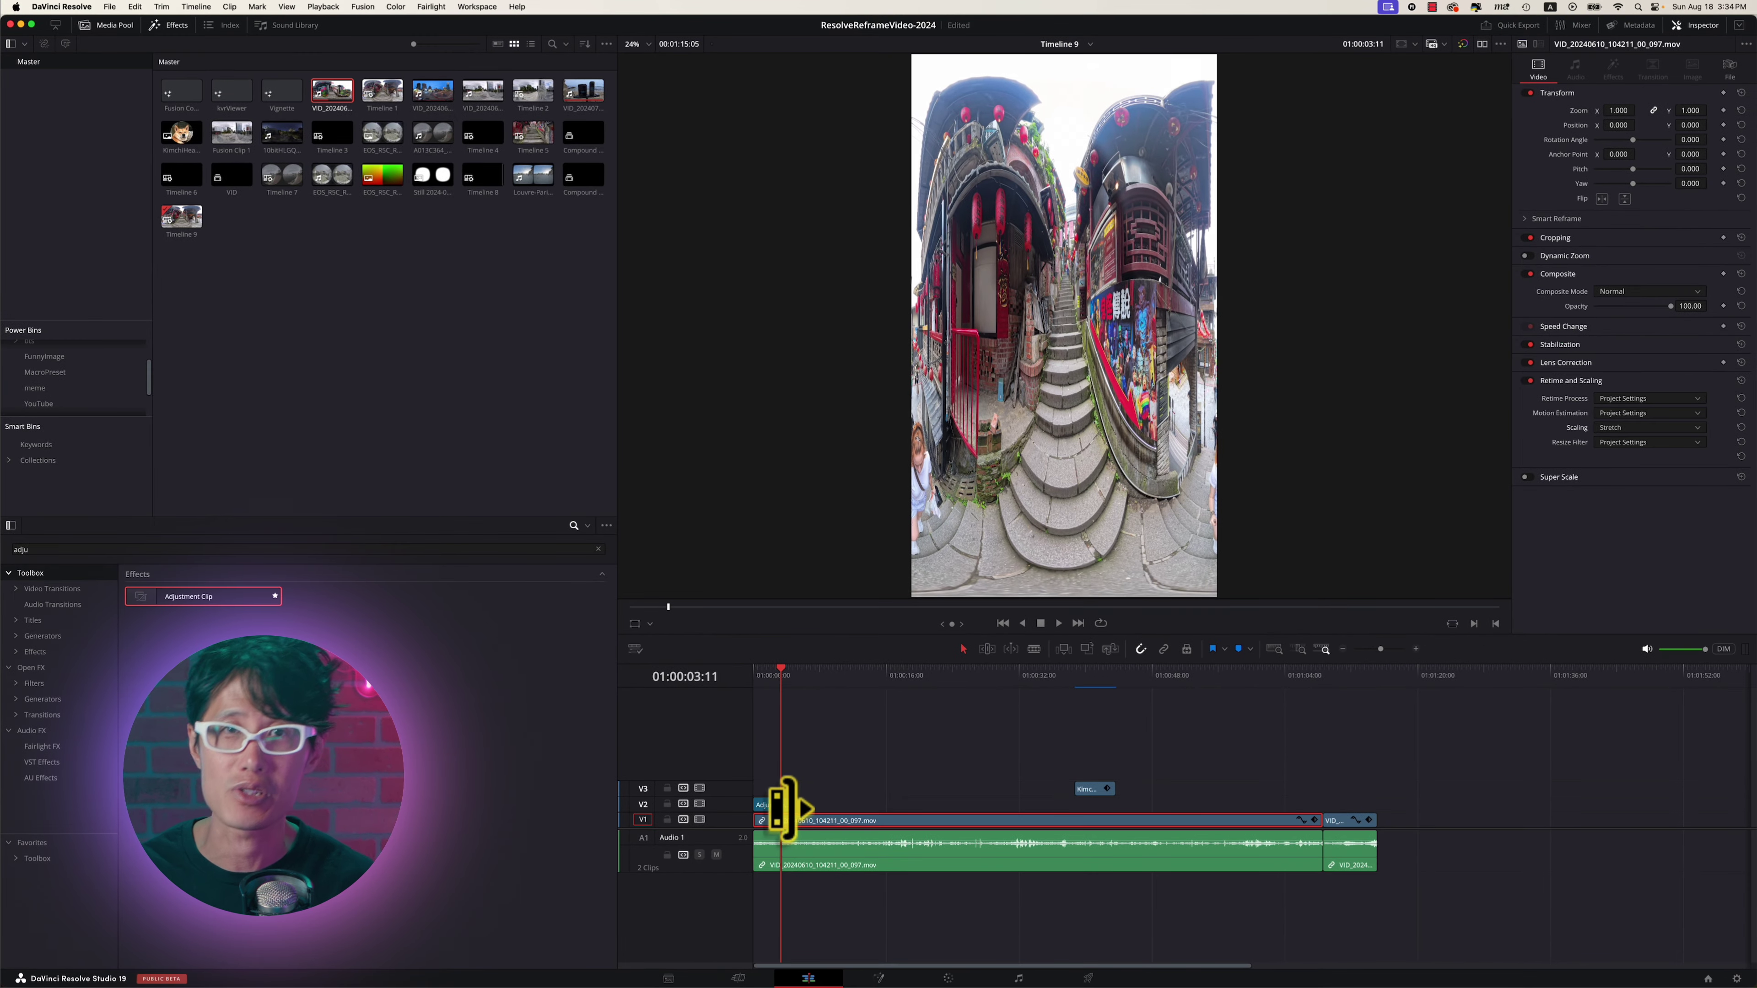
pyautogui.moveTo(781, 808); pyautogui.dragTo(1322, 809)
# Step: Apply the kvrViewer effect to the Adjustment Clip
pyautogui.click(775, 805)
pyautogui.click(598, 548)
pyautogui.write('kvr')
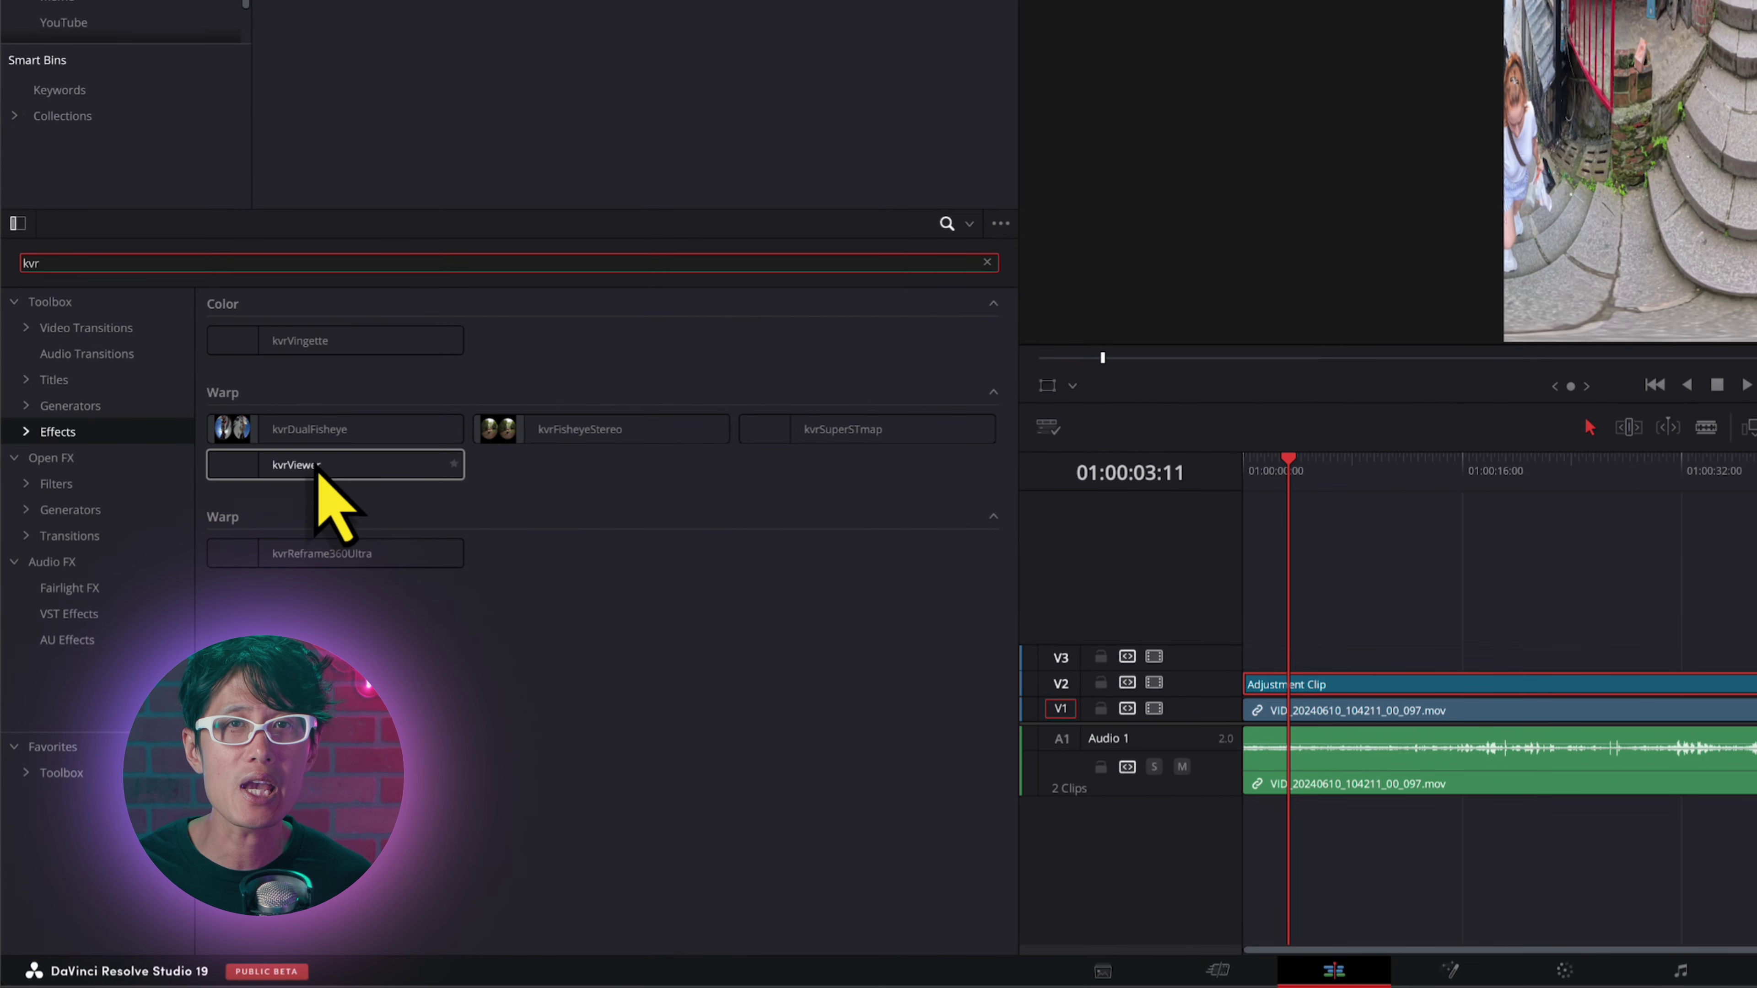
pyautogui.moveTo(270, 512); pyautogui.dragTo(1392, 685)
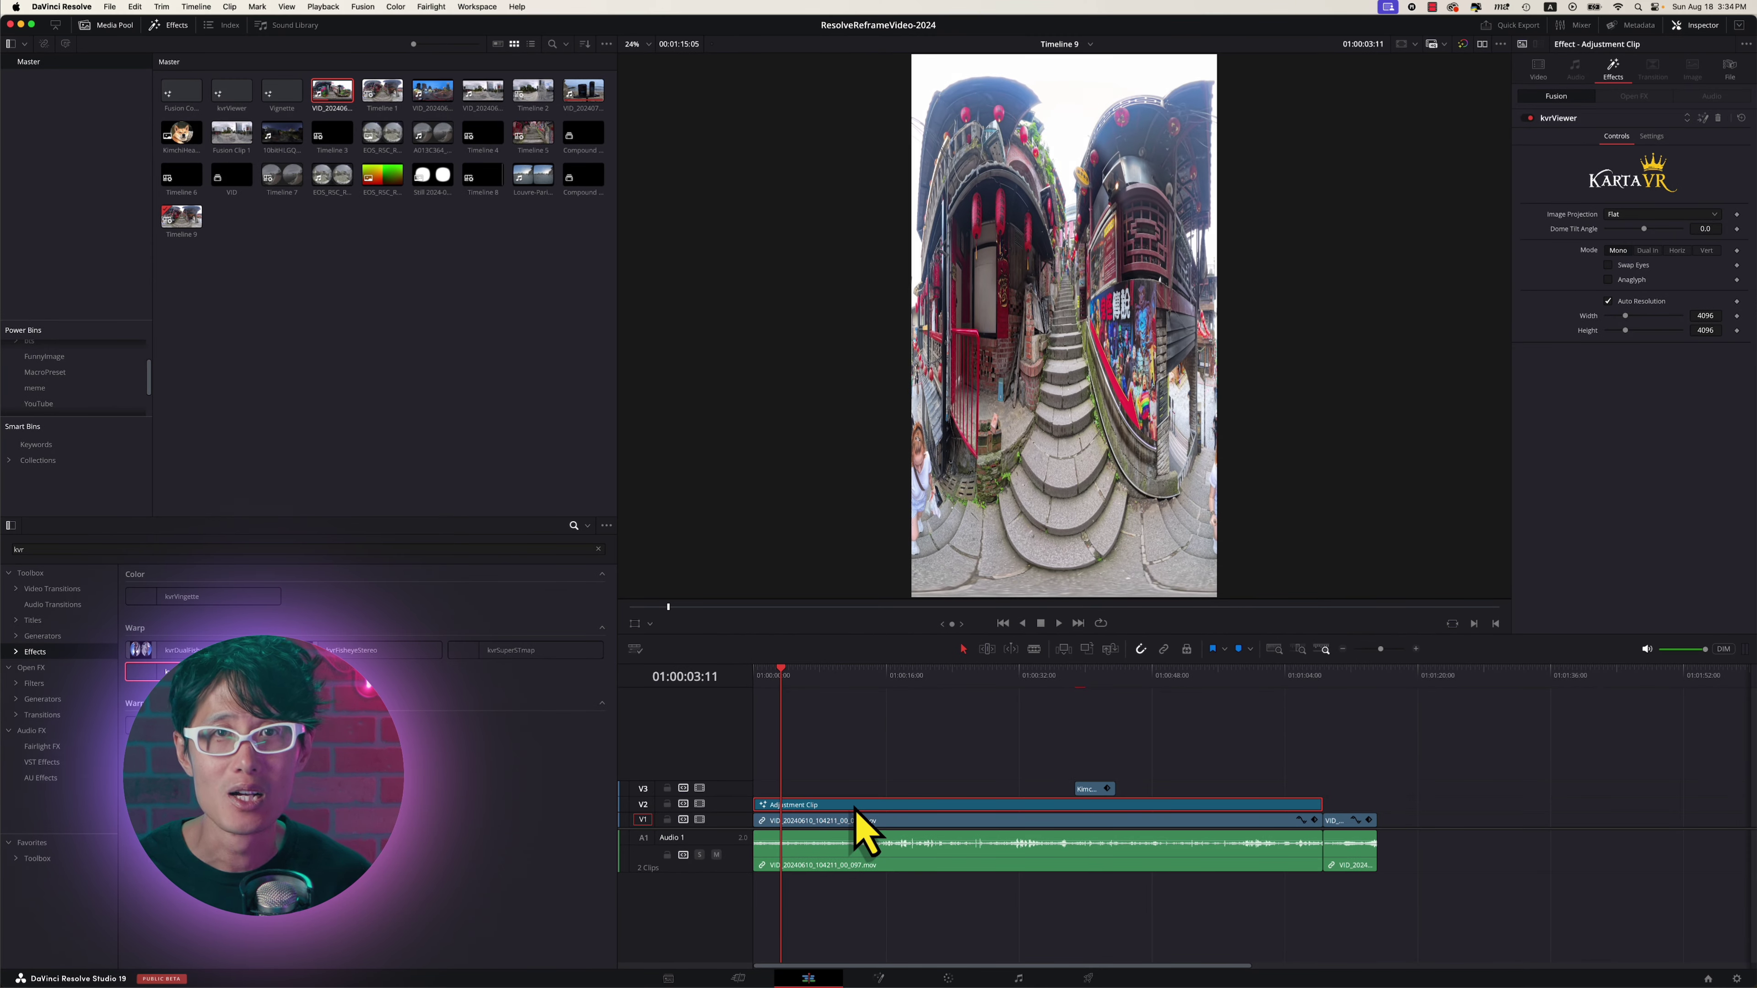
# Step: Check in Reactor's Kartaverse > KartaVP > Tools that the kvrViewer package is installed
pyautogui.click(880, 978)
pyautogui.click(477, 6)
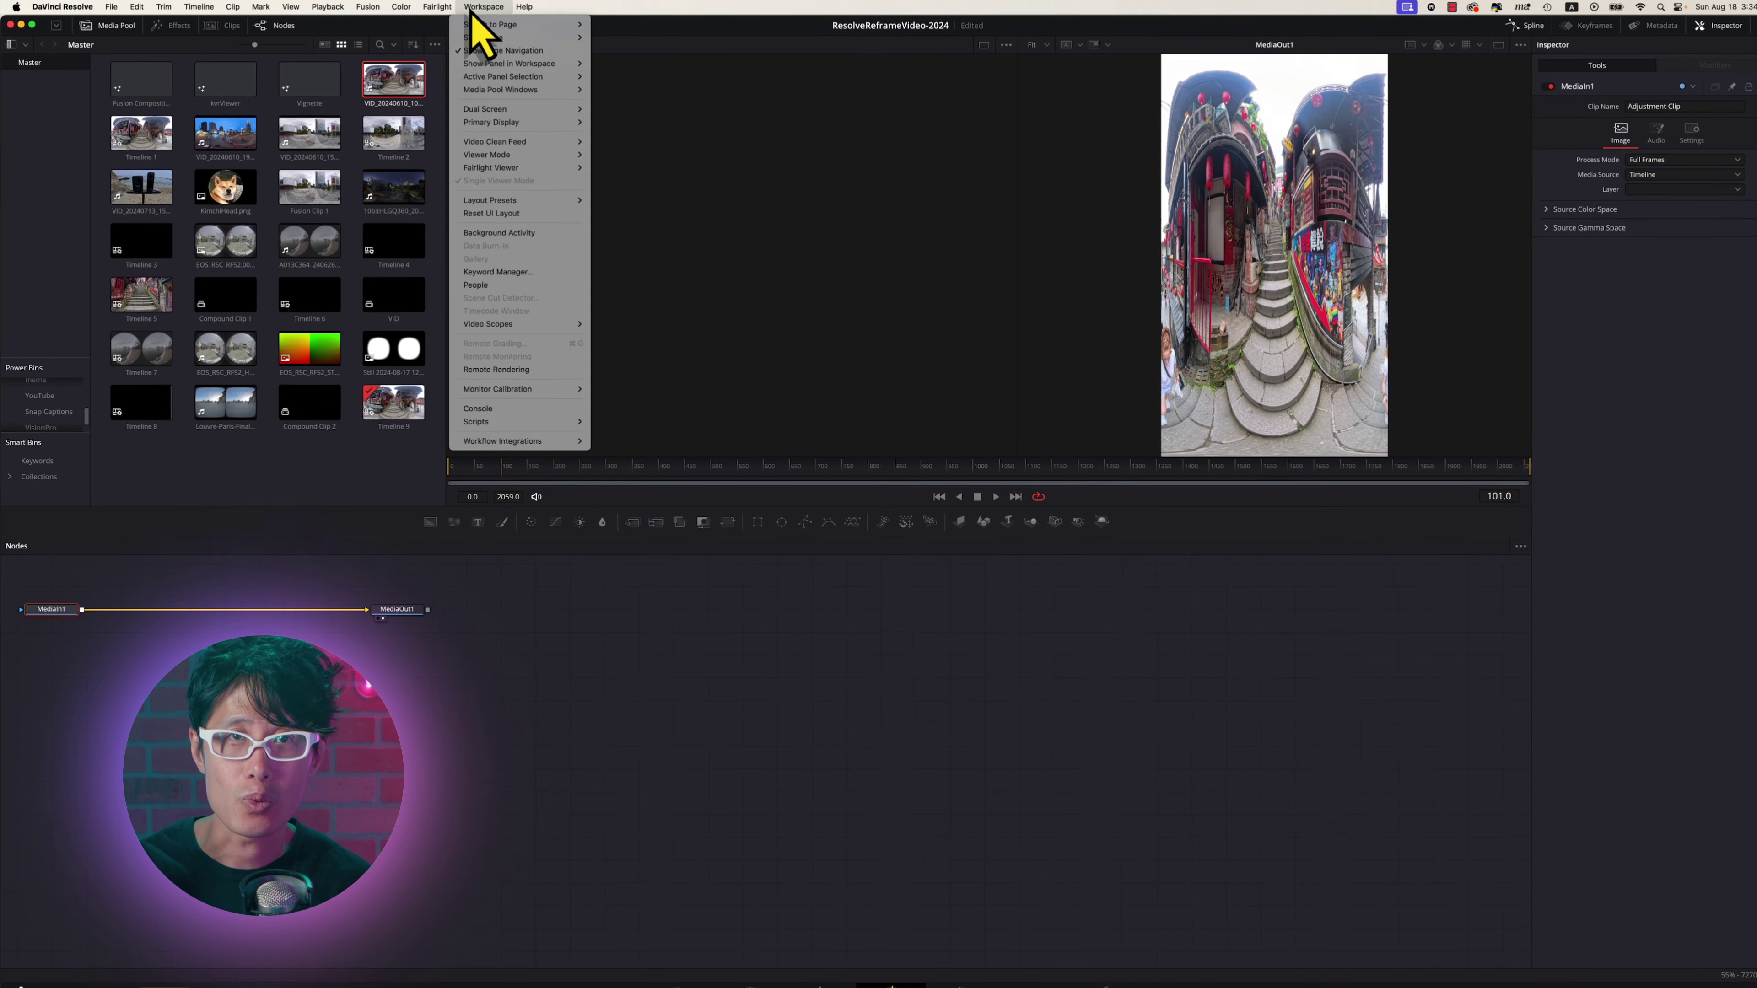
pyautogui.moveTo(576, 421)
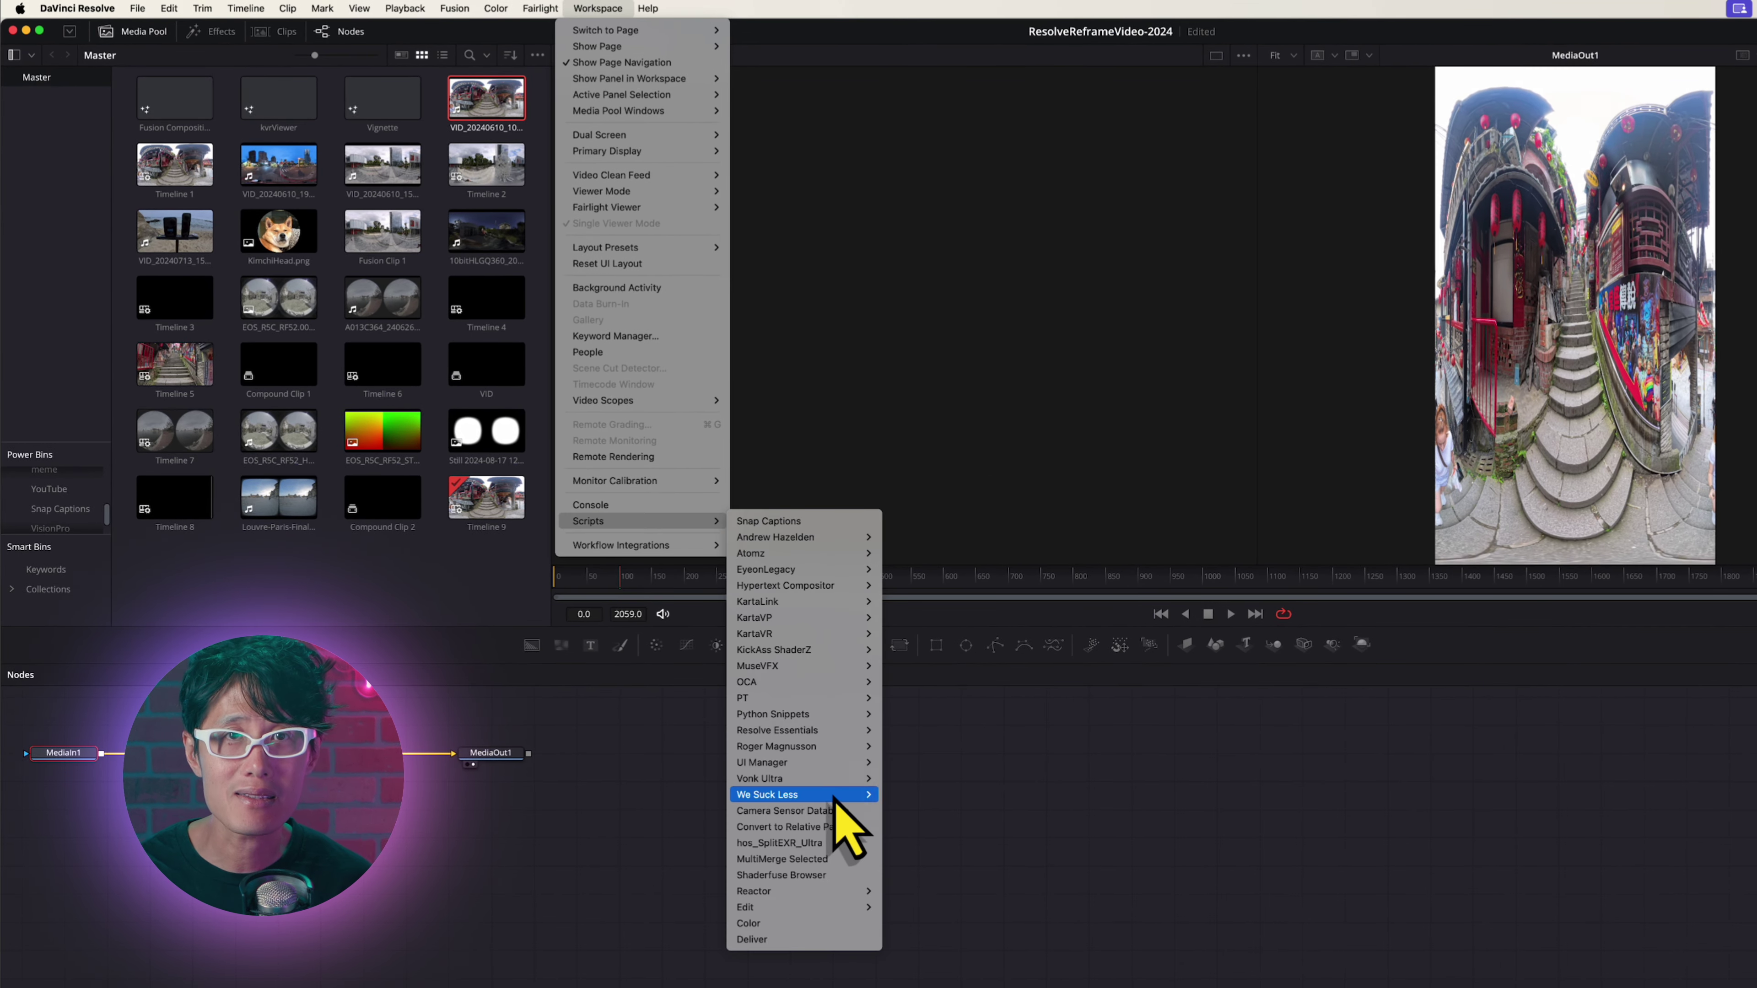
pyautogui.moveTo(830, 892)
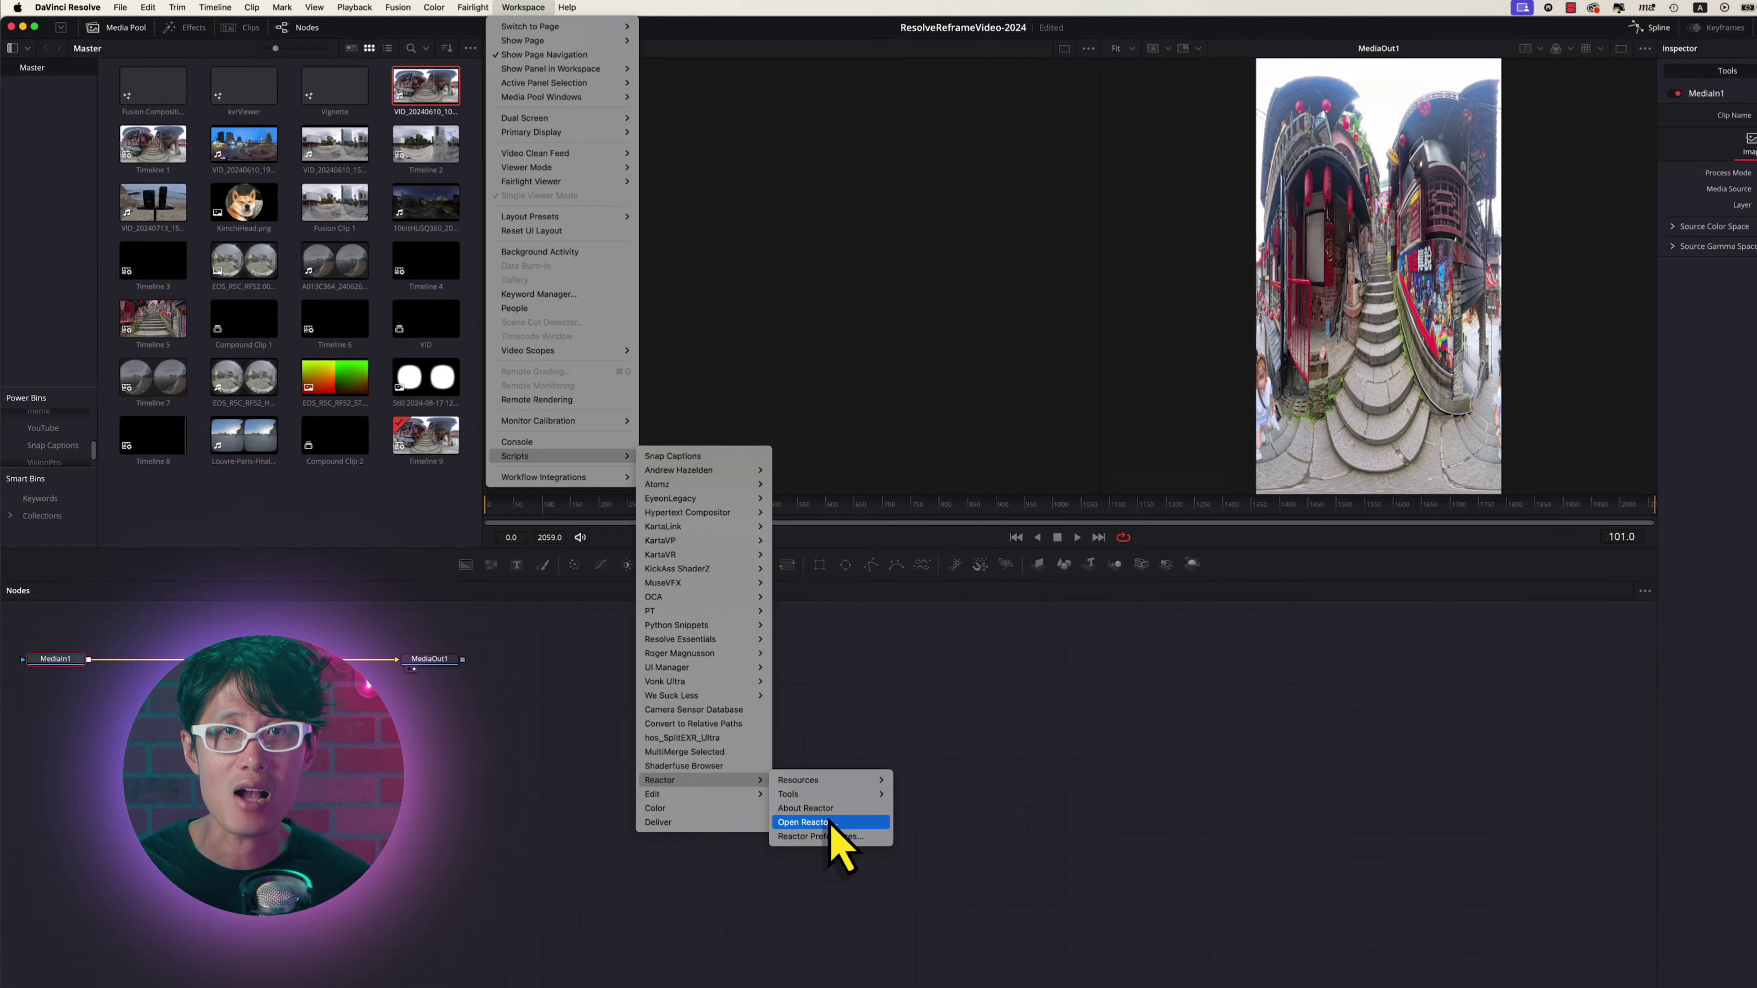
pyautogui.click(913, 931)
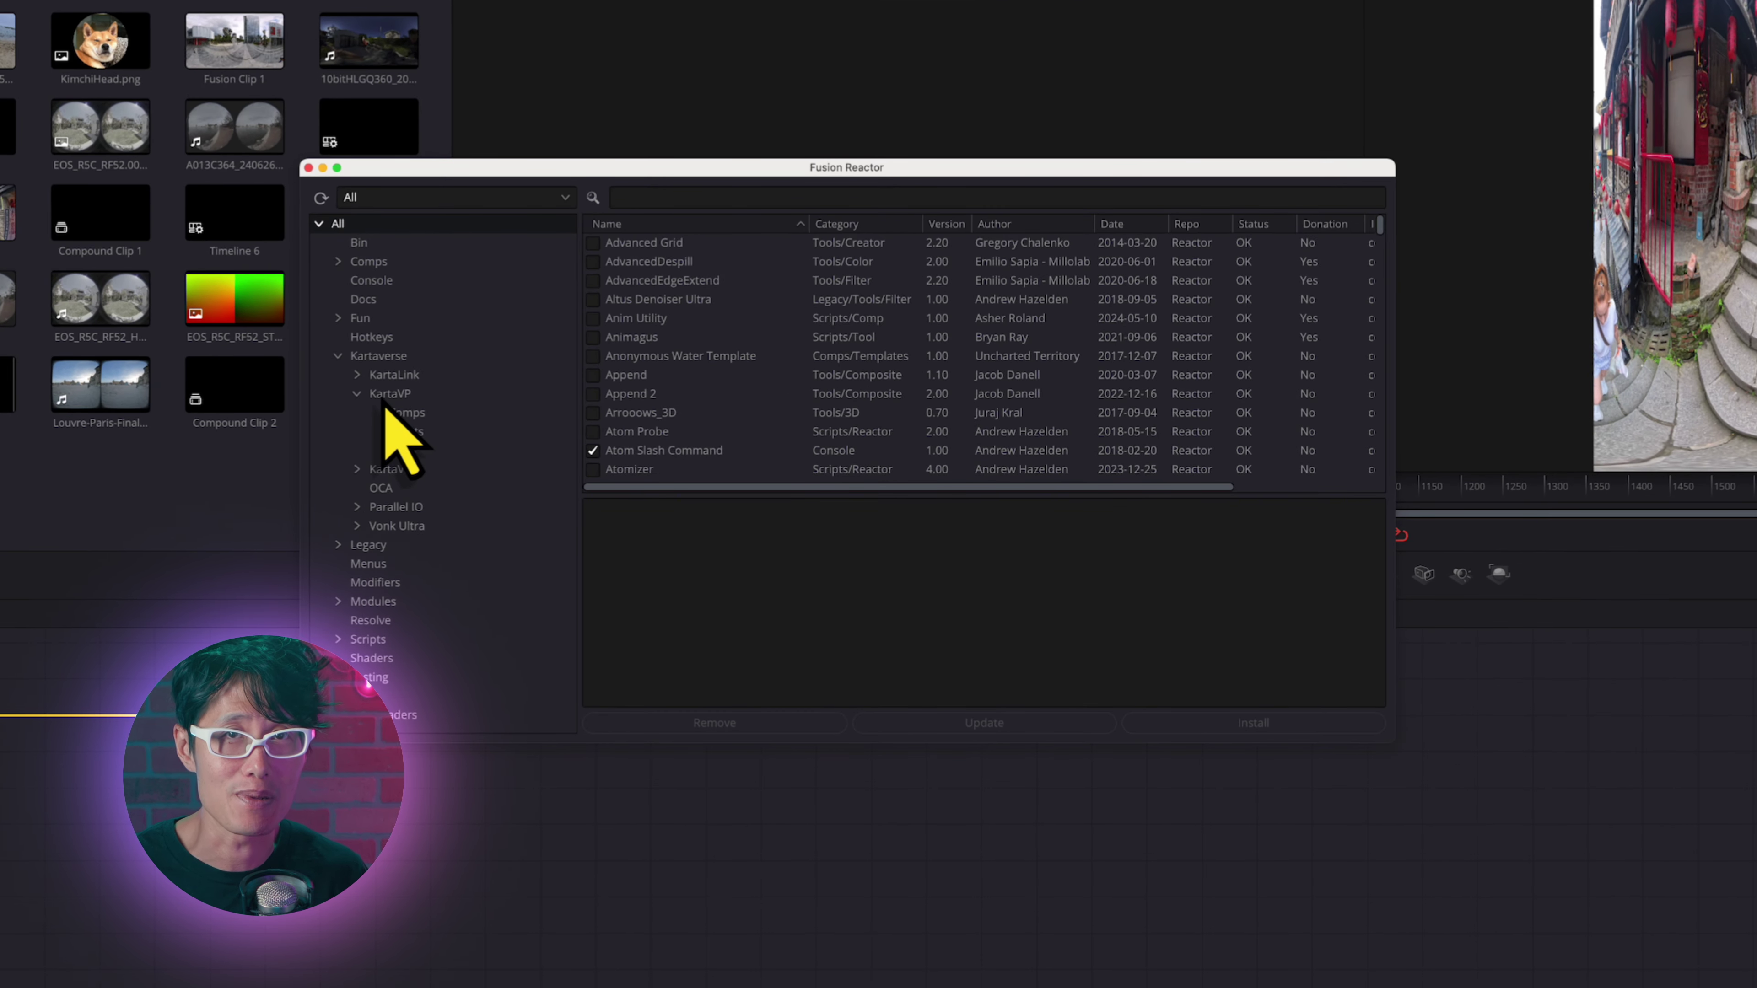
pyautogui.click(402, 451)
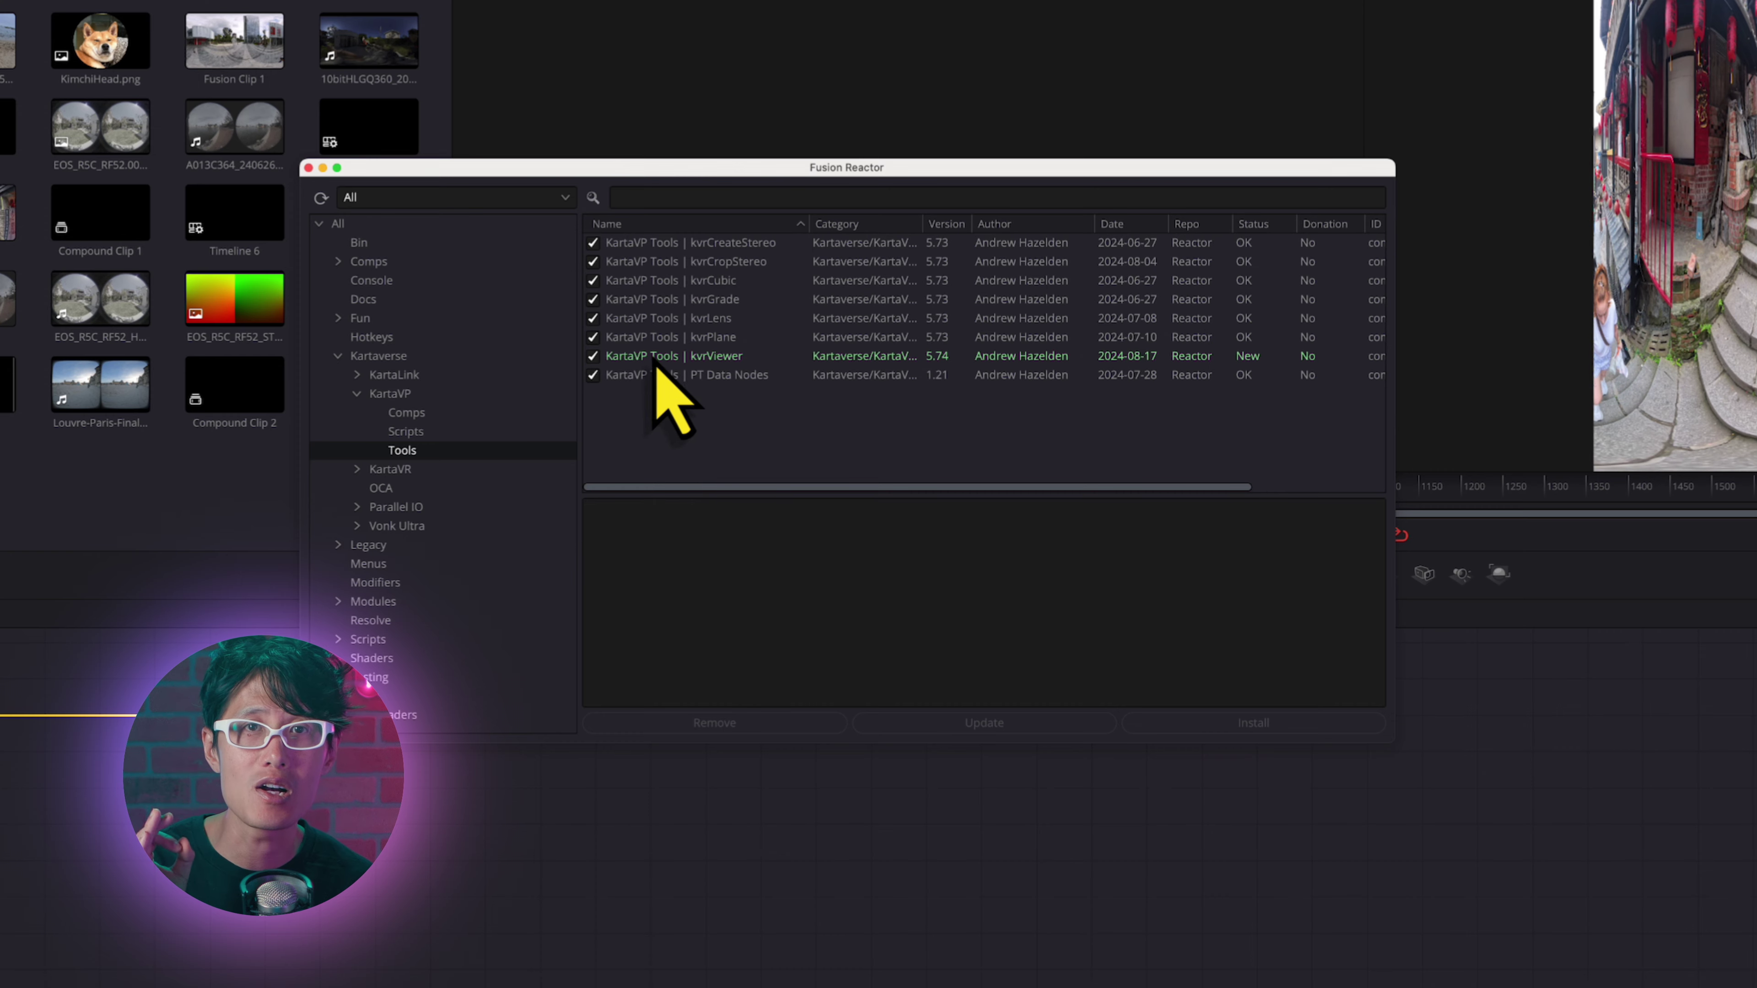
pyautogui.click(1107, 358)
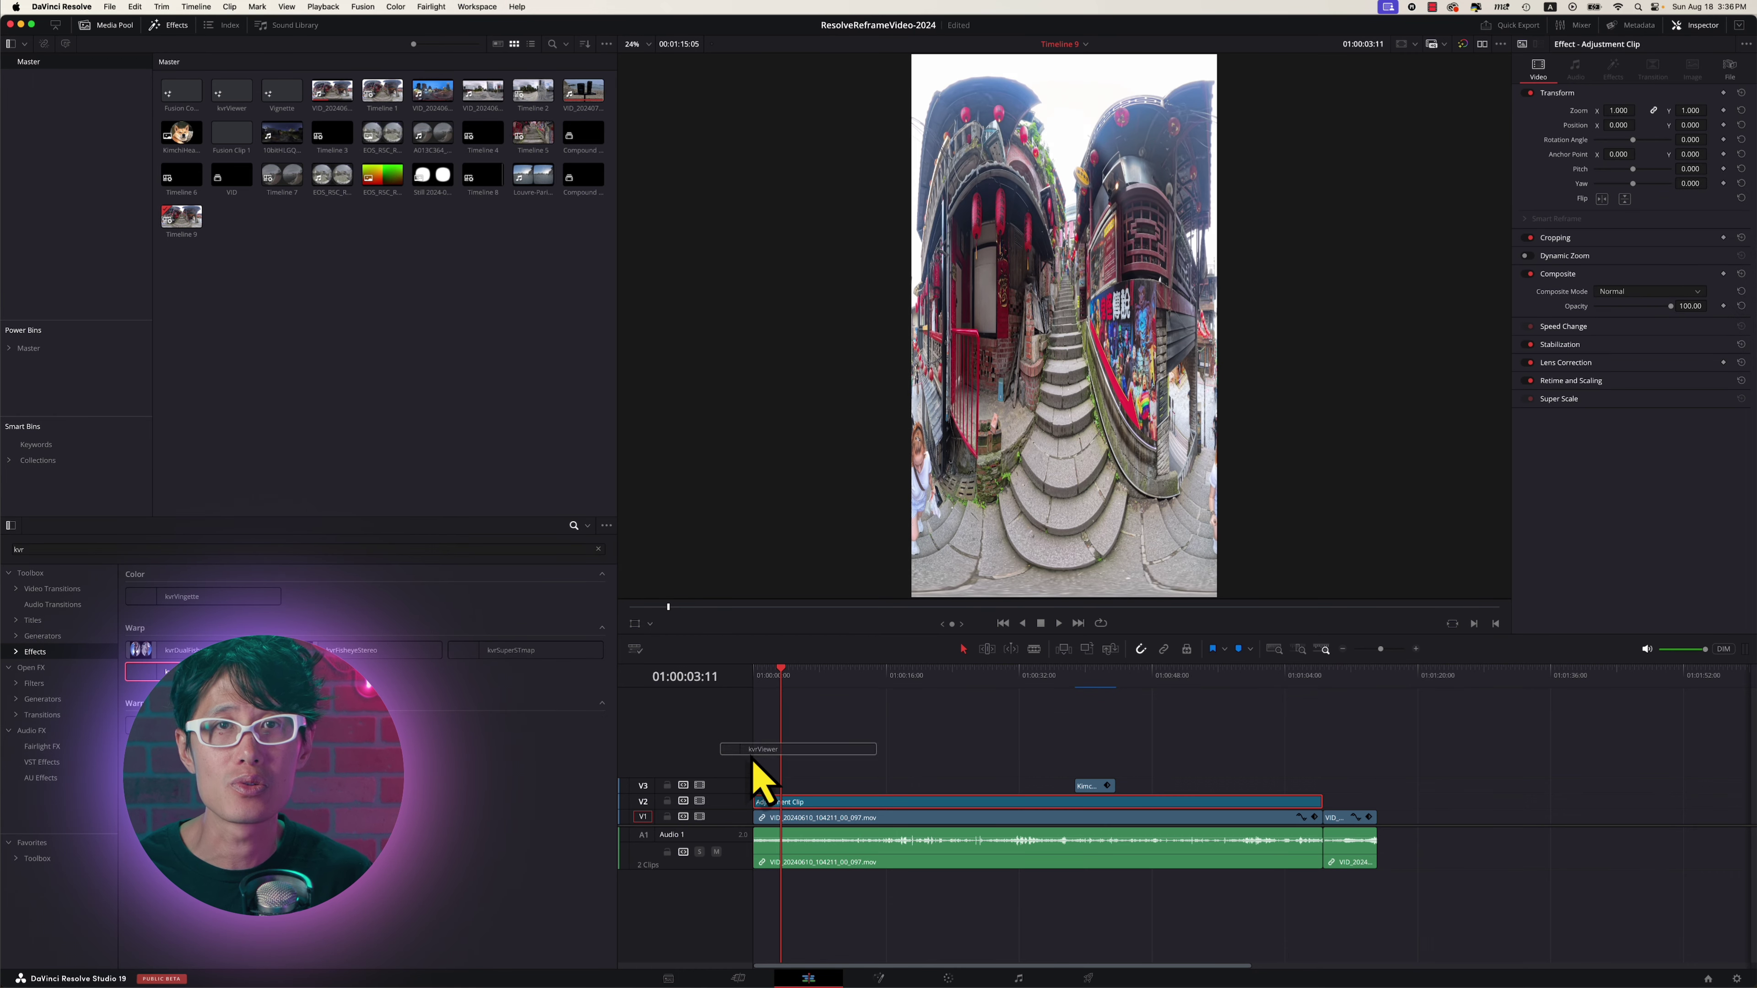
# Step: Apply kvrViewer to the adjustment clip with 360VR projection at 4320 x 7680
pyautogui.moveTo(753, 778); pyautogui.dragTo(818, 807)
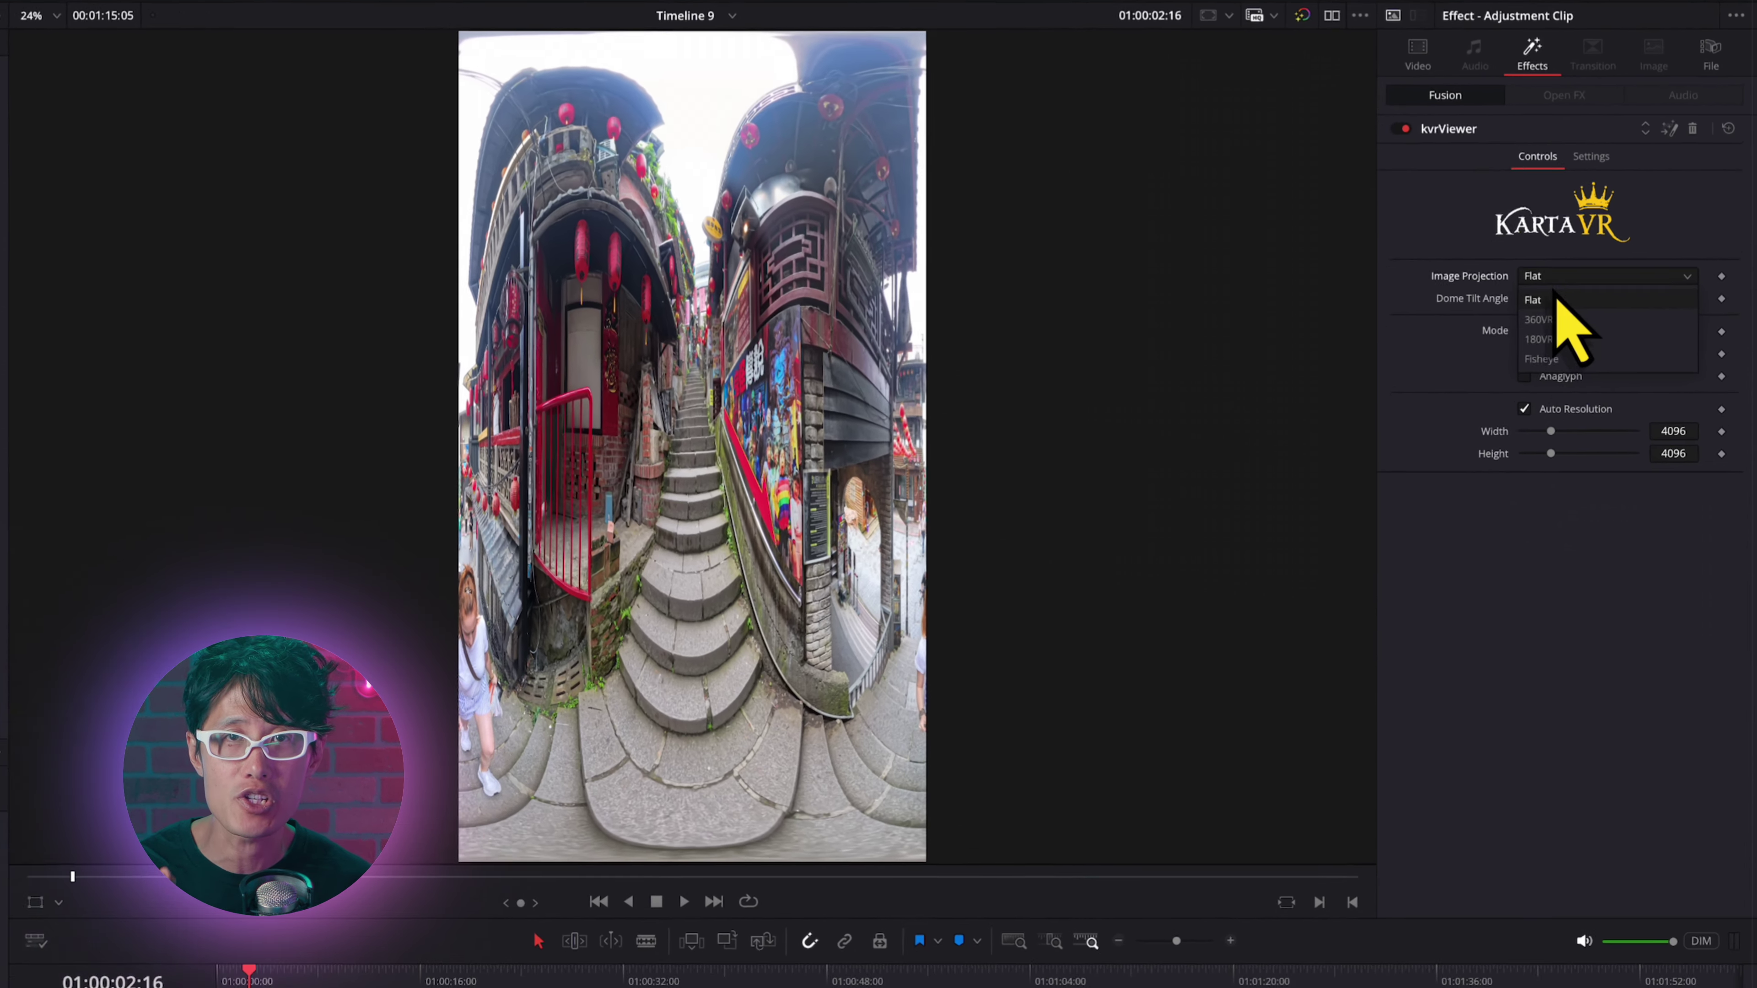
pyautogui.click(1657, 214)
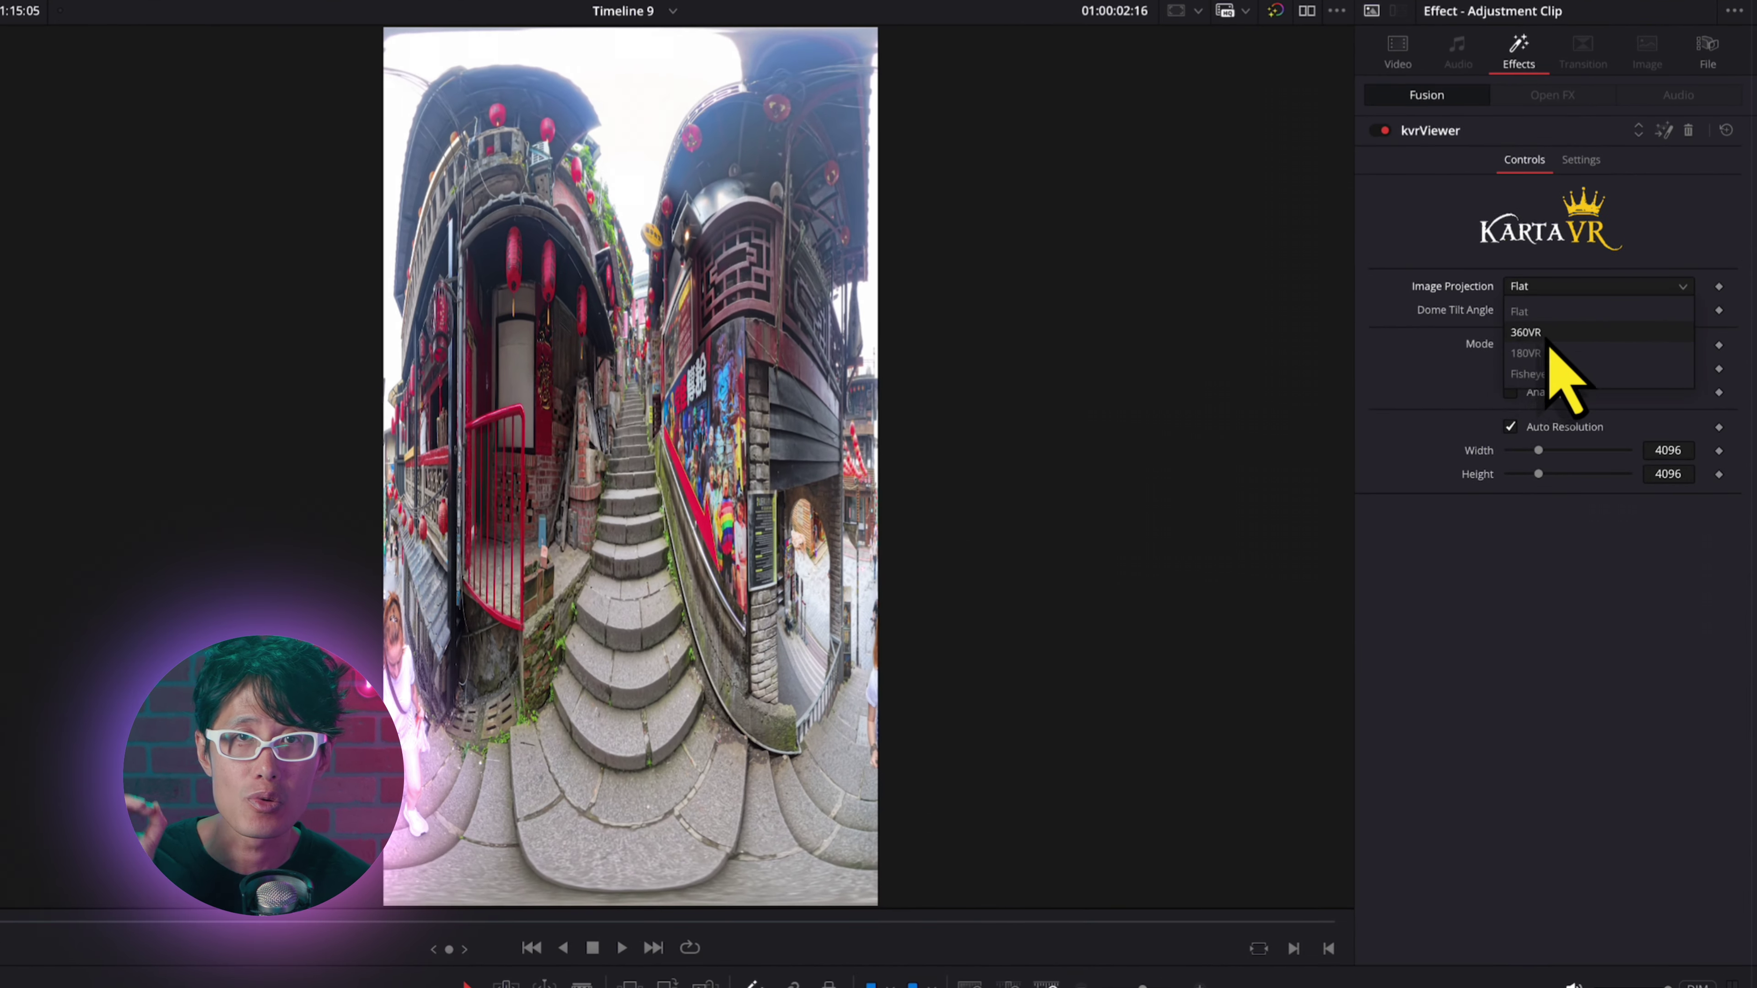
pyautogui.click(1533, 334)
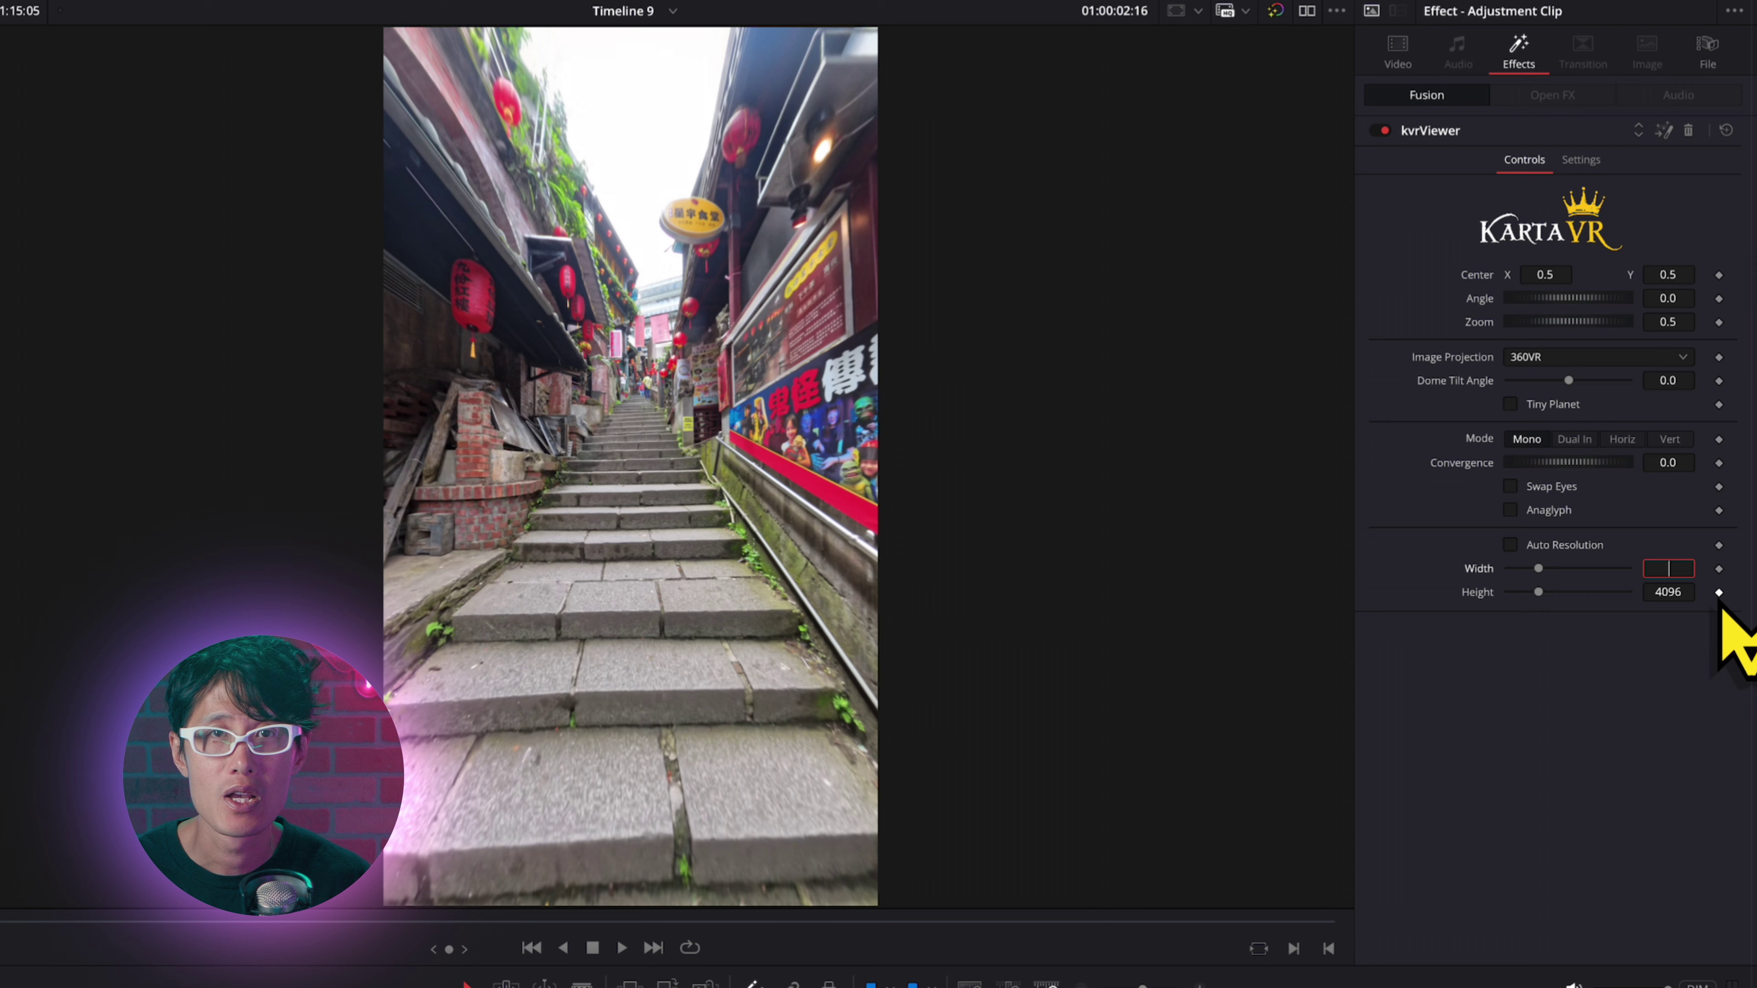
pyautogui.write('4')
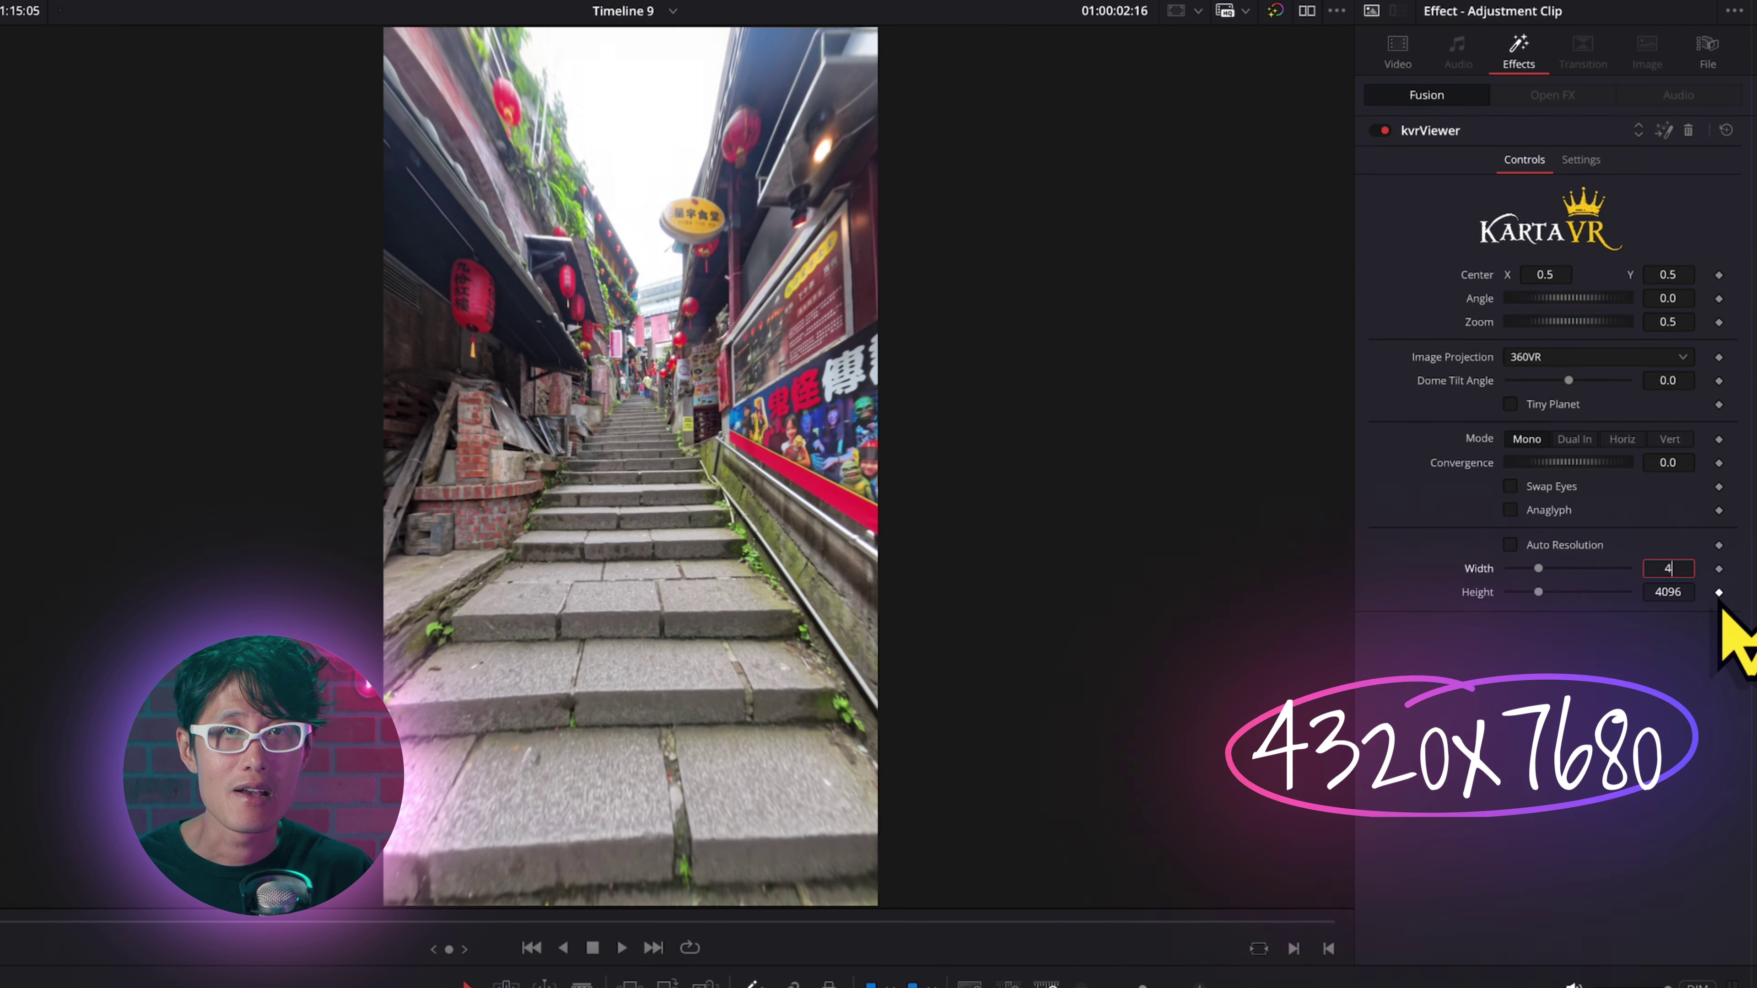
pyautogui.write('320')
pyautogui.press('Tab')
pyautogui.write('7')
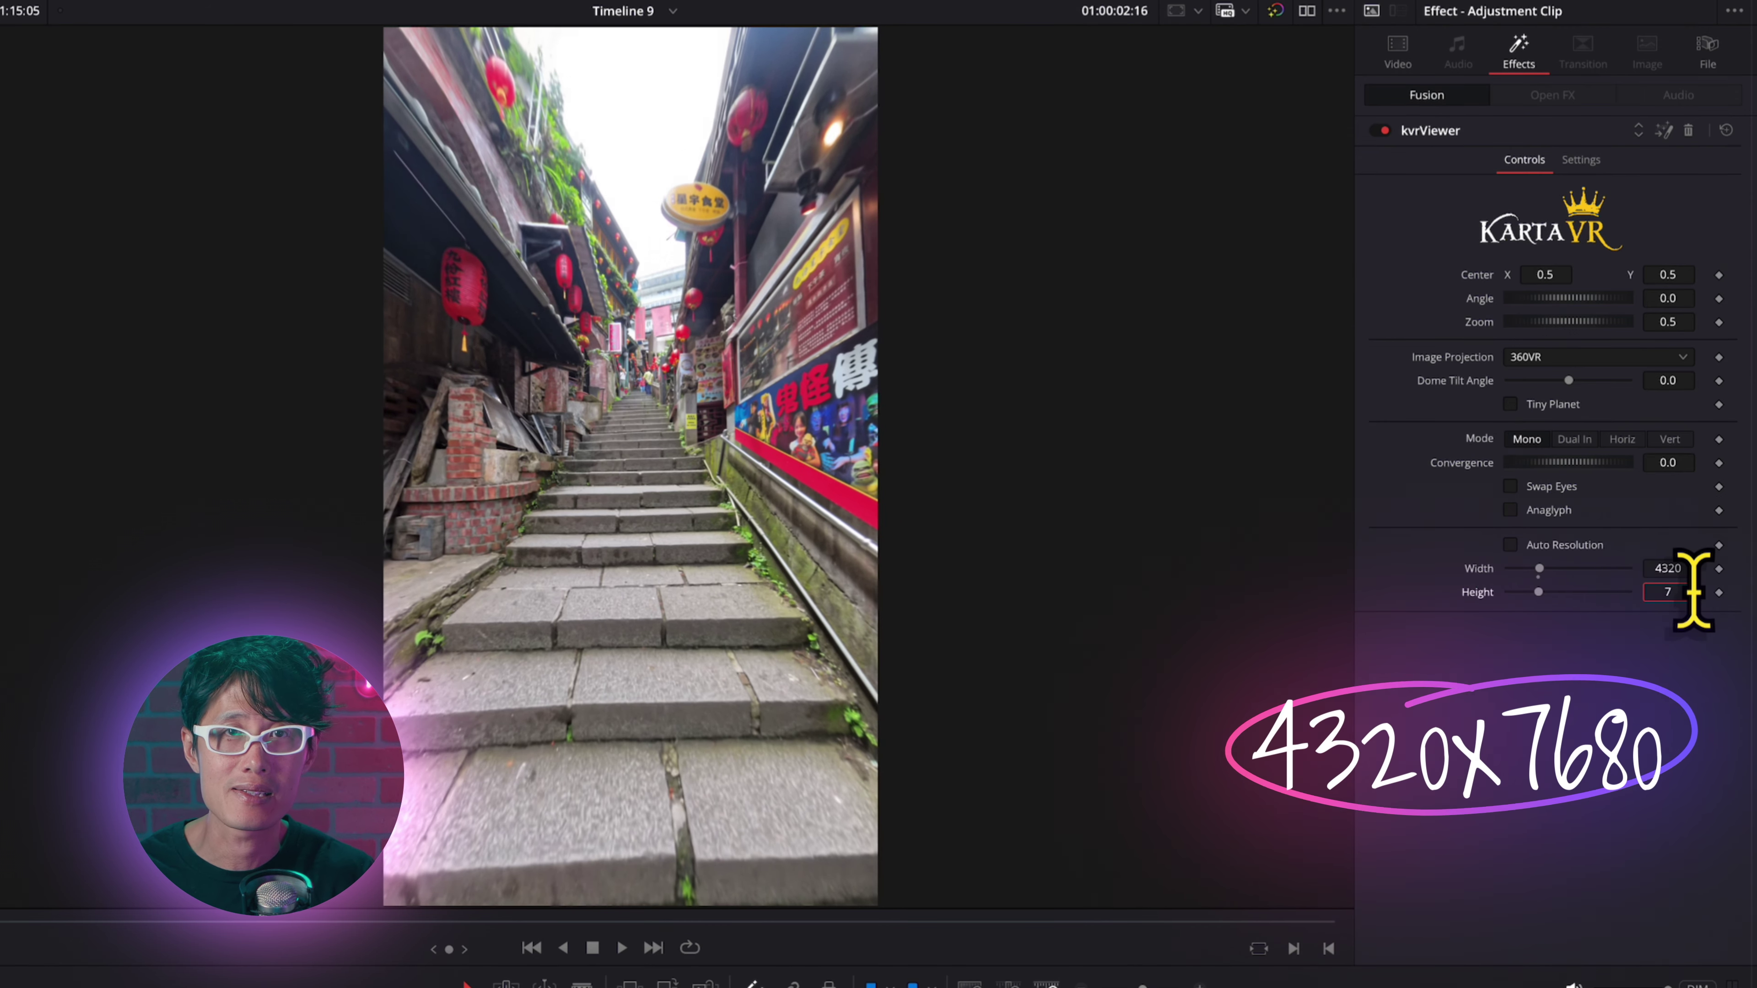
pyautogui.write('680')
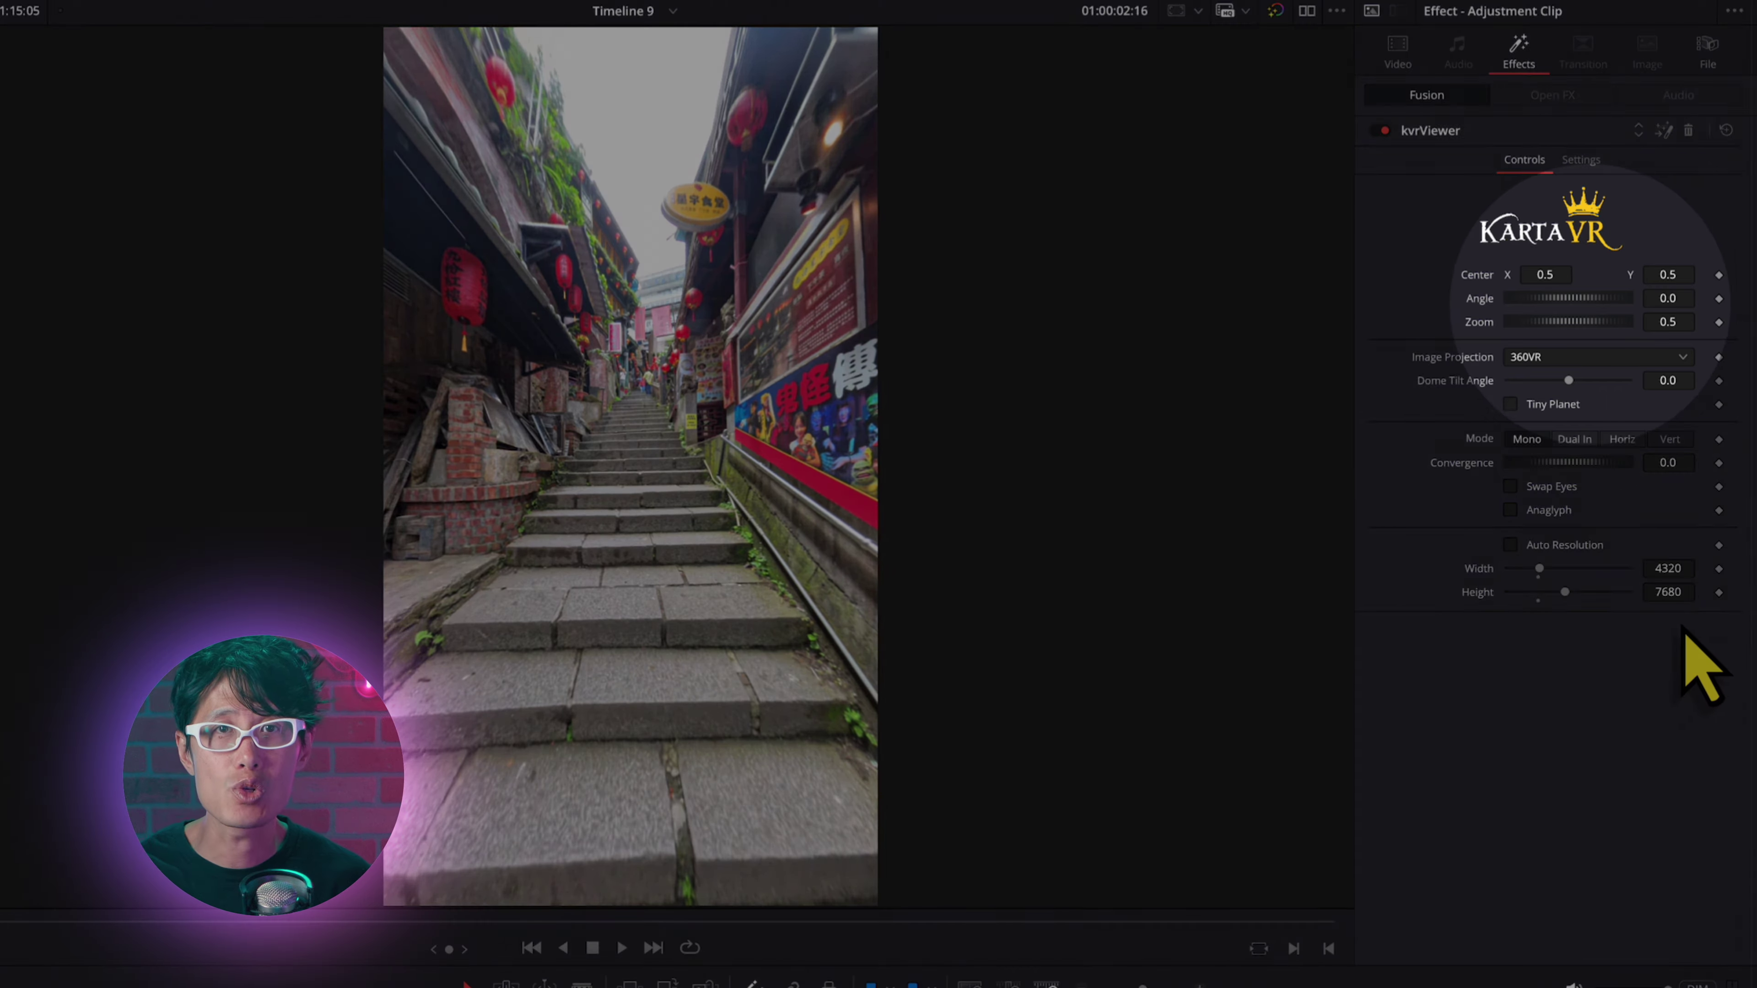
pyautogui.press('Return')
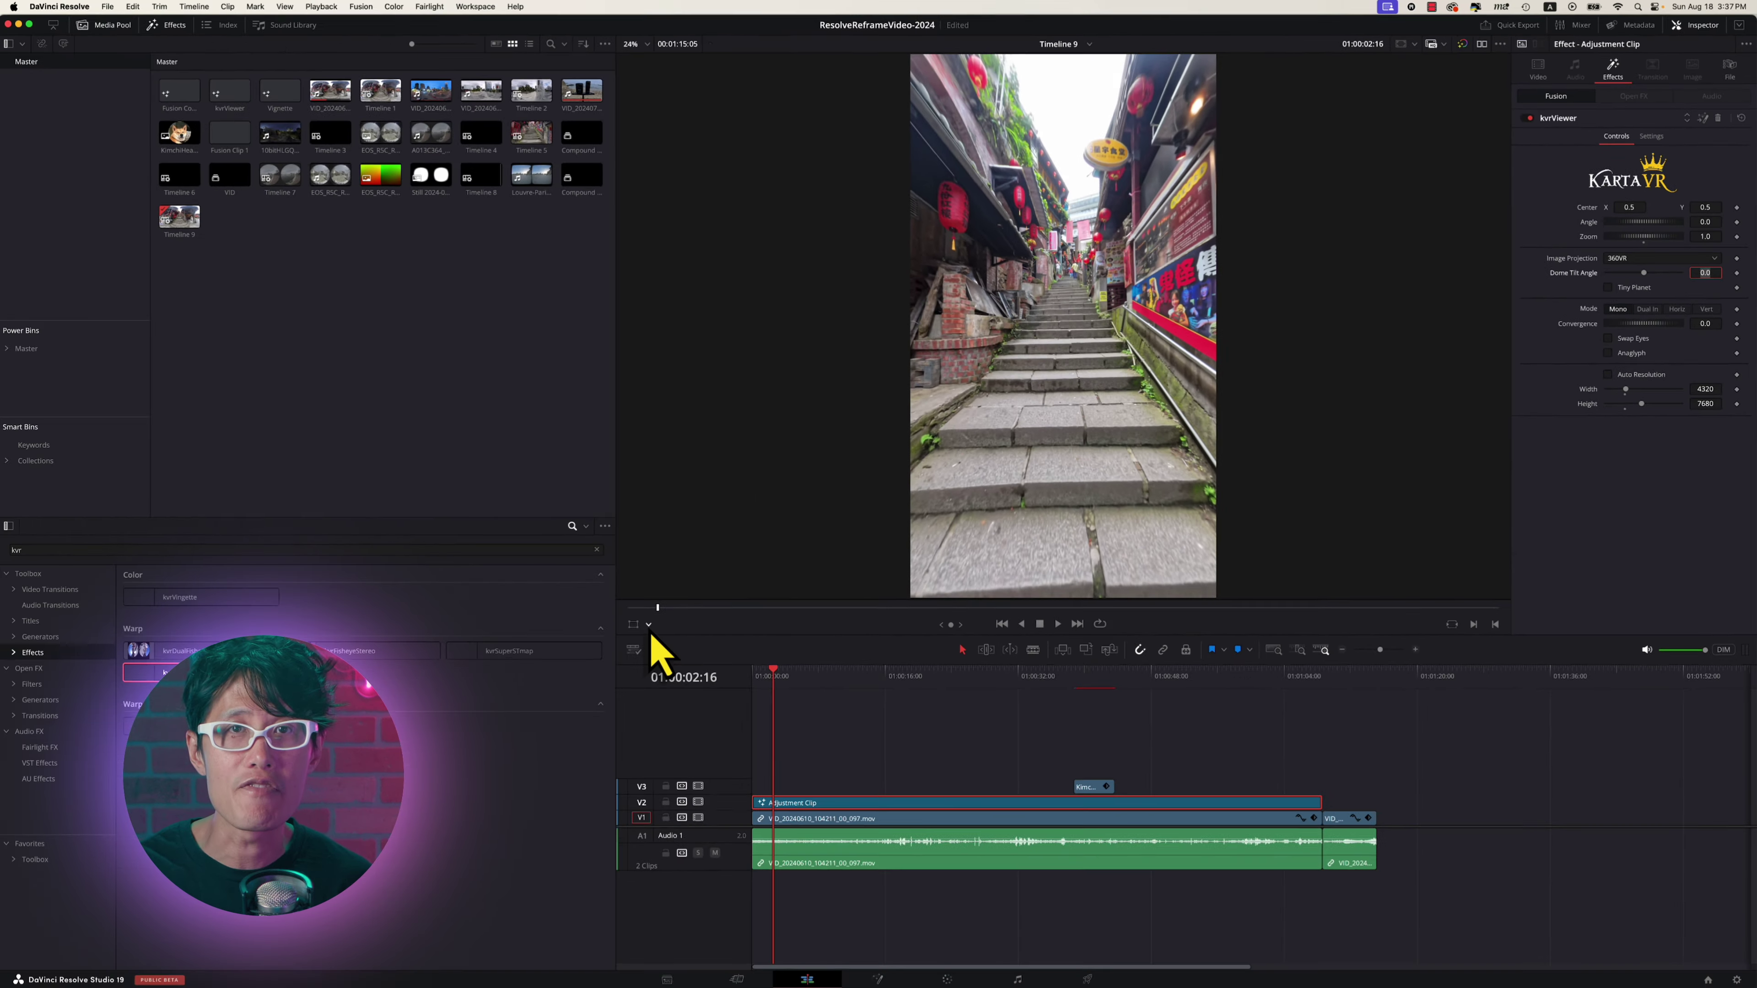
# Step: Switch the viewer overlay to Fusion Overlay to show the on-screen controls
pyautogui.click(640, 610)
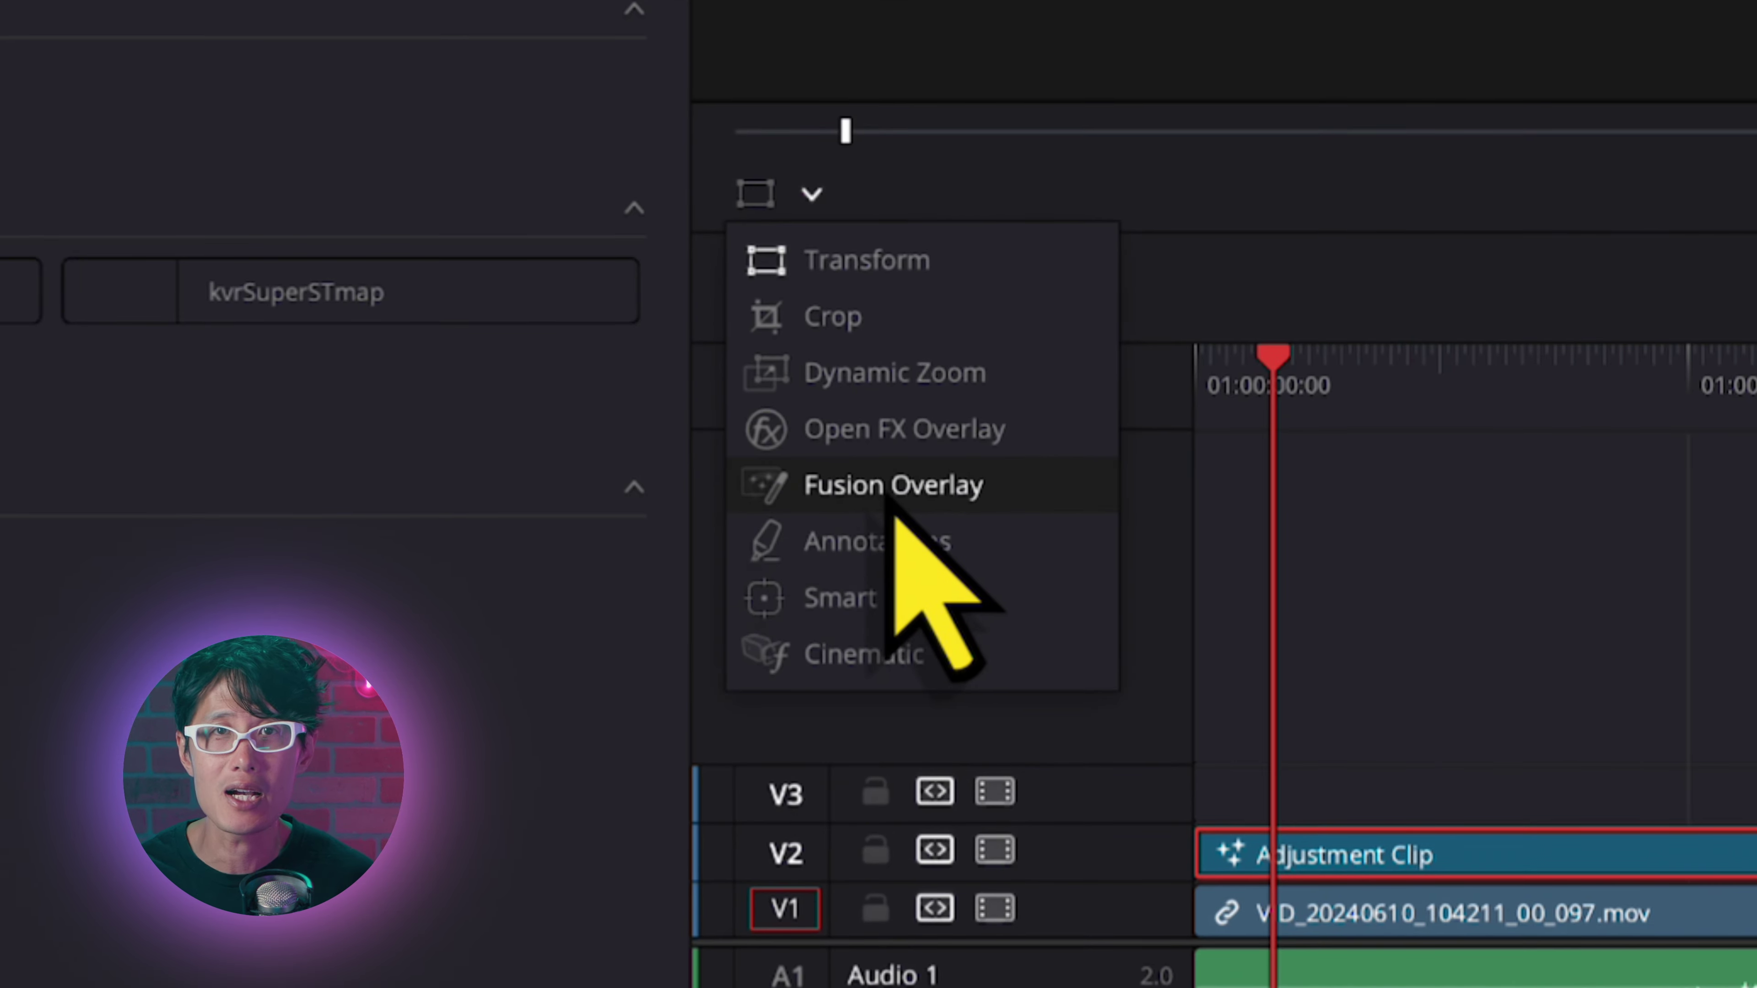
pyautogui.click(898, 488)
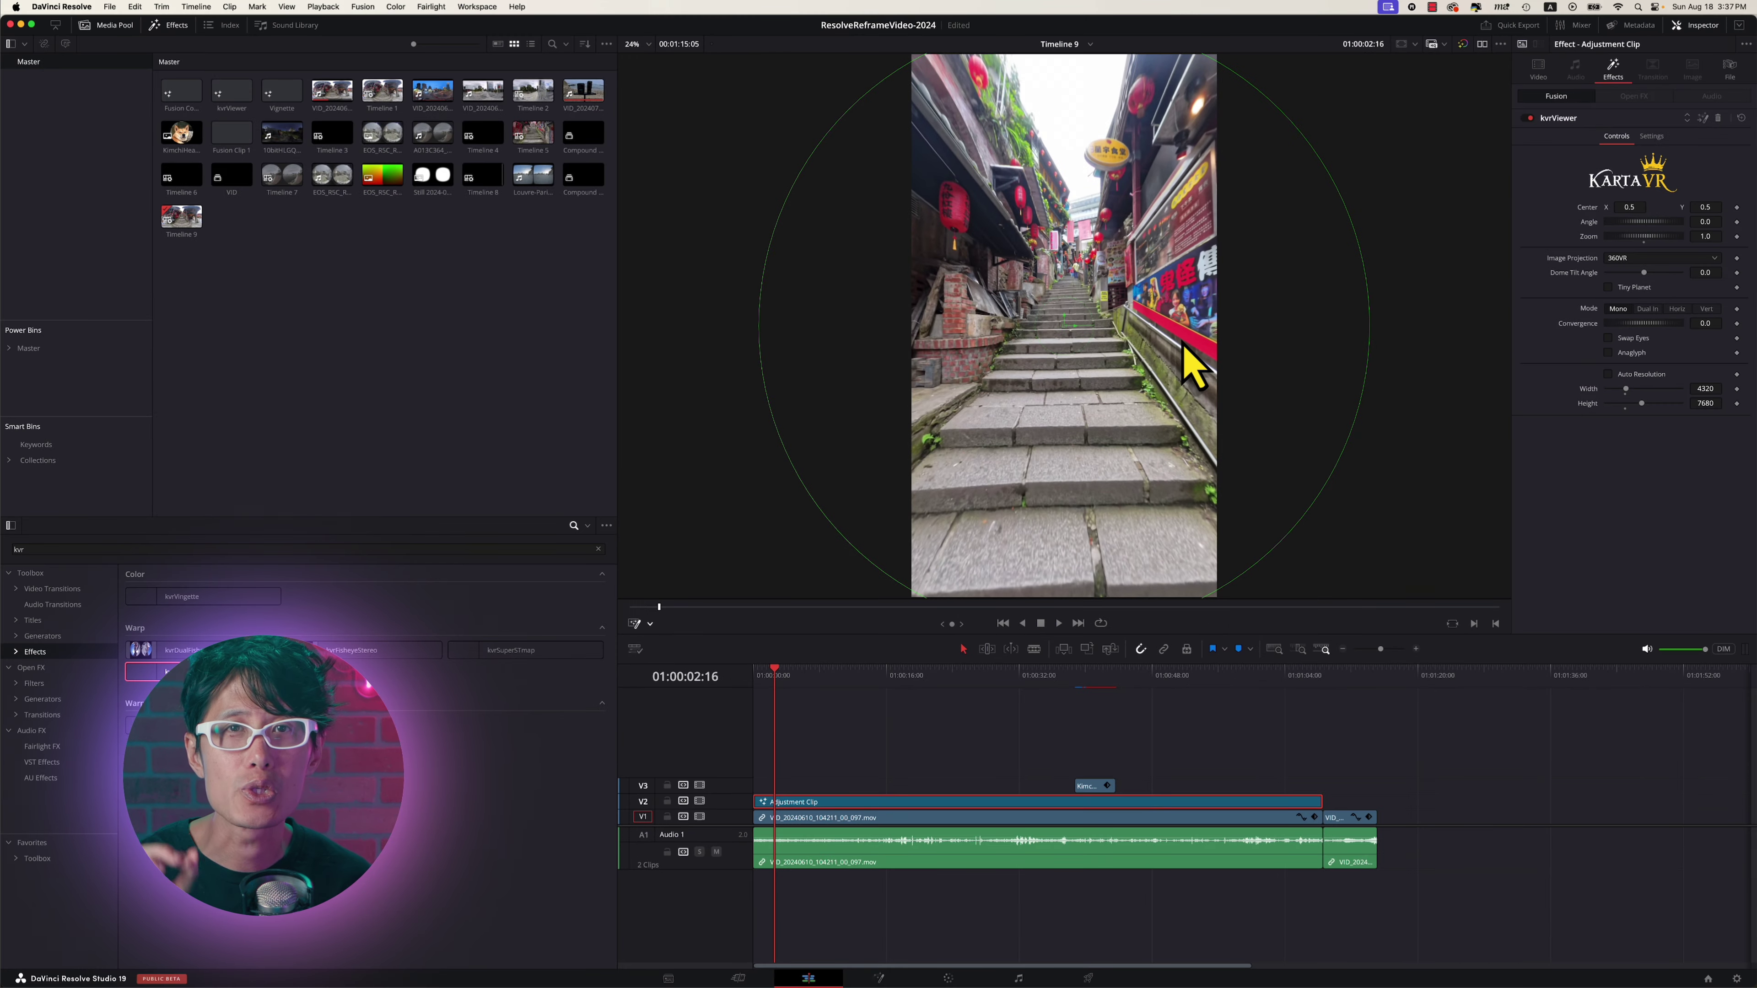
pyautogui.scroll(-2, 1193, 366)
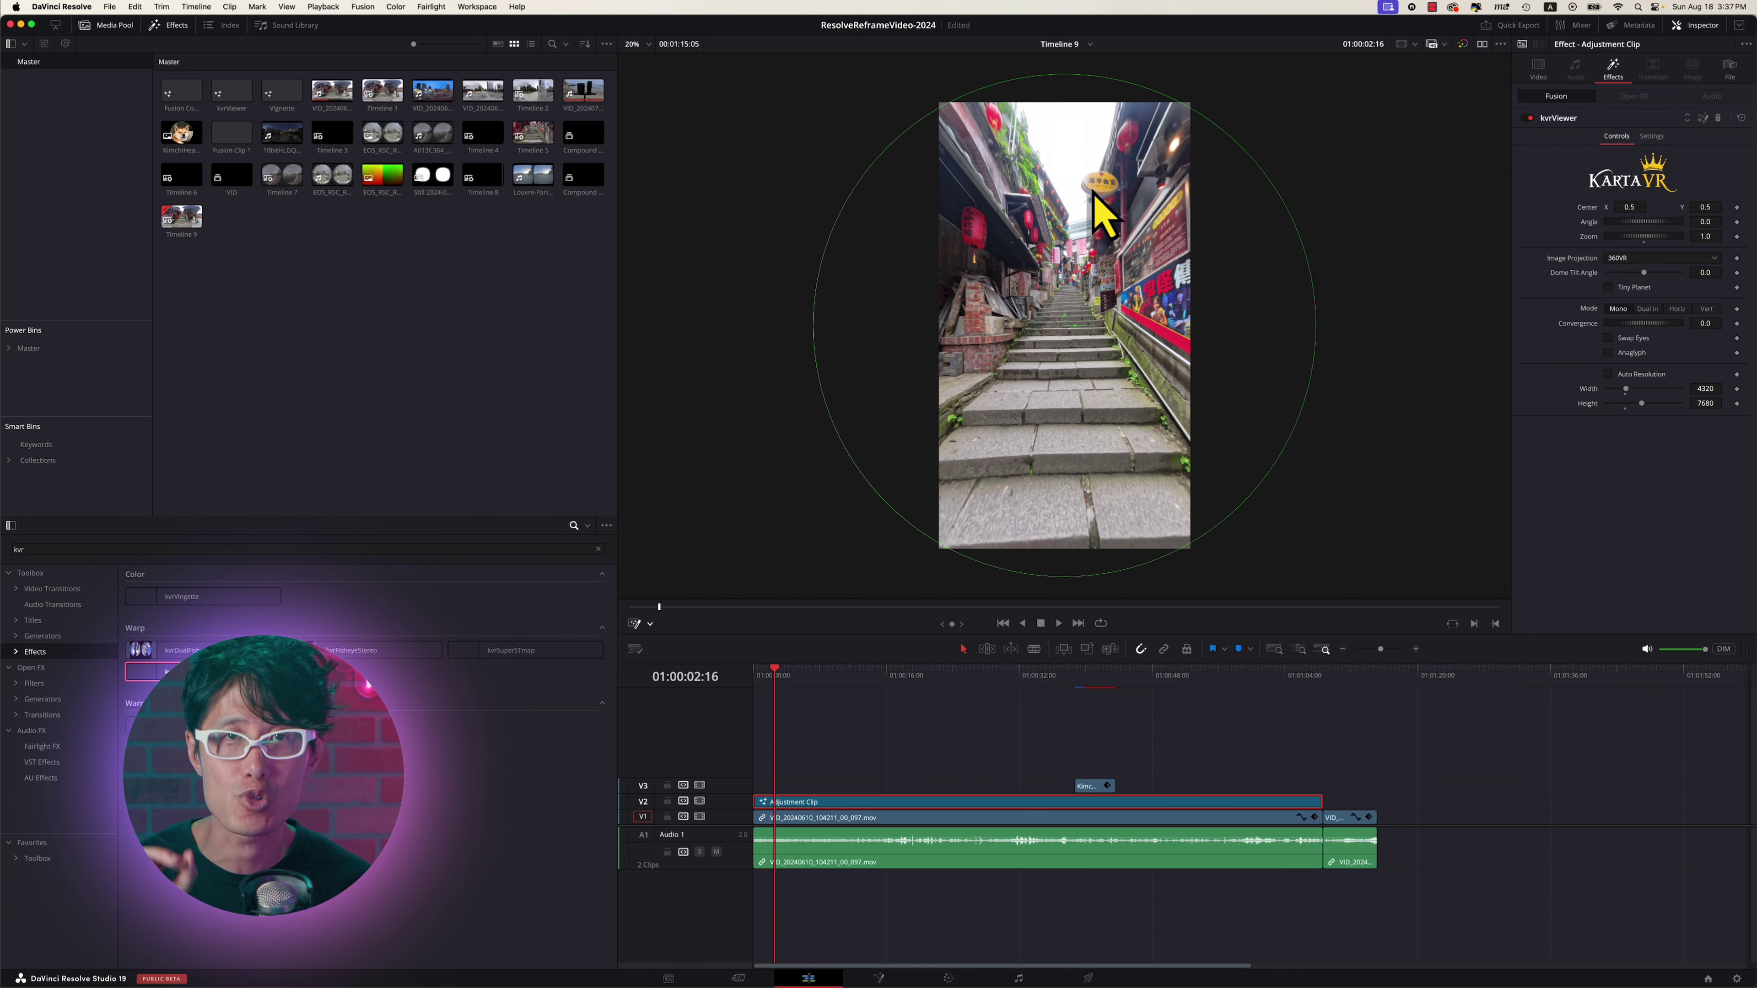
# Step: Pan the kvrViewer center toward X 0.943670, undo it, and play the reframe from the start
pyautogui.moveTo(1078, 328); pyautogui.dragTo(1657, 263)
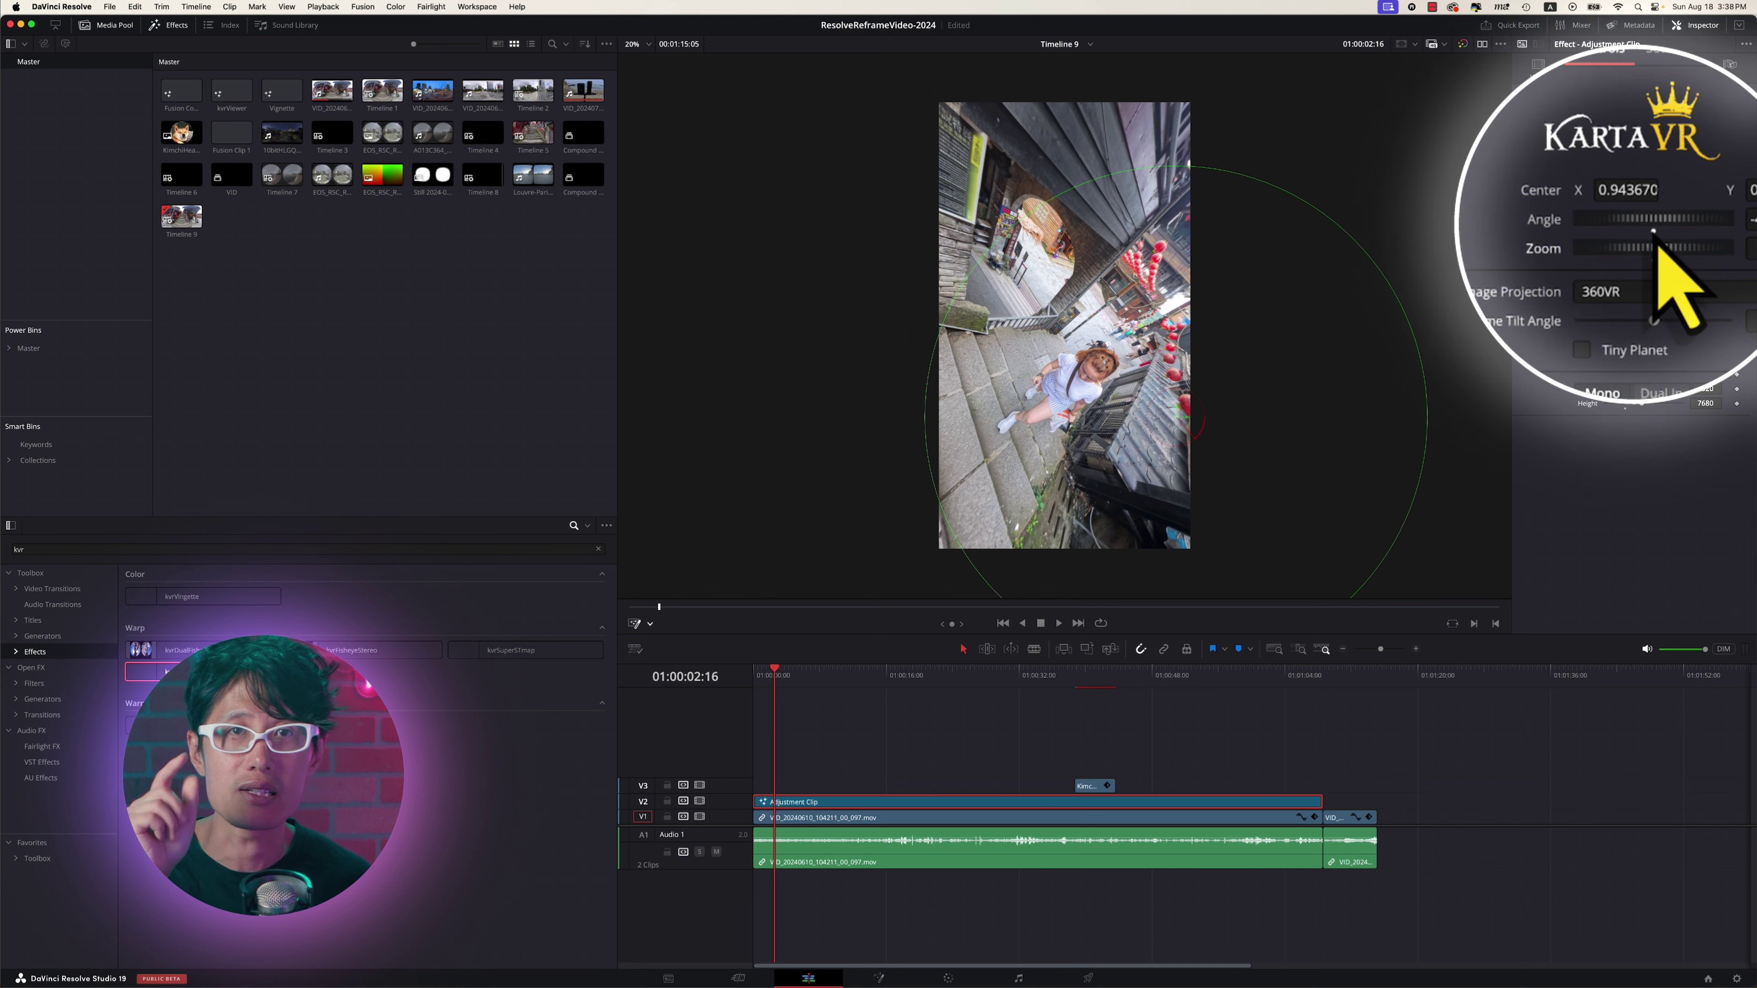
pyautogui.press('super+z')
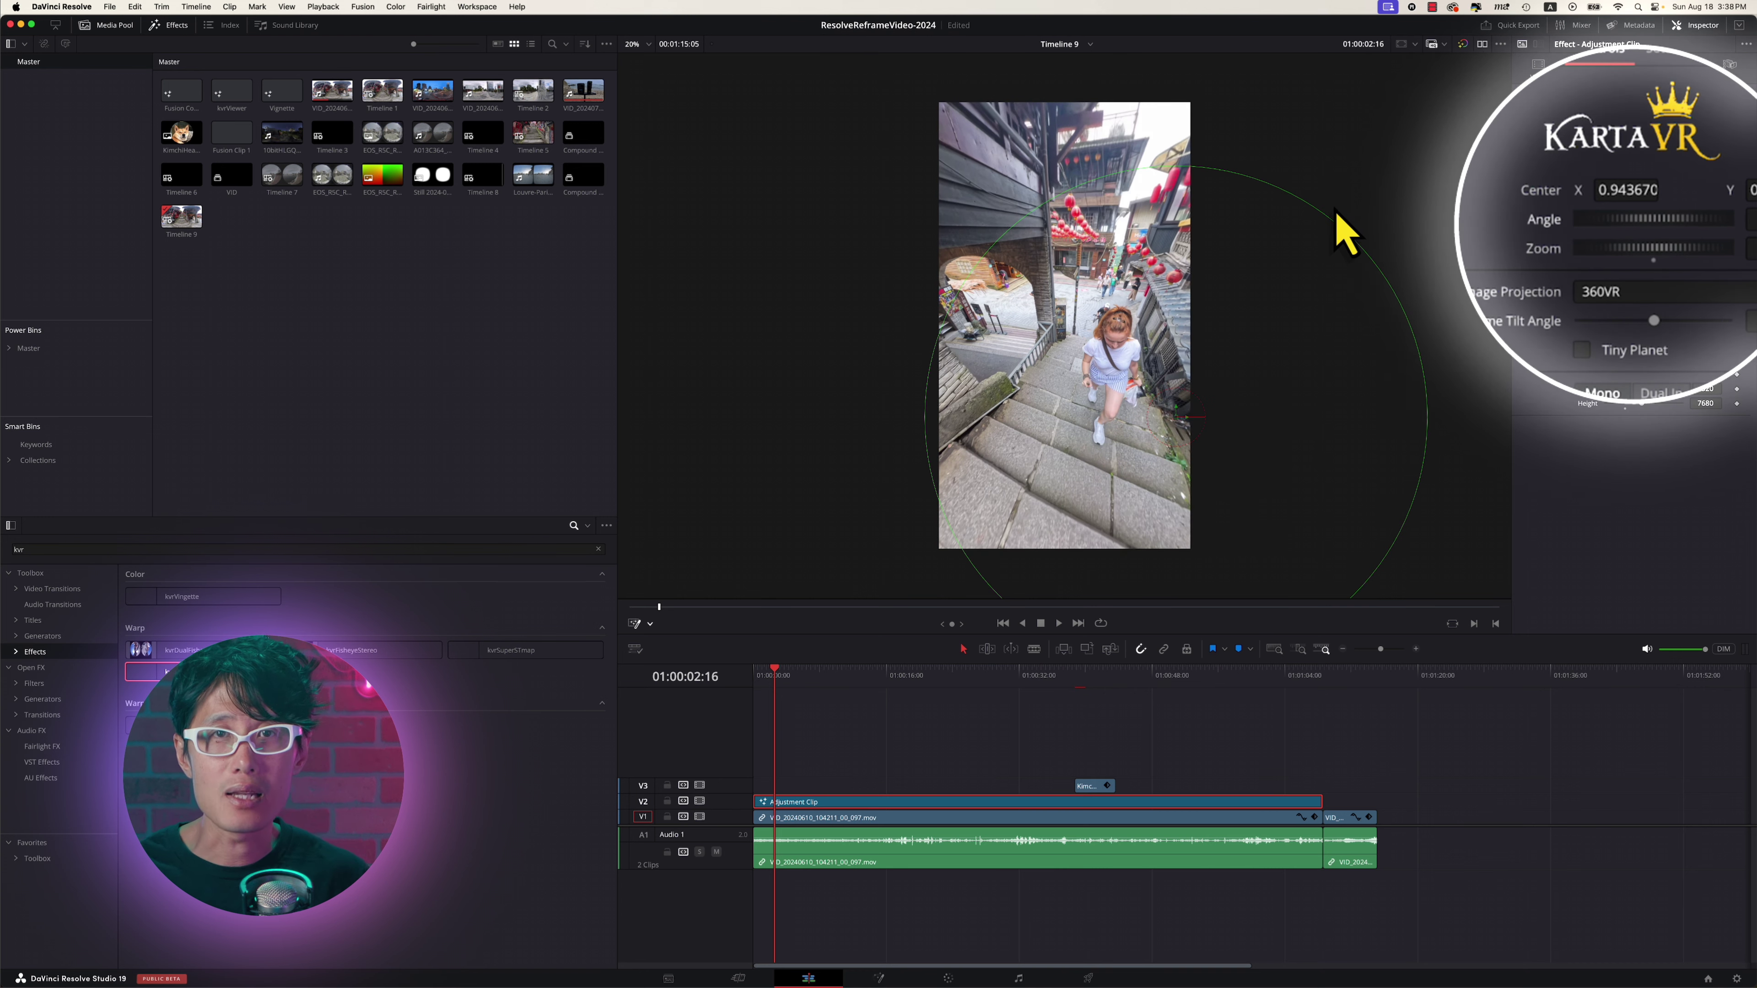
pyautogui.press('super+s')
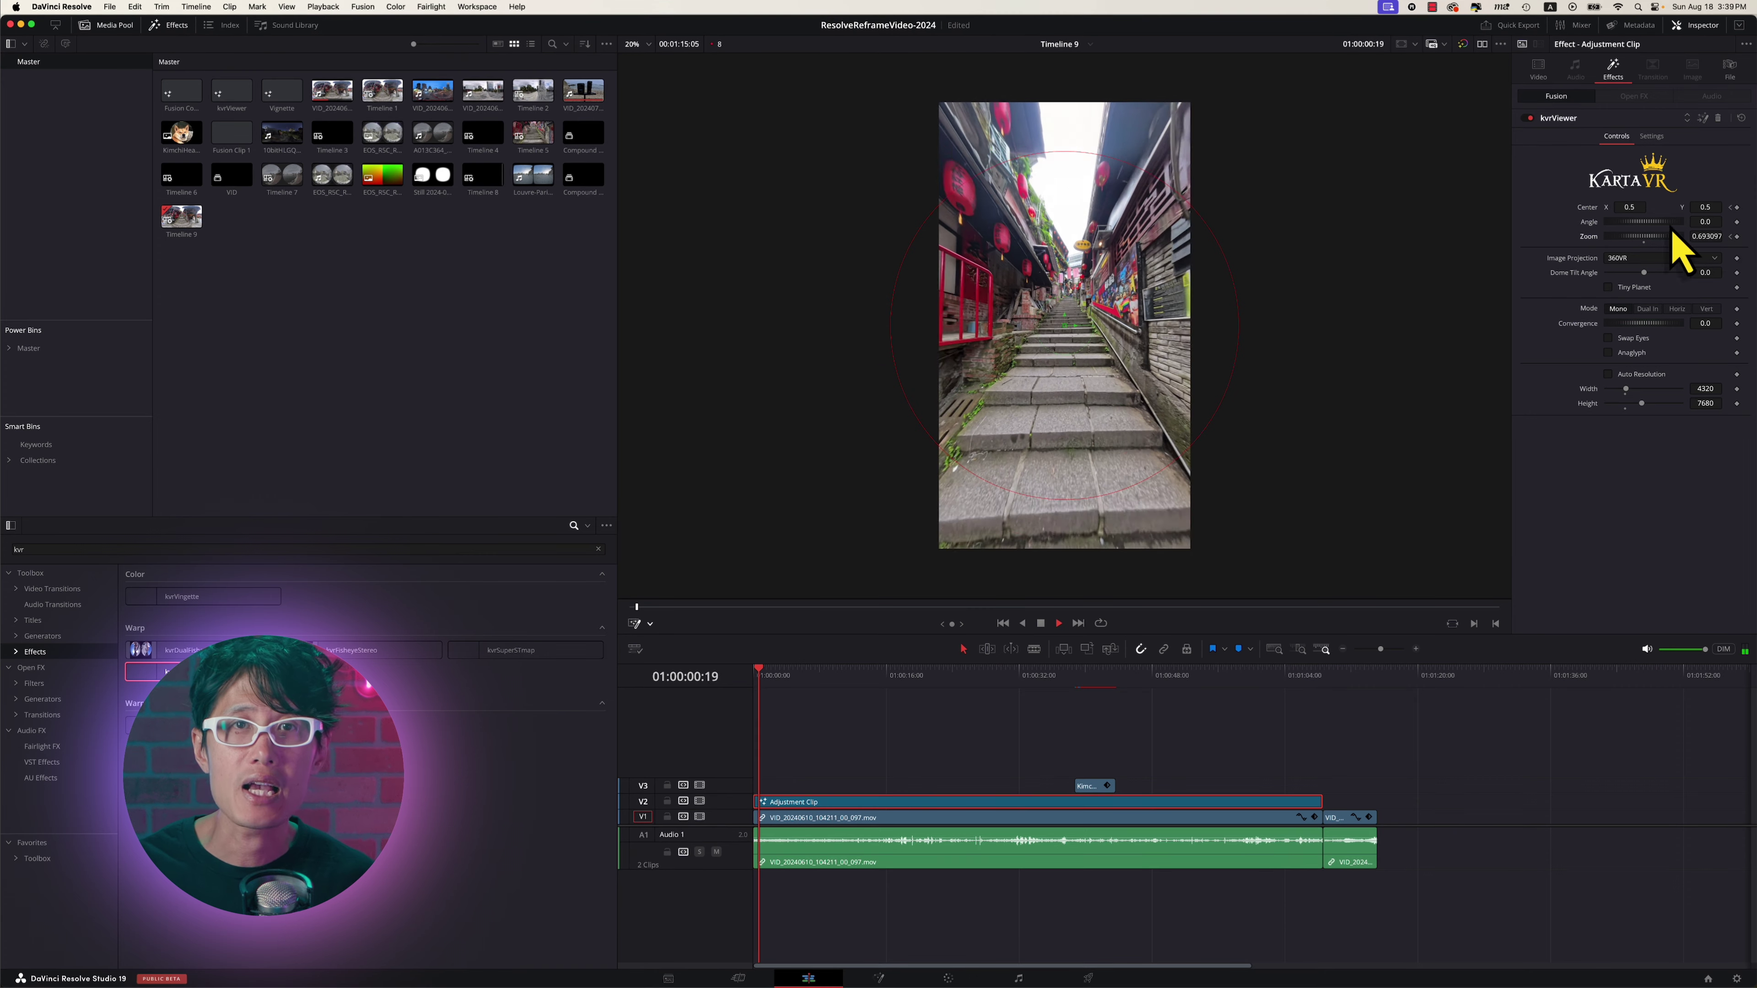
pyautogui.press('Home')
pyautogui.press('space')
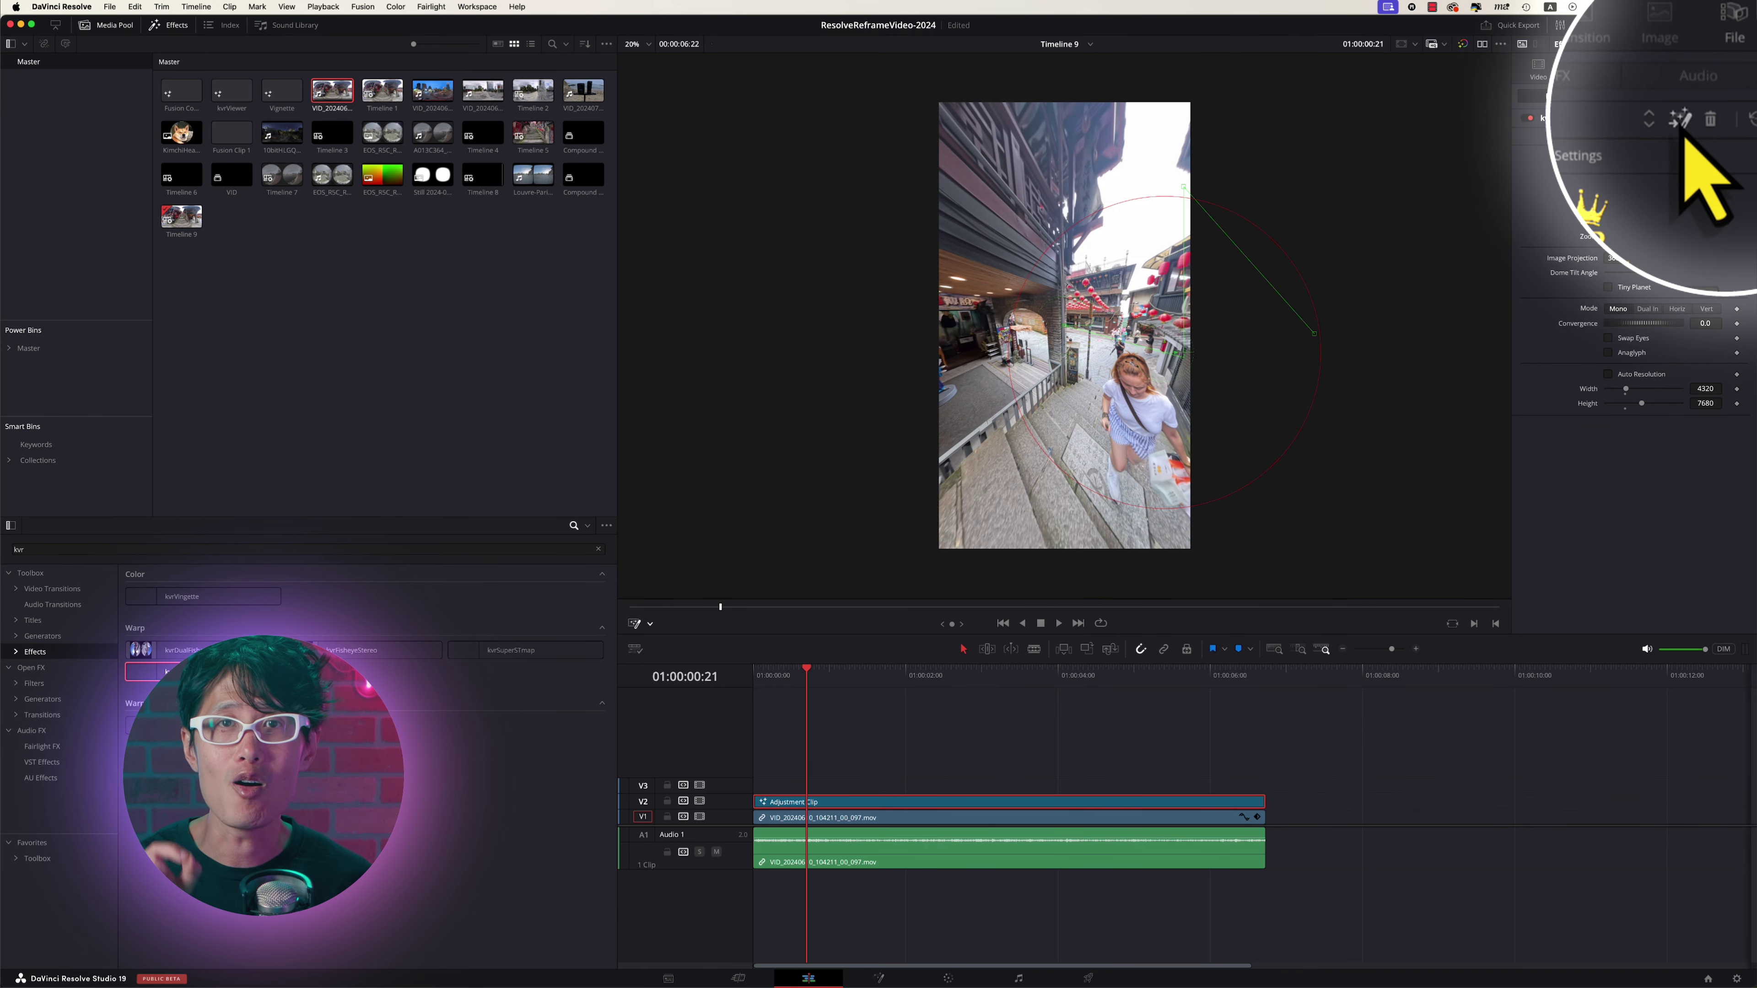
# Step: Smooth kvrViewer1's Displacement and Zoom keyframes into eased curves in the Fusion Spline editor
pyautogui.hotkey('shift', '5')
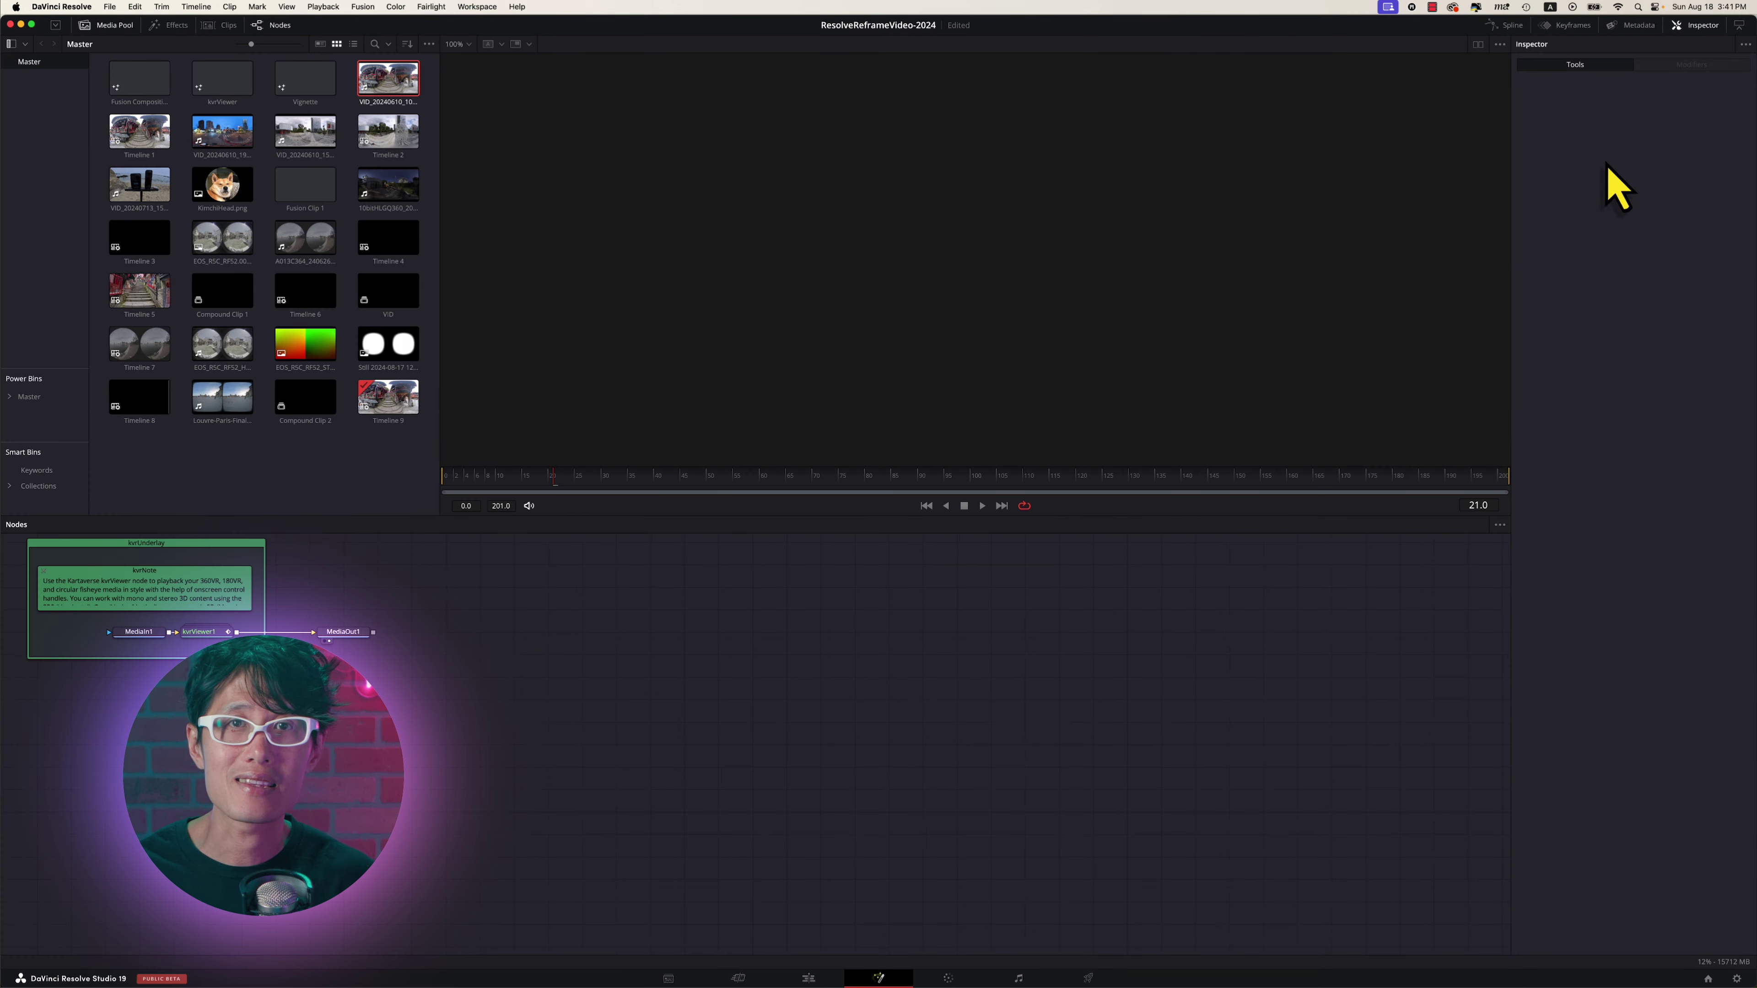
pyautogui.hscroll(-5, 362, 666)
pyautogui.scroll(2, 362, 666)
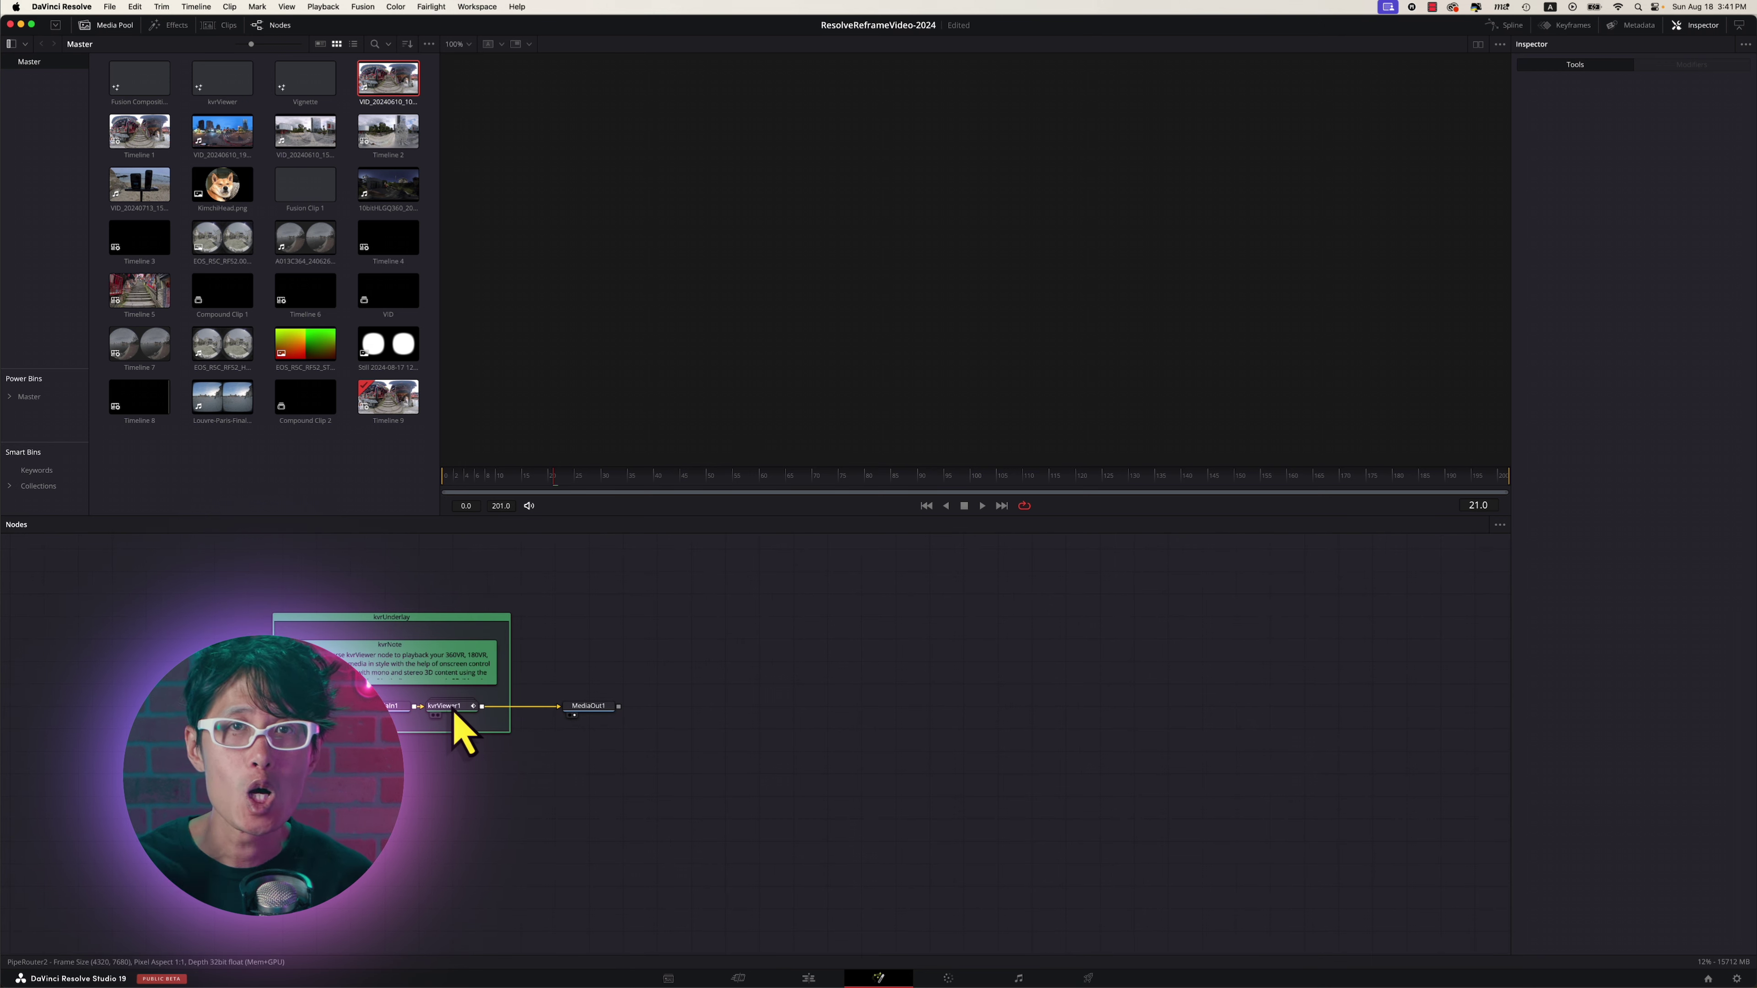
pyautogui.click(455, 713)
pyautogui.press('1')
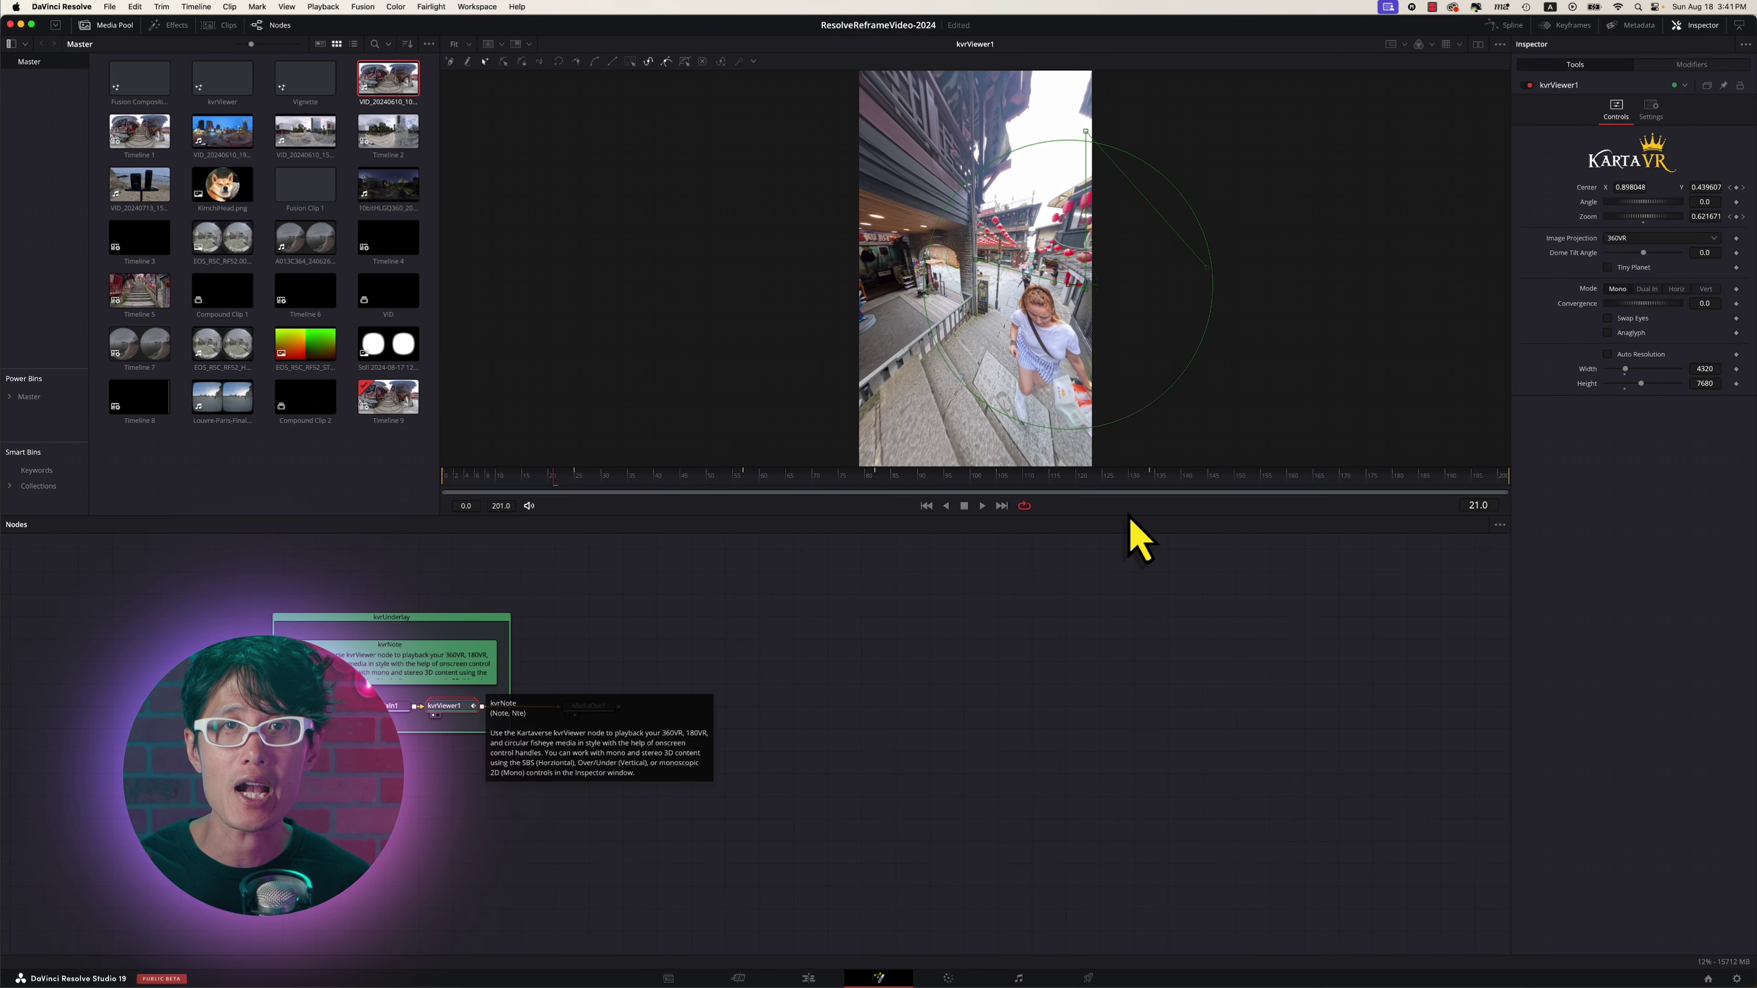
pyautogui.click(1503, 25)
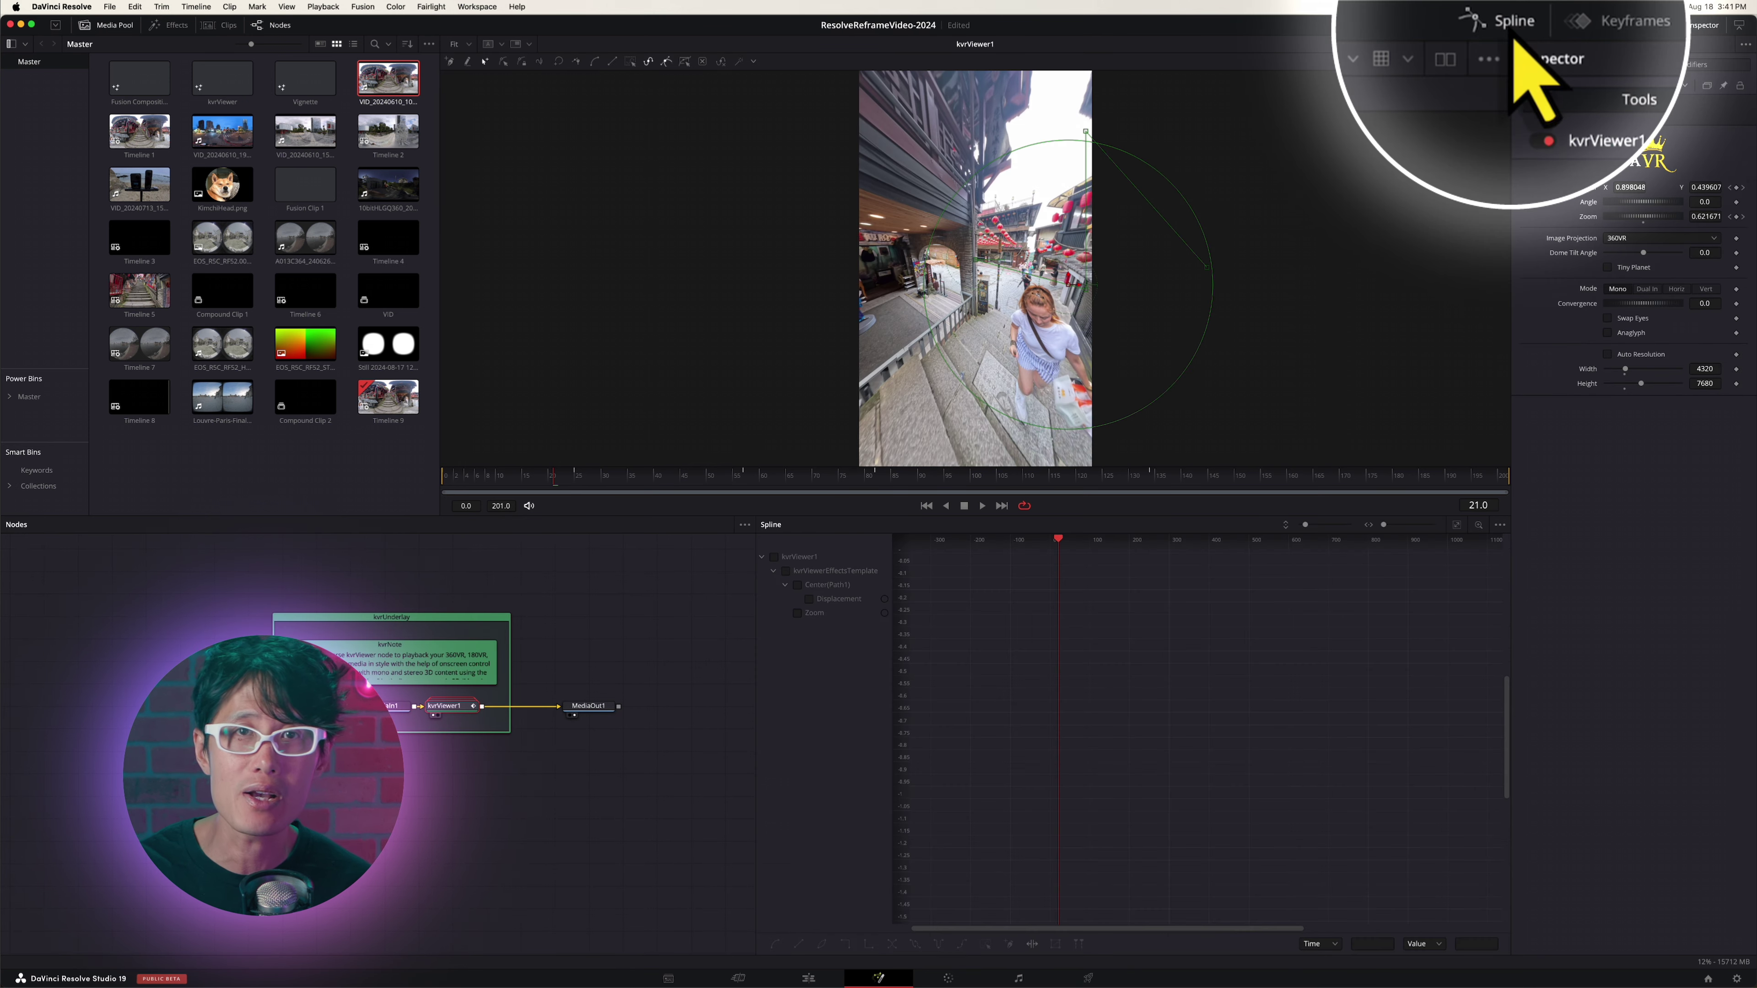
pyautogui.click(785, 570)
pyautogui.click(1455, 525)
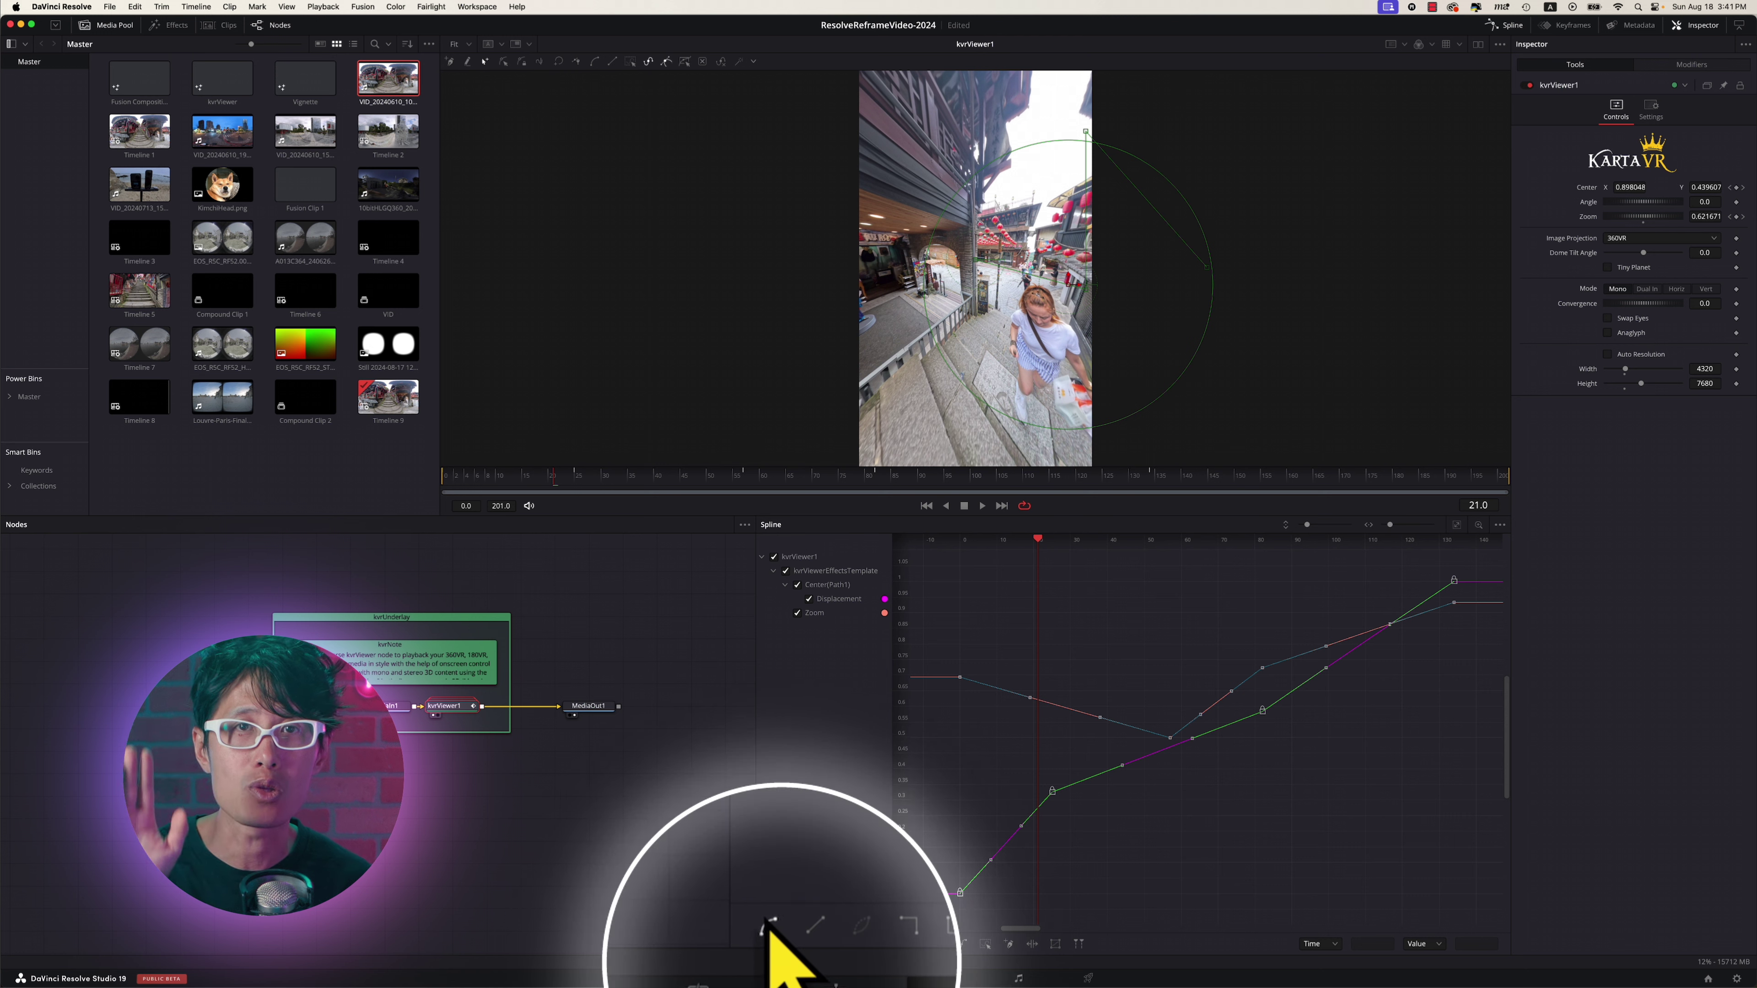
pyautogui.click(774, 945)
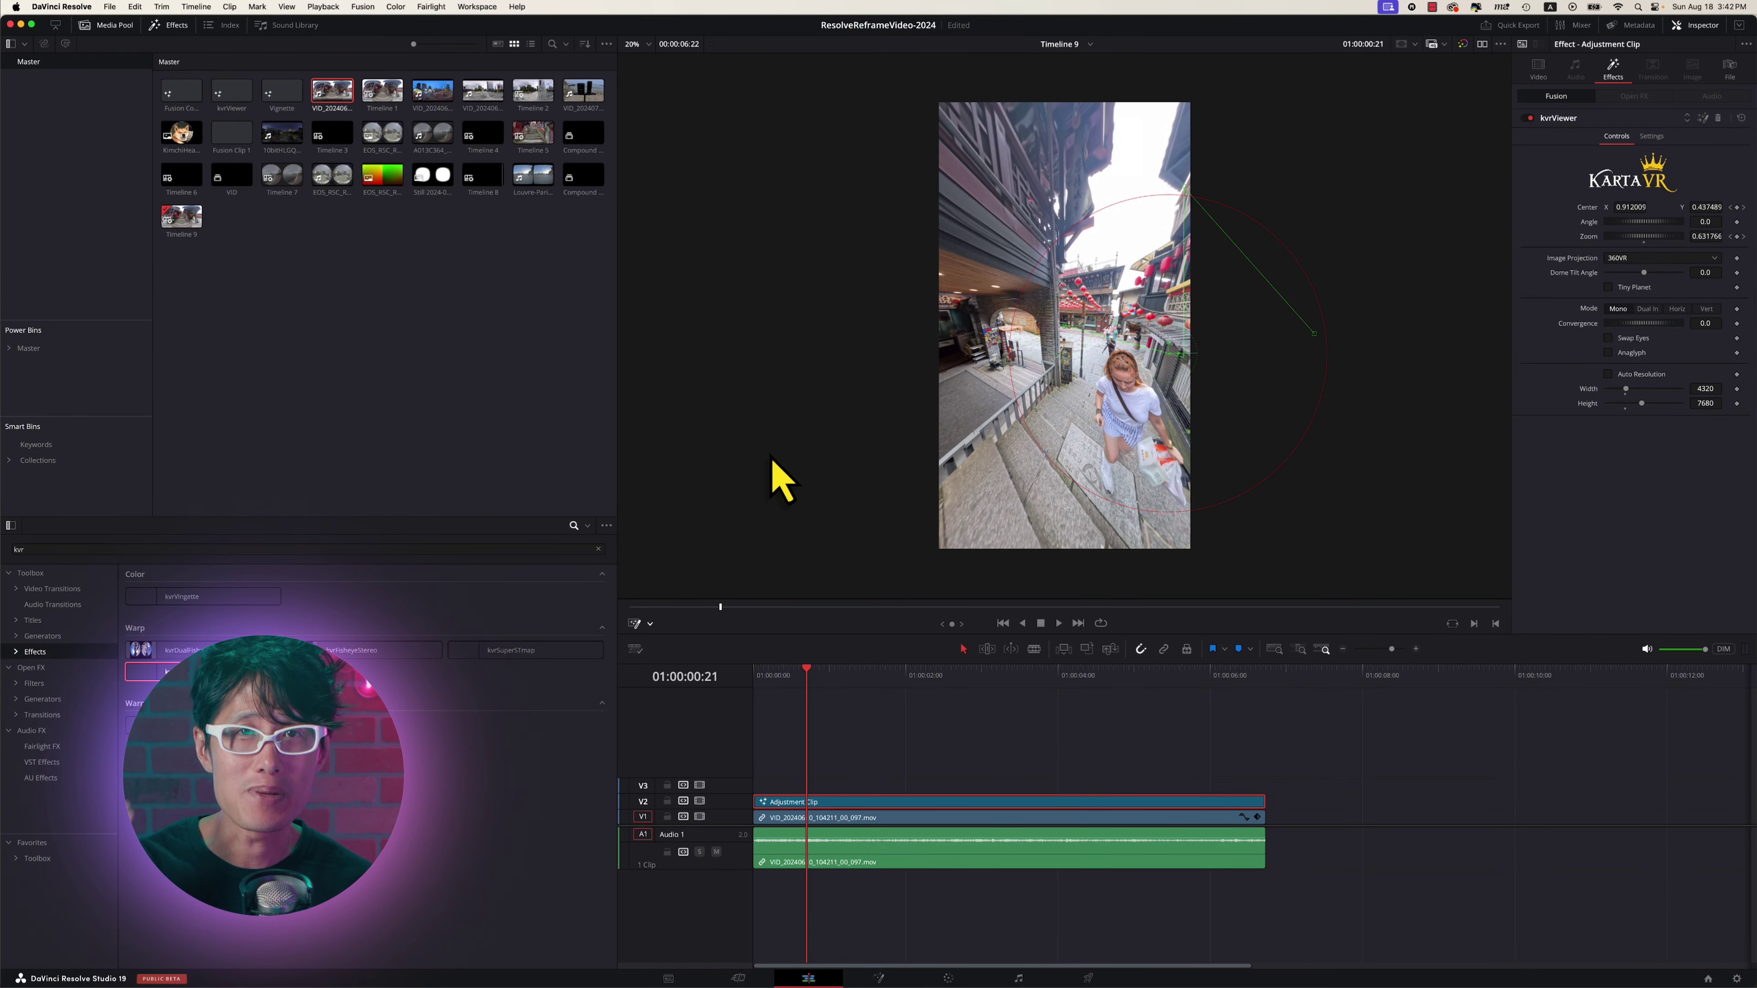
# Step: Set the render cache mode to Smart from the Playback menu
pyautogui.click(323, 6)
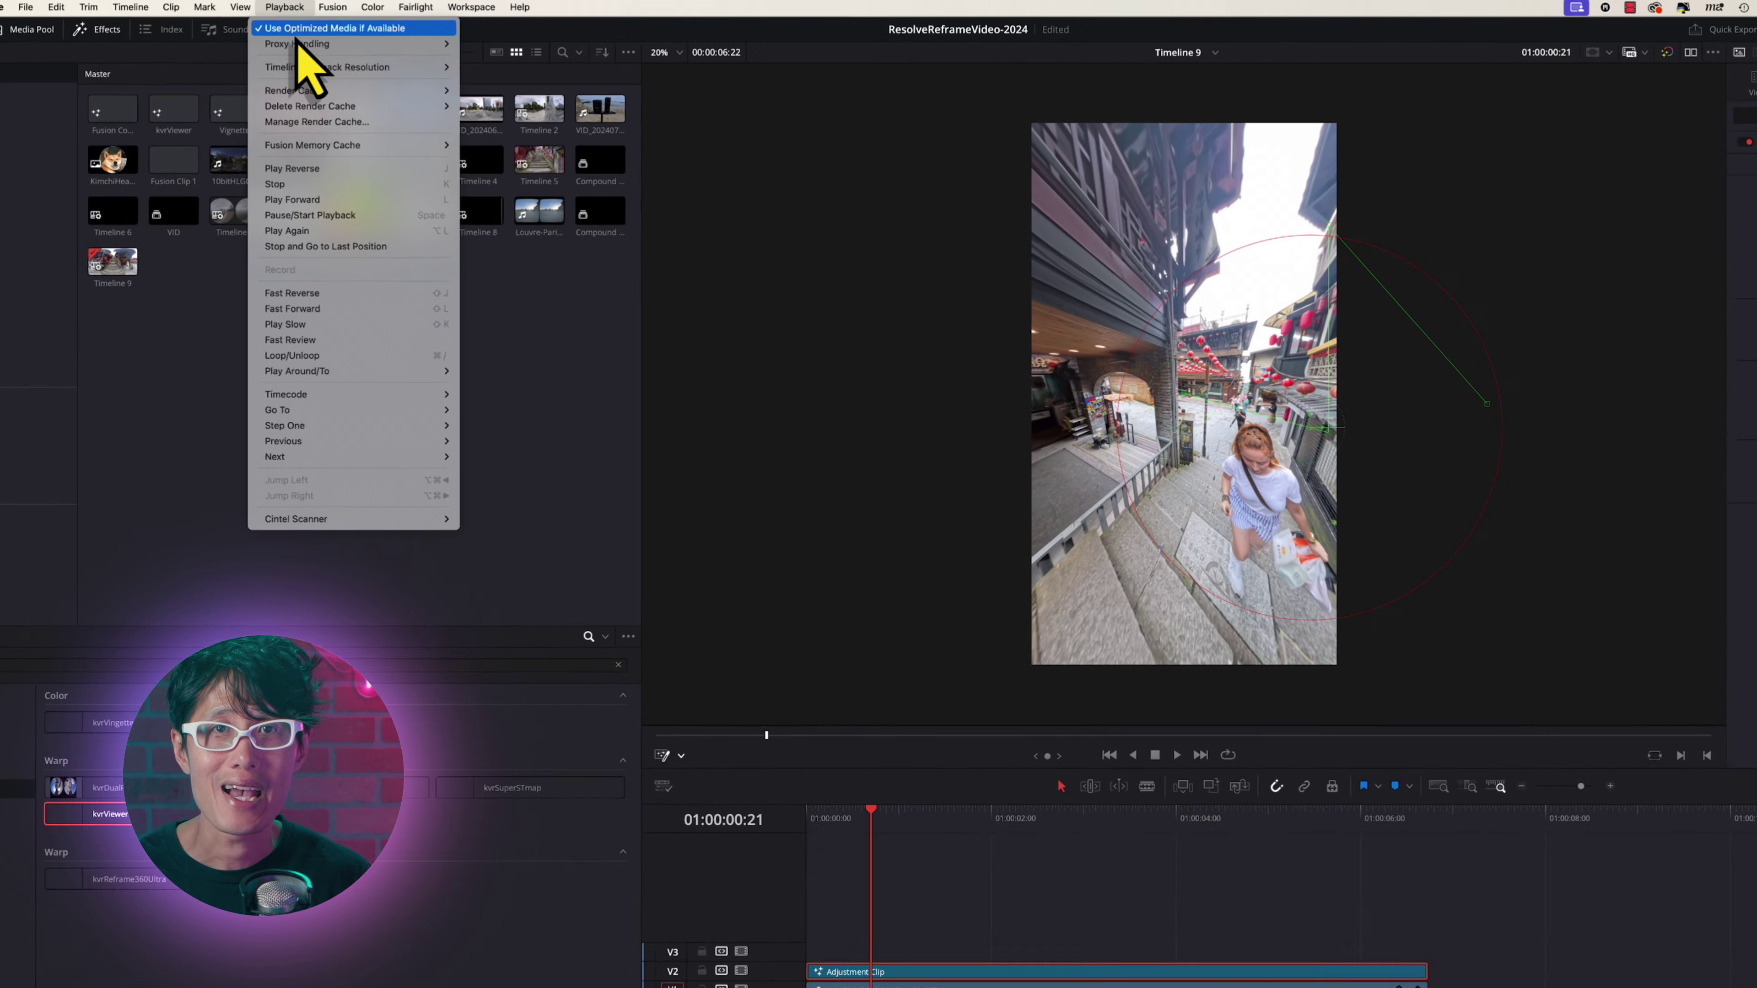
pyautogui.moveTo(326, 75)
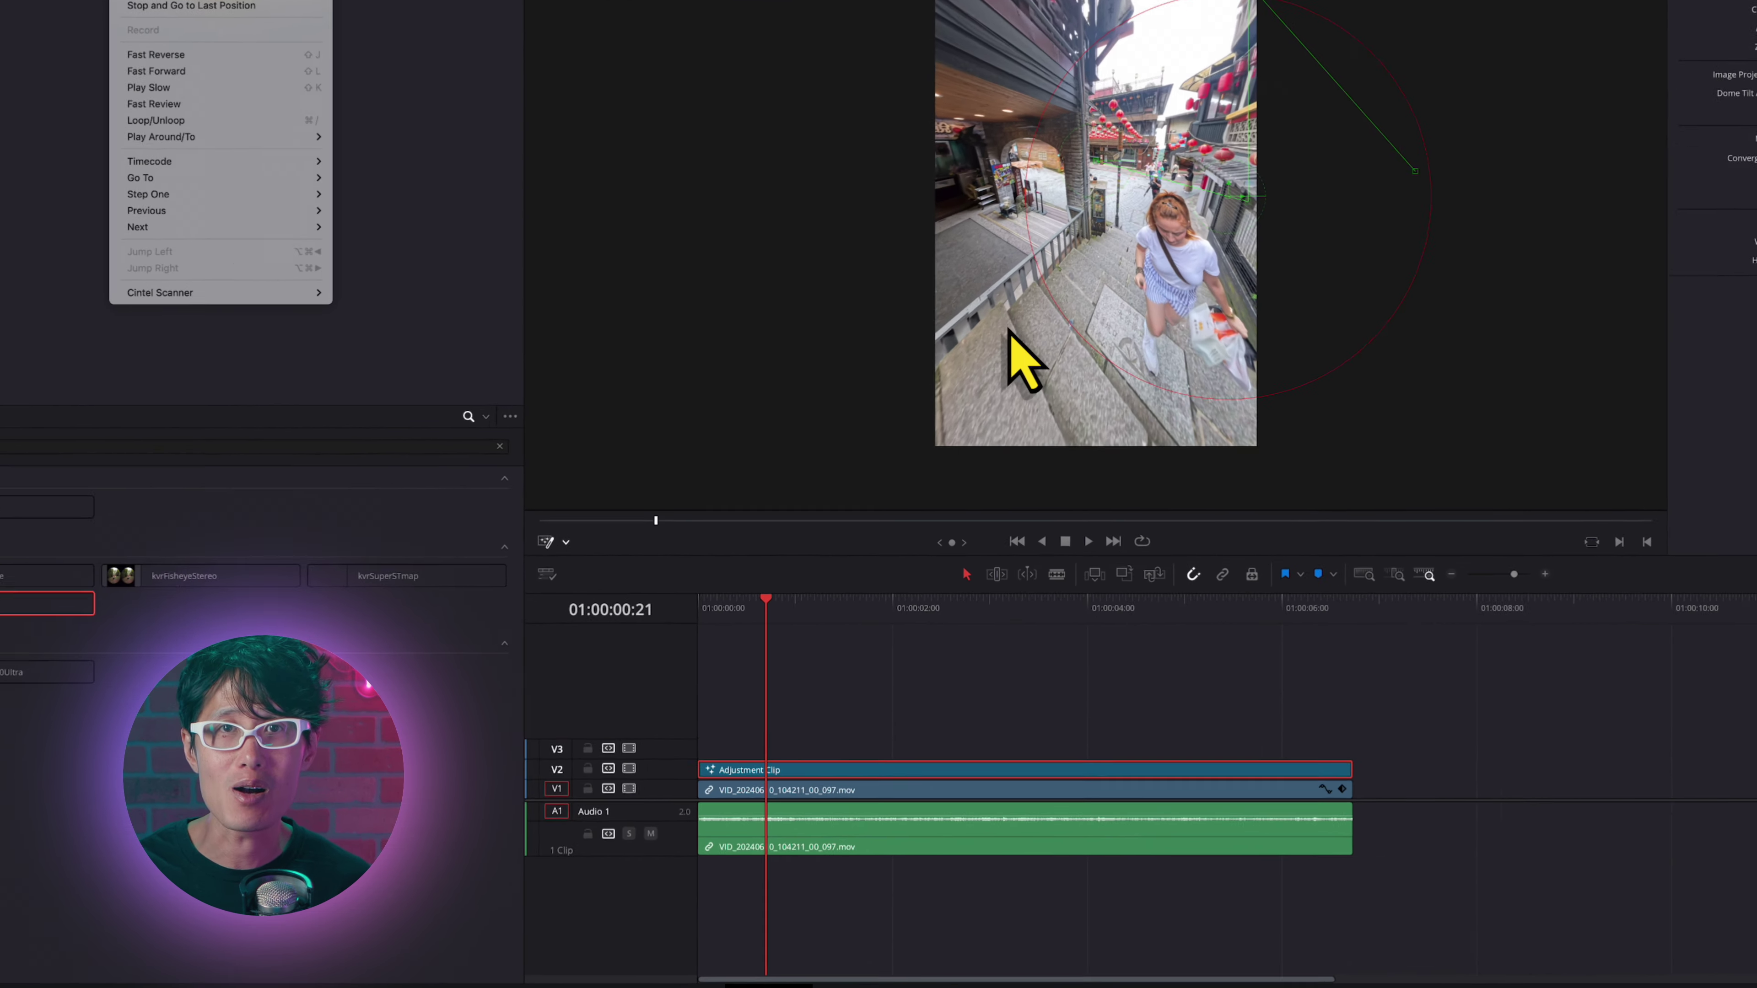
pyautogui.click(1023, 360)
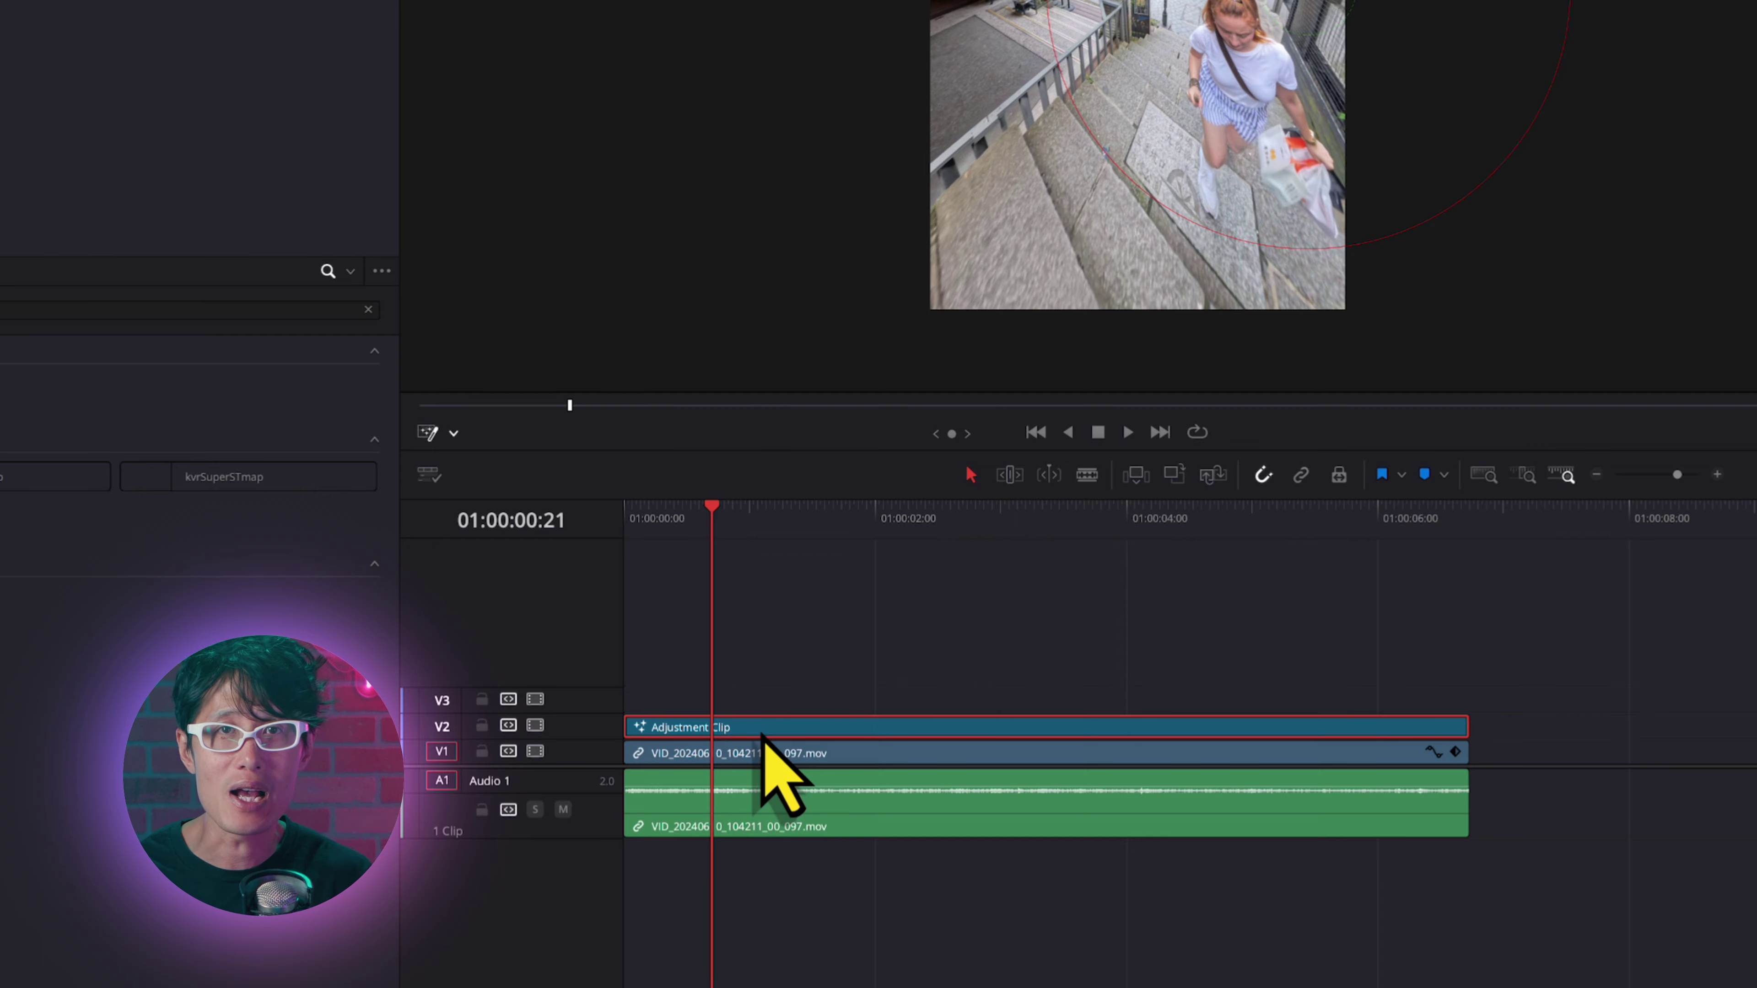
# Step: Render-cache the adjustment clip's kvrViewer Fusion effect
pyautogui.rightClick(763, 735)
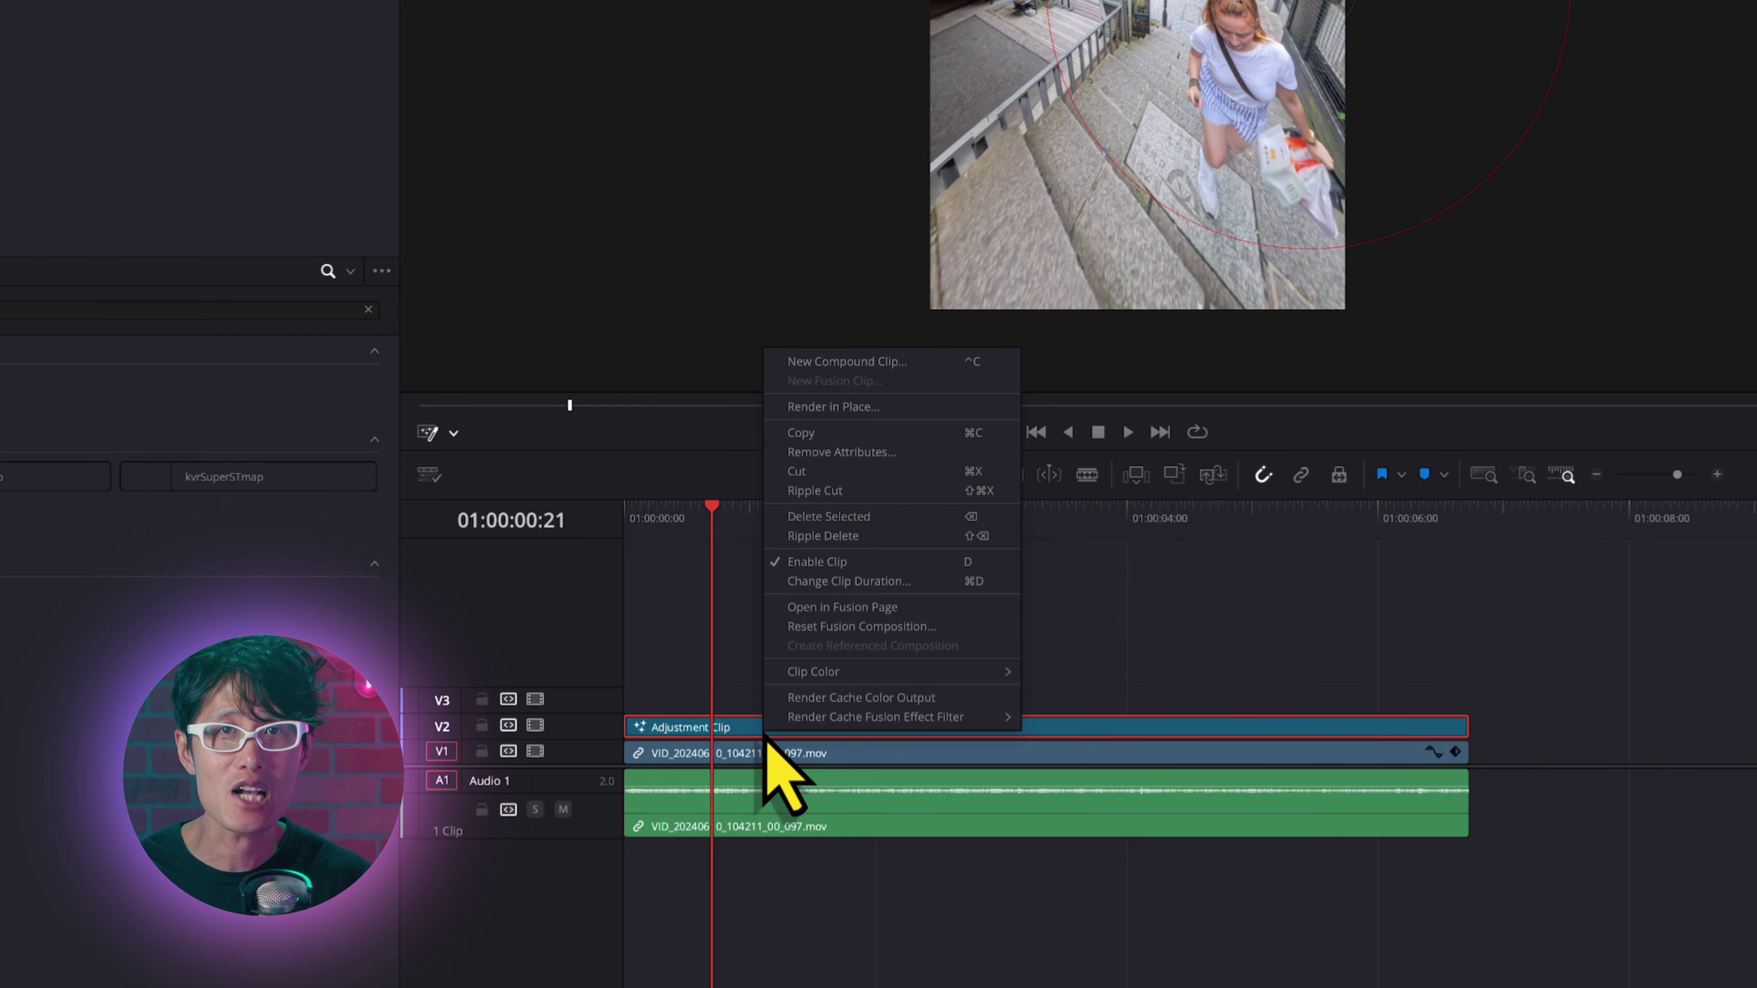
pyautogui.moveTo(968, 717)
pyautogui.click(1034, 718)
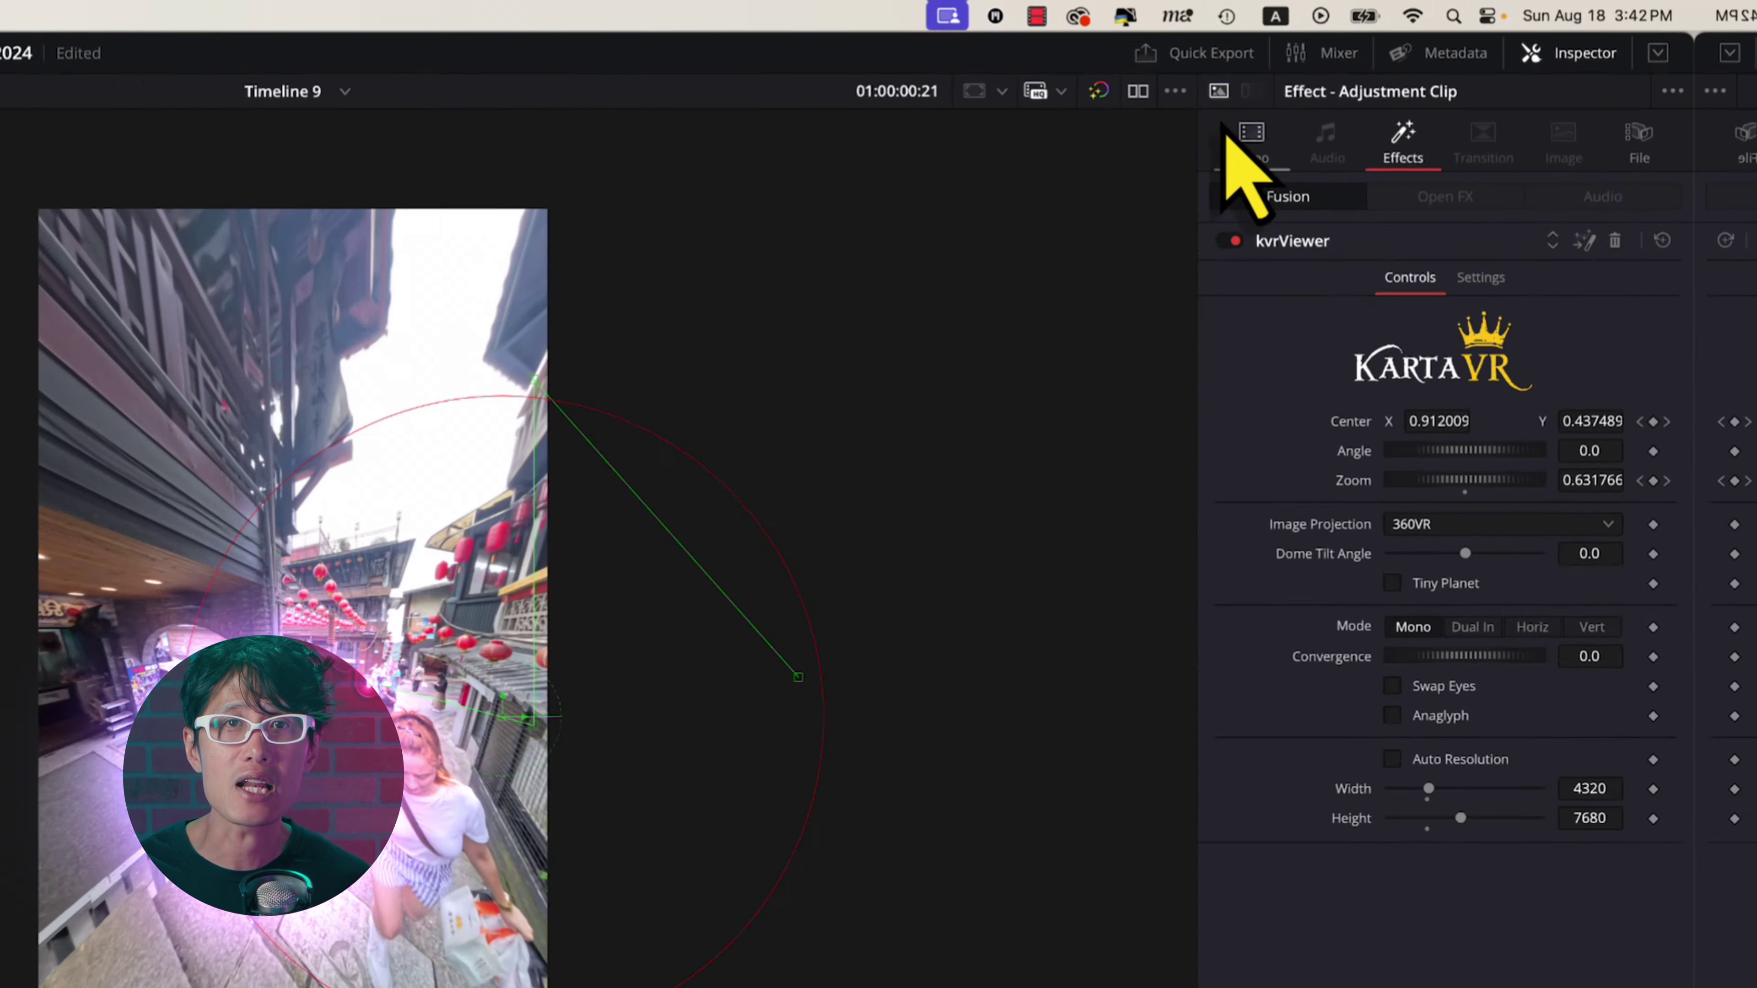
pyautogui.click(1175, 91)
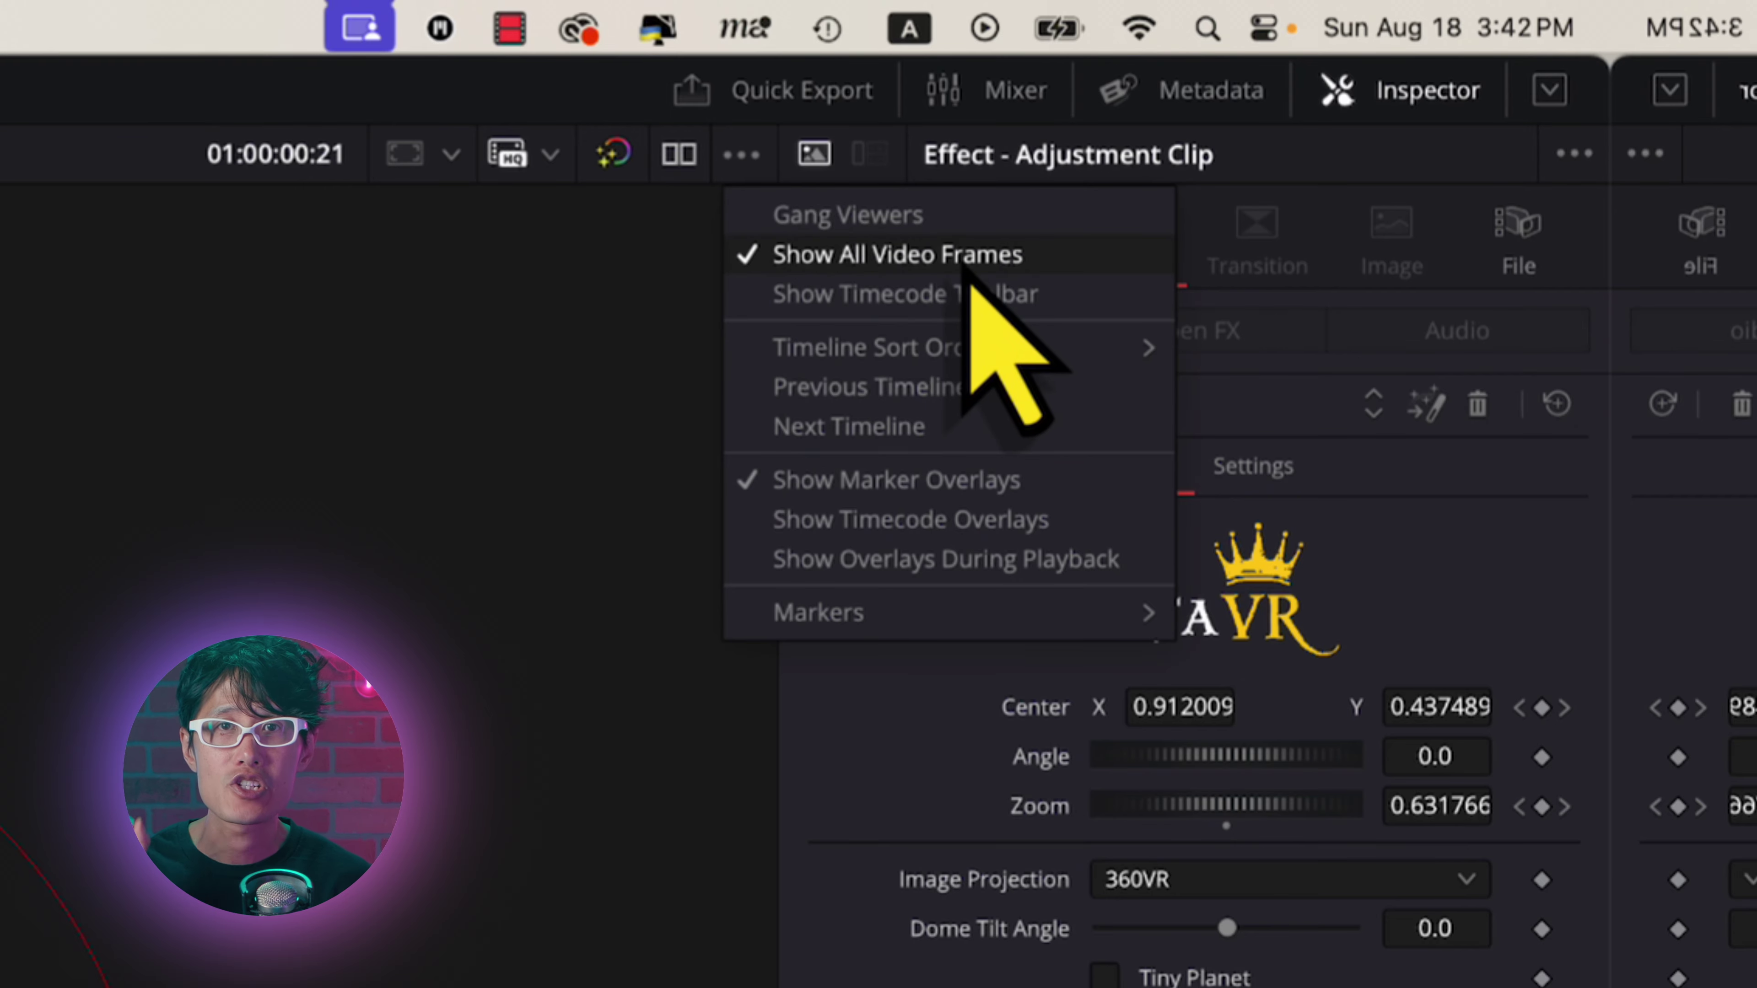
# Step: Close the viewer options menu and play back the vertical reframe from the timeline start
pyautogui.click(970, 271)
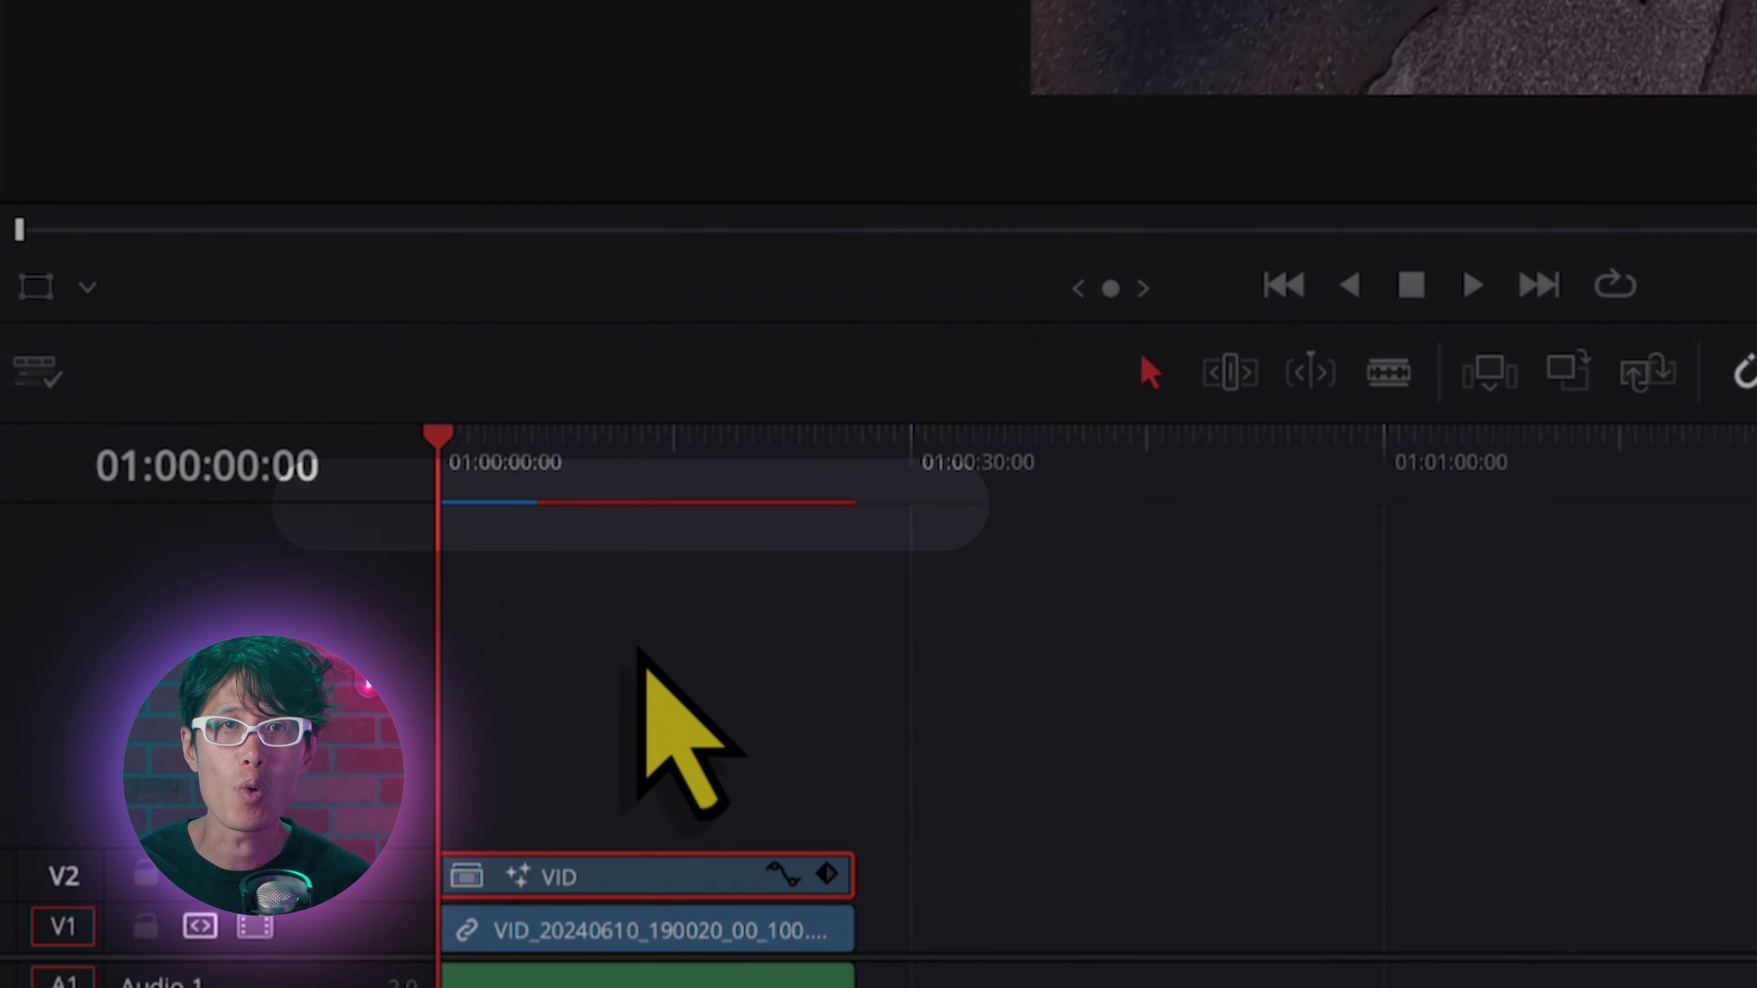
pyautogui.press('space')
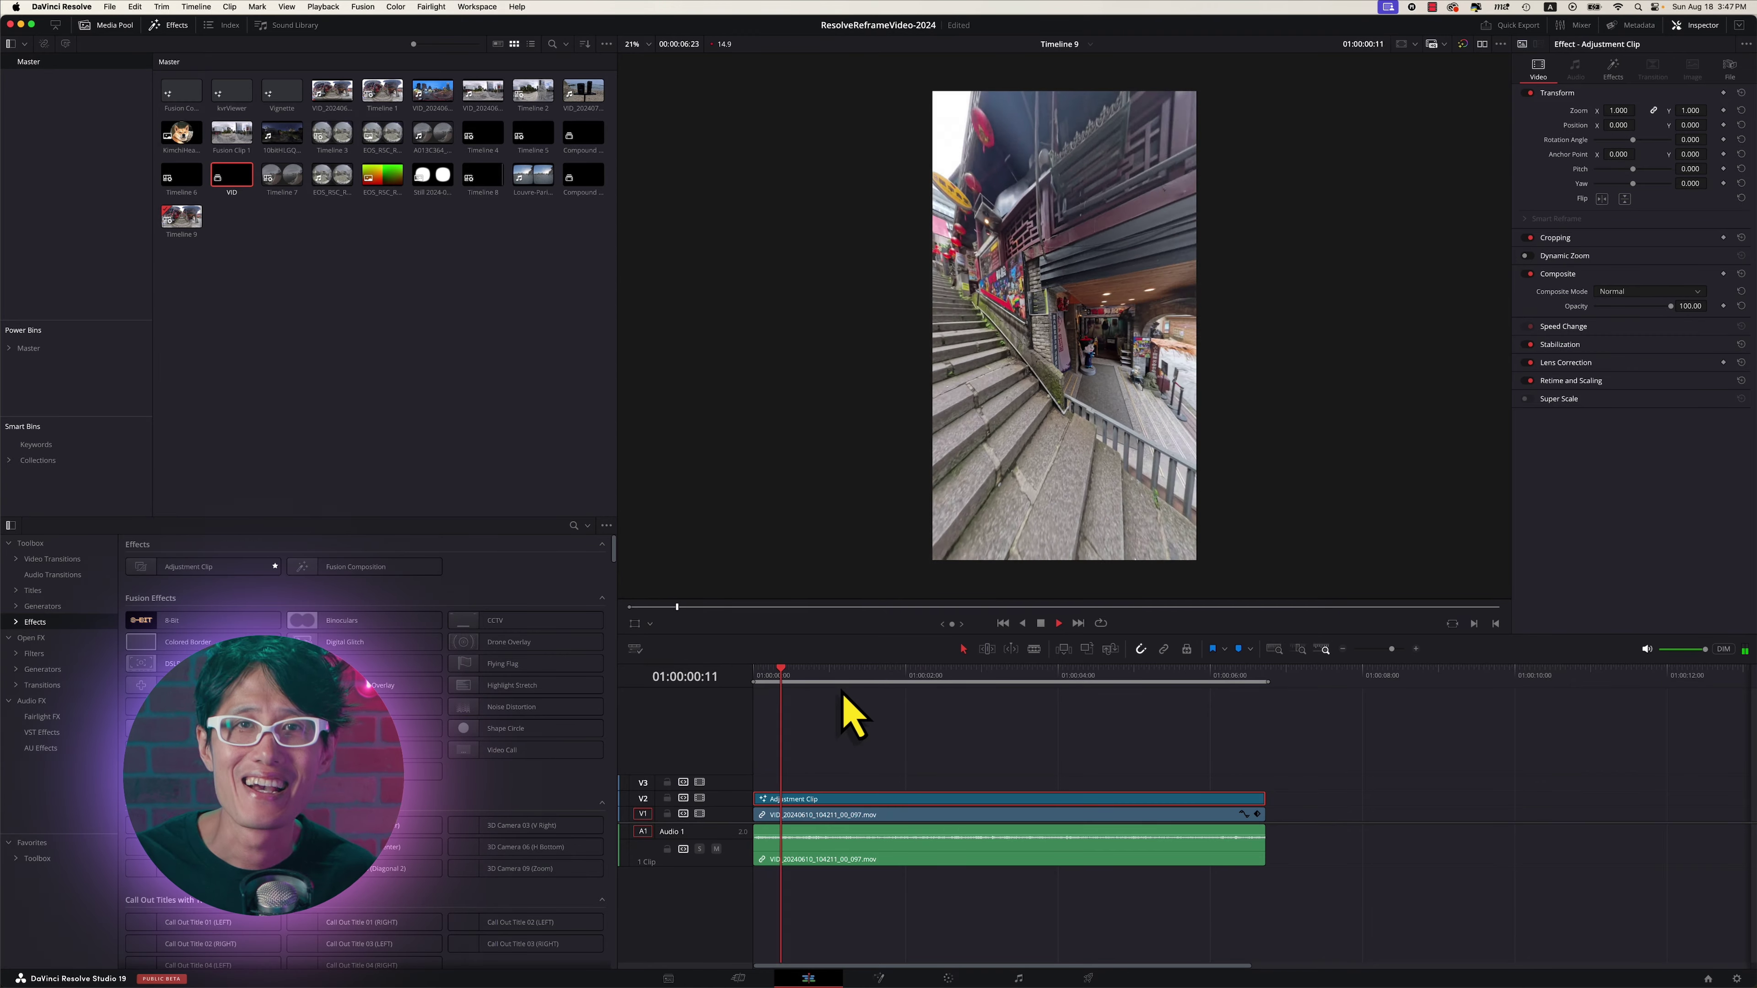
# Step: Stop playback, enable the Fusion onscreen controls, and show the KartaVR effect settings
pyautogui.press('space')
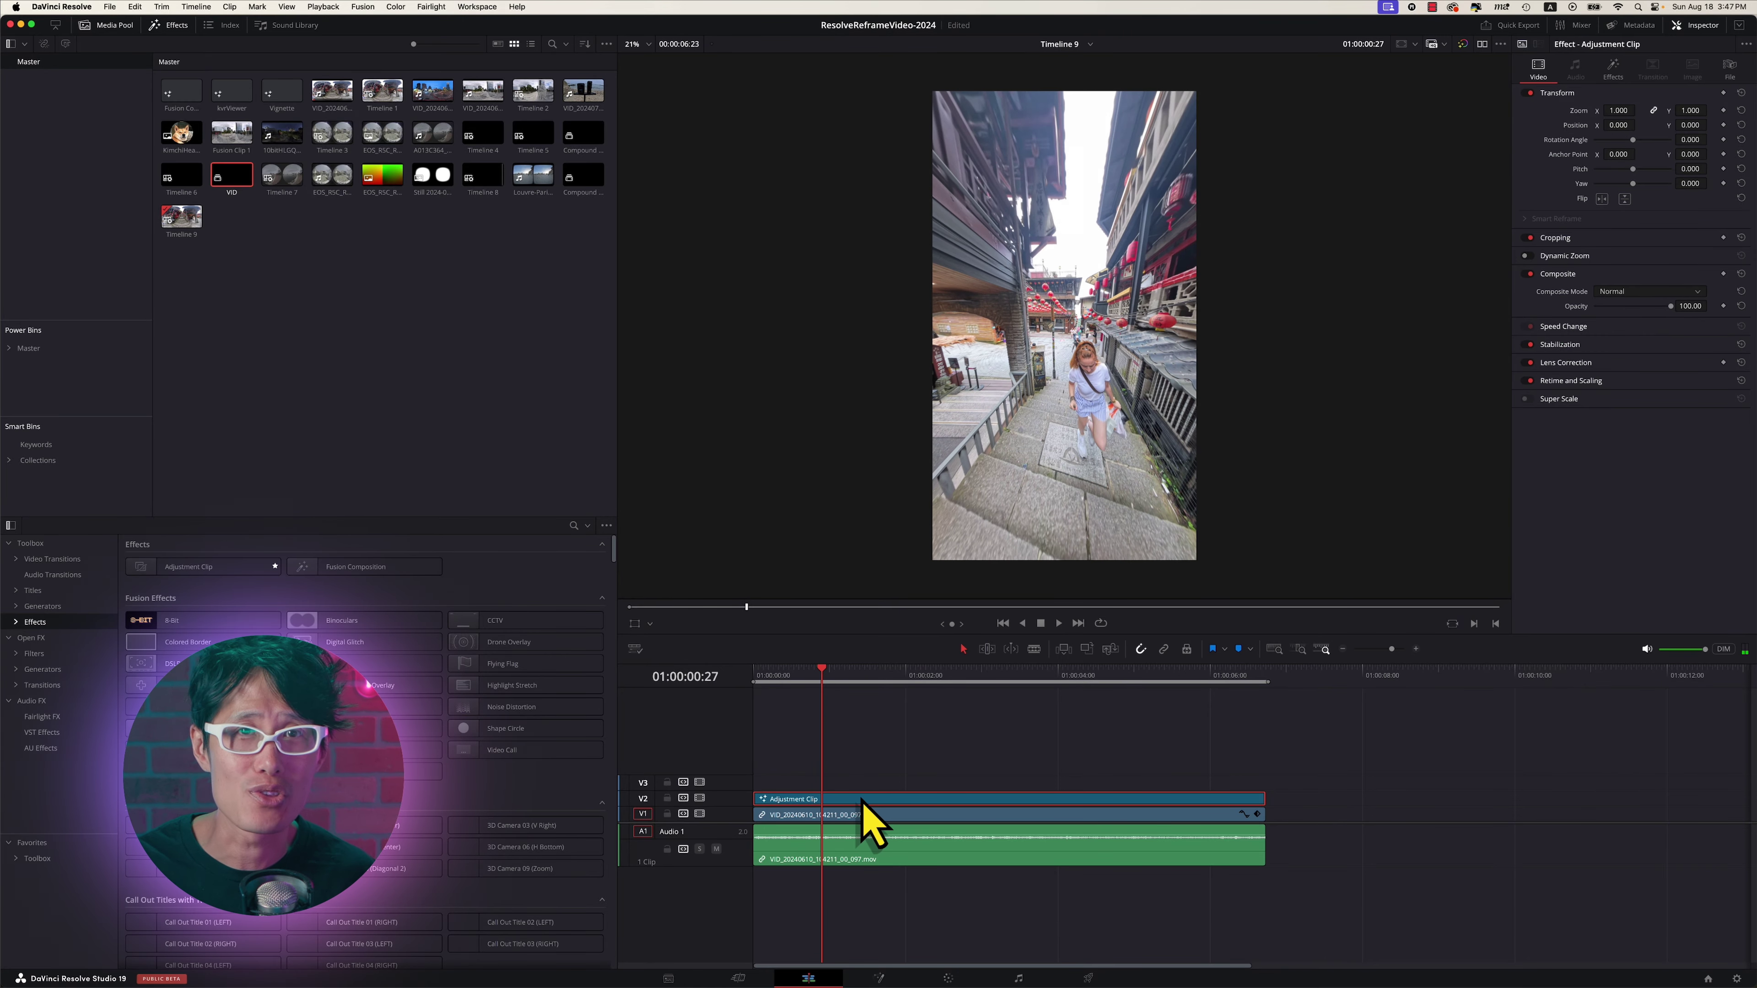
pyautogui.click(643, 624)
pyautogui.click(686, 718)
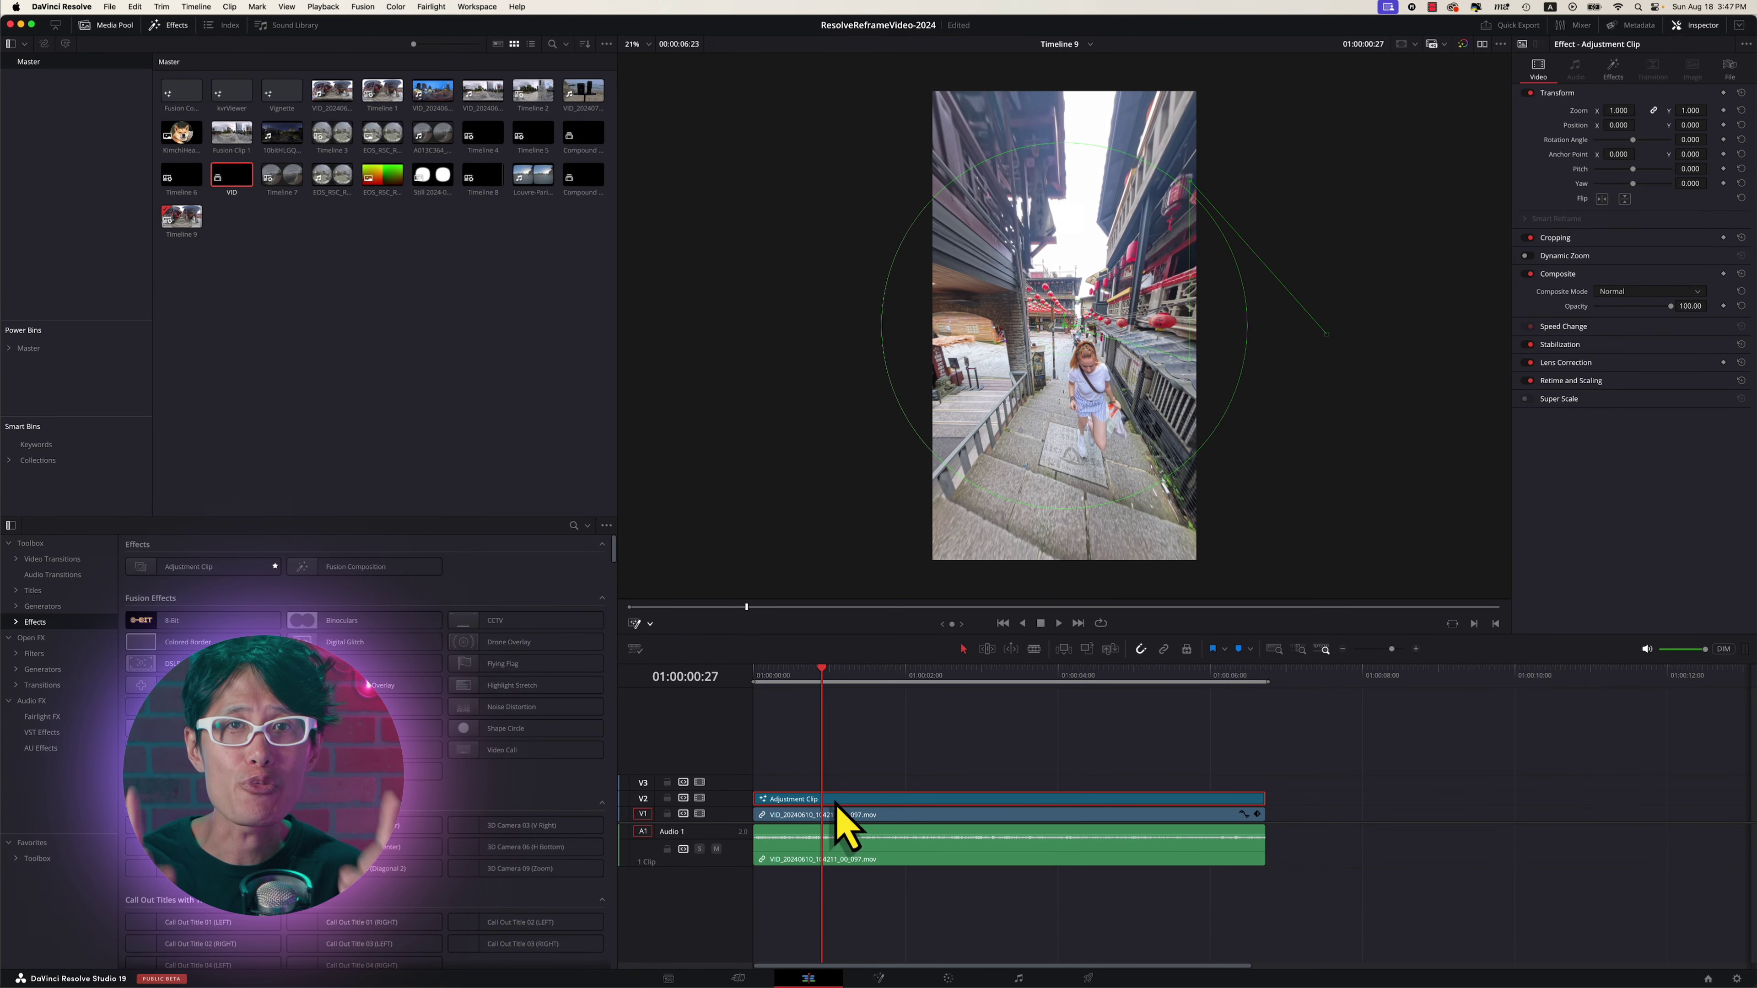
pyautogui.click(1613, 69)
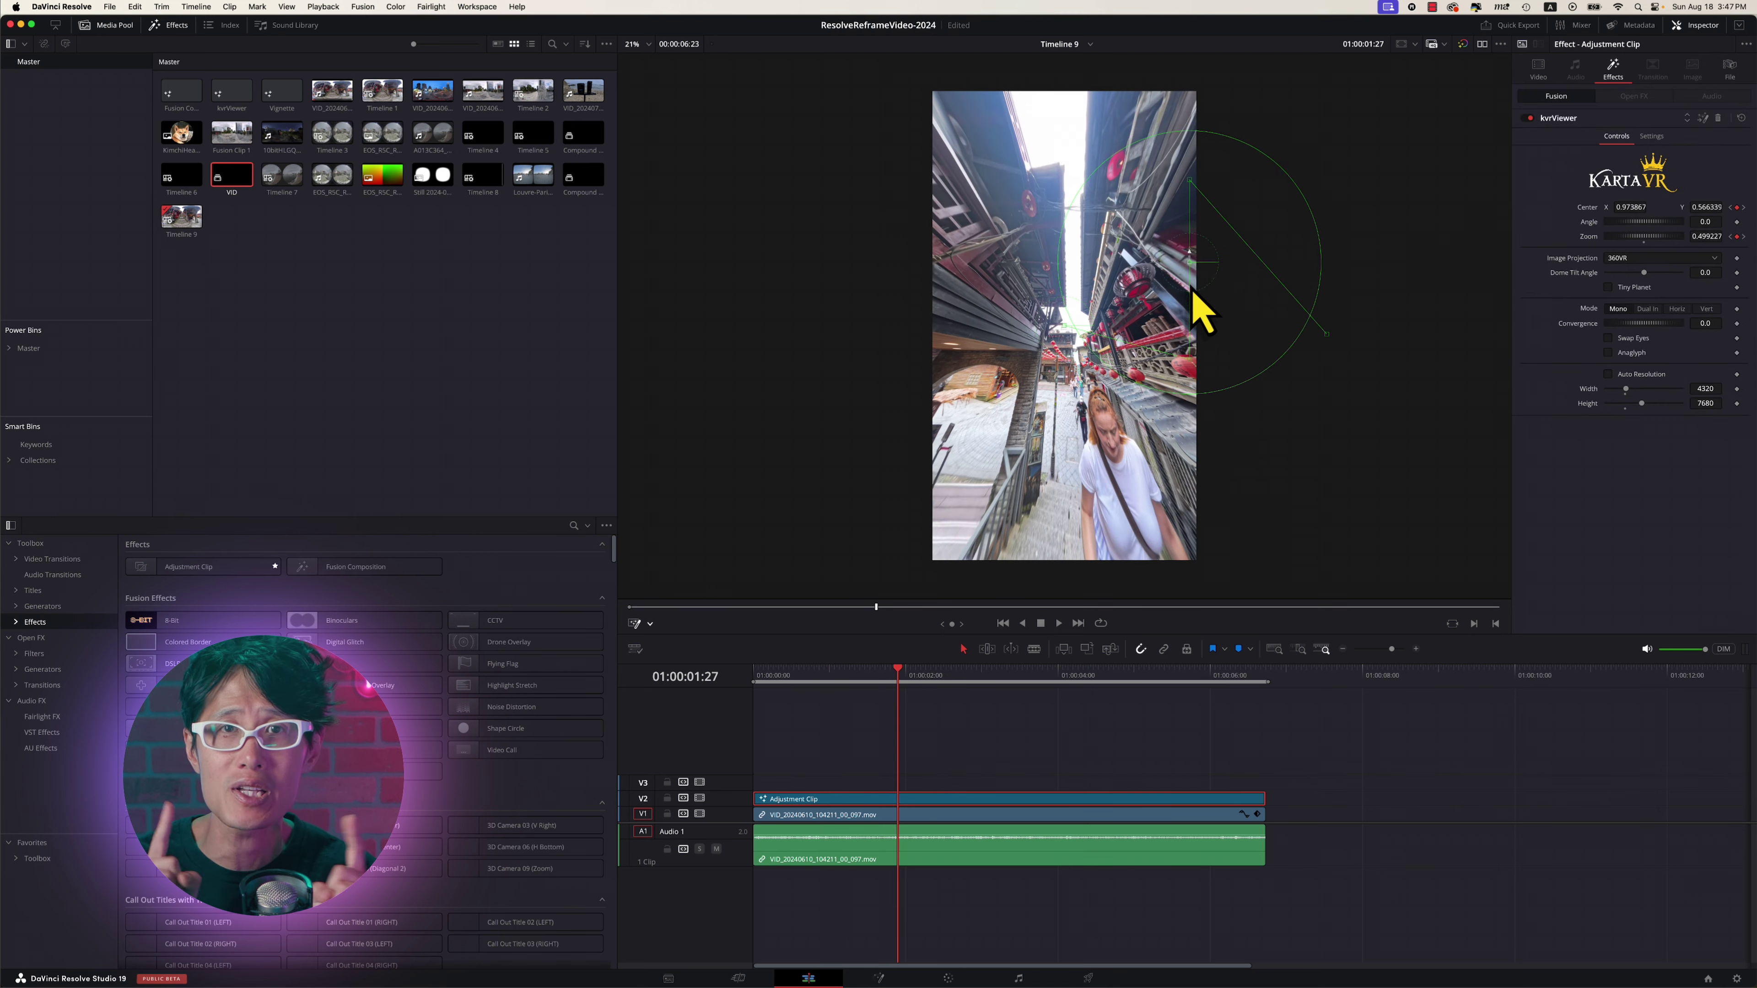
# Step: Re-aim and zoom the reframe onto the woman on the lantern-lined stairs, then go to Deliver
pyautogui.moveTo(1192, 292)
pyautogui.mouseDown()
pyautogui.moveTo(1196, 321)
pyautogui.moveTo(1267, 287)
pyautogui.moveTo(1399, 282)
pyautogui.moveTo(1195, 325)
pyautogui.mouseUp()
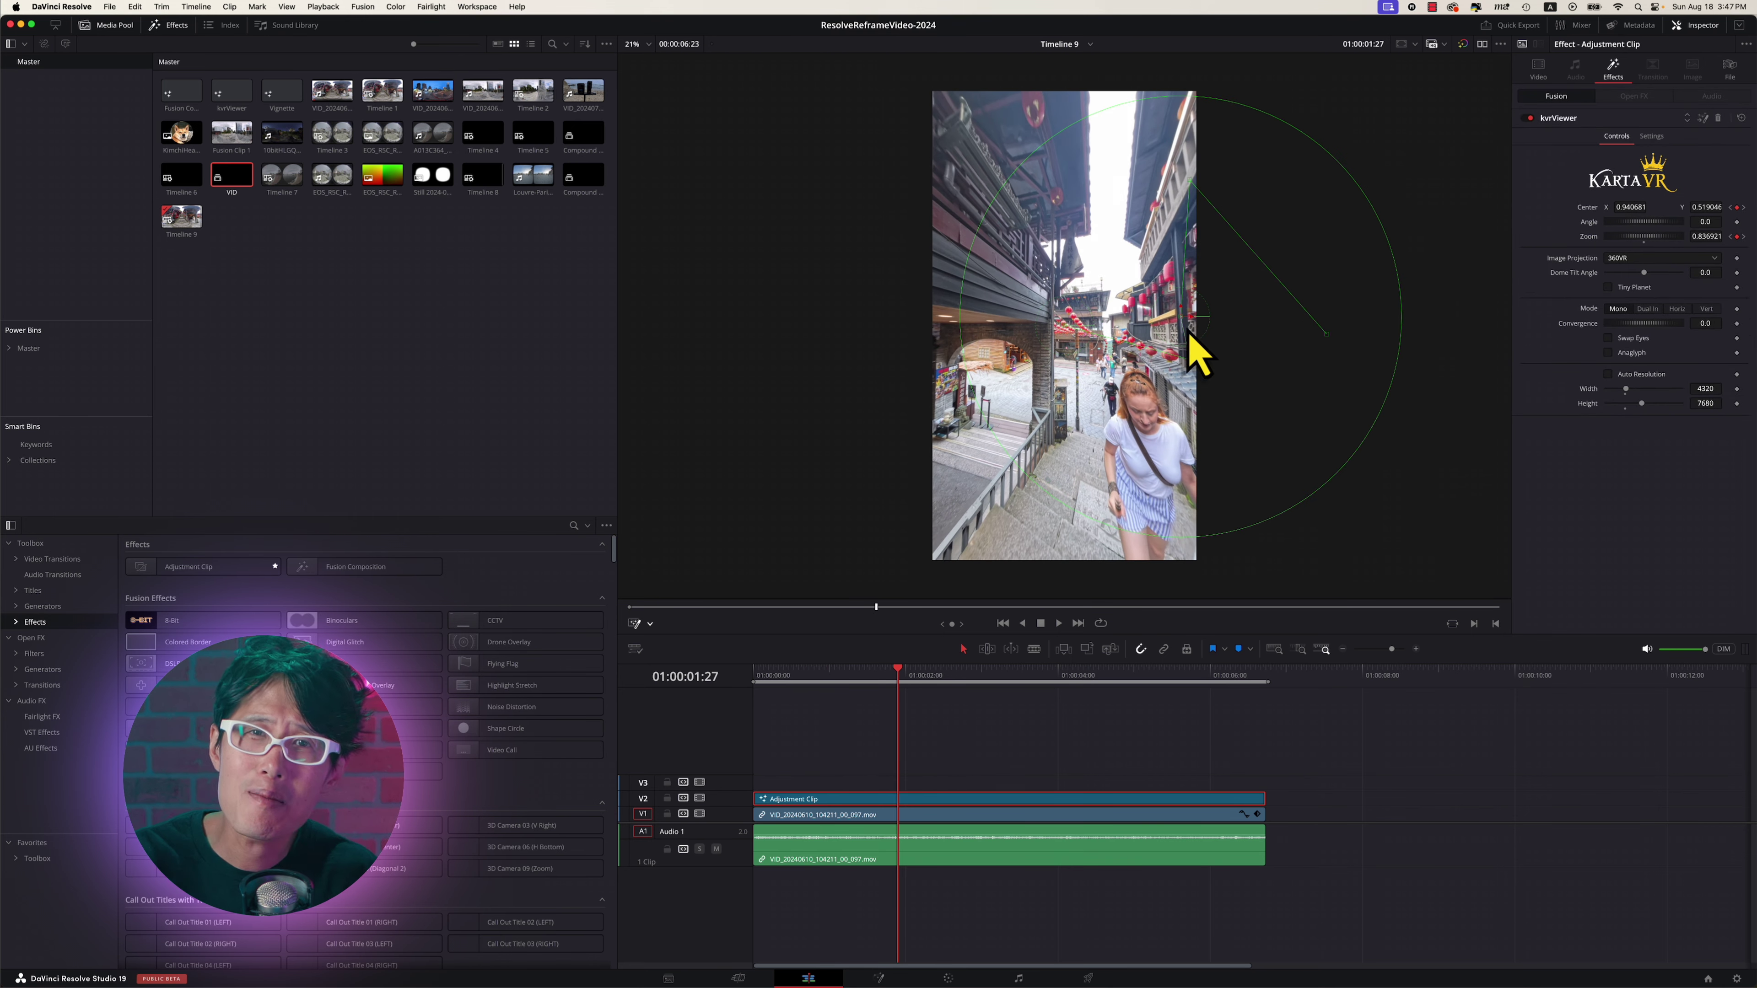
pyautogui.moveTo(1200, 334); pyautogui.dragTo(958, 401)
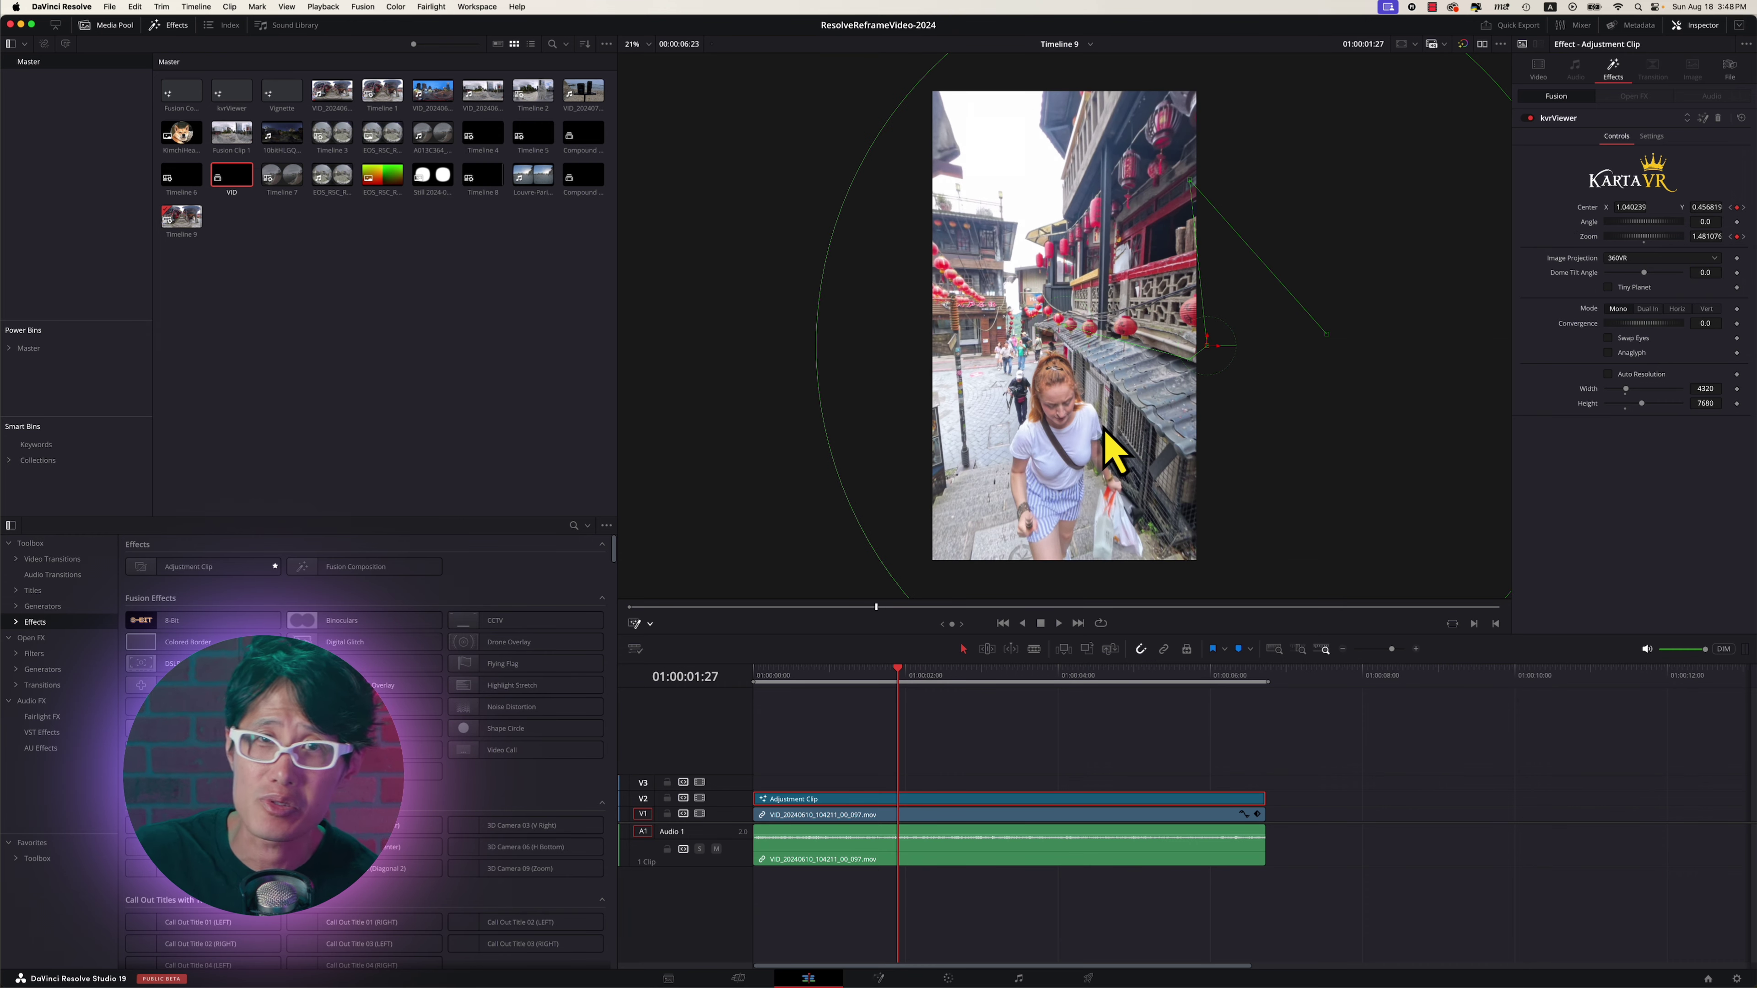
pyautogui.scroll(-3, 1264, 463)
pyautogui.moveTo(1107, 965)
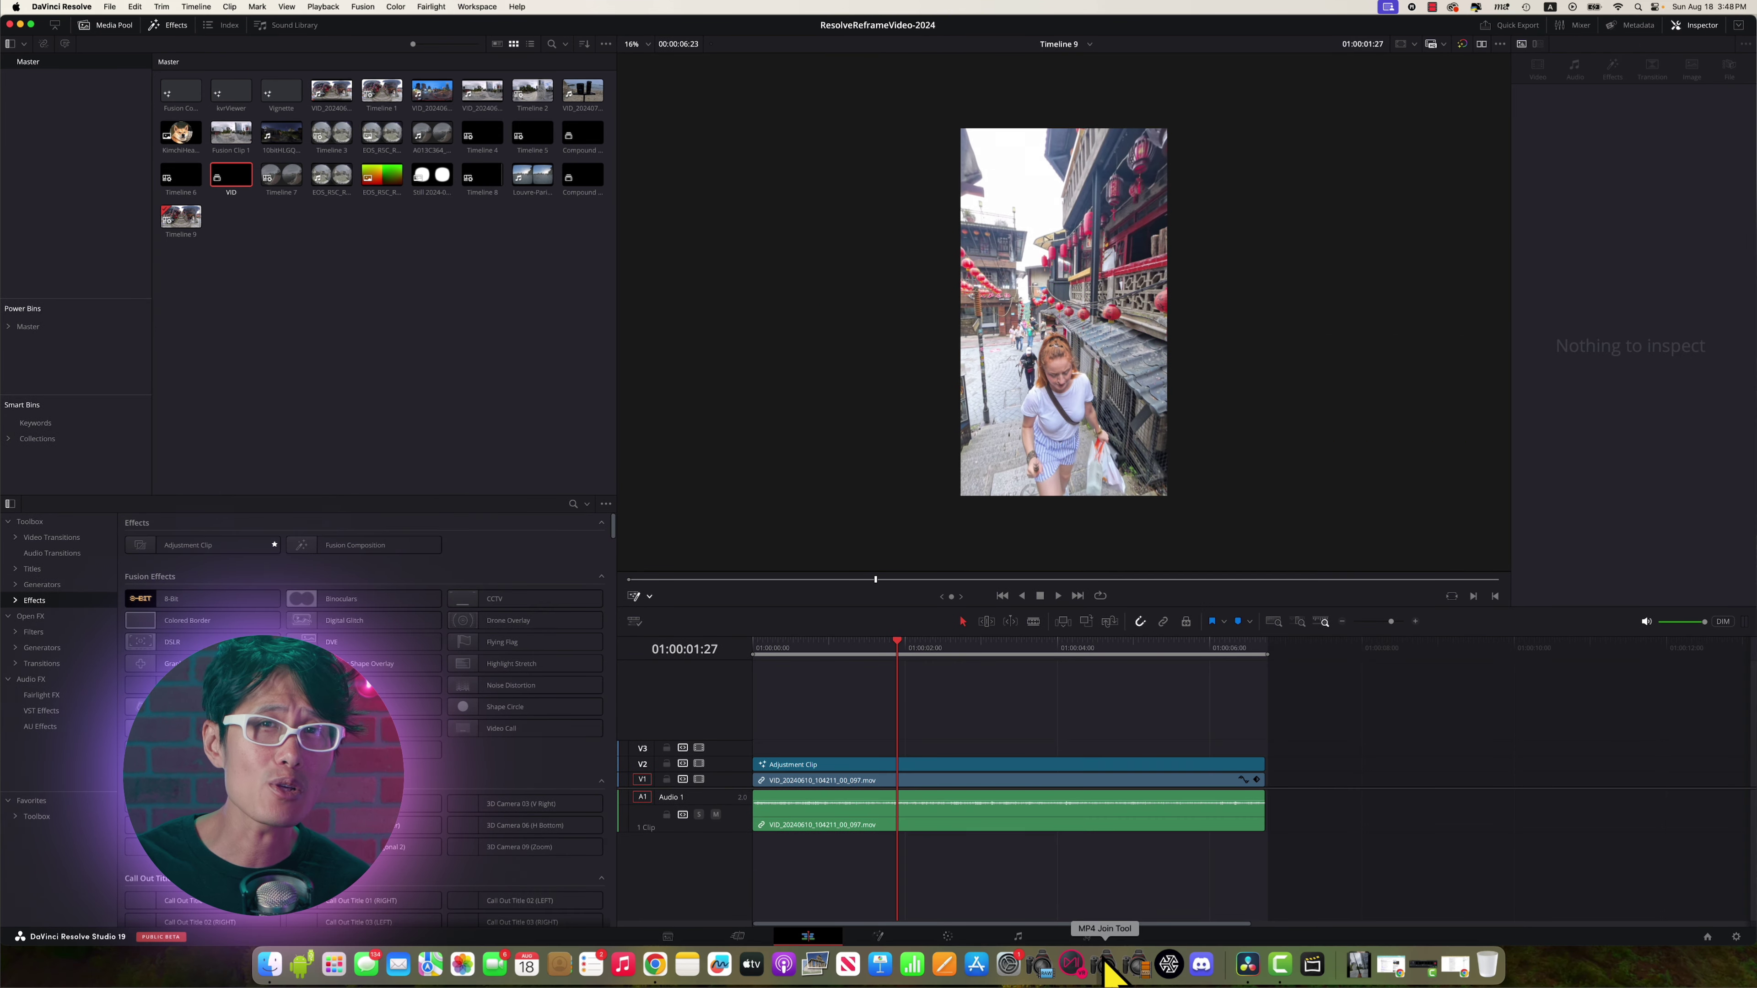
pyautogui.click(1089, 938)
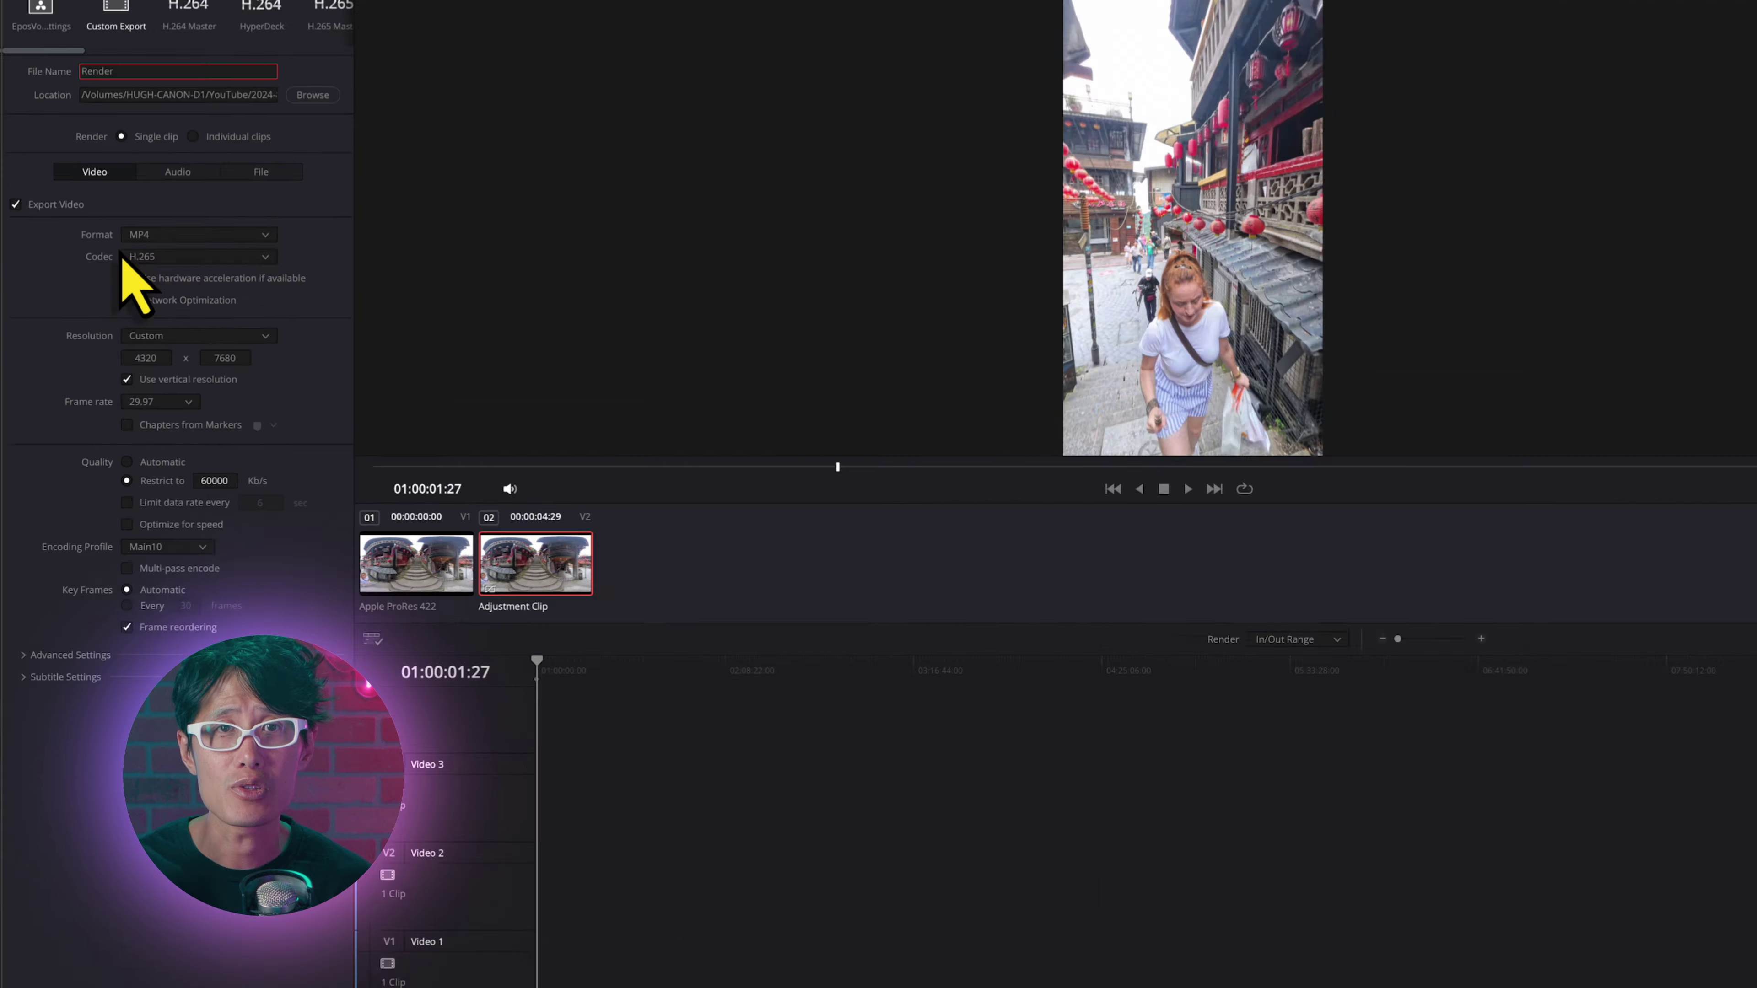
# Step: Set the render format to MP4 with the H.265 codec
pyautogui.click(121, 250)
pyautogui.click(463, 654)
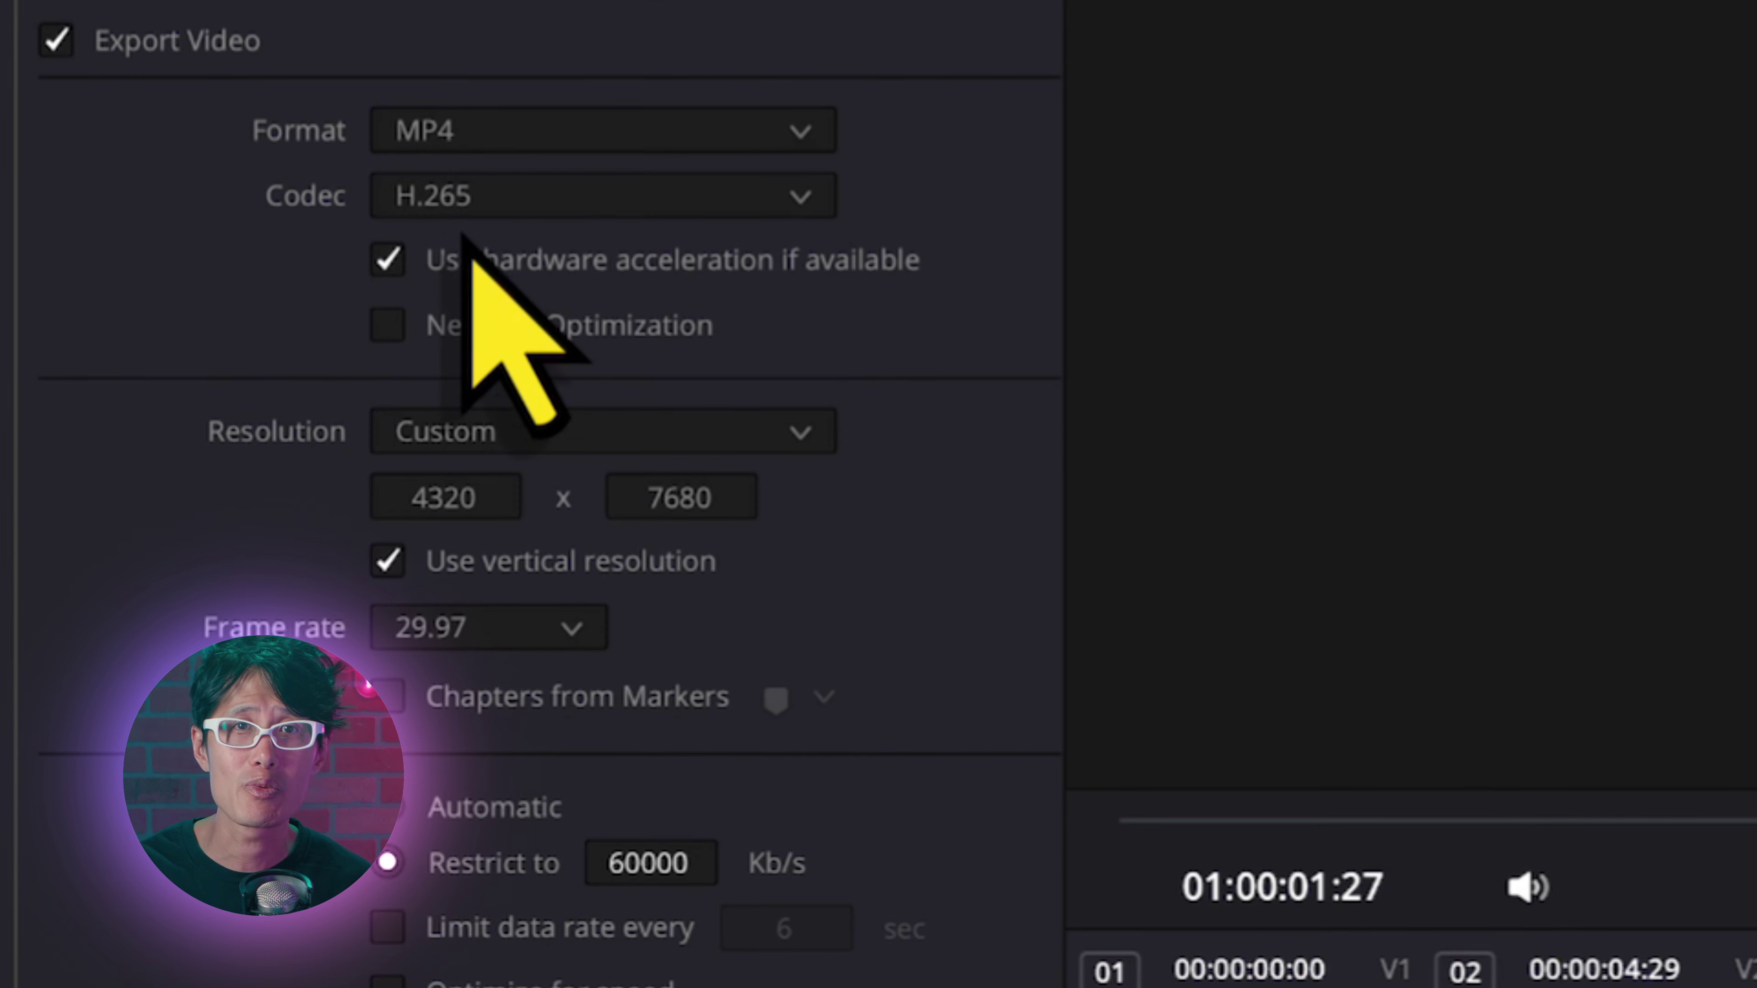
pyautogui.click(463, 196)
pyautogui.click(450, 312)
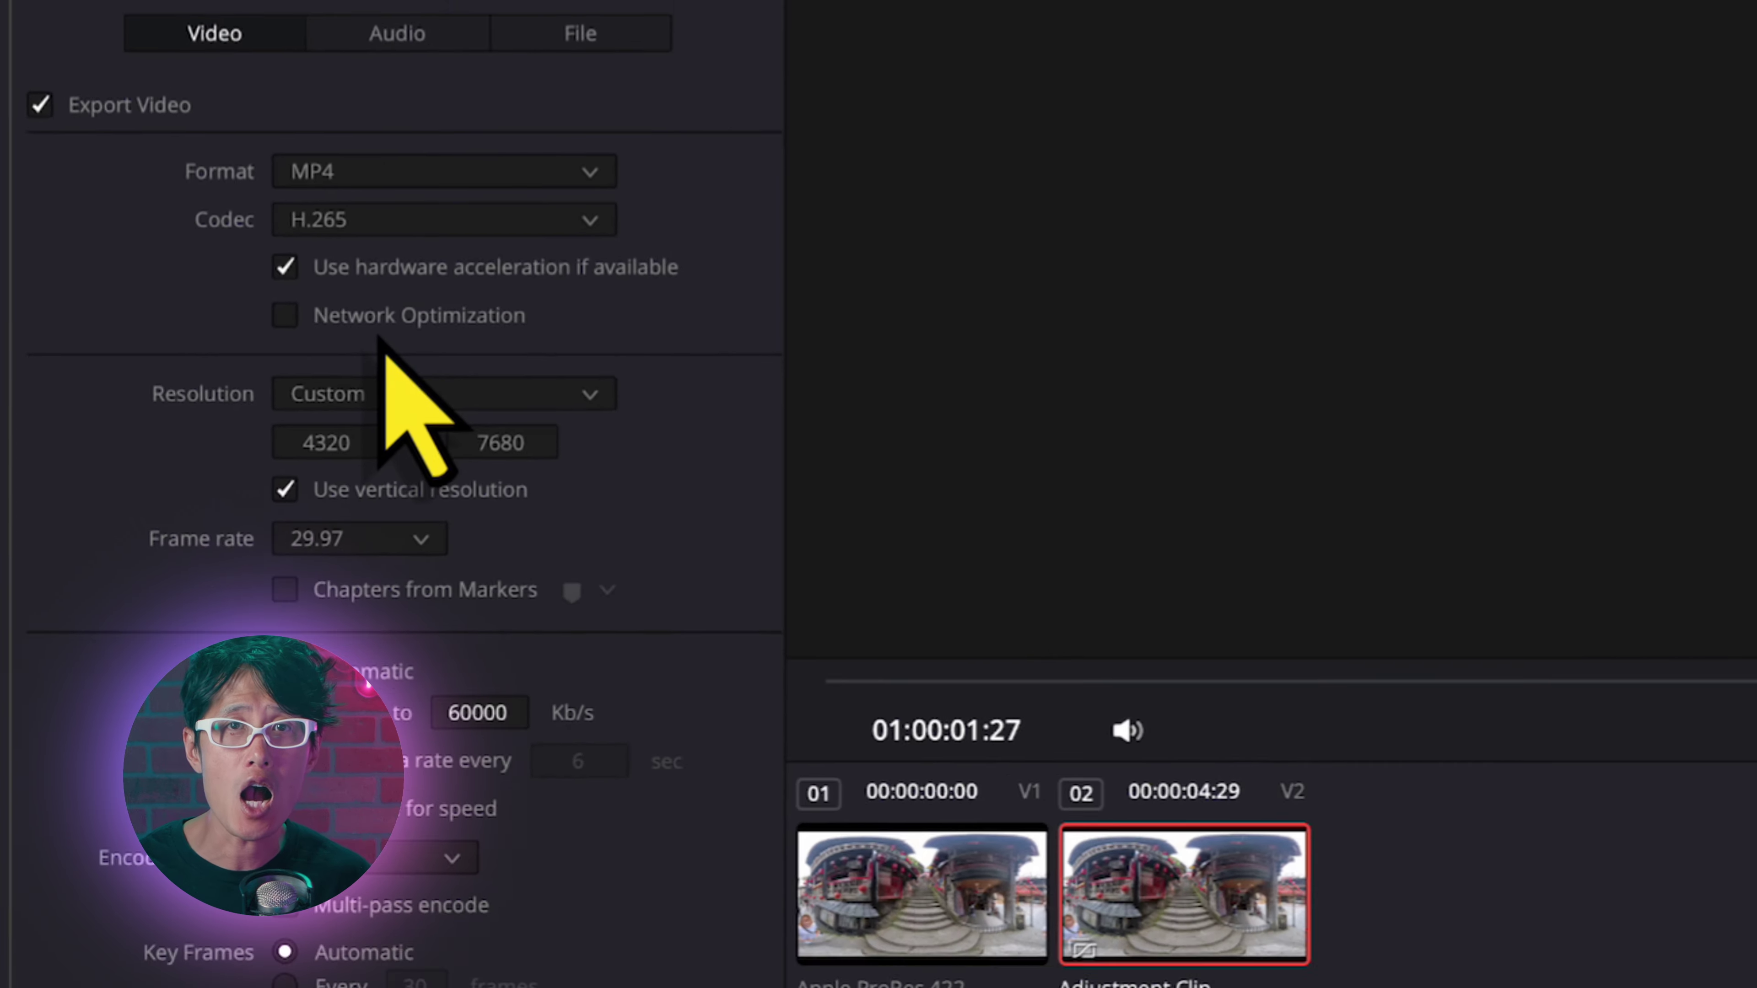
# Step: Turn on audio normalization, optimizing to the YouTube loudness standard
pyautogui.click(130, 201)
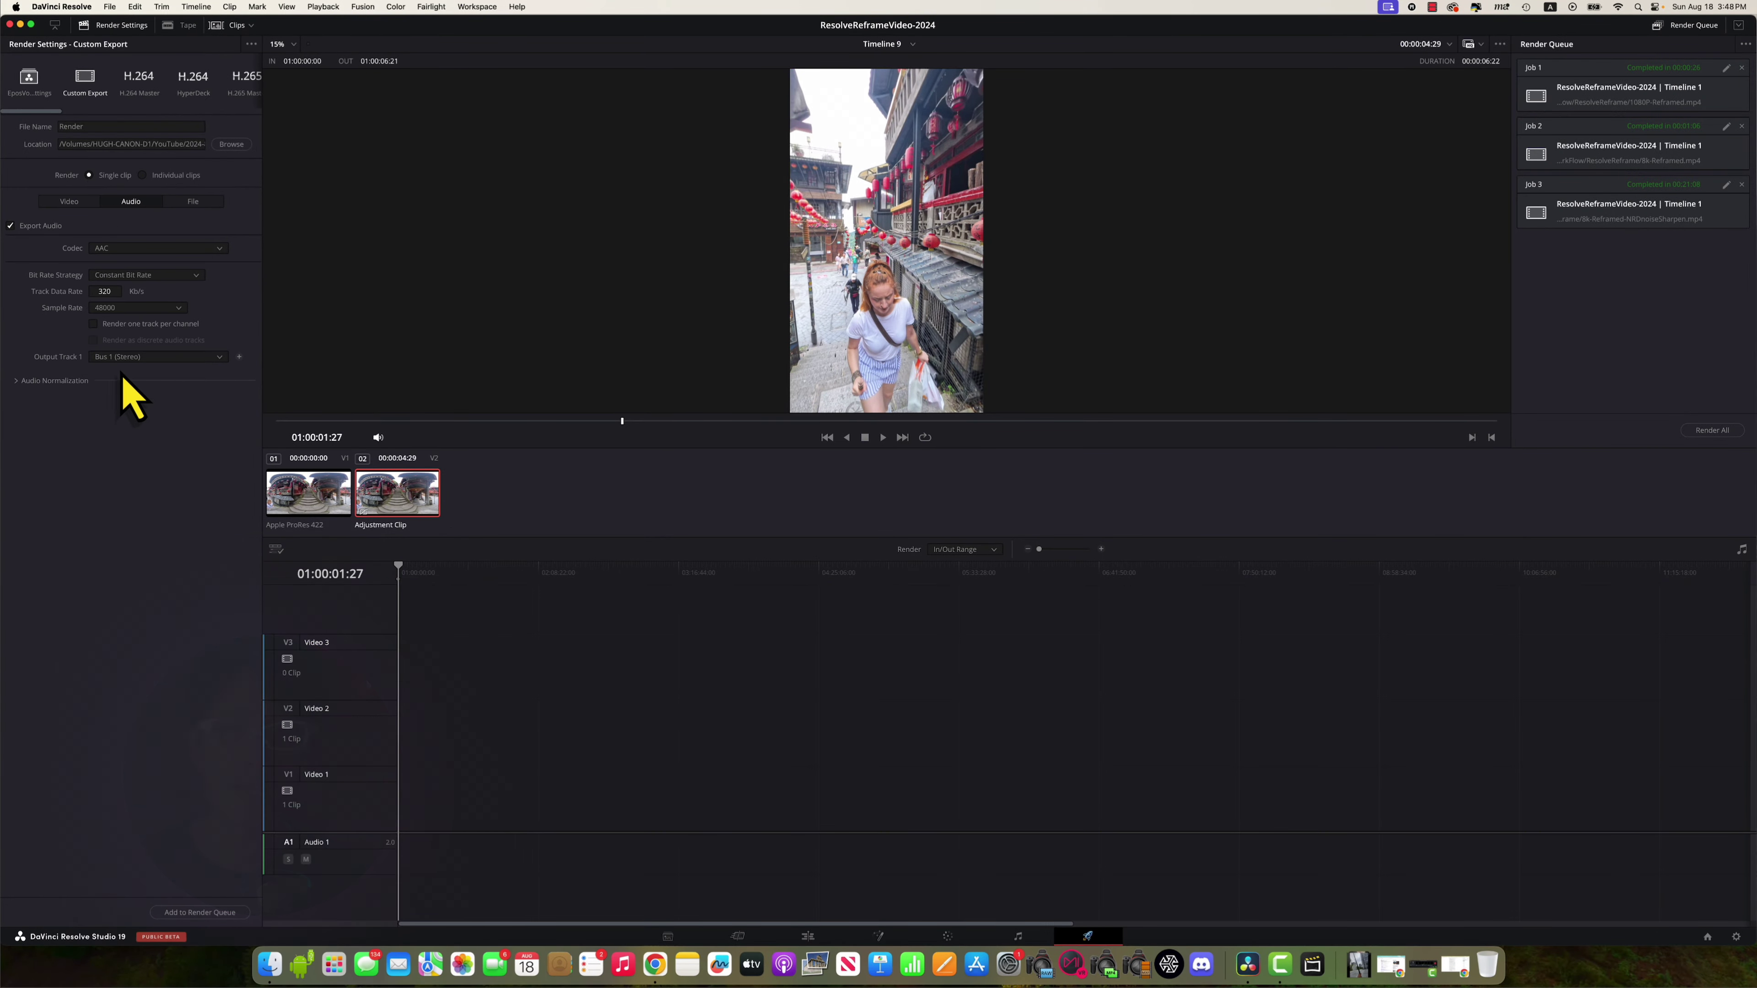
pyautogui.click(18, 381)
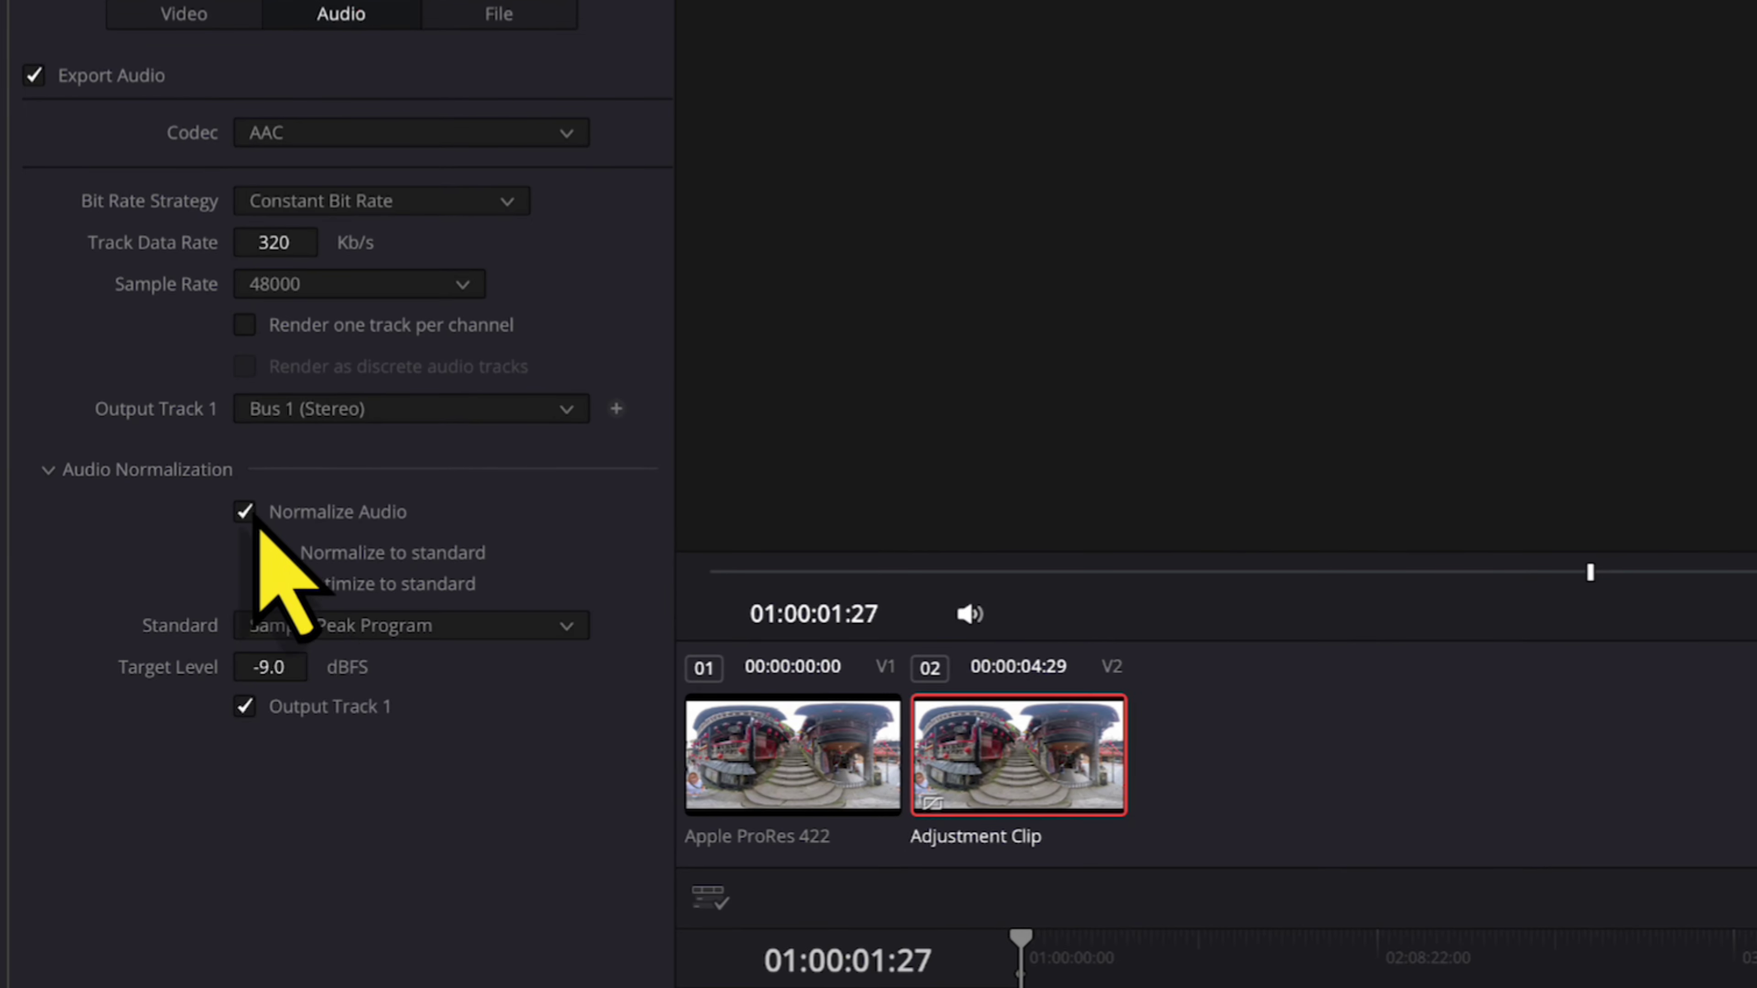
pyautogui.click(339, 626)
pyautogui.scroll(-3, 301, 900)
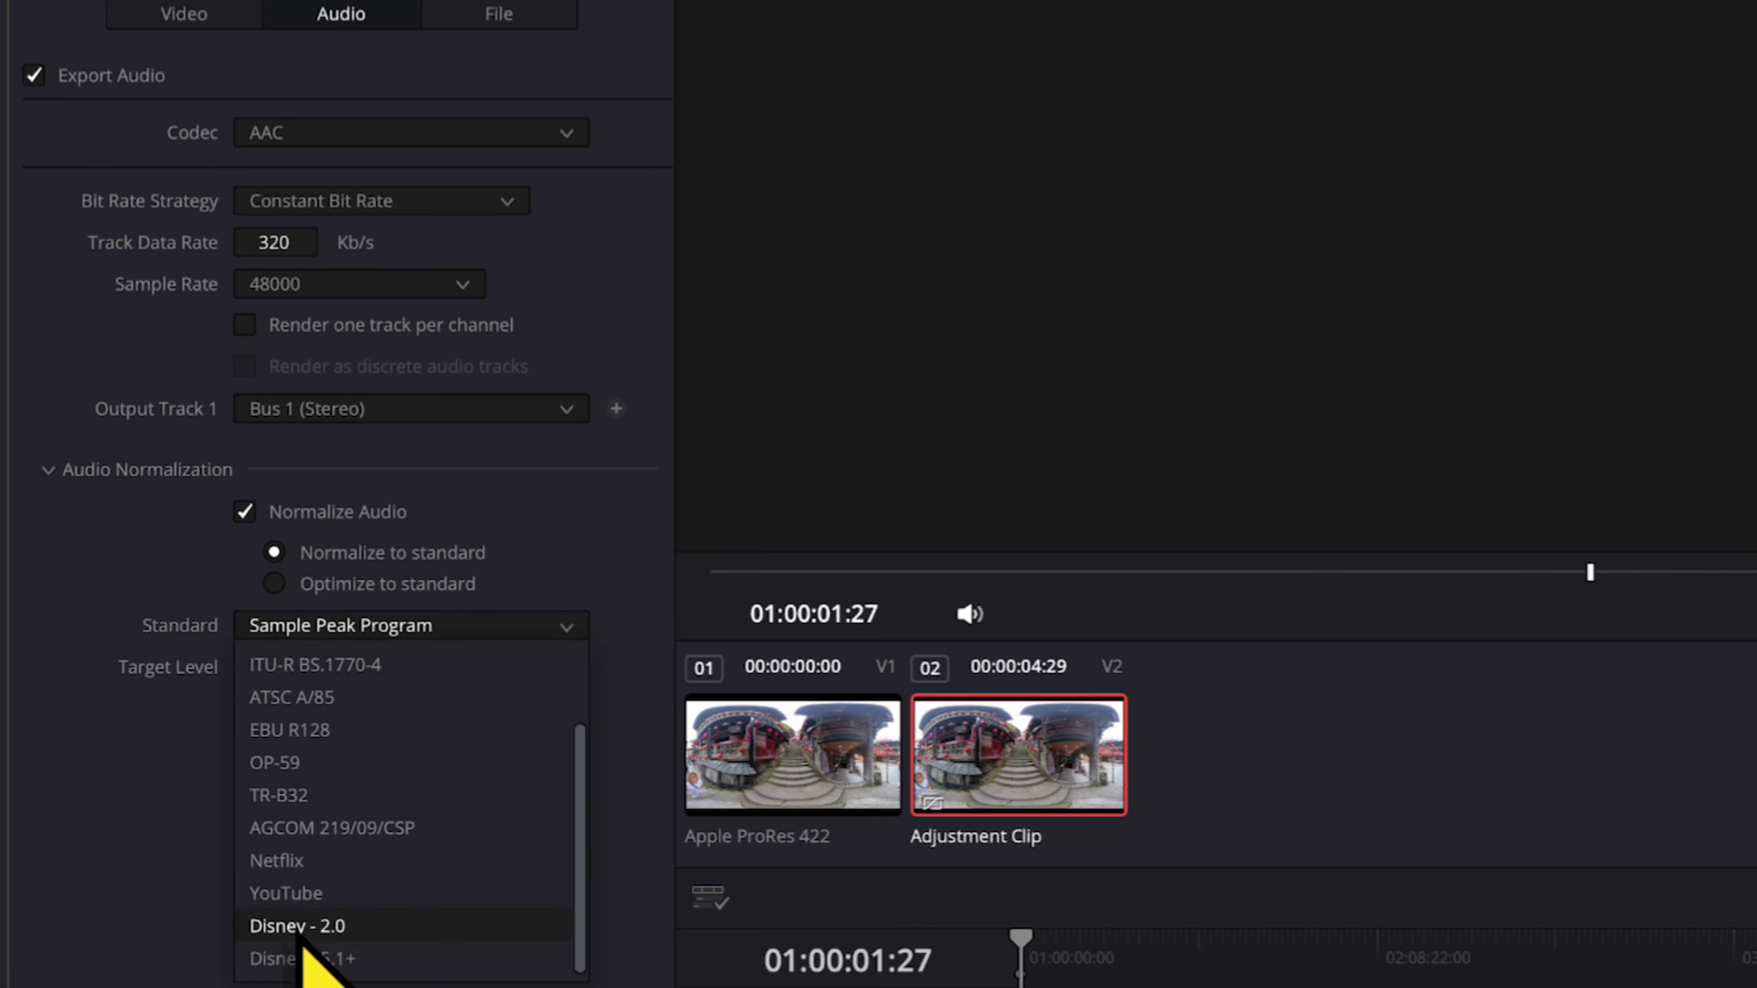
pyautogui.click(291, 899)
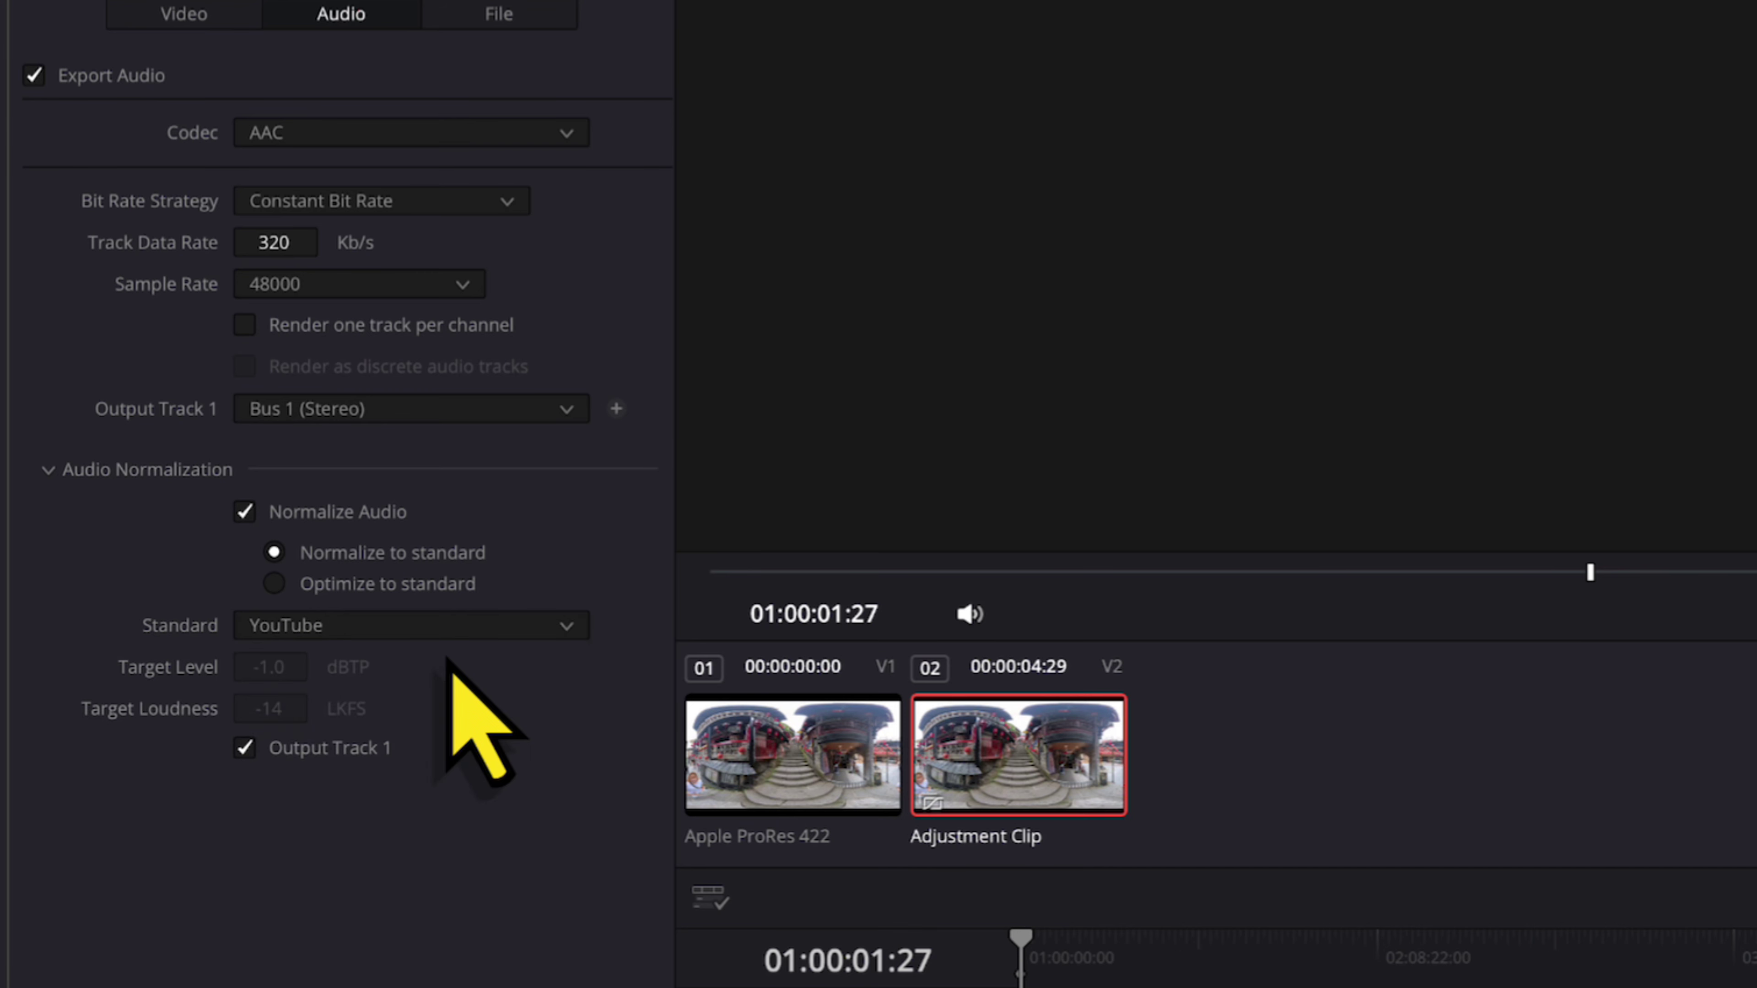
pyautogui.click(274, 583)
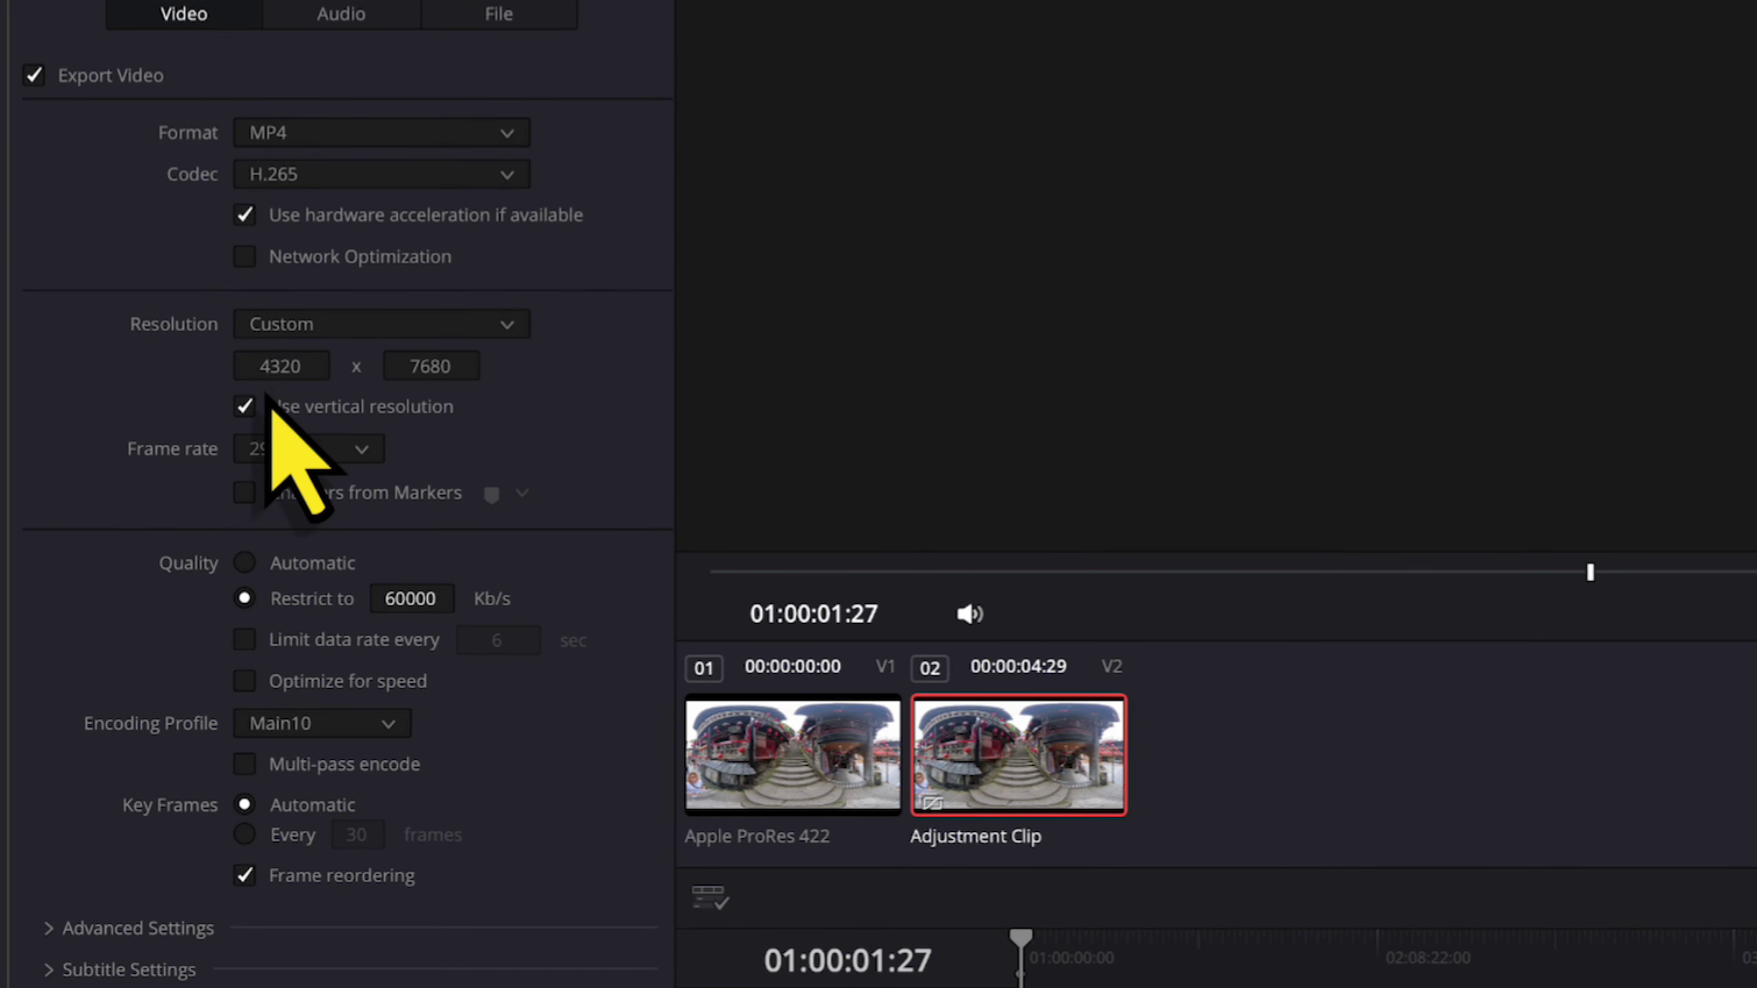
# Step: Set the output width to 1080, restrict bitrate to 30000 Kb/s, and add the job to the render queue
pyautogui.click(313, 364)
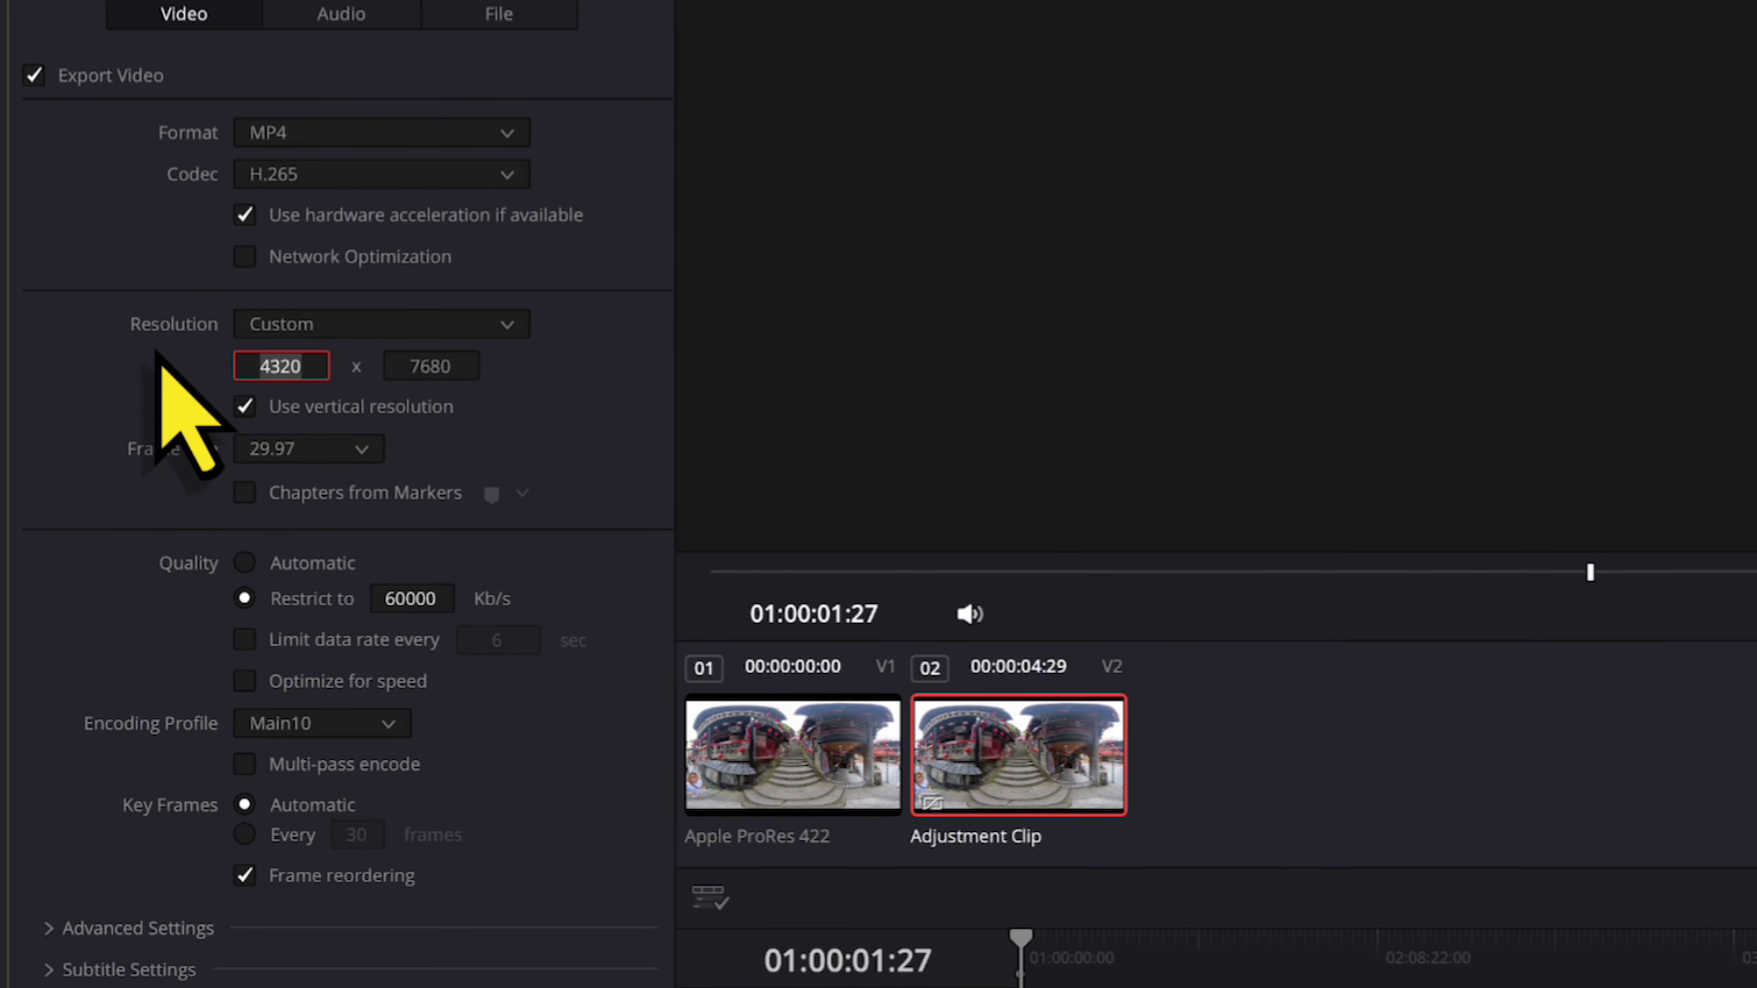
pyautogui.write('1080')
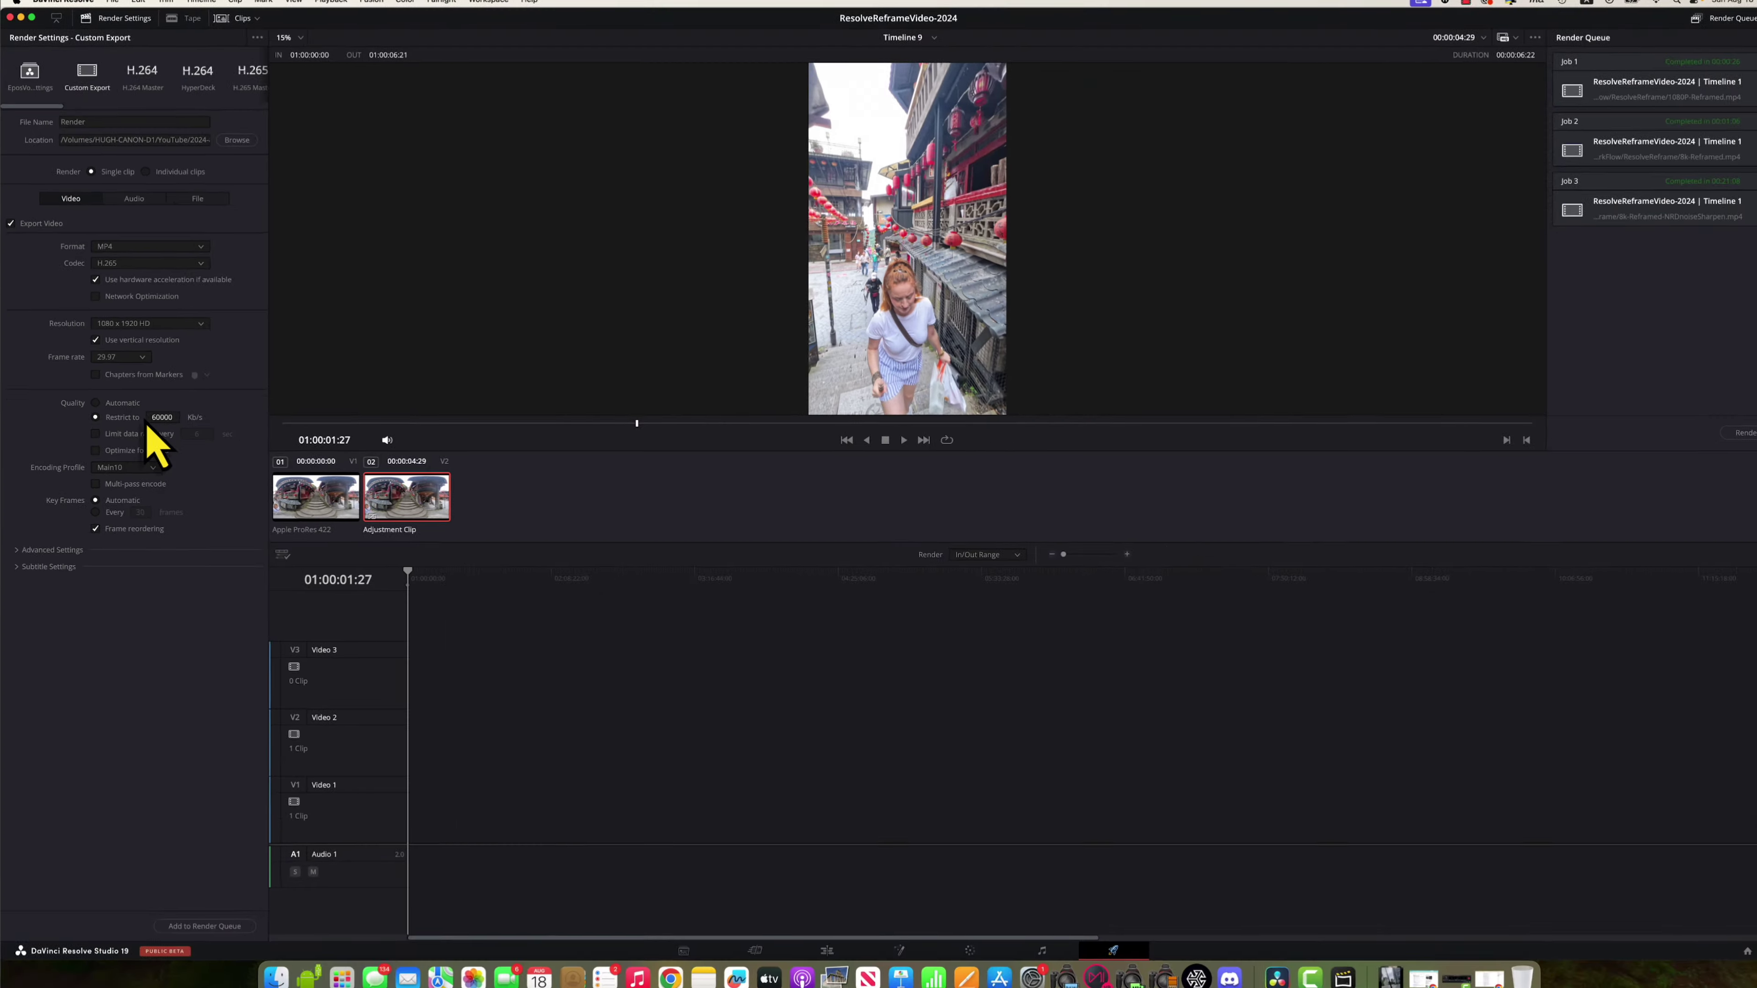
pyautogui.click(396, 557)
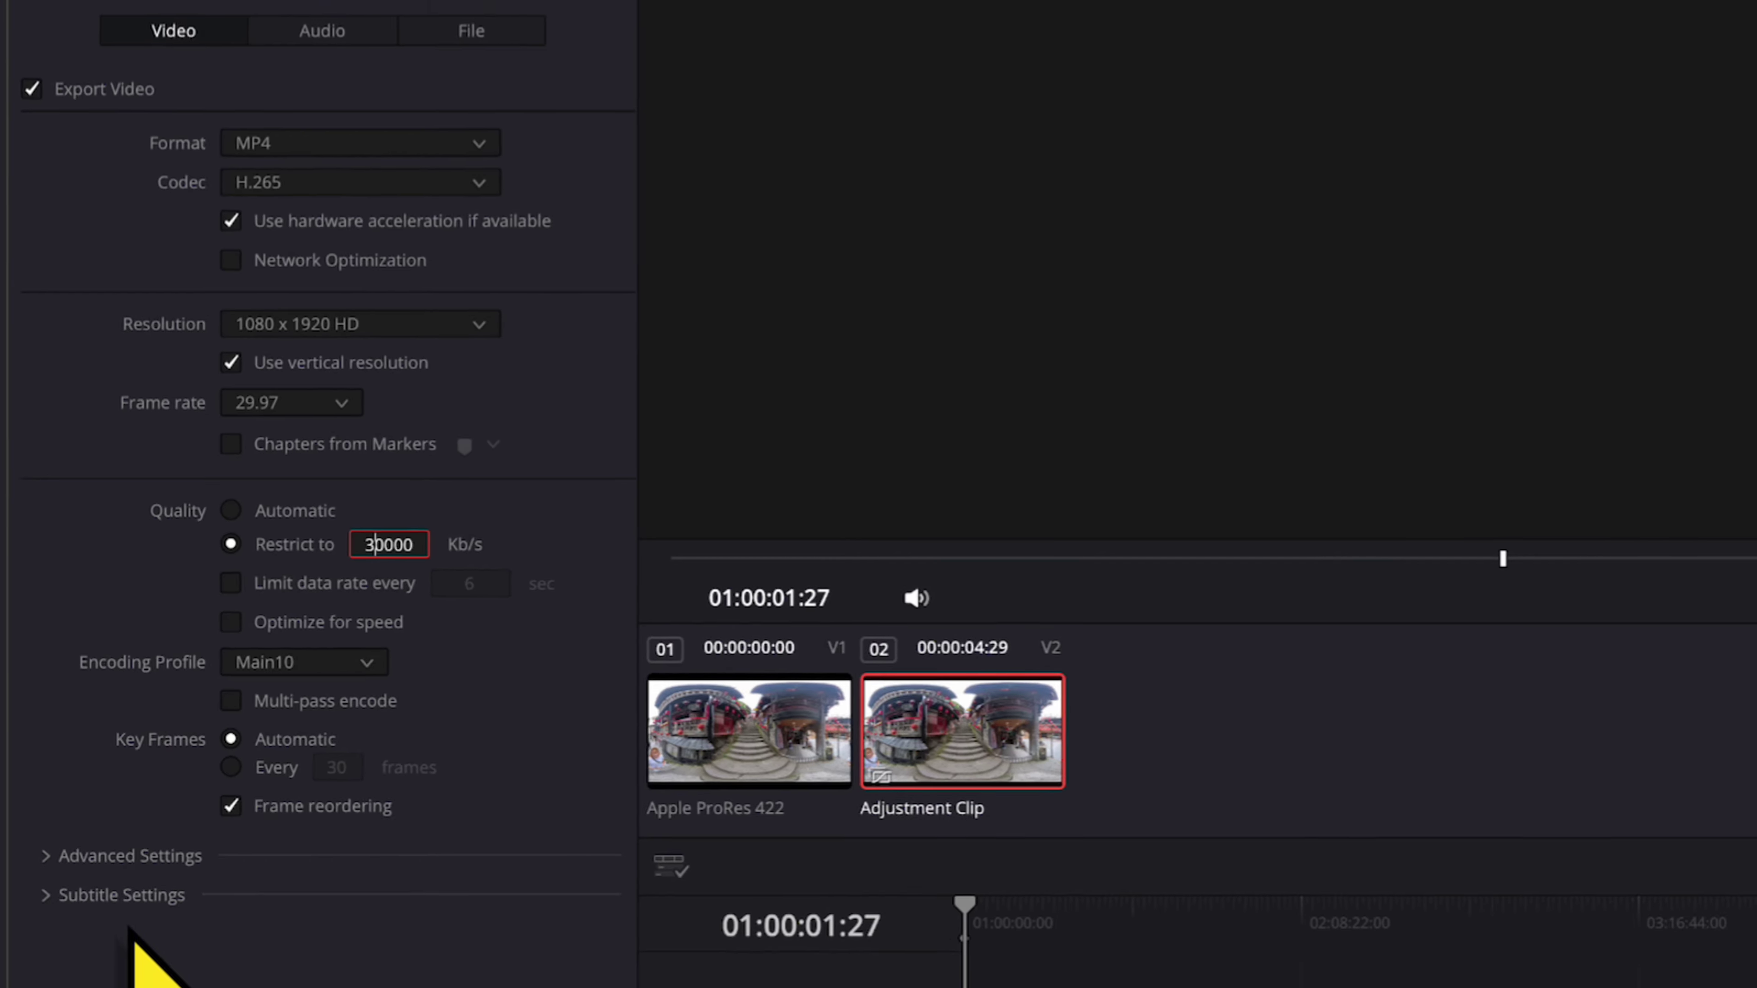
pyautogui.click(82, 887)
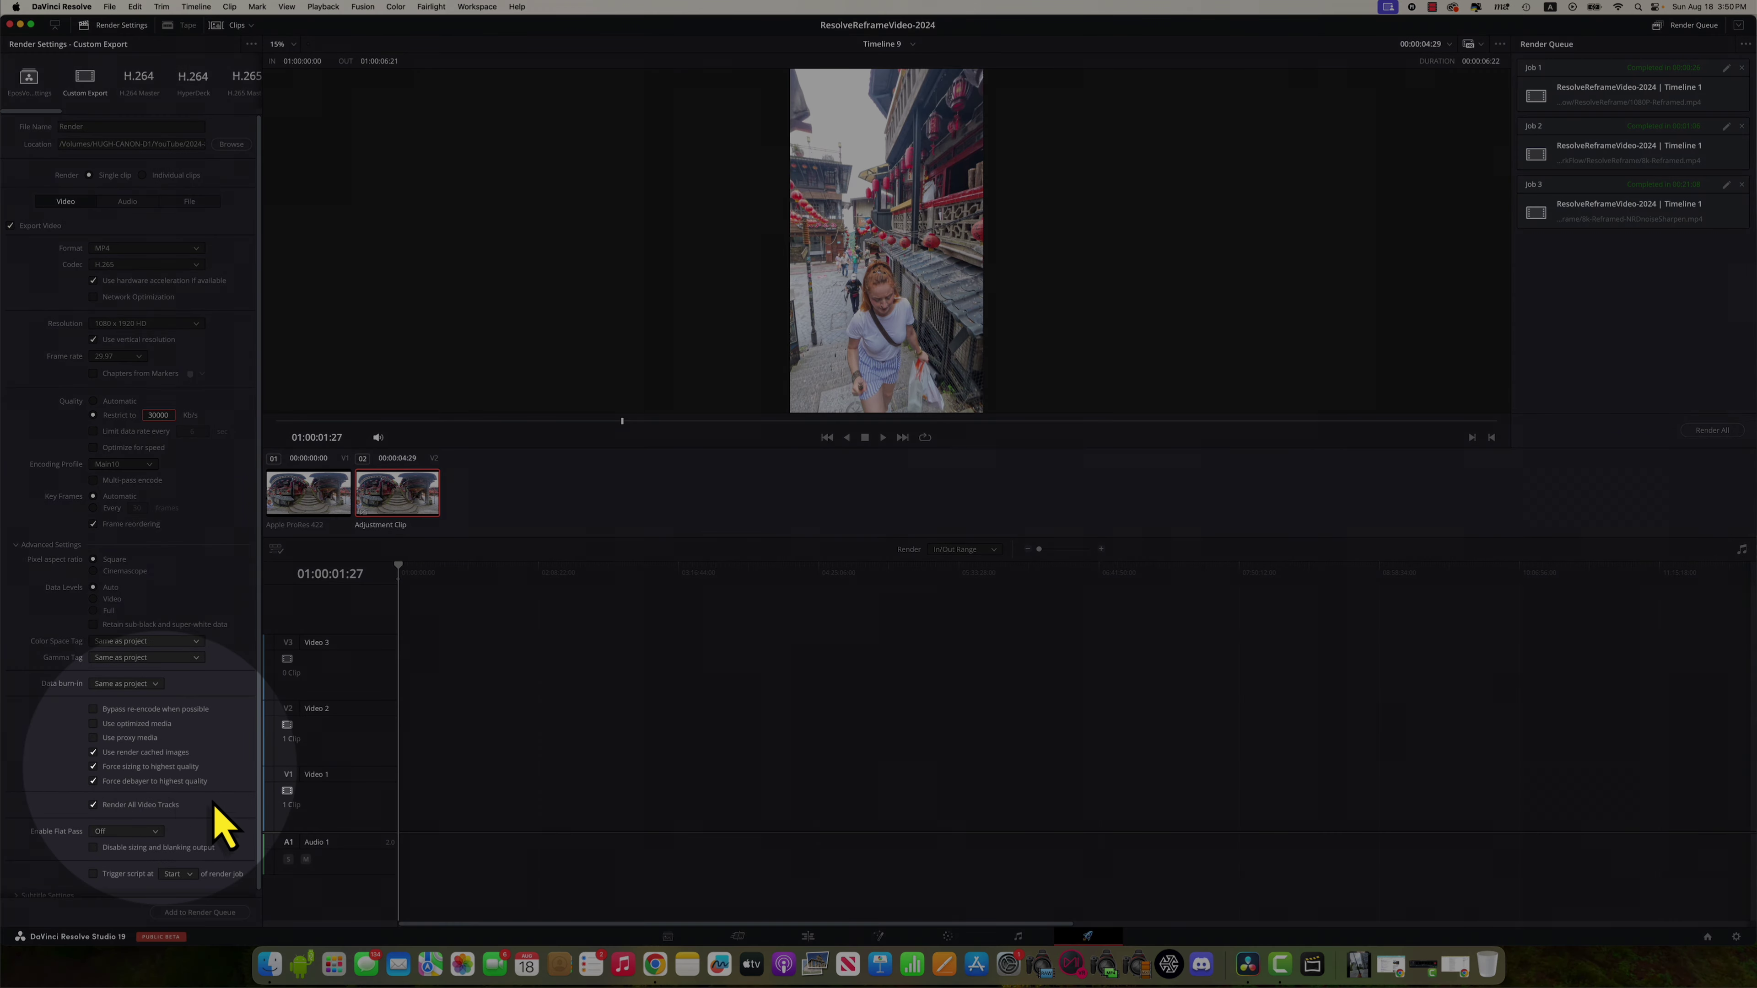
pyautogui.scroll(-1, 216, 827)
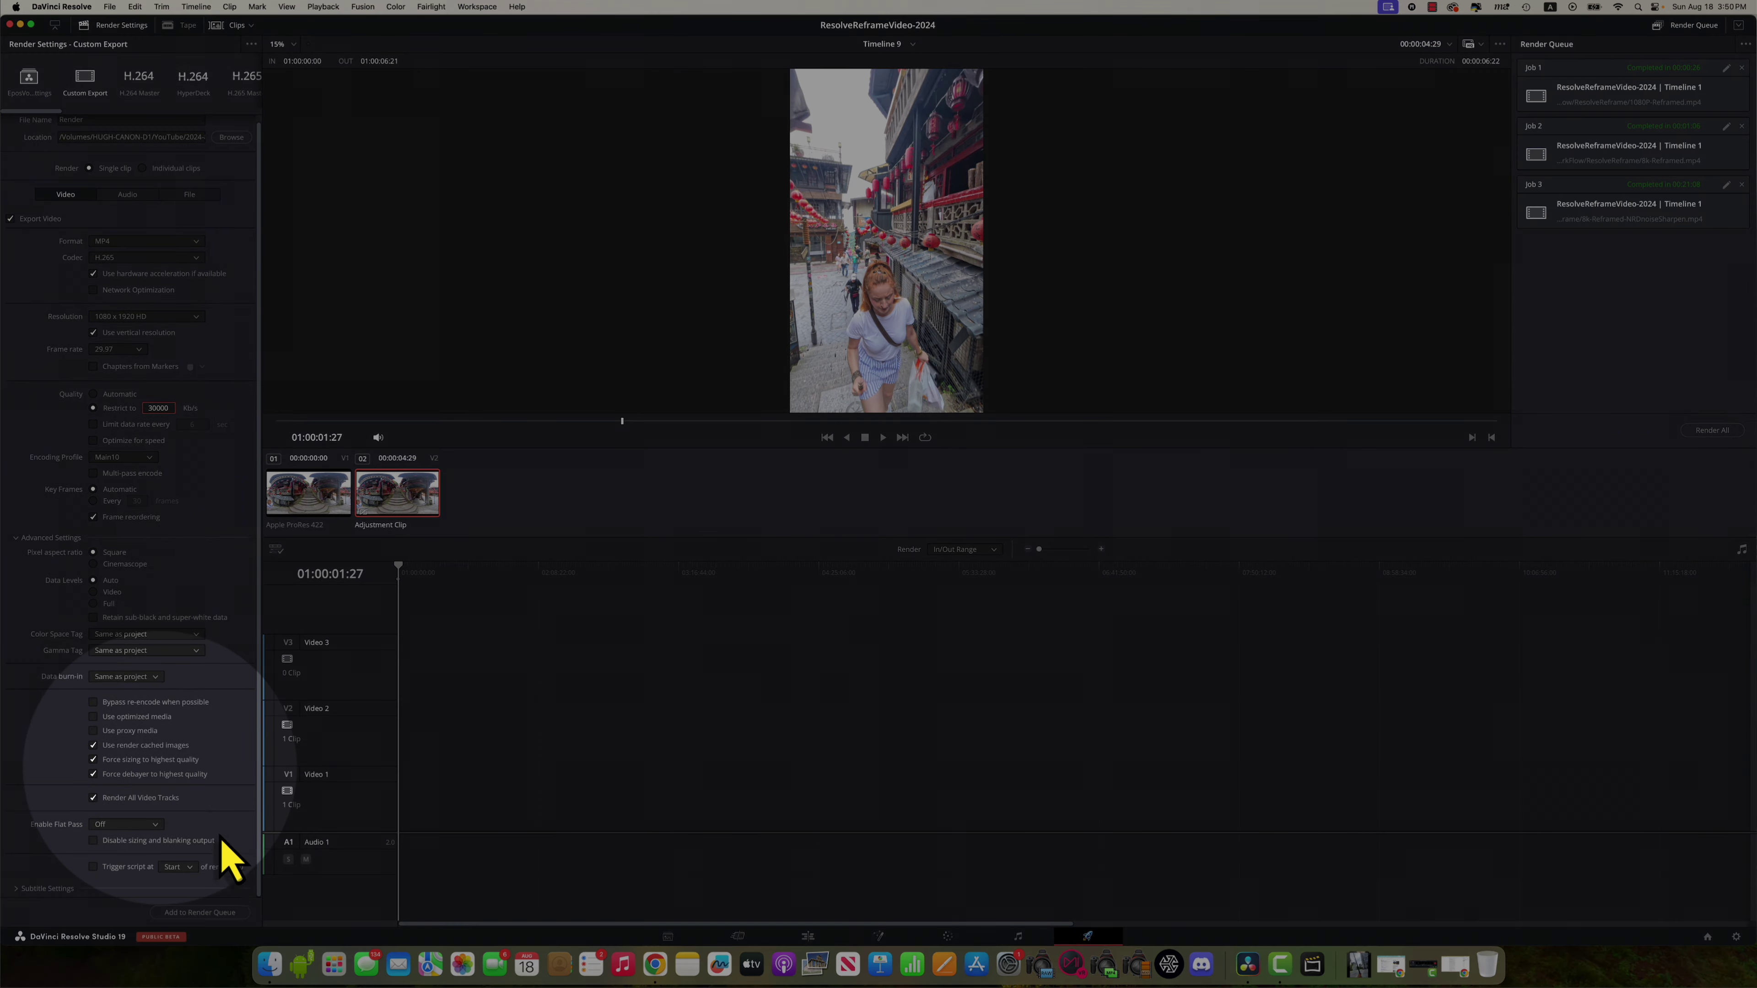
pyautogui.click(199, 913)
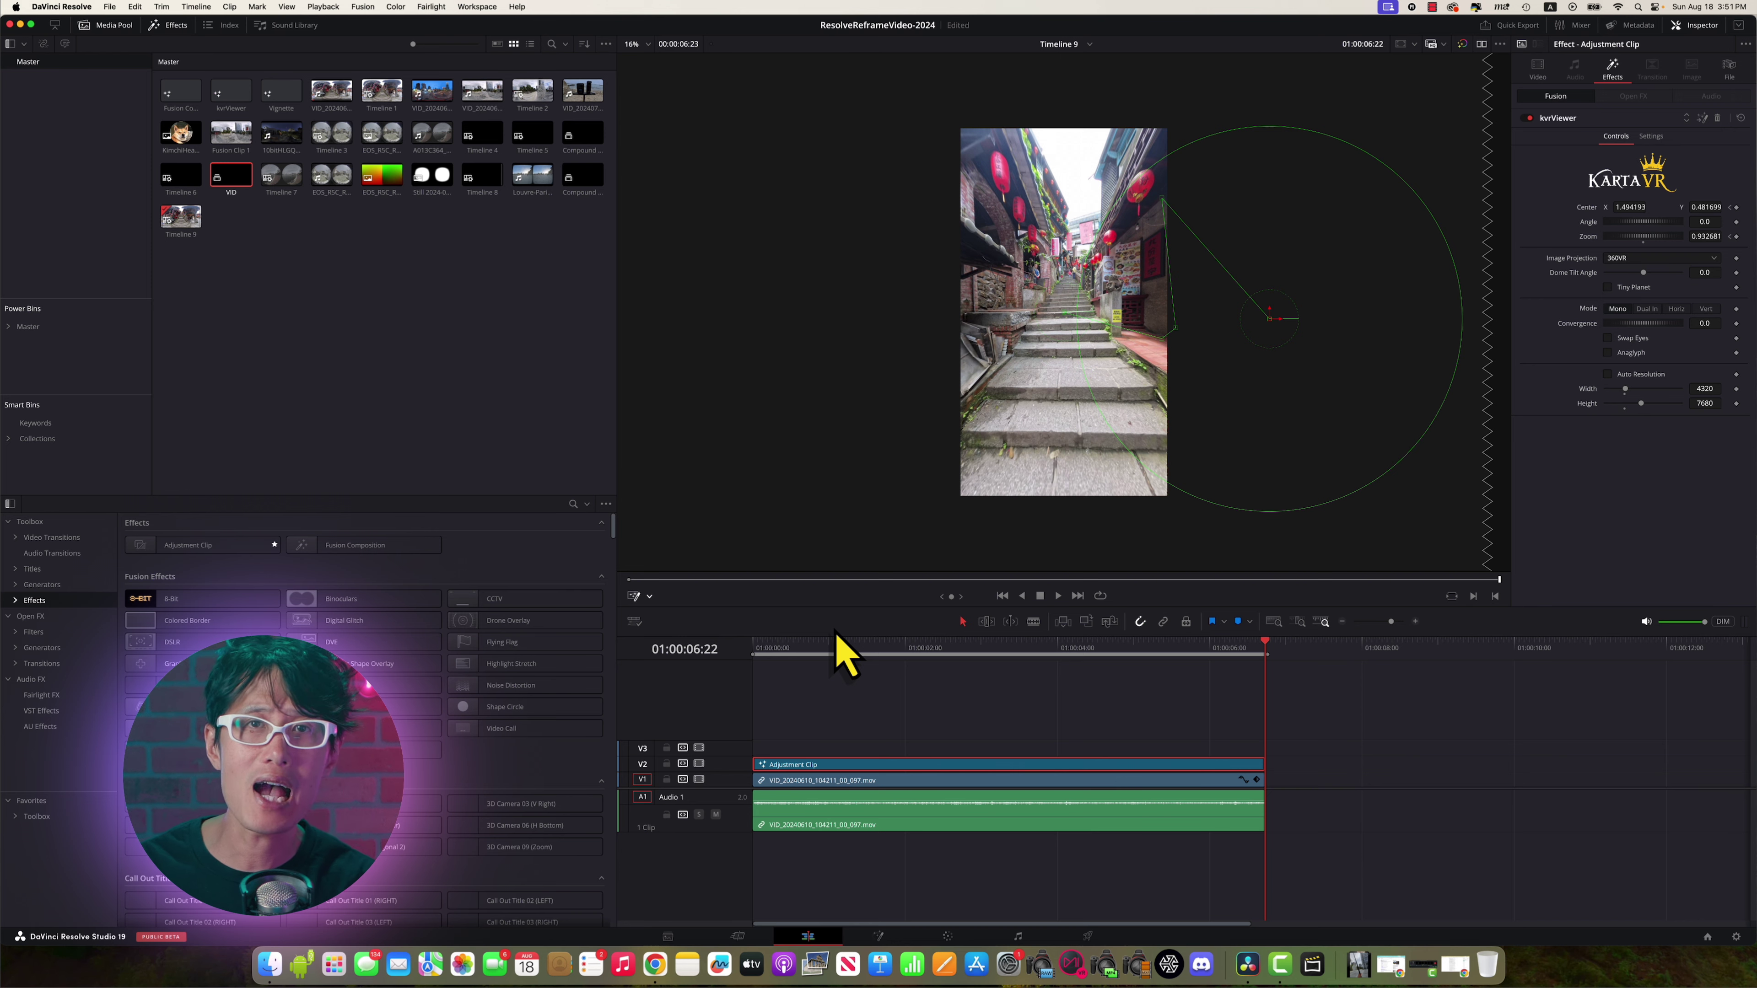
# Step: Open the media pool bin's context menu
pyautogui.rightClick(311, 271)
# Step: Create a new vertical 1080 x 1920 timeline and place the 360 clip on it
pyautogui.moveTo(484, 270)
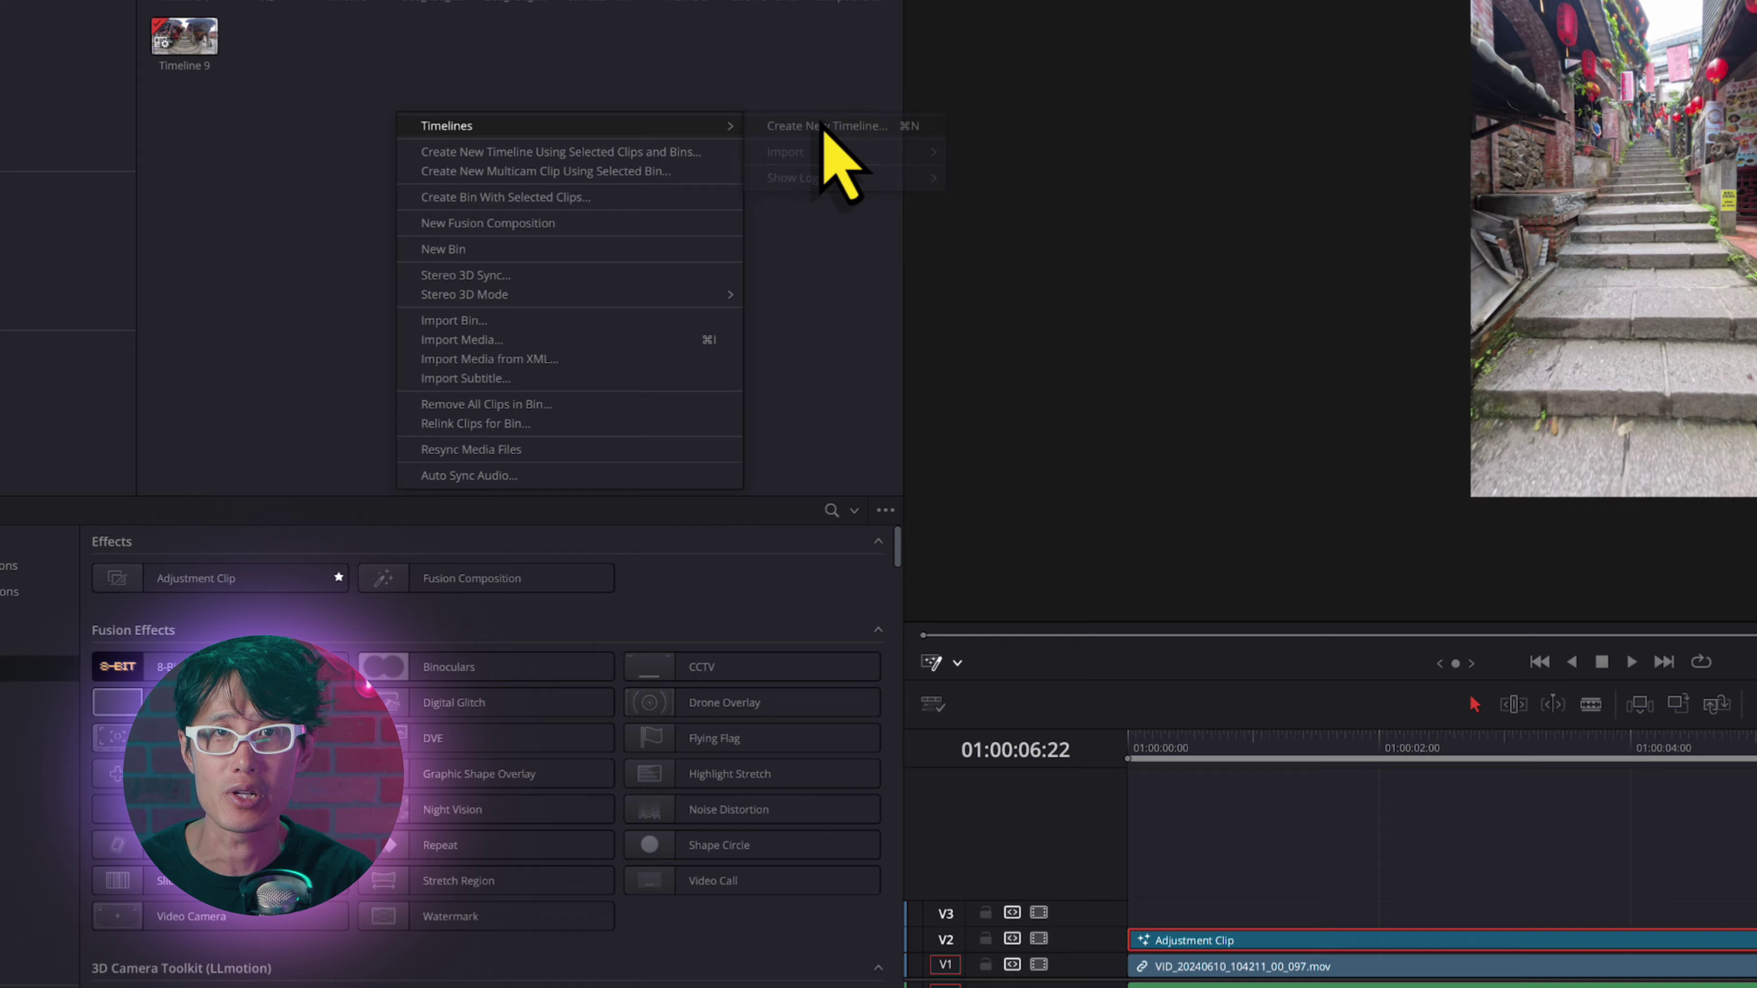
pyautogui.click(824, 125)
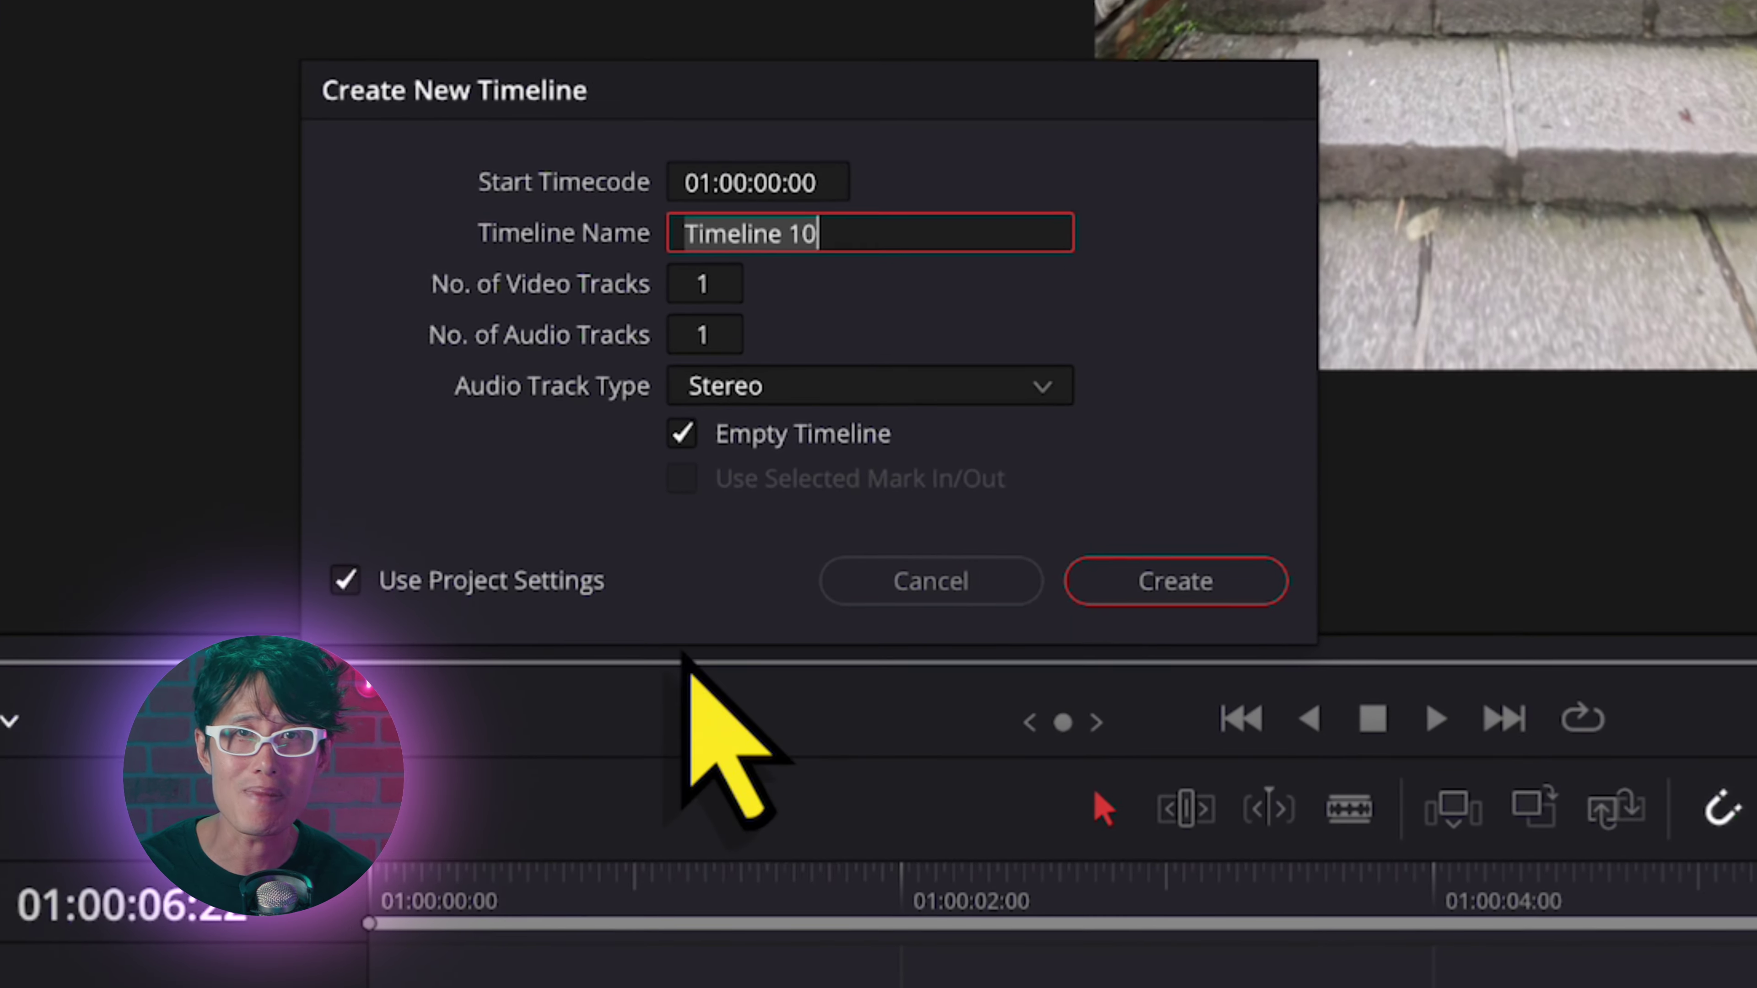
pyautogui.click(345, 580)
pyautogui.click(647, 179)
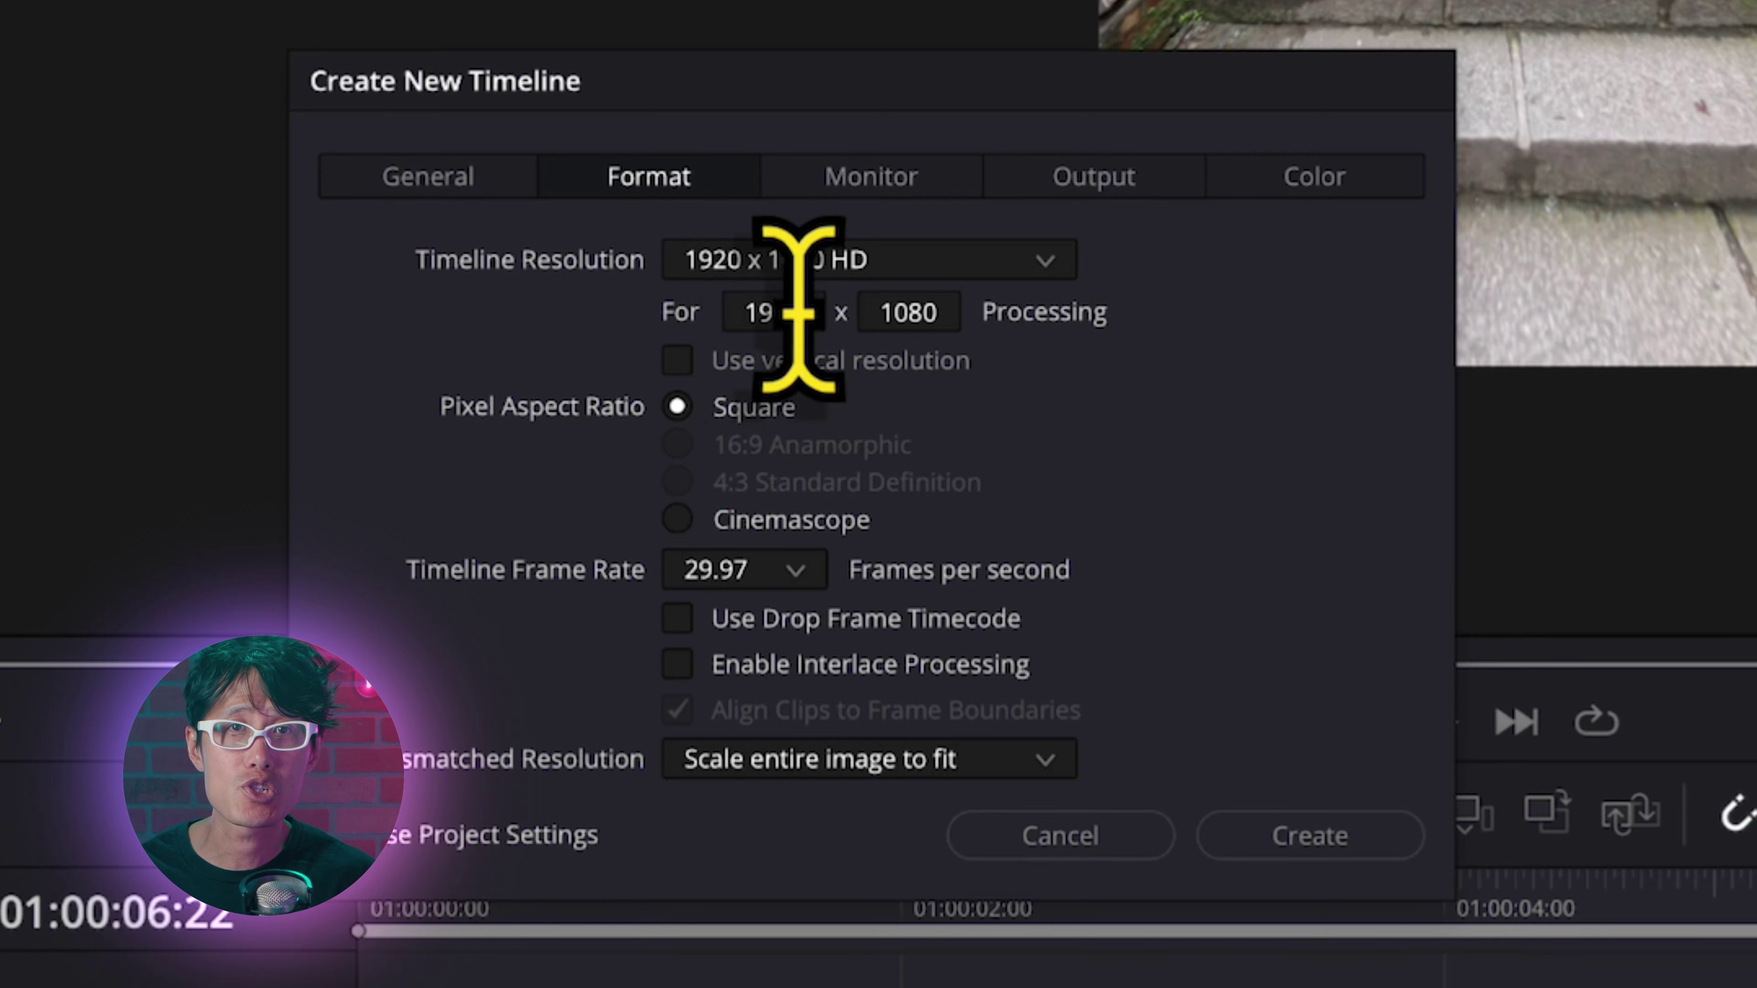
pyautogui.click(679, 361)
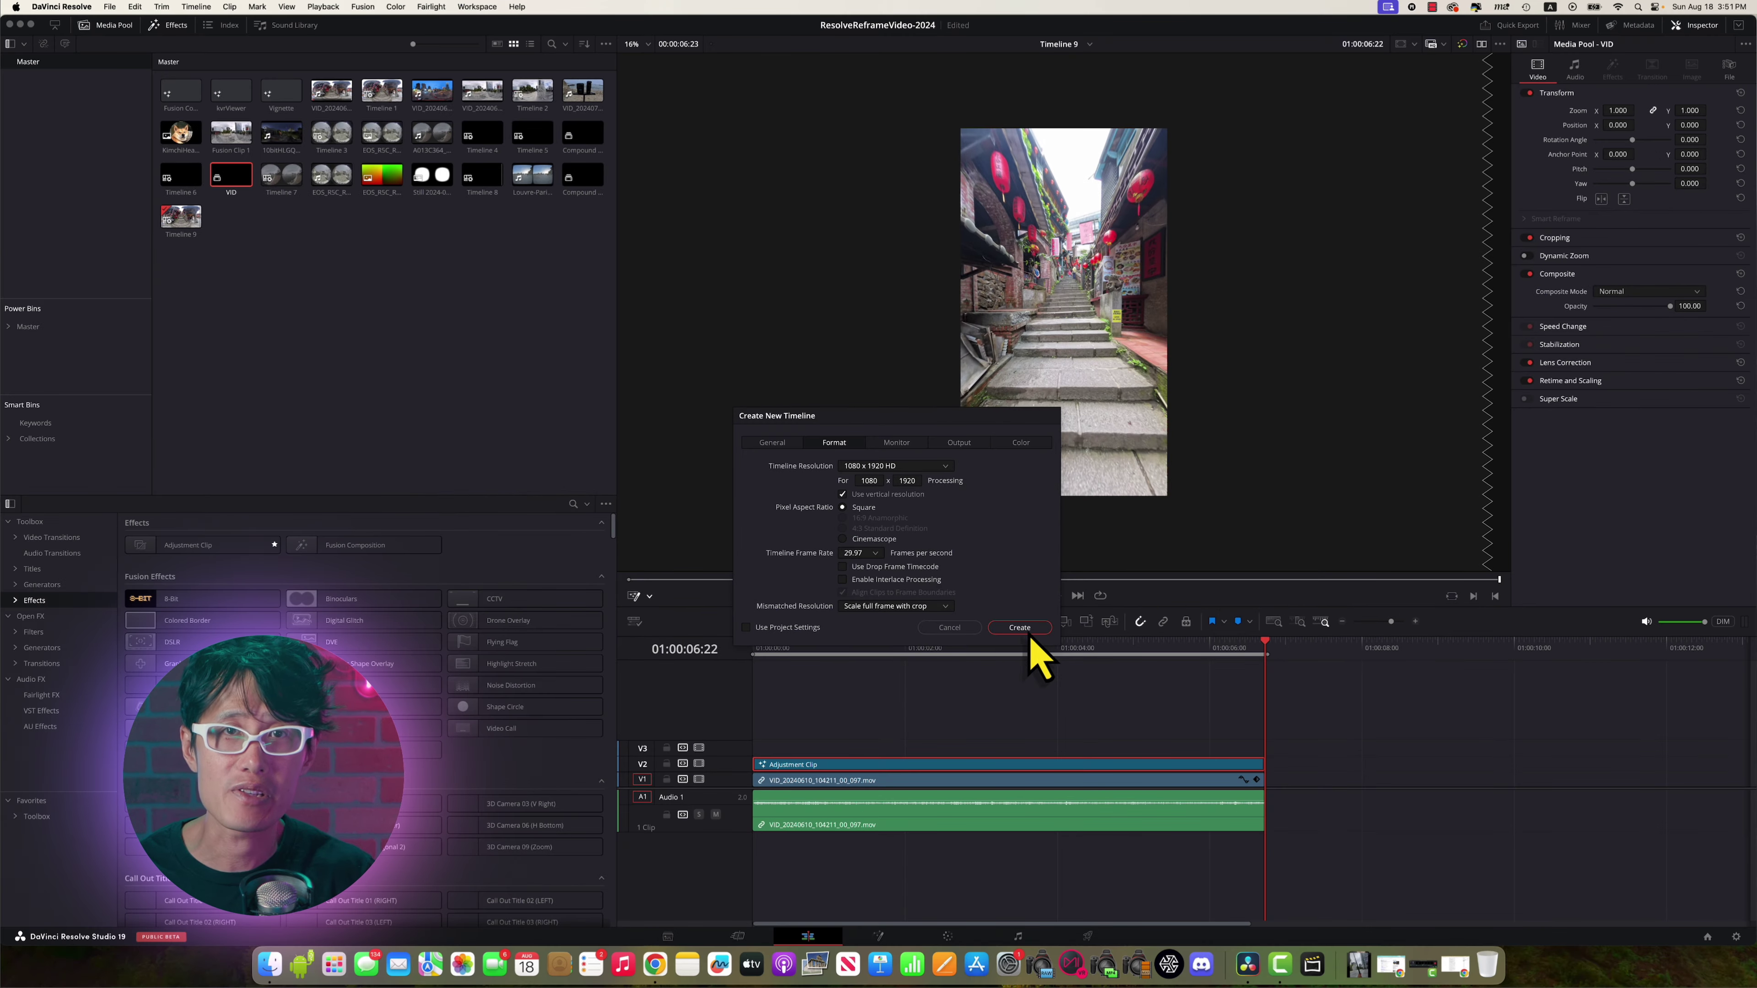
pyautogui.click(1019, 627)
pyautogui.moveTo(482, 90); pyautogui.dragTo(759, 805)
pyautogui.click(785, 662)
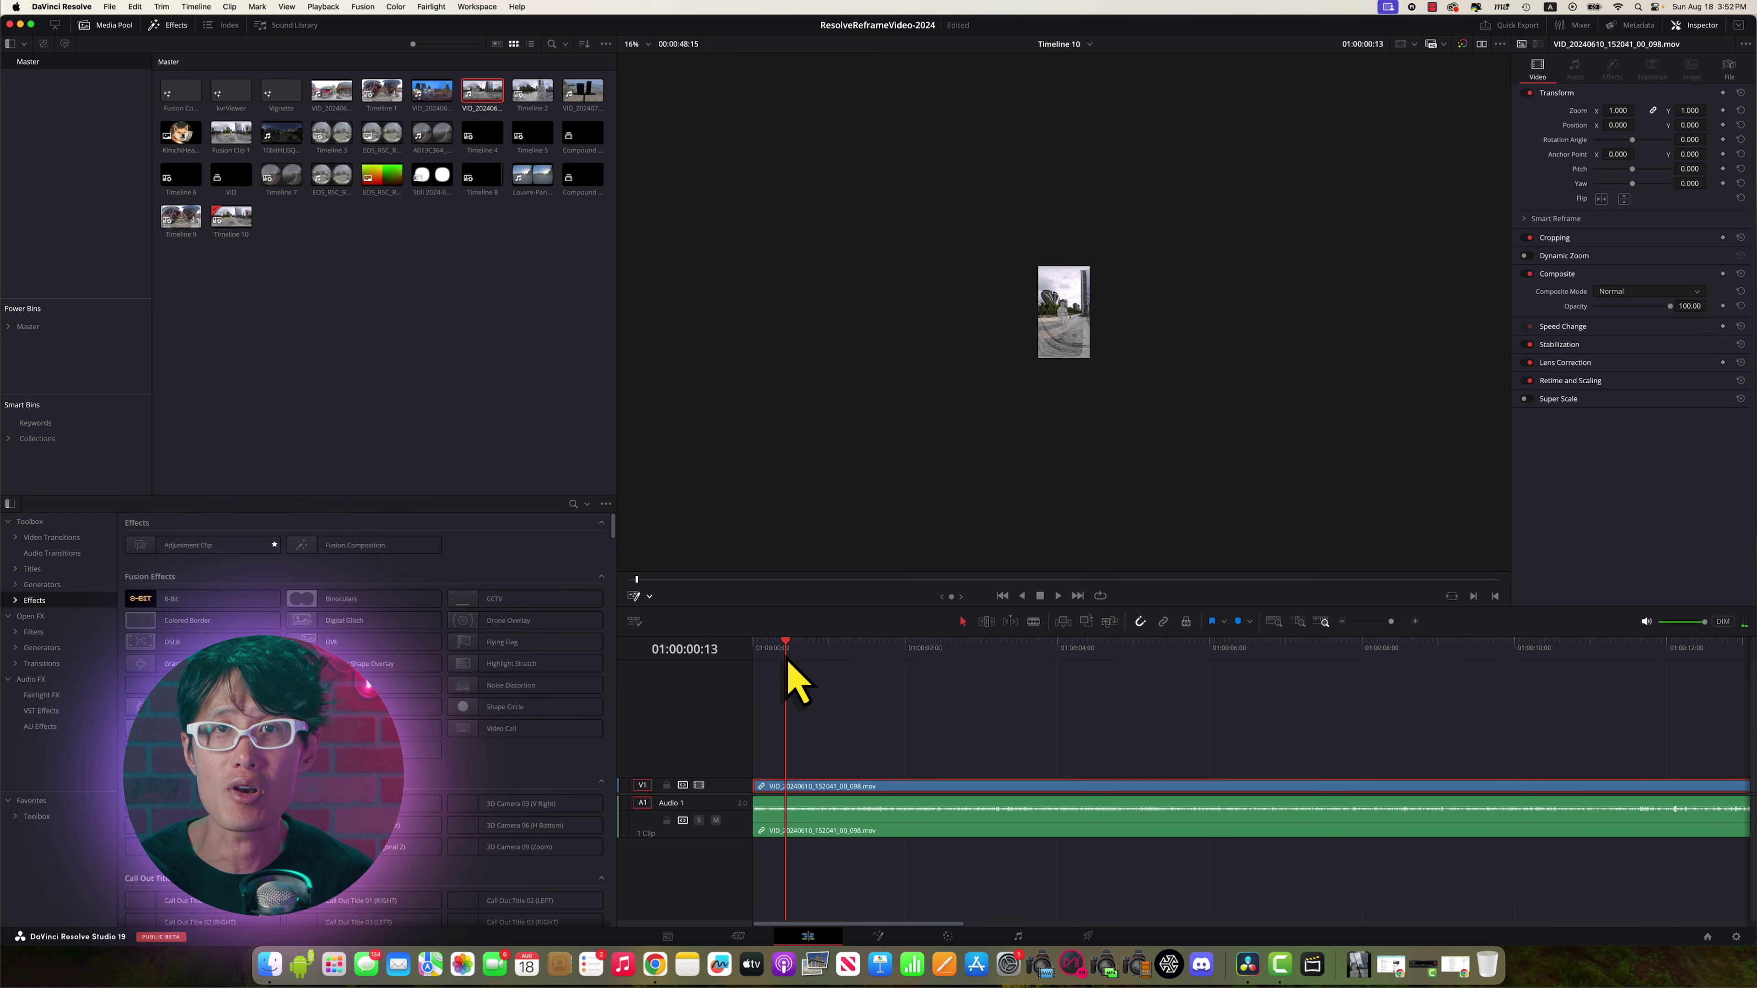
# Step: Blade off the clip's opening frames, delete them, and ripple-delete the gap so it starts at zero
pyautogui.hotkey('shift', 'z')
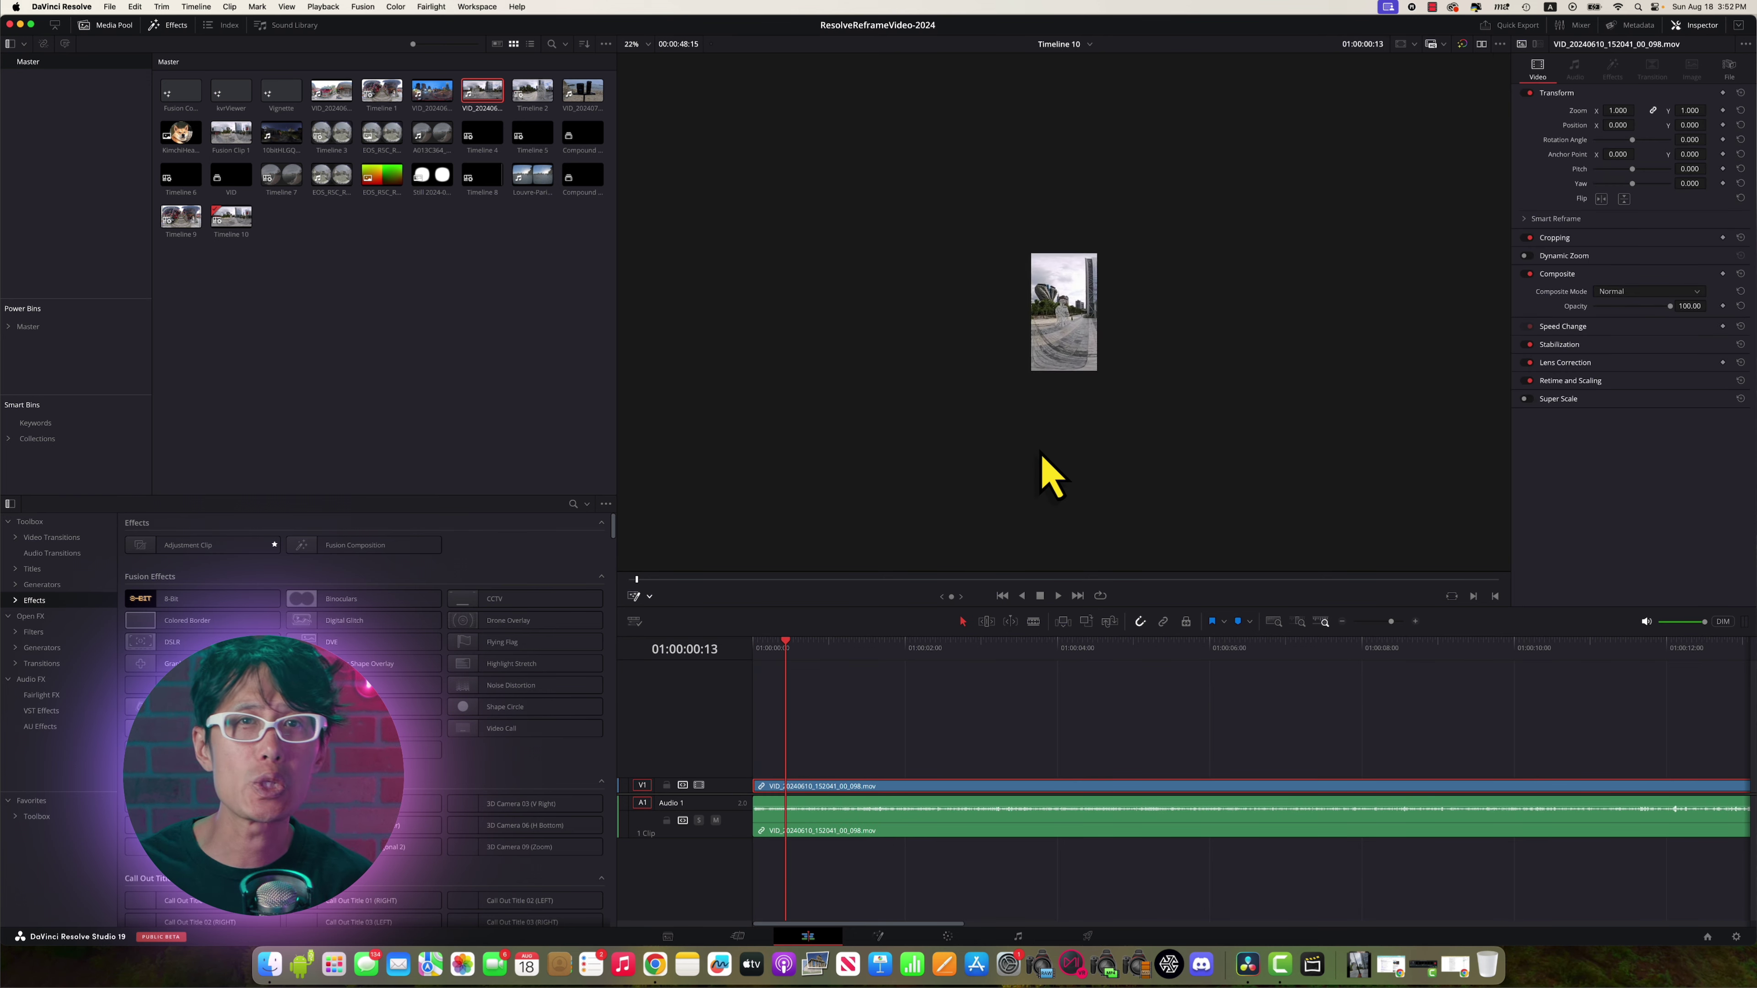
pyautogui.hotkey('shift', 'z')
pyautogui.press('Home')
pyautogui.press('b')
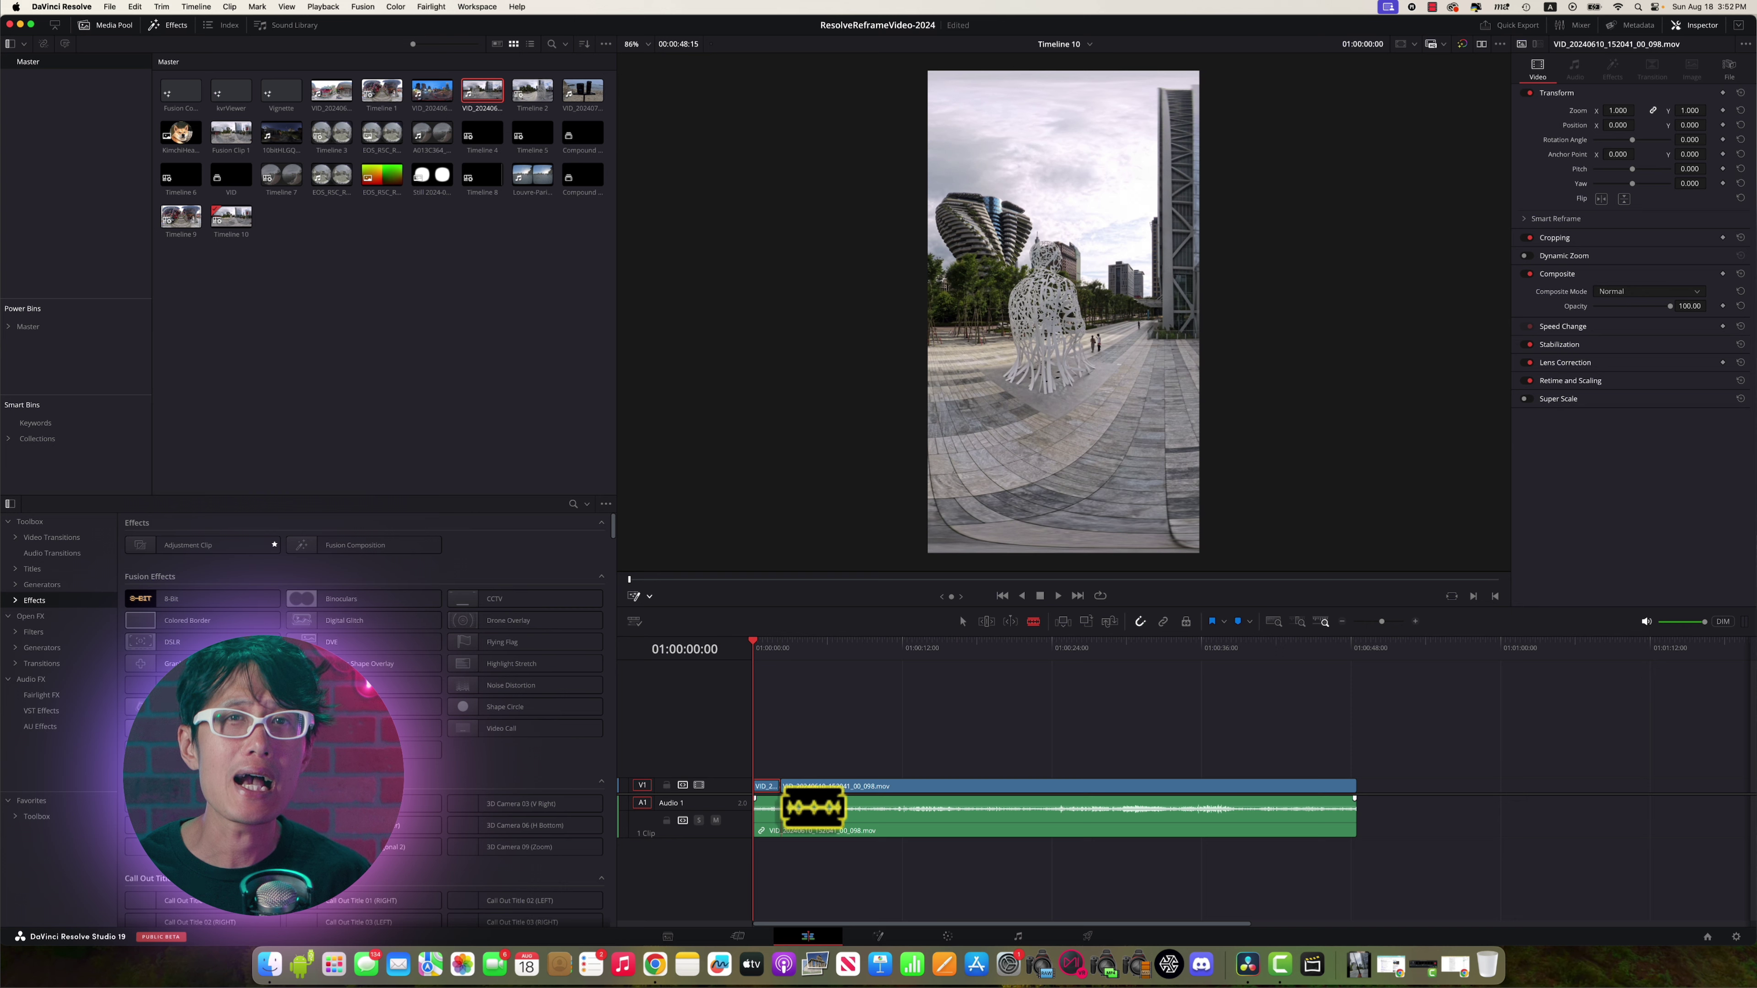
pyautogui.click(780, 806)
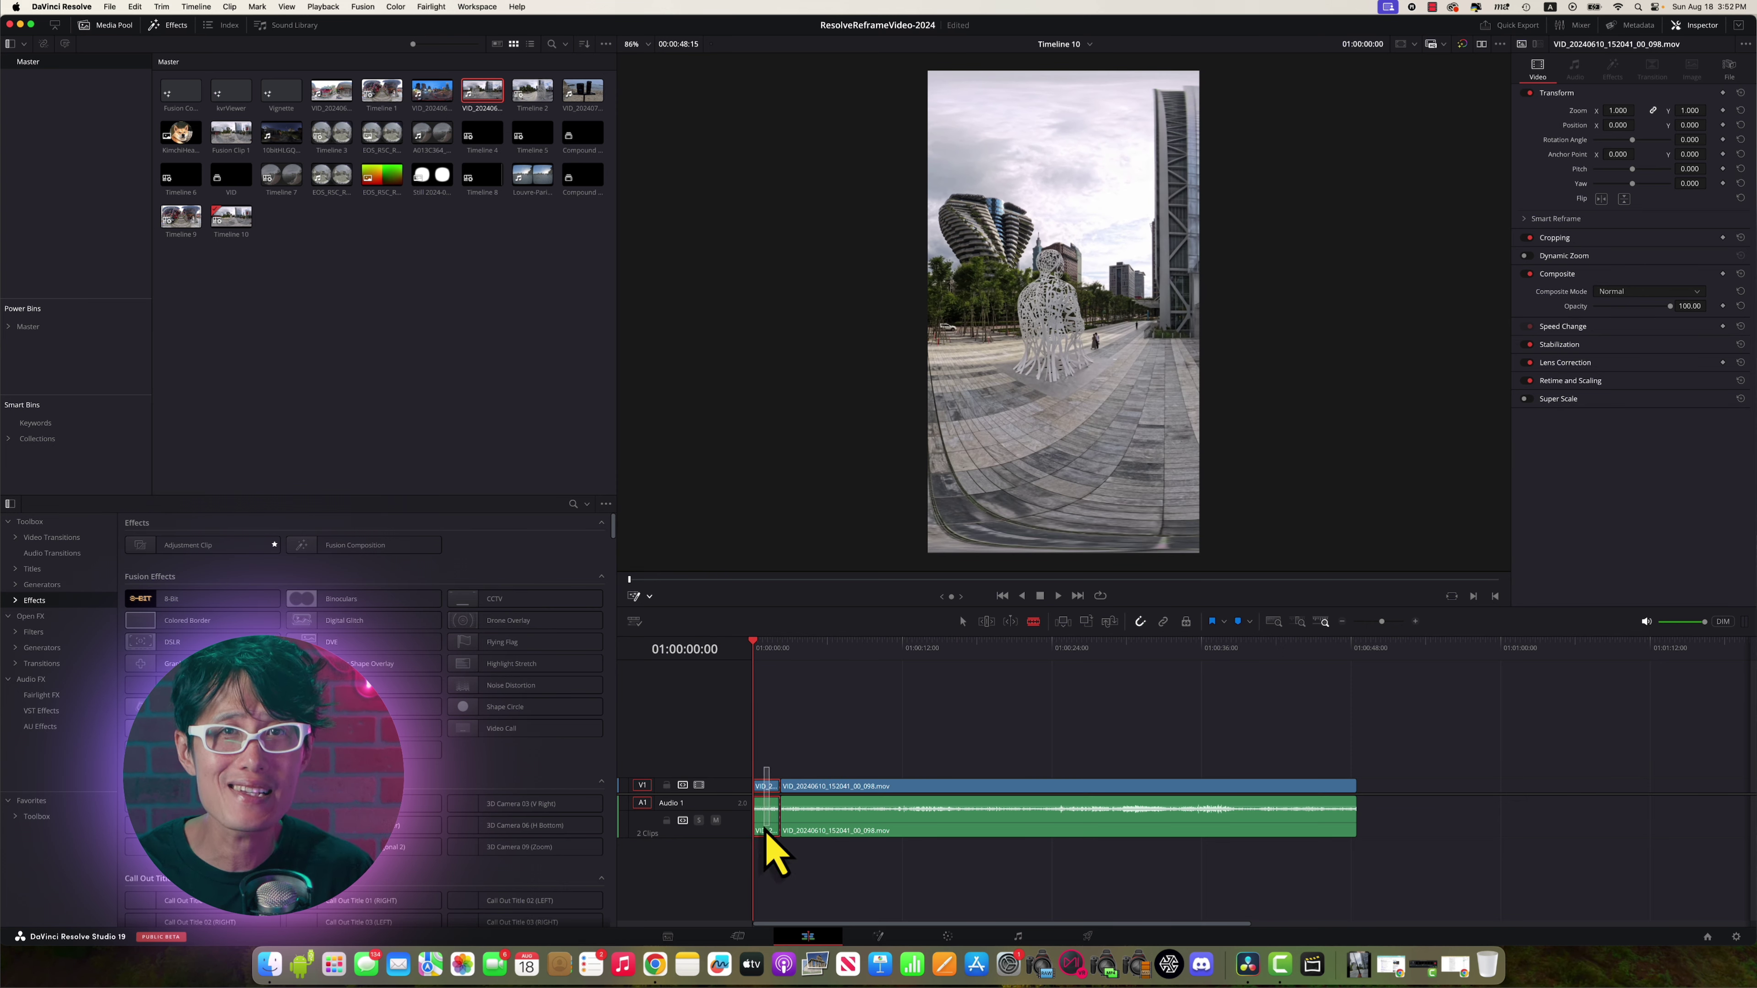
pyautogui.press('BackSpace')
pyautogui.click(769, 806)
pyautogui.press('BackSpace')
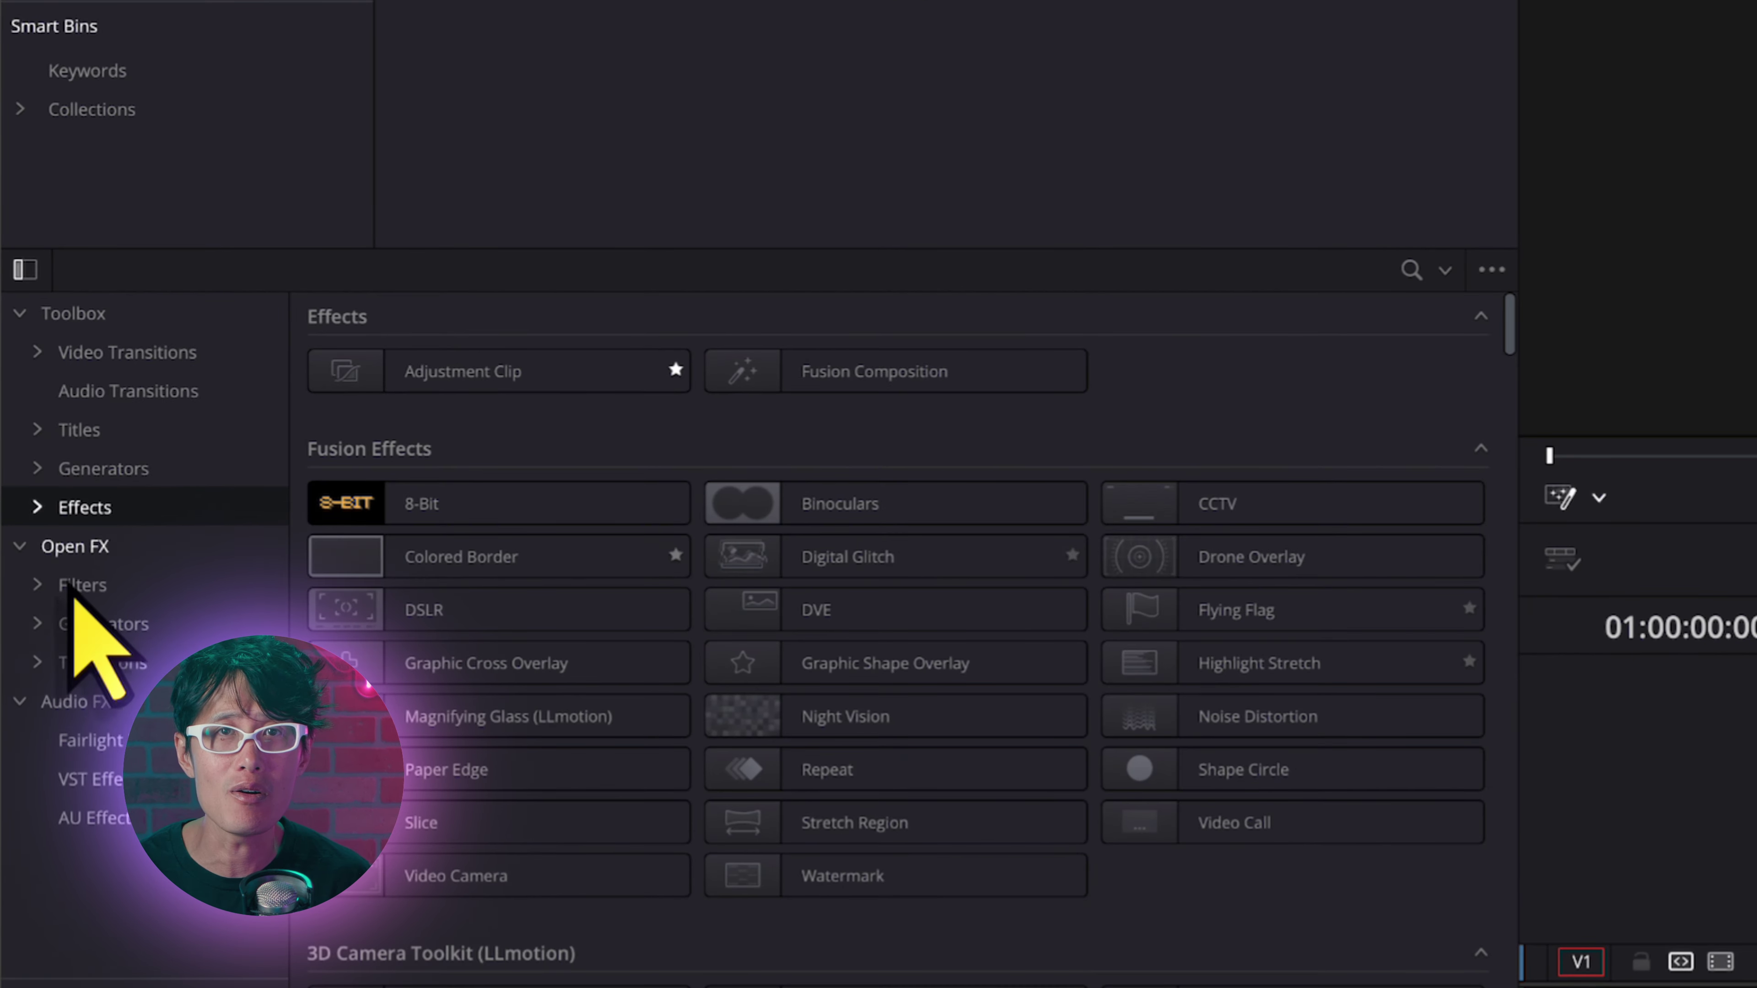
# Step: Add a Solid Color generator on V2 and stretch it to the video's full length
pyautogui.click(104, 469)
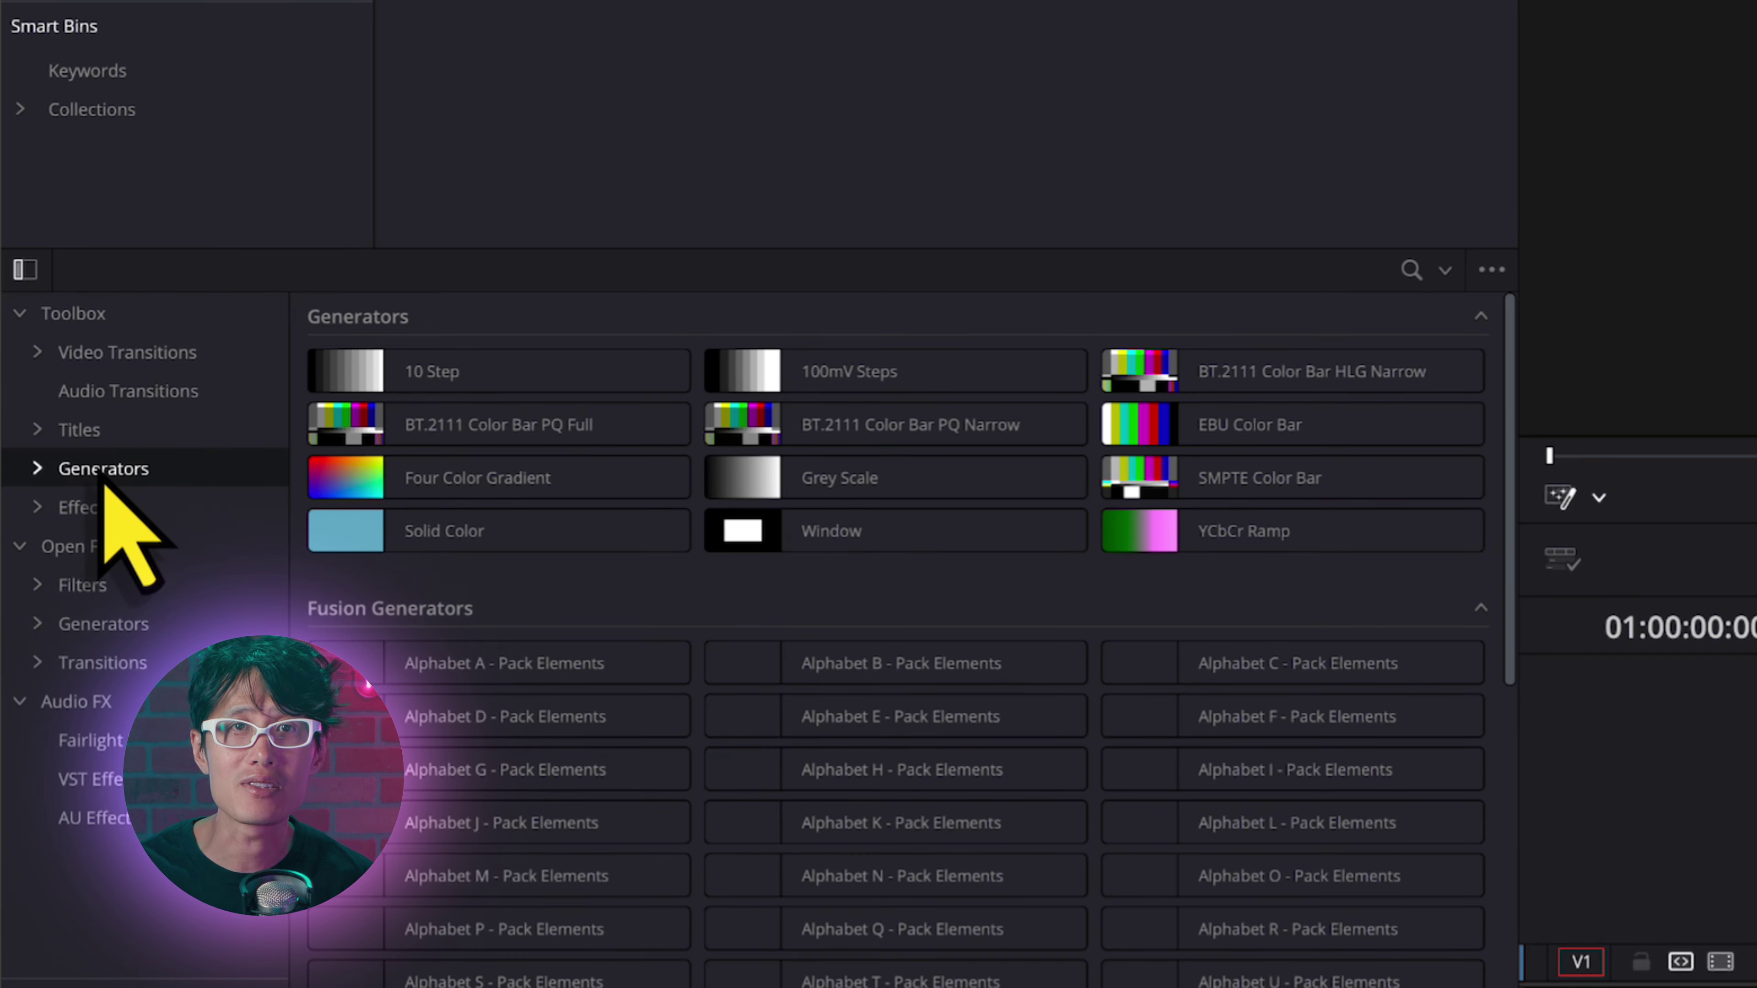
pyautogui.click(392, 529)
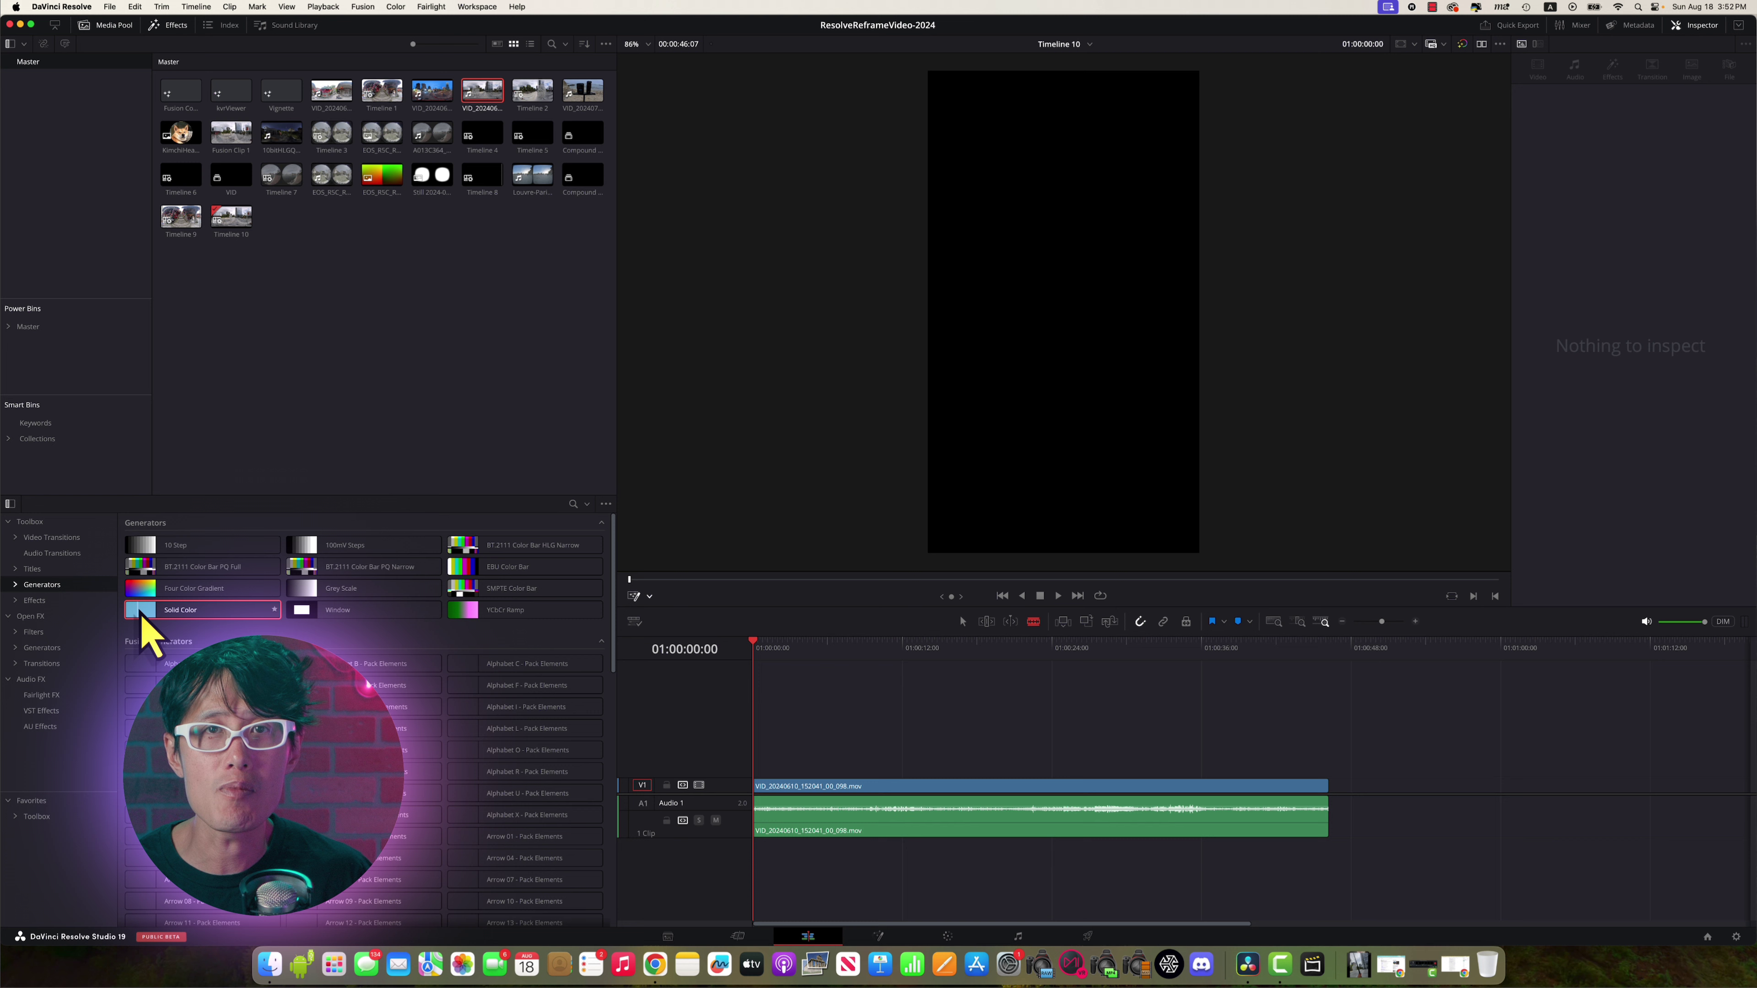
pyautogui.moveTo(143, 615); pyautogui.dragTo(761, 779)
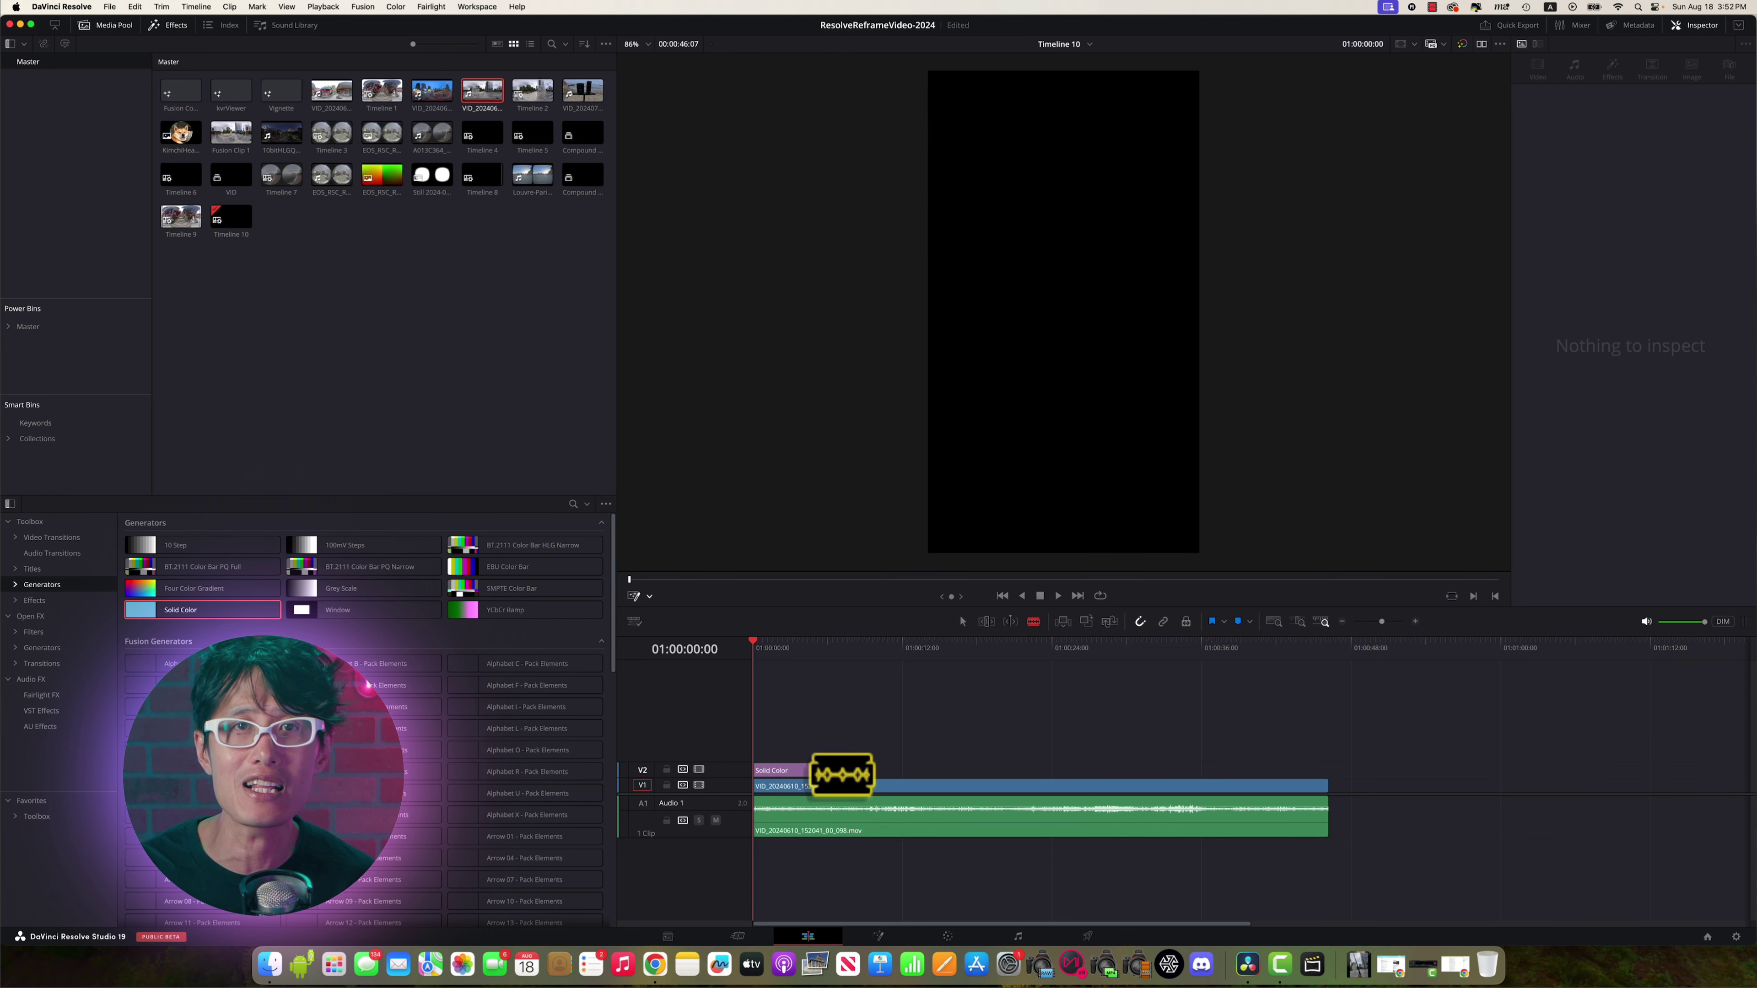
pyautogui.moveTo(805, 769); pyautogui.dragTo(1318, 769)
pyautogui.click(826, 770)
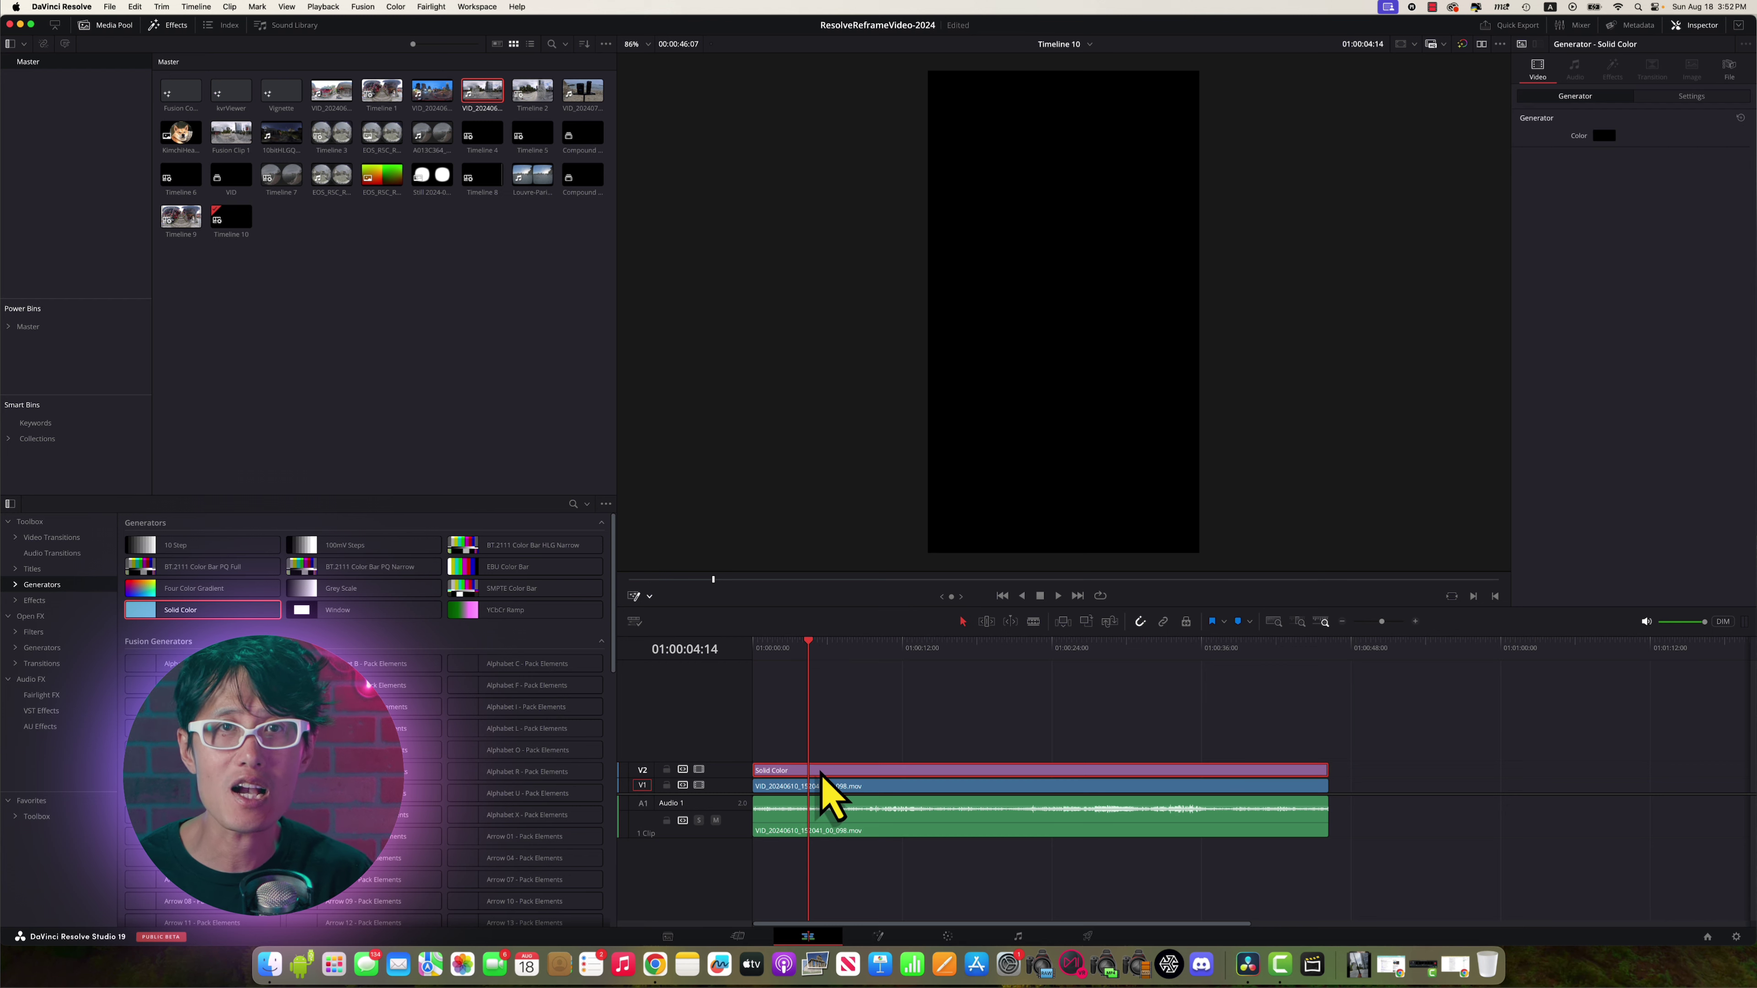
# Step: Turn the solid colour clip into a compound clip
pyautogui.rightClick(830, 796)
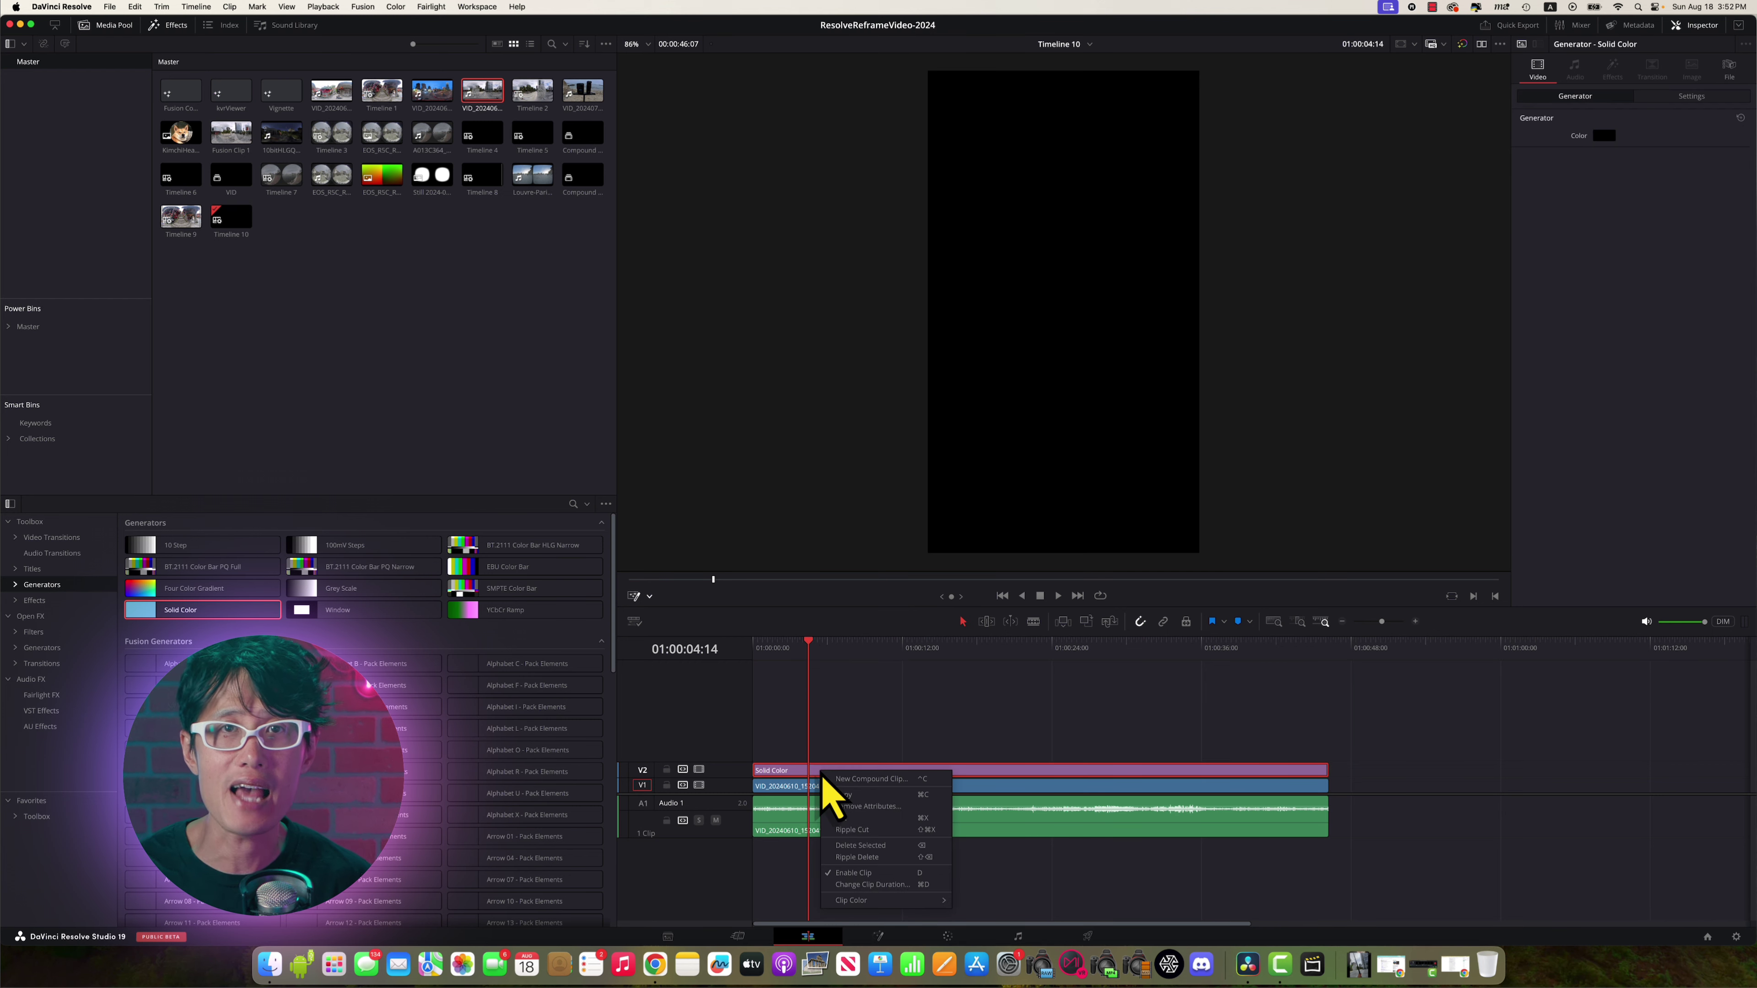
pyautogui.click(866, 780)
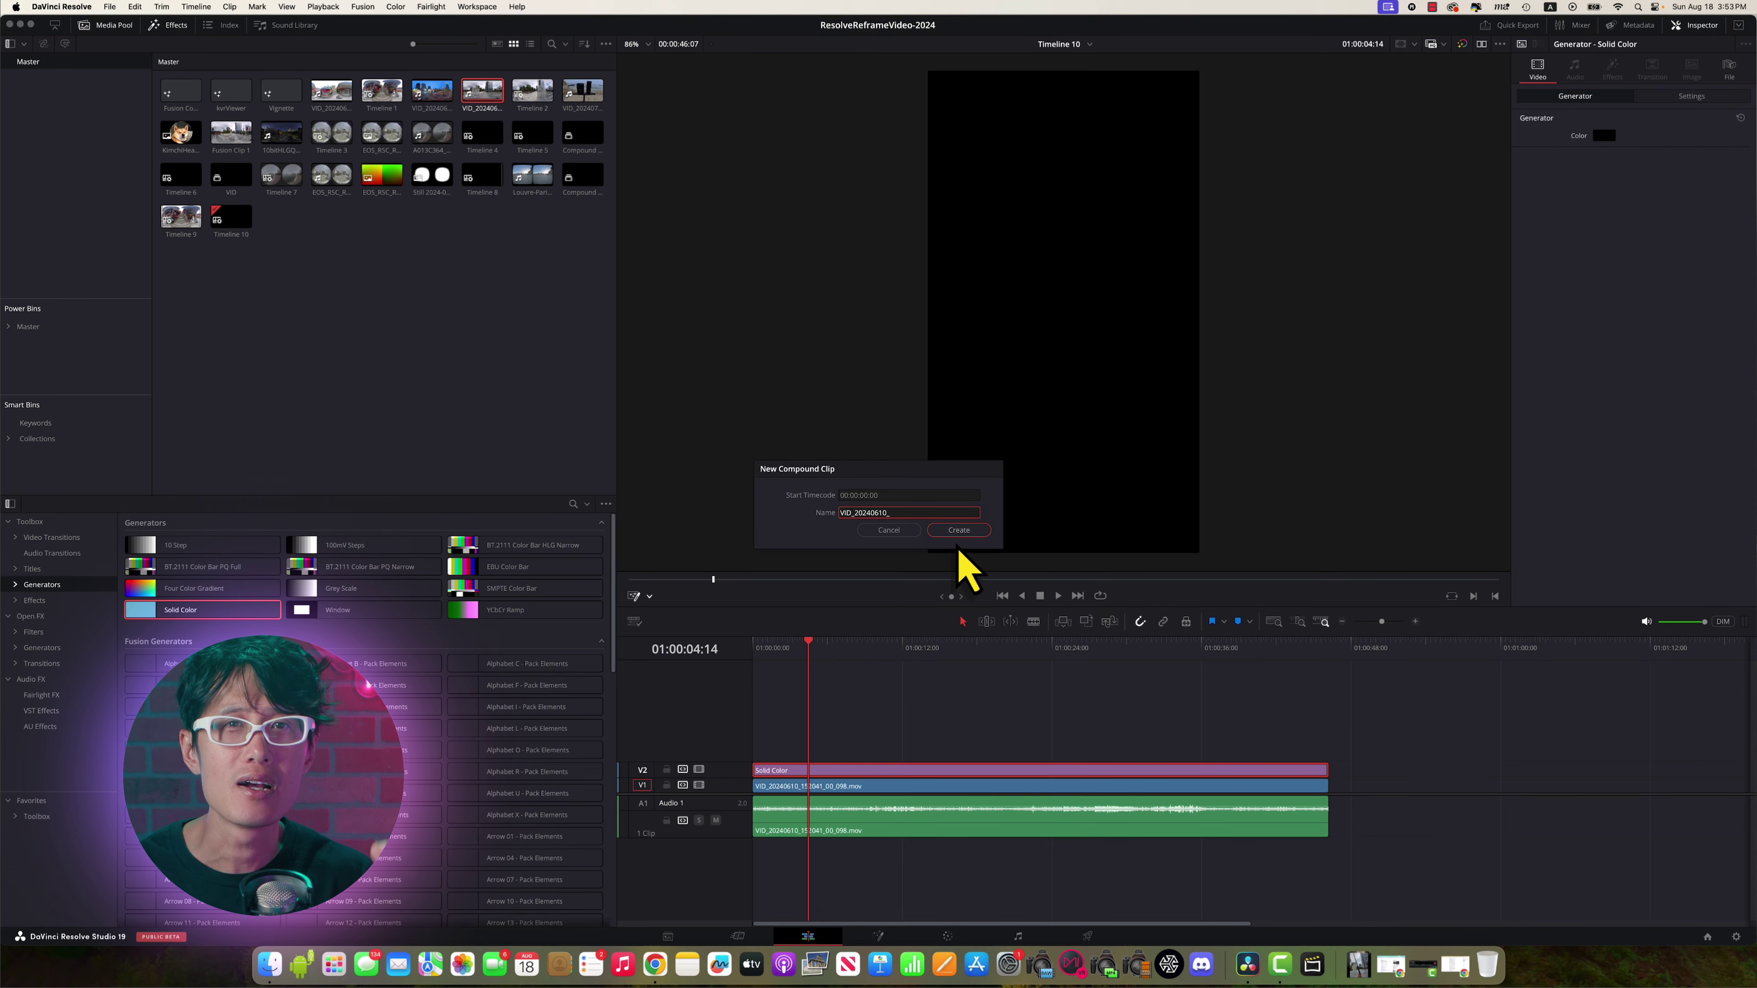
pyautogui.click(959, 530)
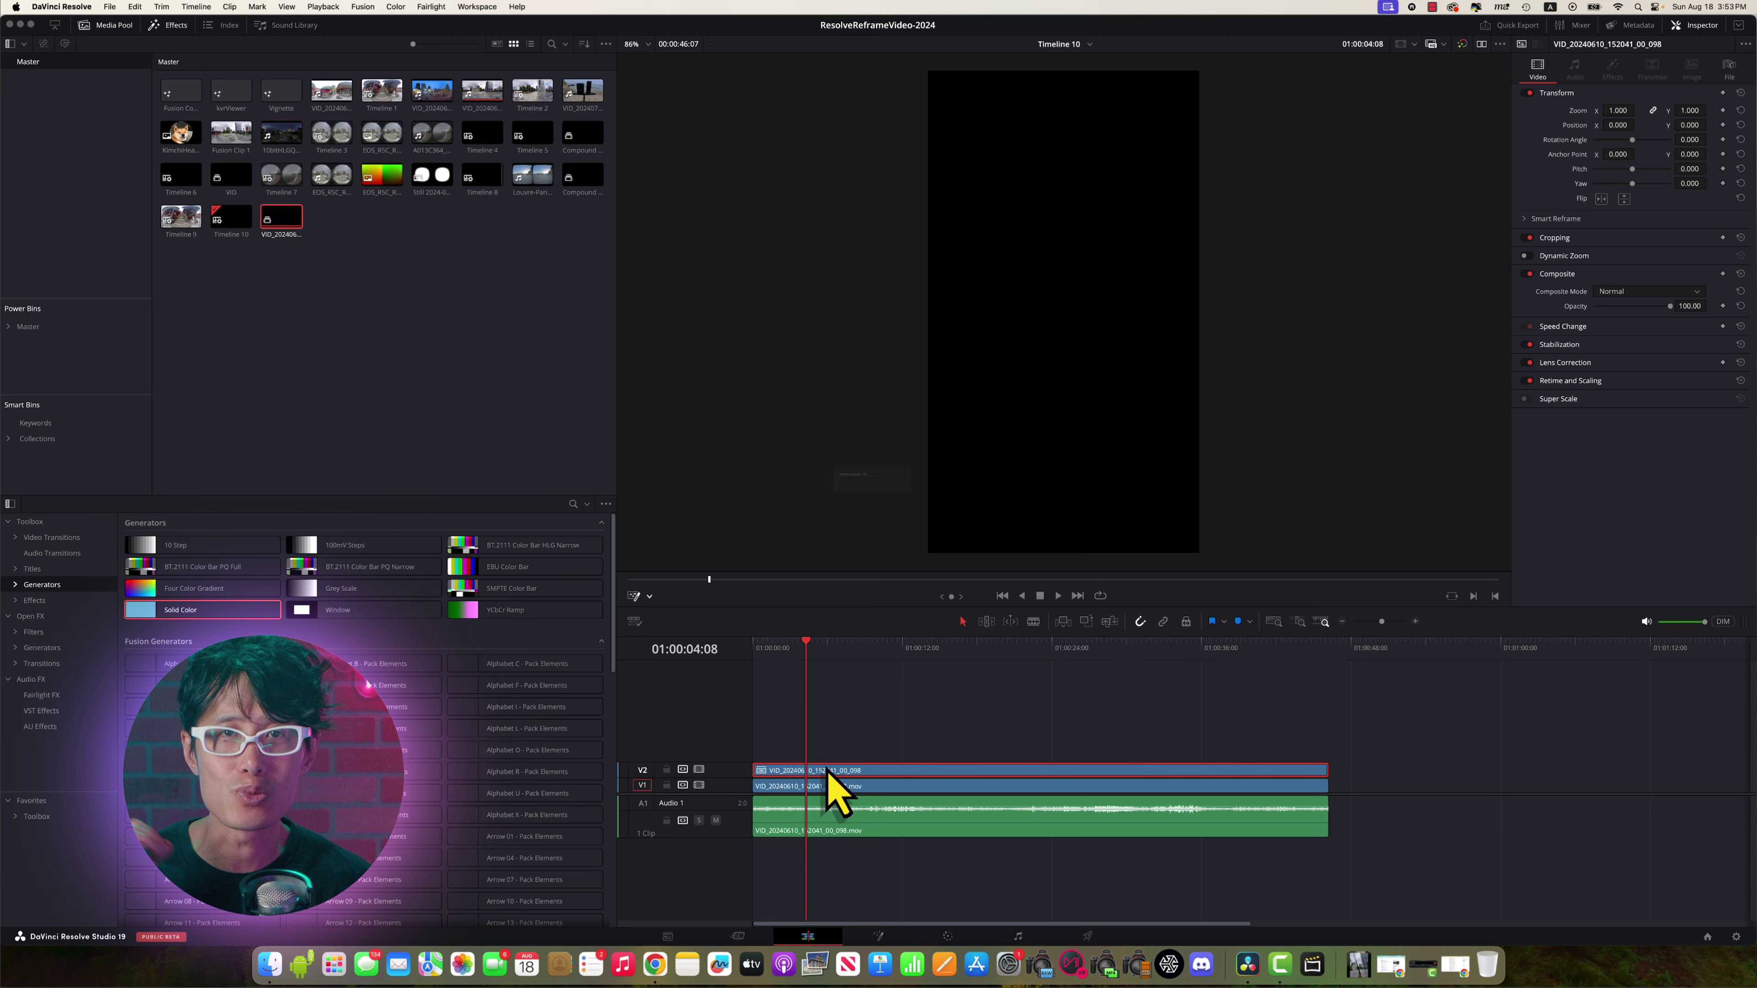
# Step: Open the V2 compound clip in Fusion and add the 360 clip as a MediaIn2 node
pyautogui.rightClick(842, 772)
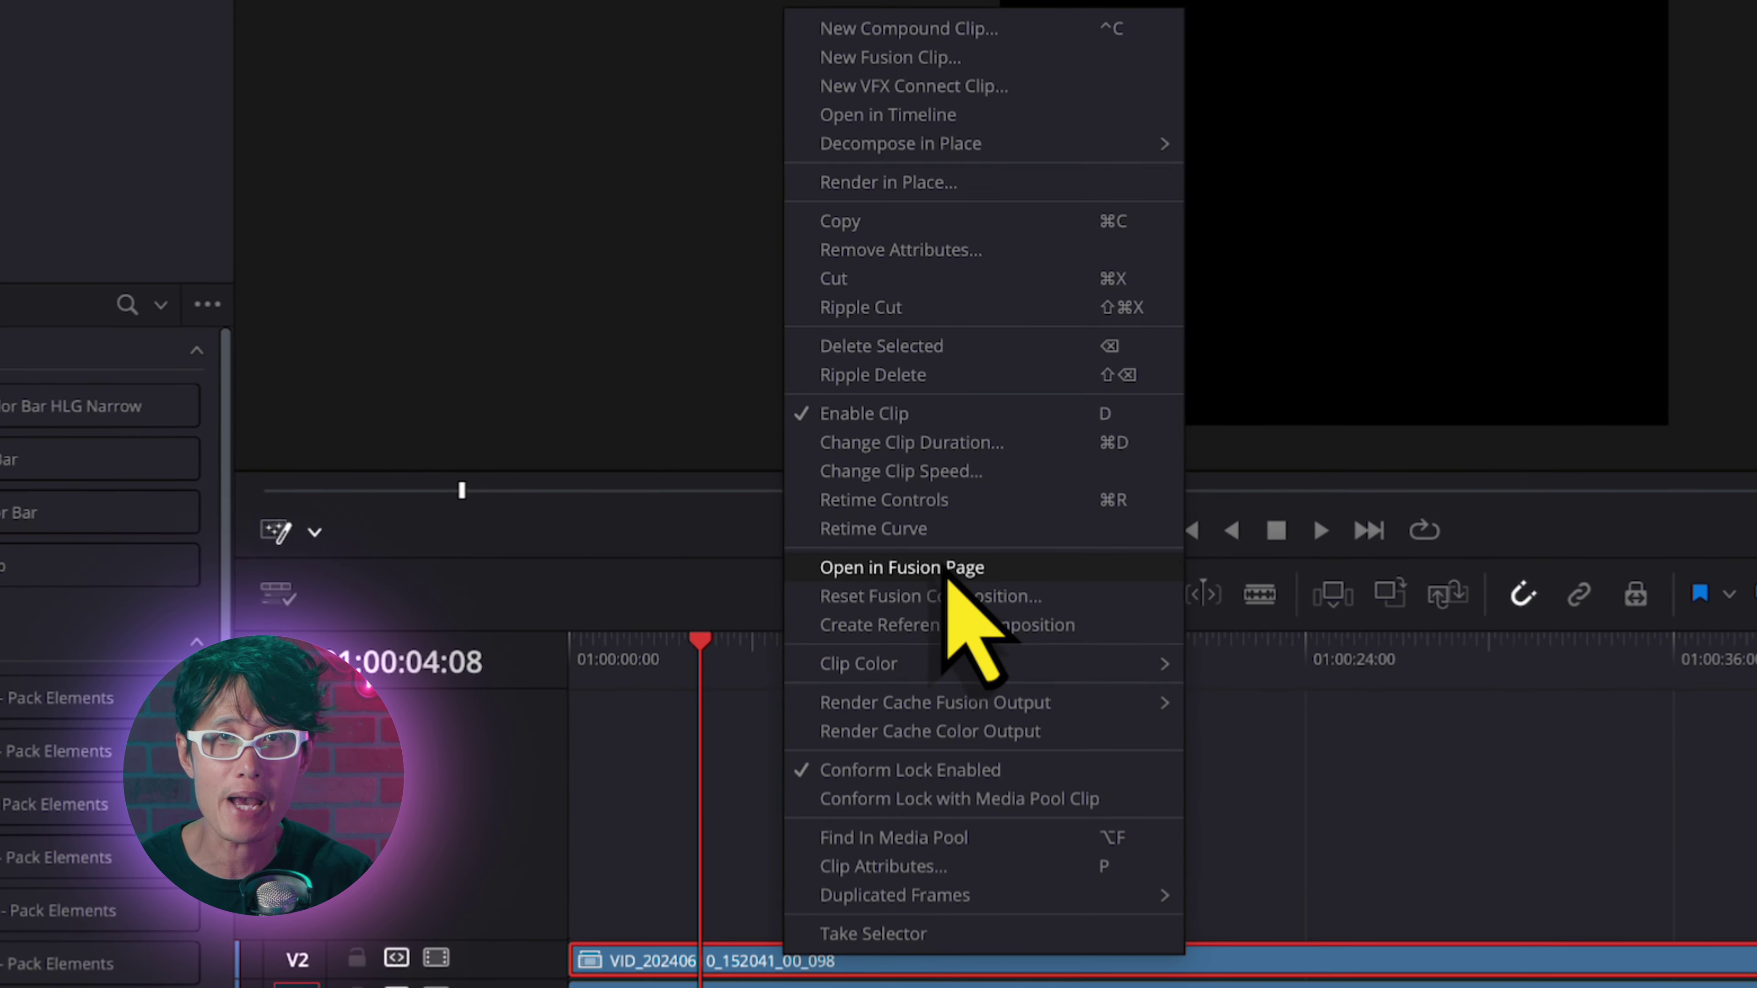
pyautogui.click(946, 570)
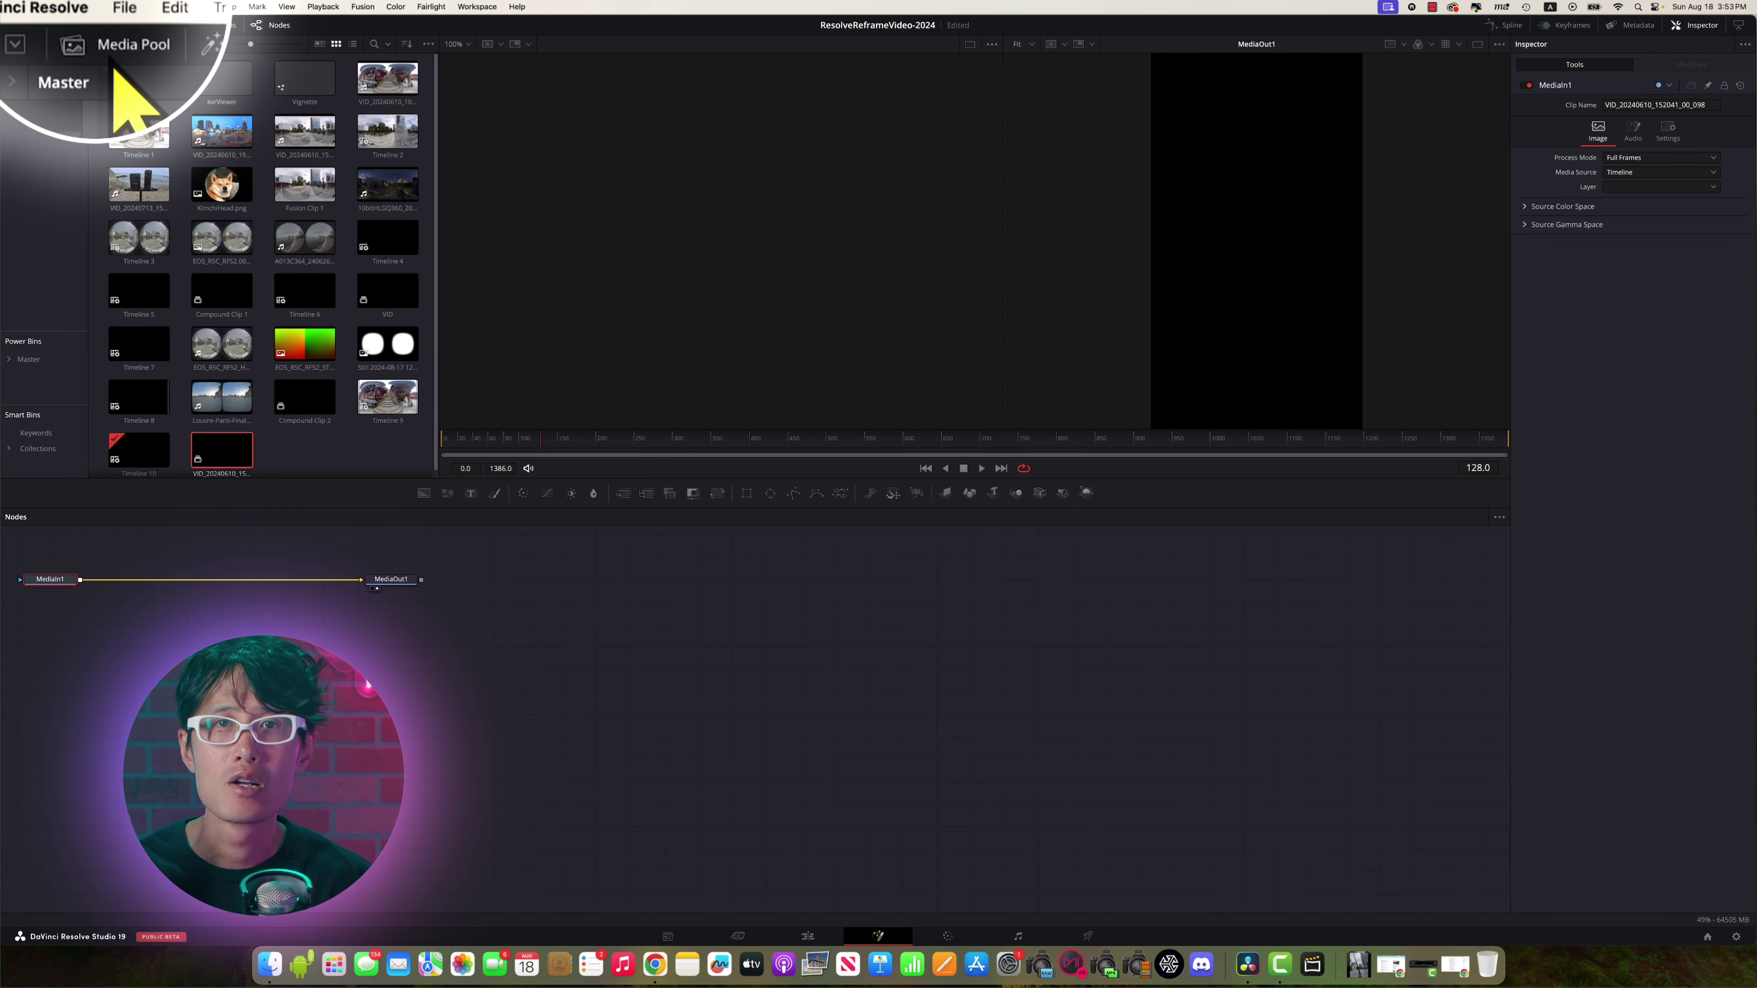
pyautogui.click(105, 25)
pyautogui.click(106, 25)
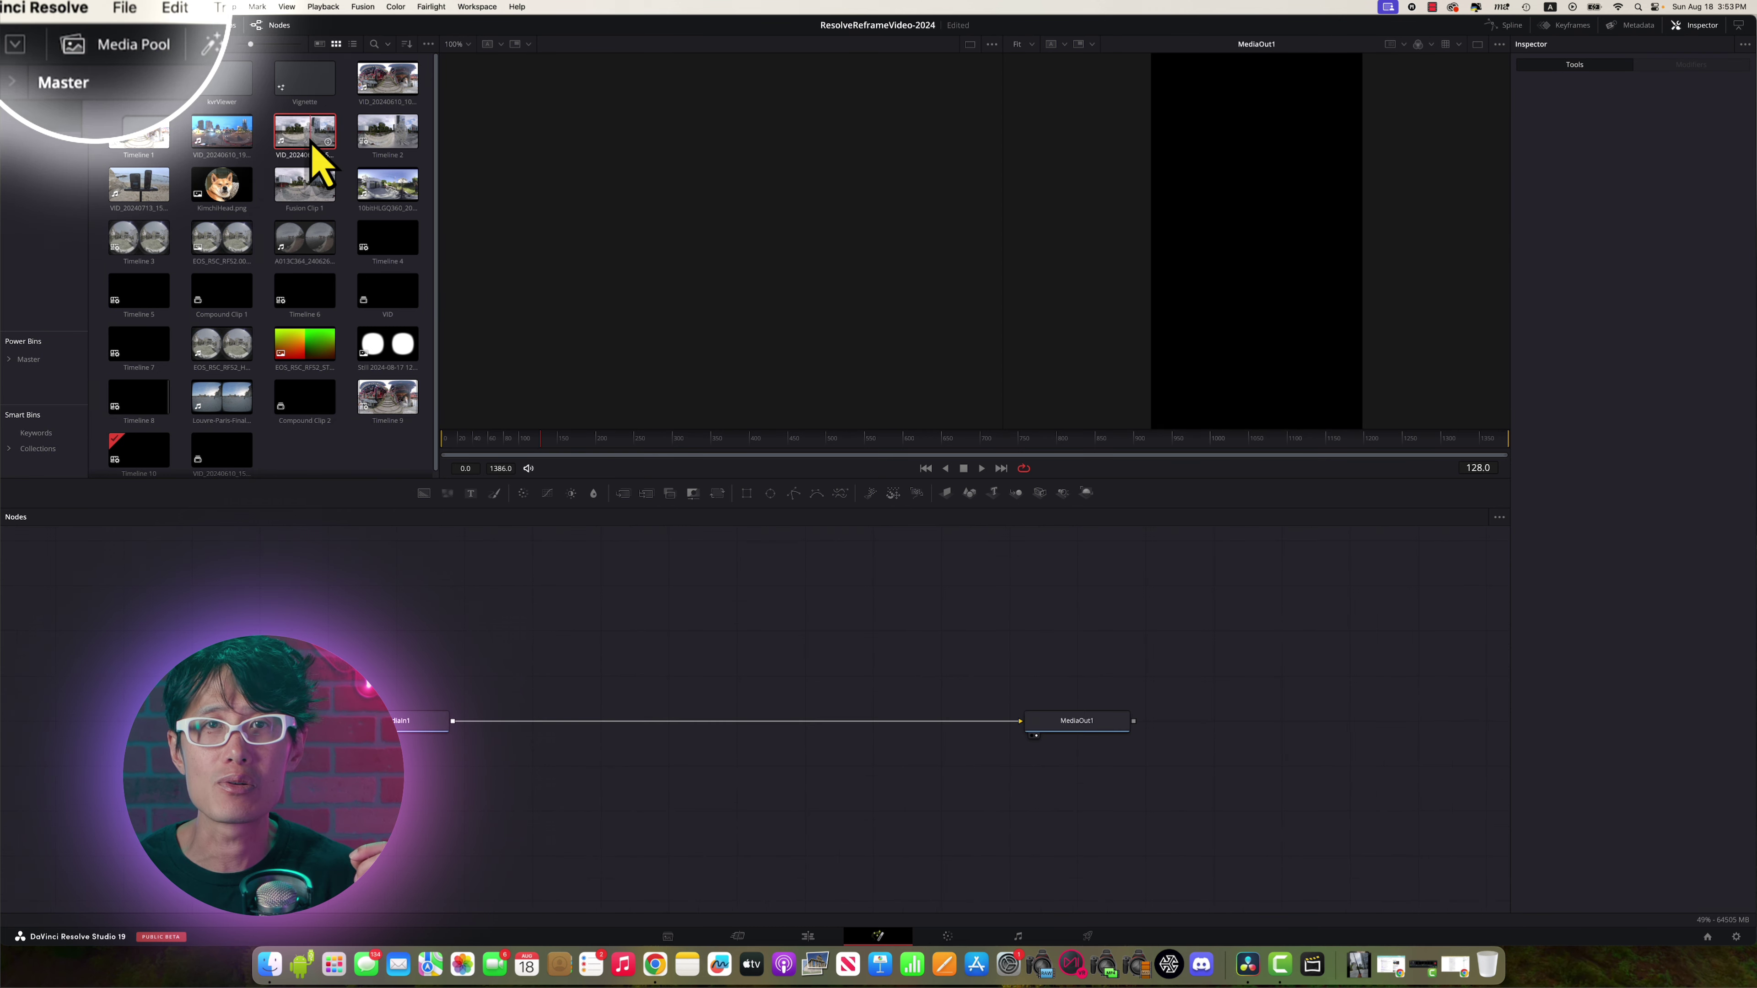
pyautogui.moveTo(310, 147); pyautogui.dragTo(411, 647)
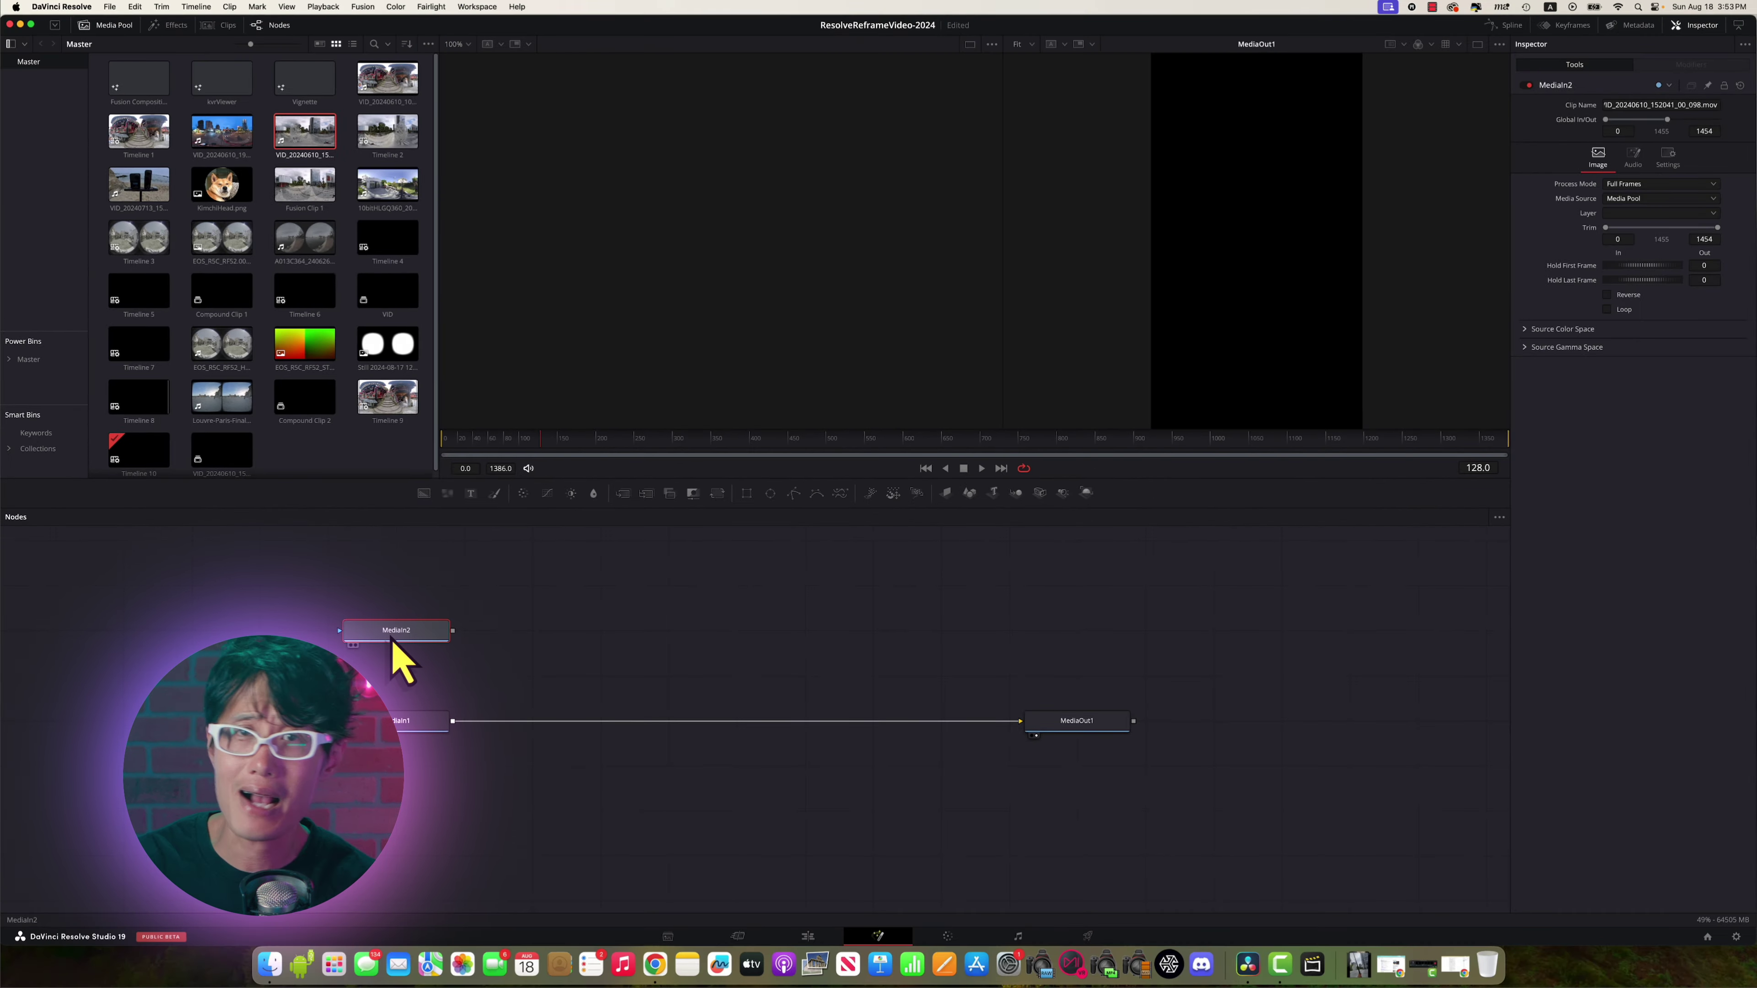
pyautogui.hotkey('shift', 'space')
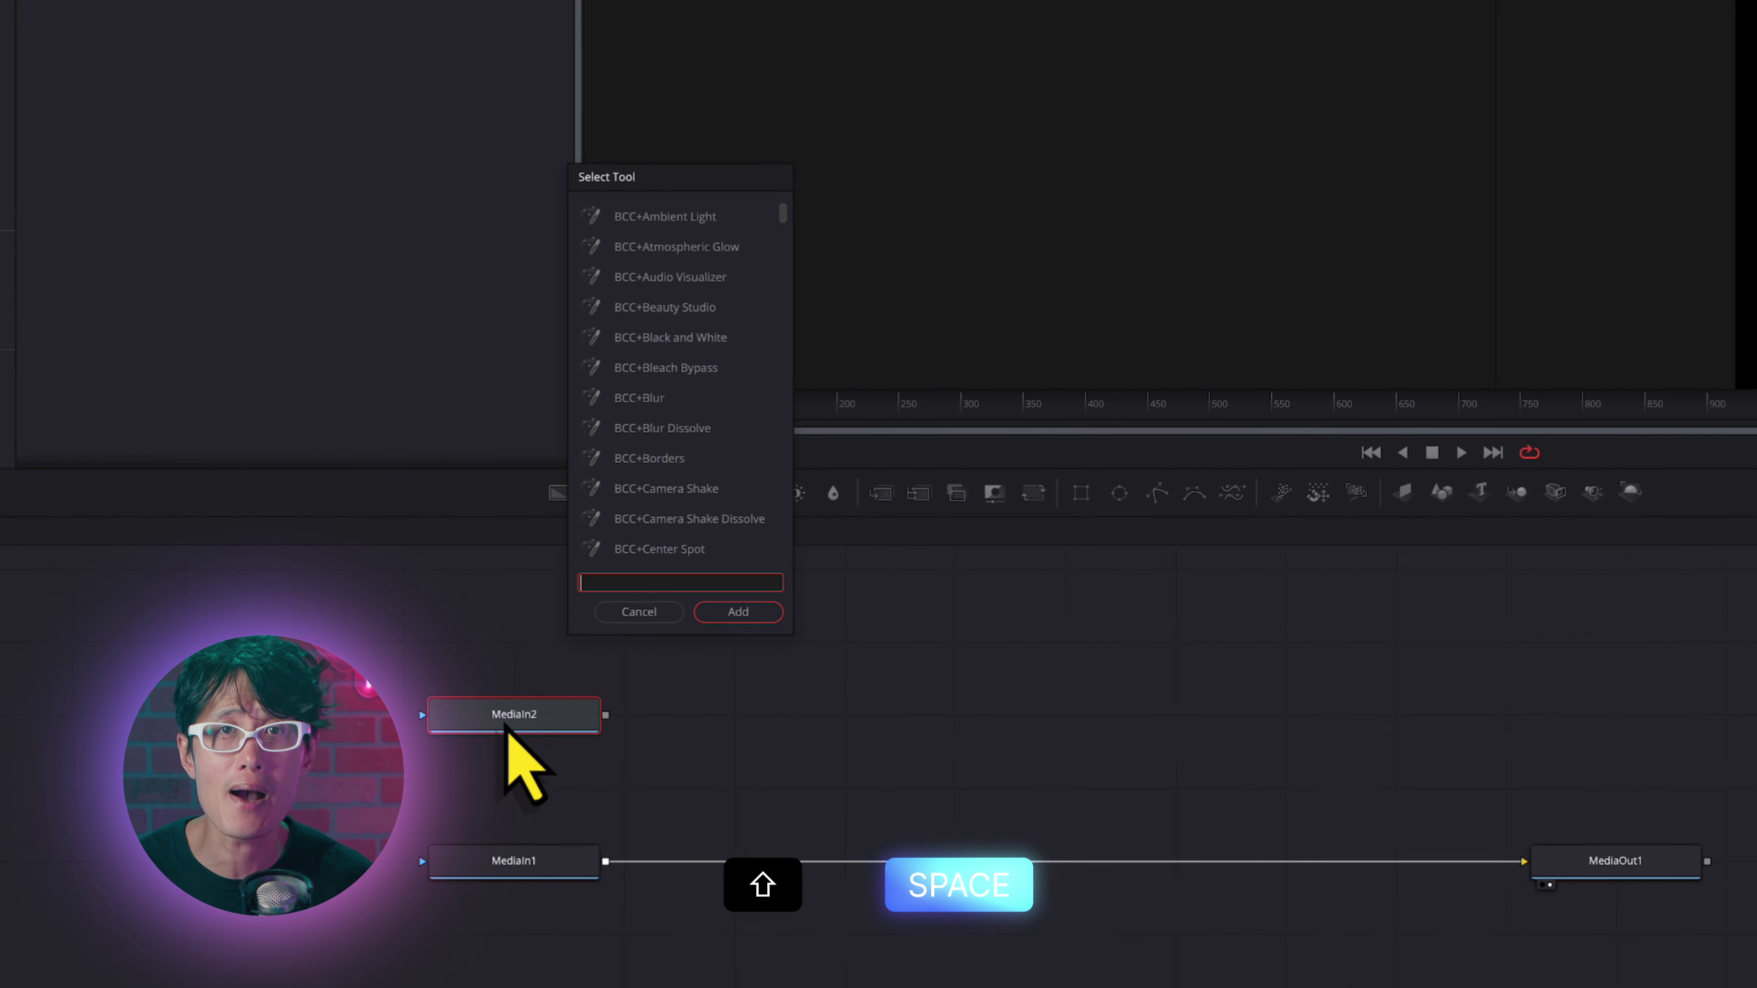
# Step: Add a kvrReframe360Ultra node after MediaIn2 and wire it into MediaOut1 in place of MediaIn1
pyautogui.write('kvr')
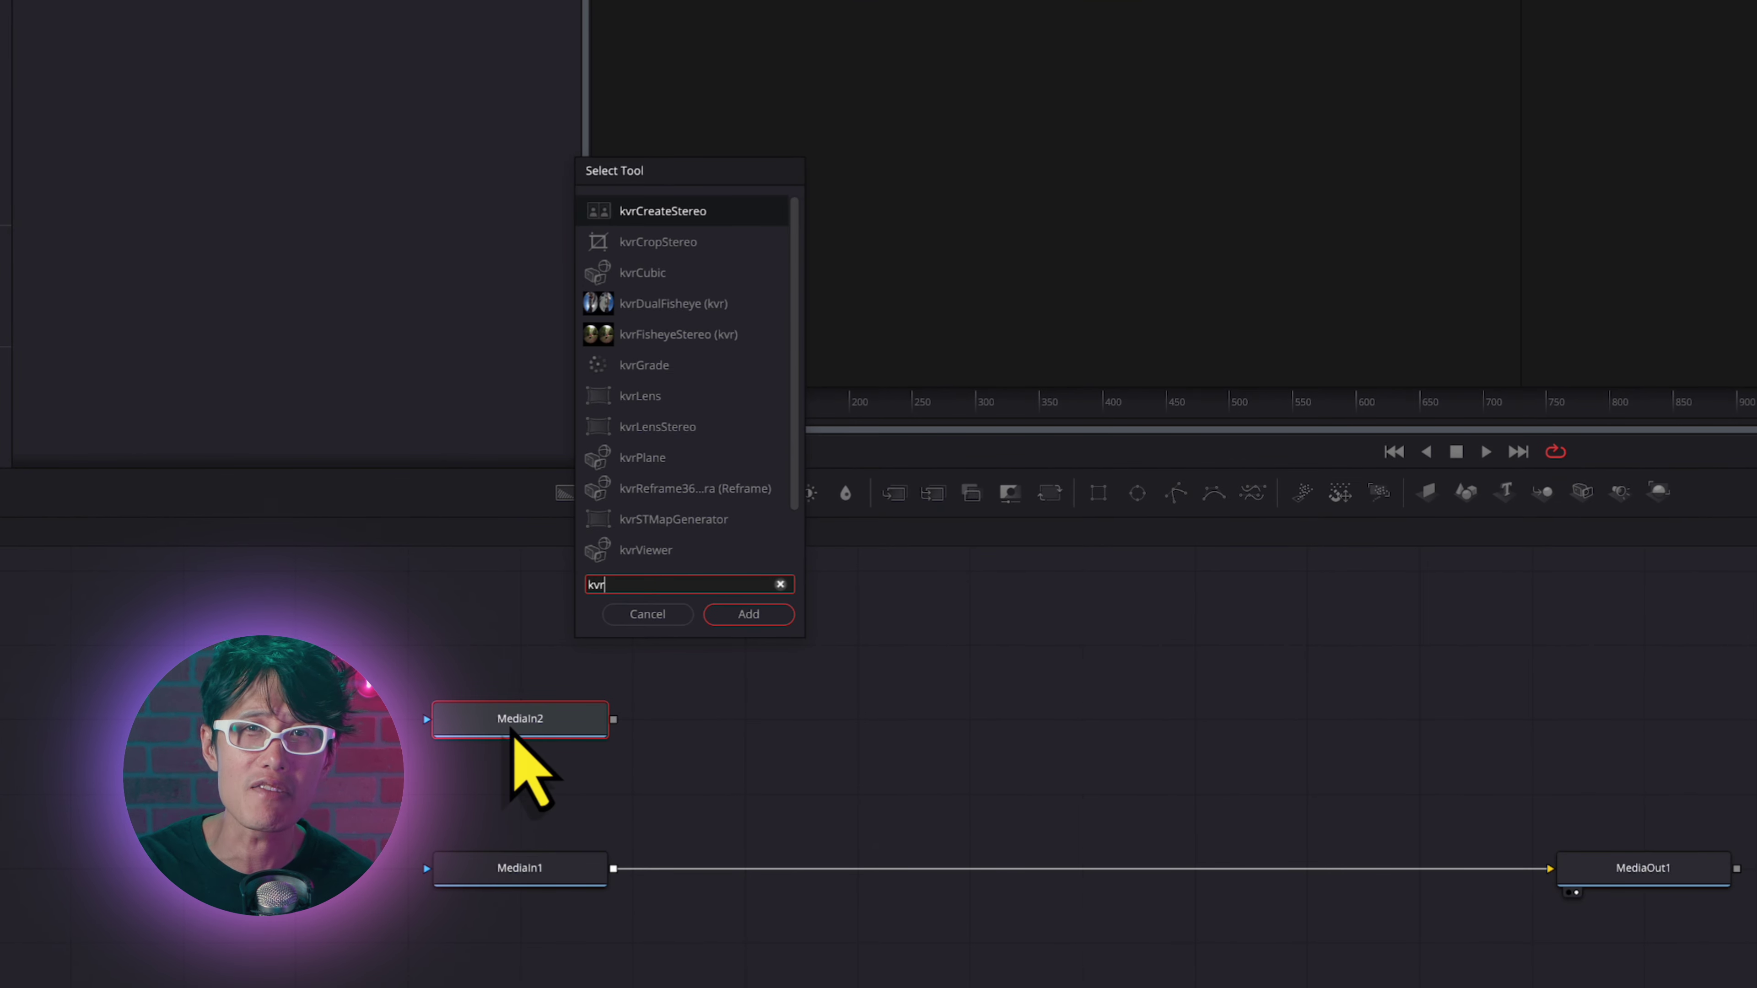
pyautogui.write('vi')
pyautogui.press('BackSpace')
pyautogui.press('BackSpace')
pyautogui.press('BackSpace')
pyautogui.press('BackSpace')
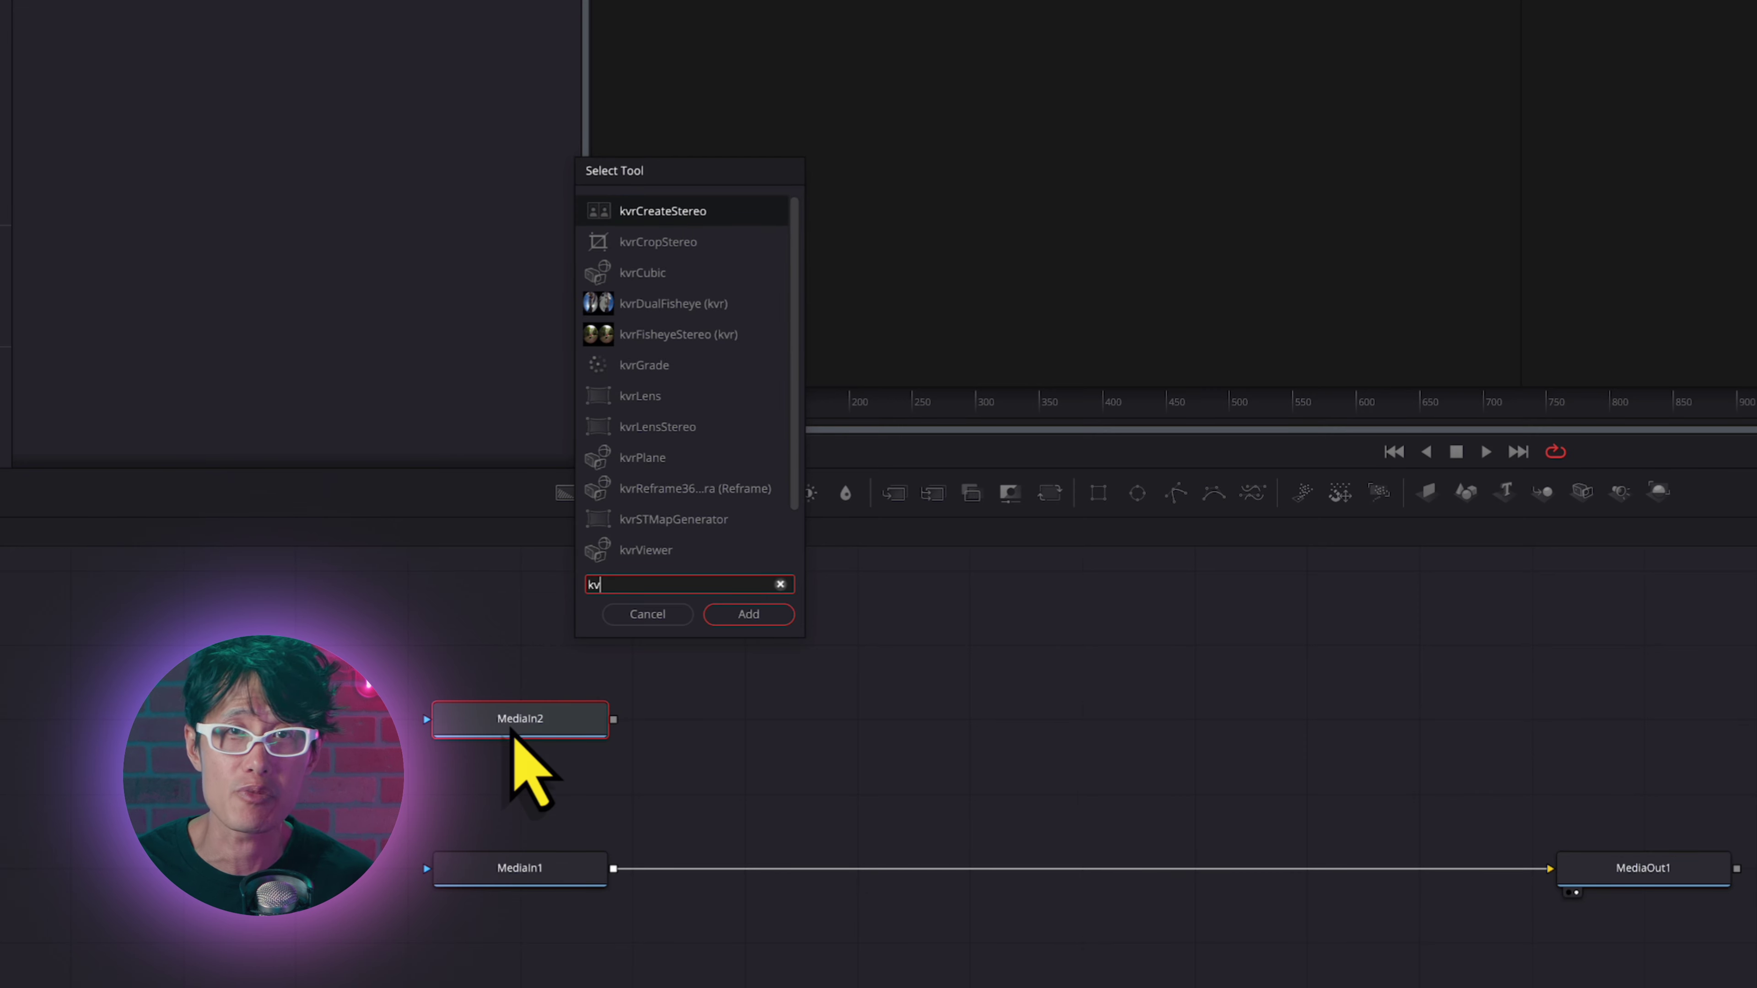
pyautogui.write('36')
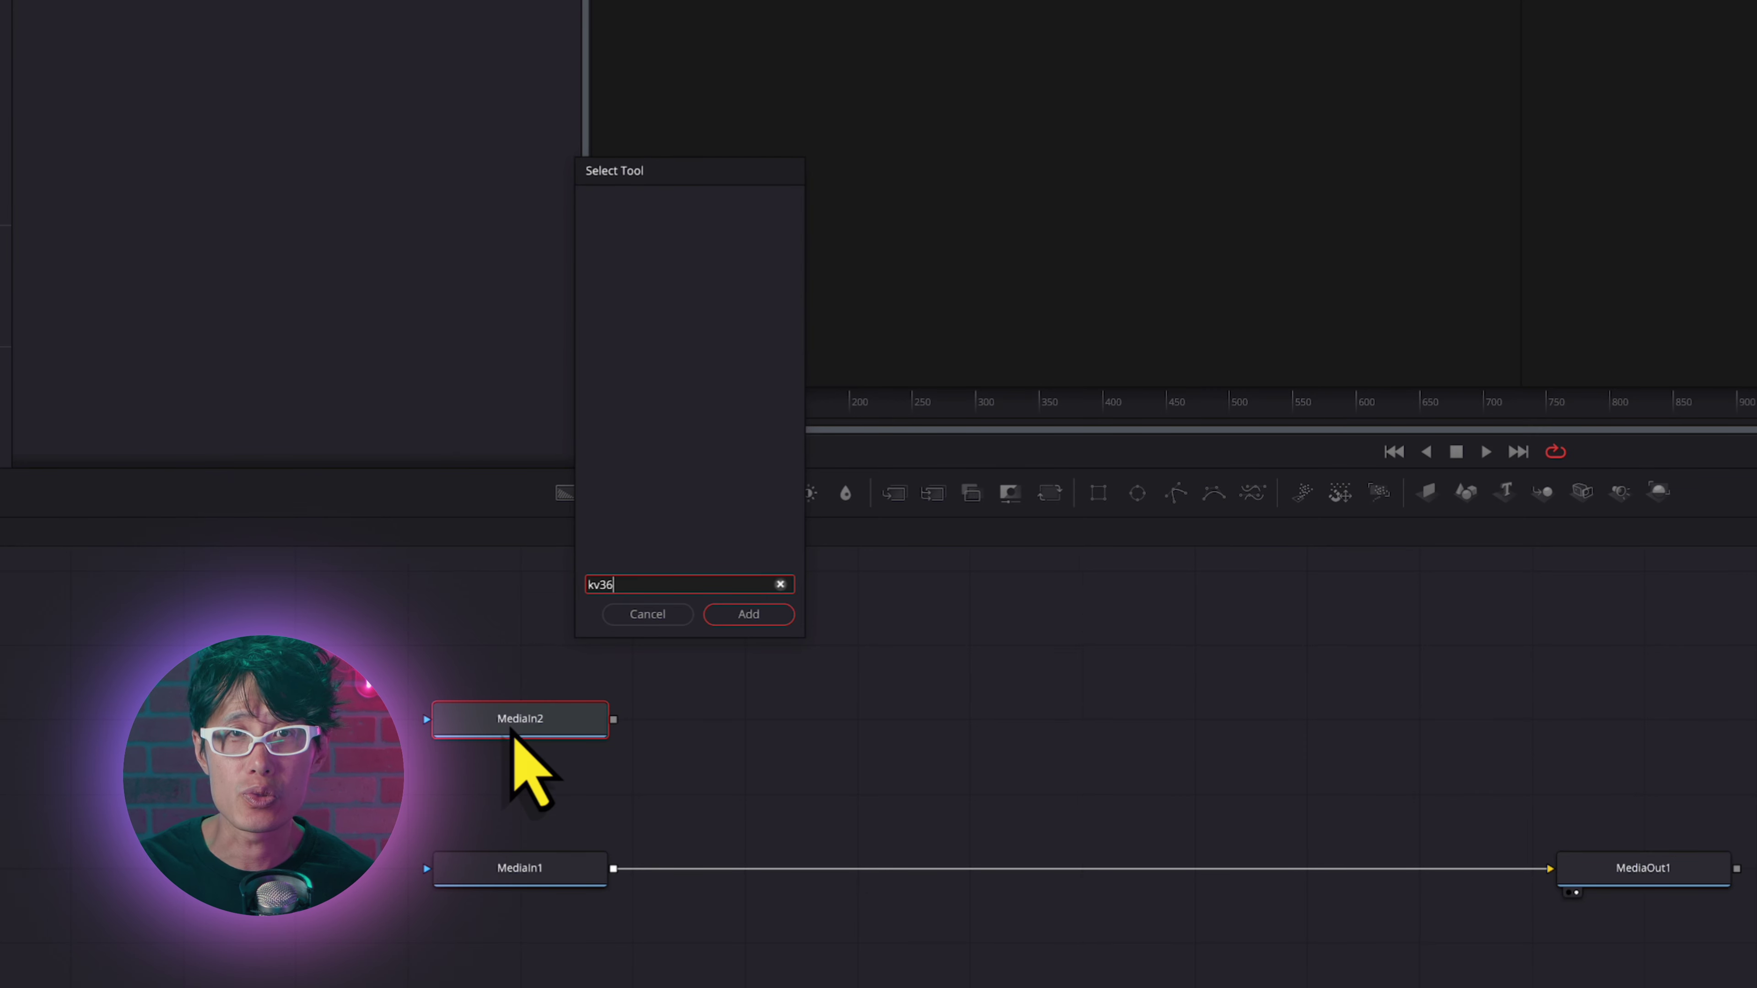
pyautogui.press('BackSpace')
pyautogui.press('BackSpace')
pyautogui.write('rre')
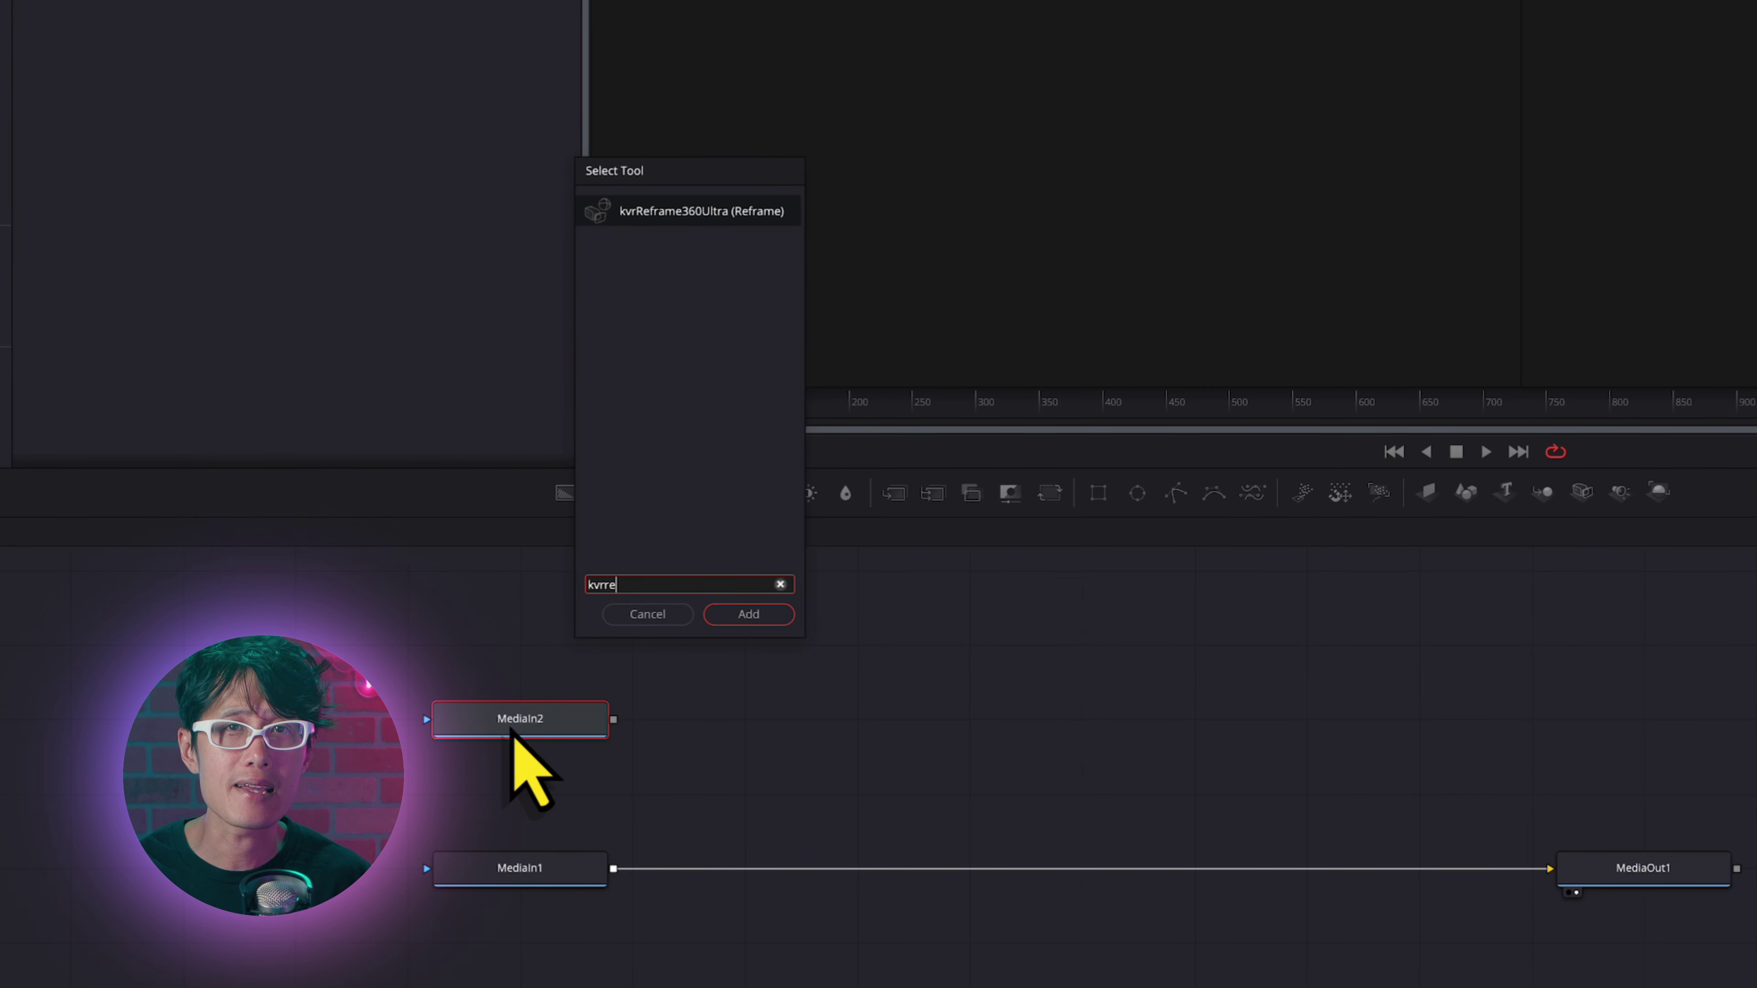
pyautogui.click(748, 614)
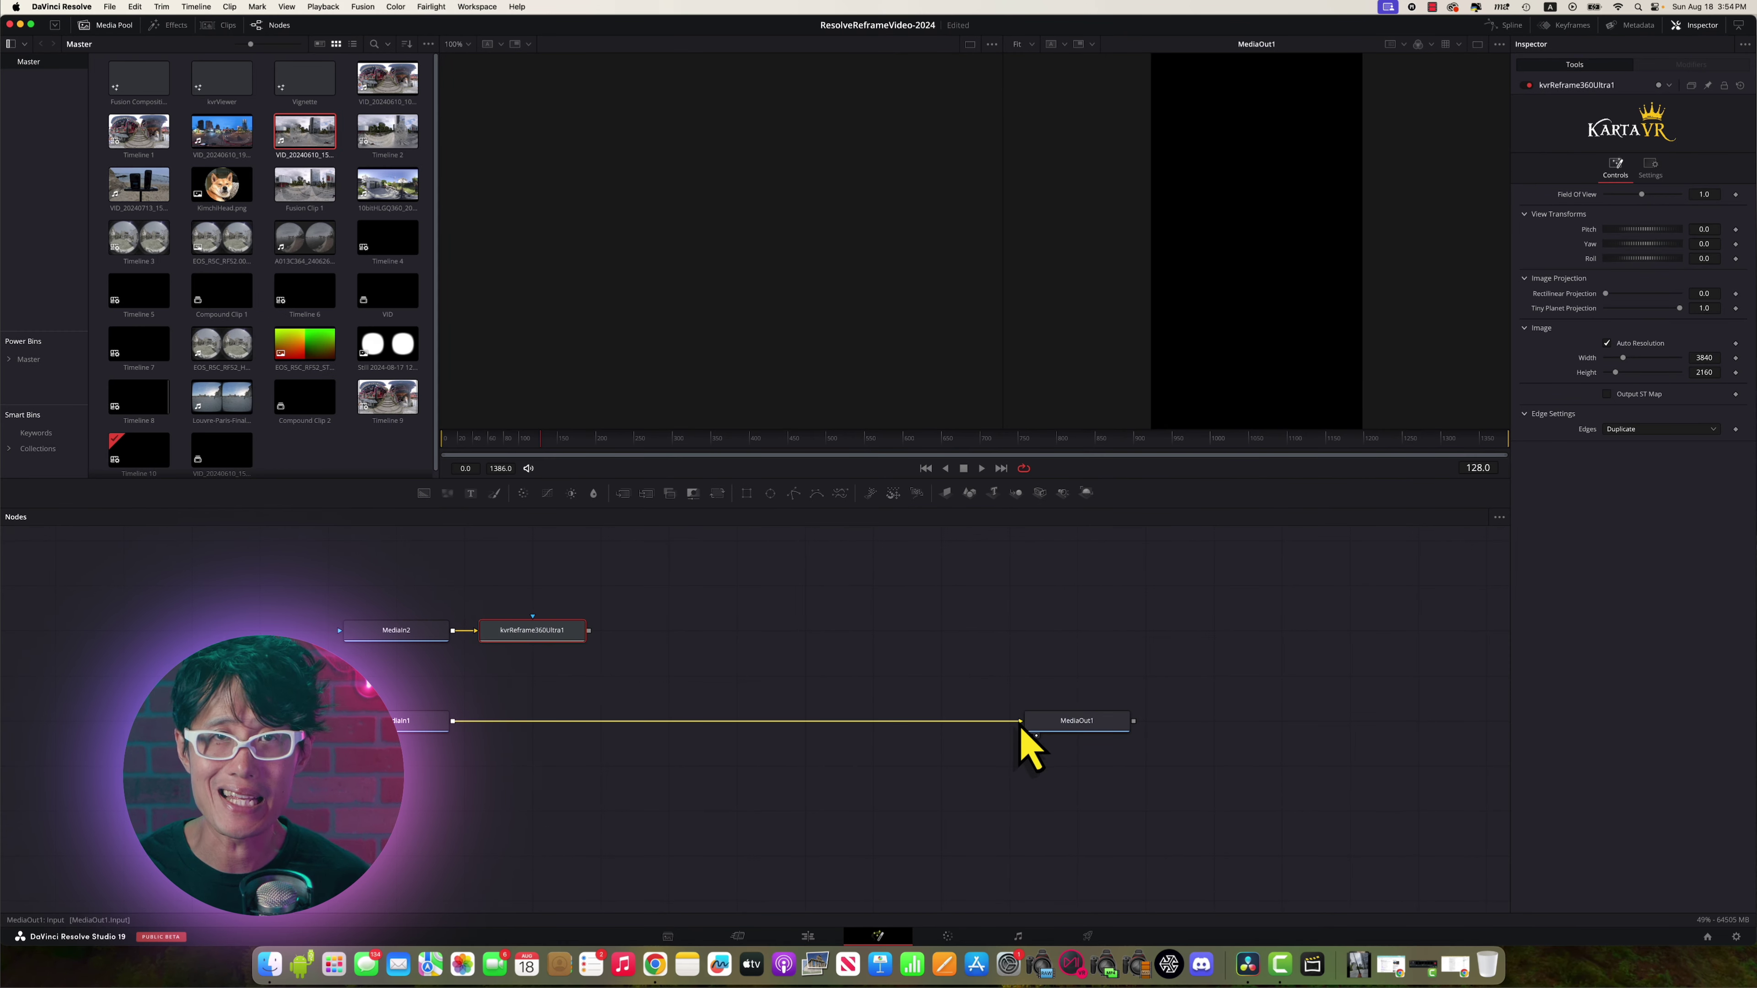
pyautogui.moveTo(1022, 726); pyautogui.dragTo(627, 651)
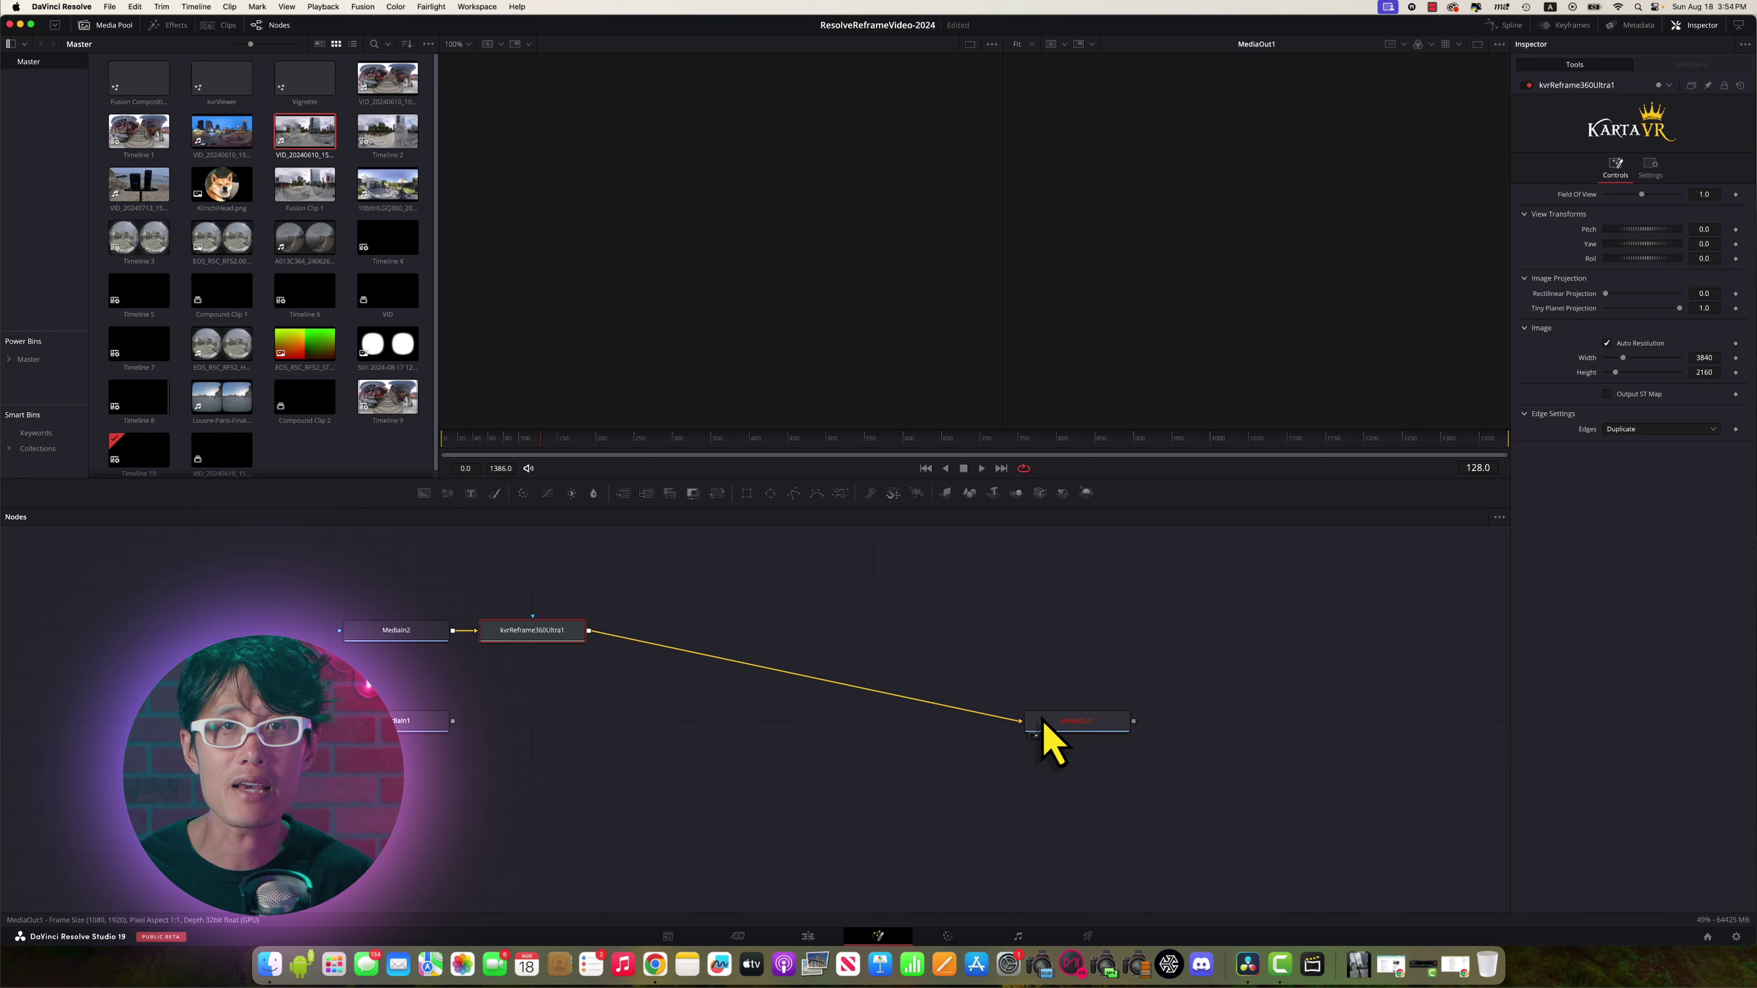
pyautogui.moveTo(1043, 721); pyautogui.dragTo(1031, 722)
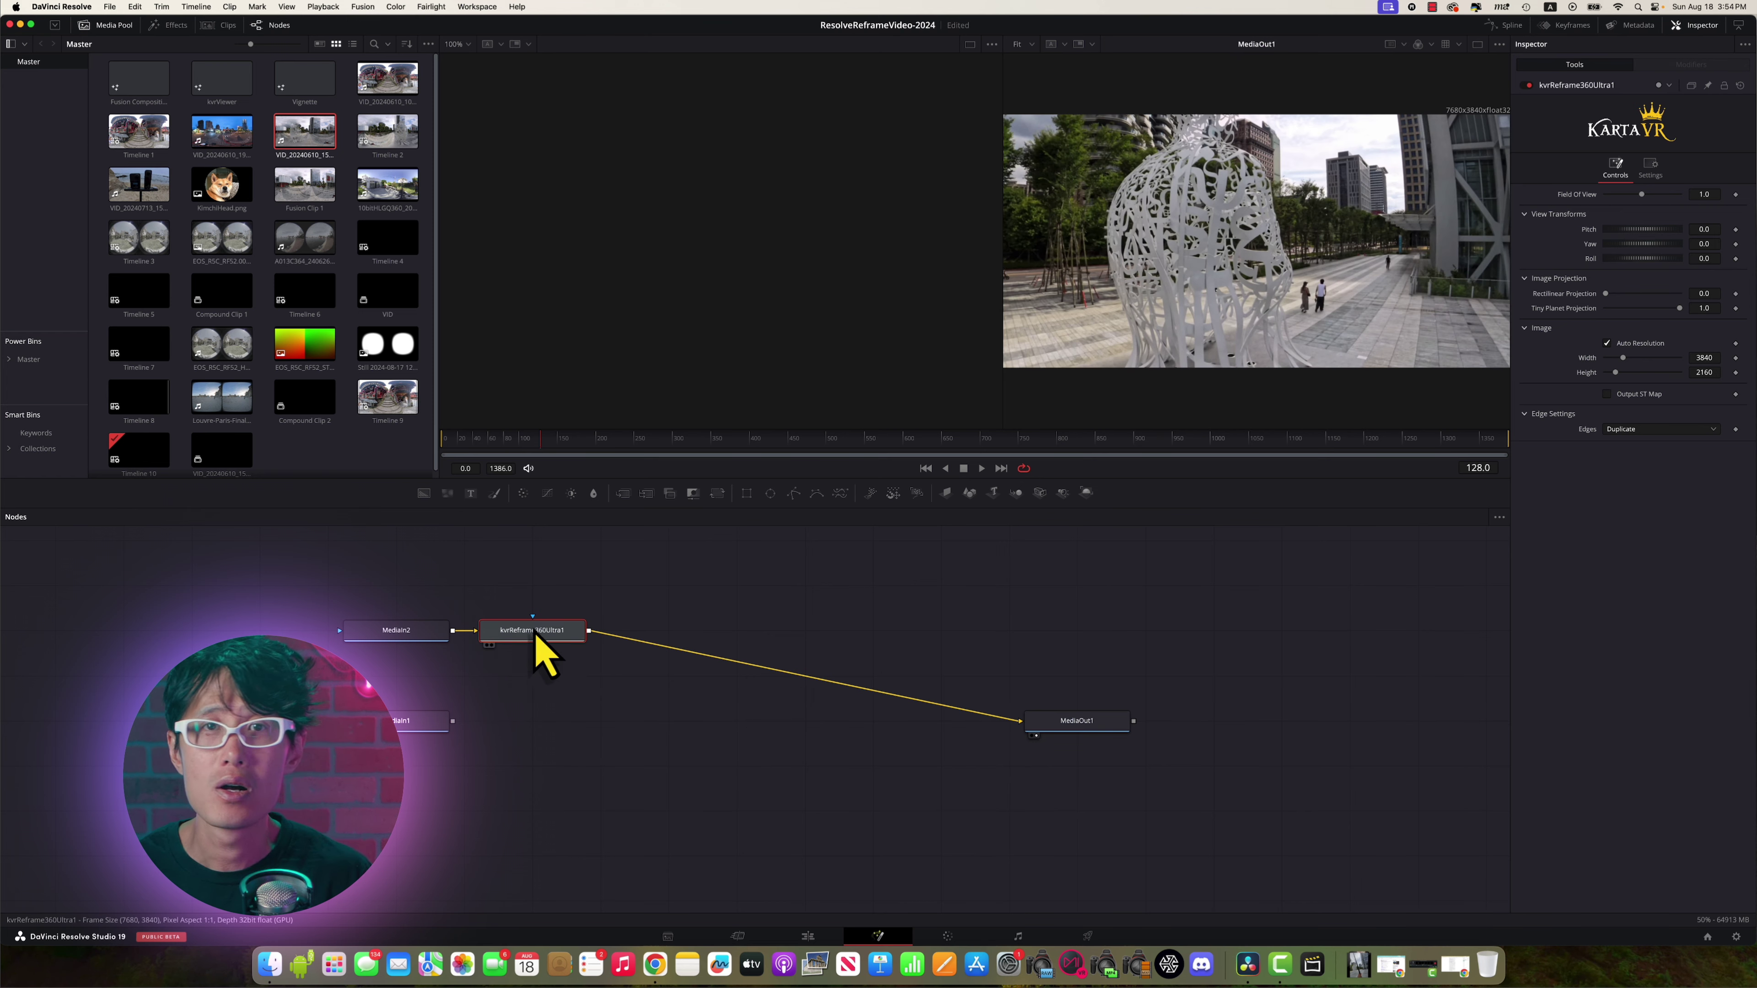
# Step: Turn off Auto Resolution on kvrReframe360Ultra1 and set its output to 1080 × 1920
pyautogui.moveTo(538, 640)
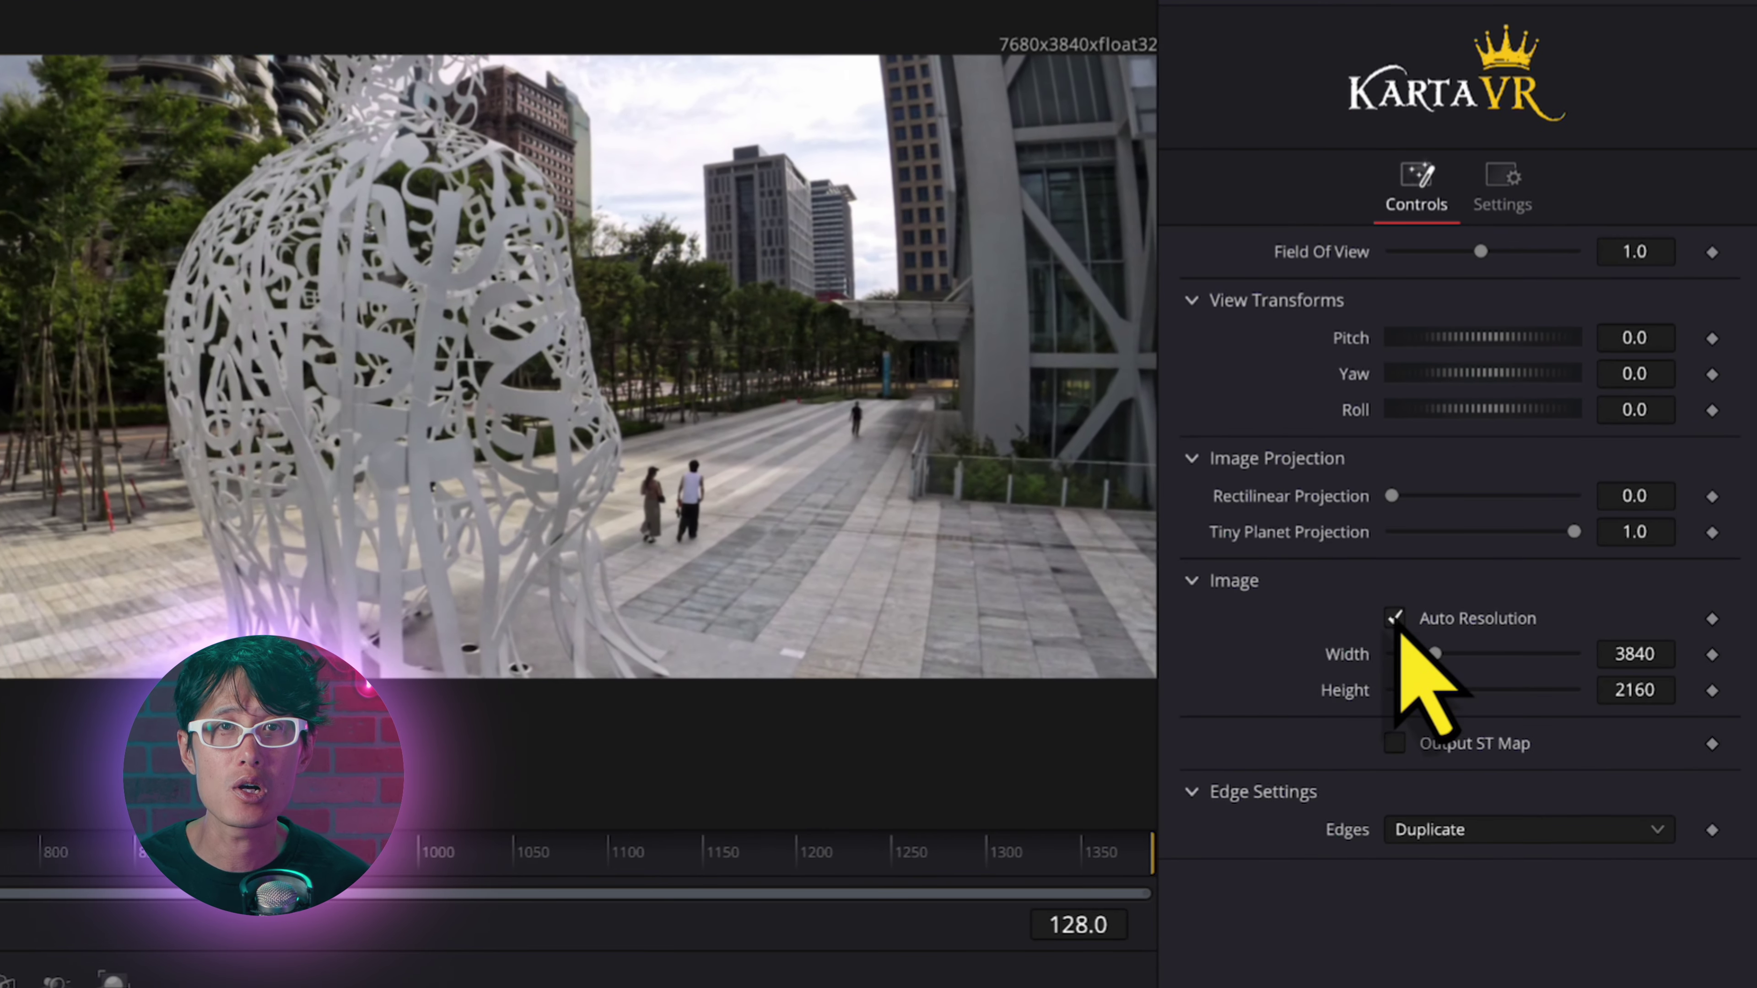
pyautogui.click(1395, 618)
pyautogui.doubleClick(1654, 656)
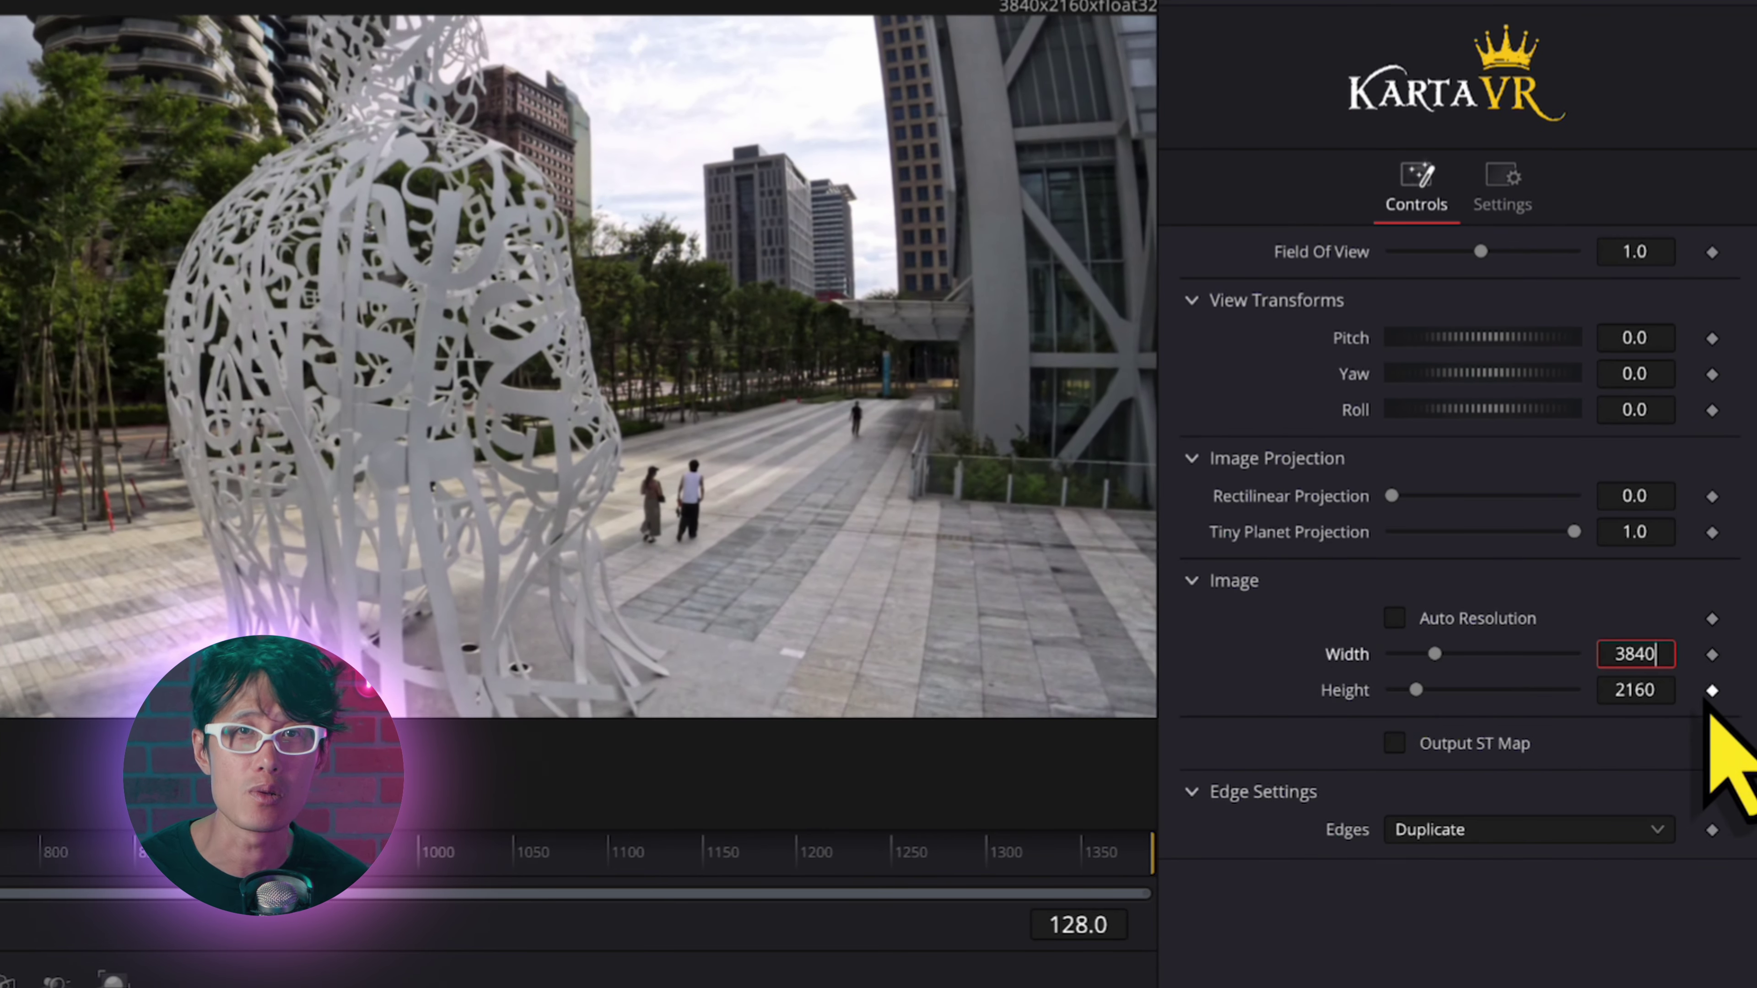
pyautogui.write('1')
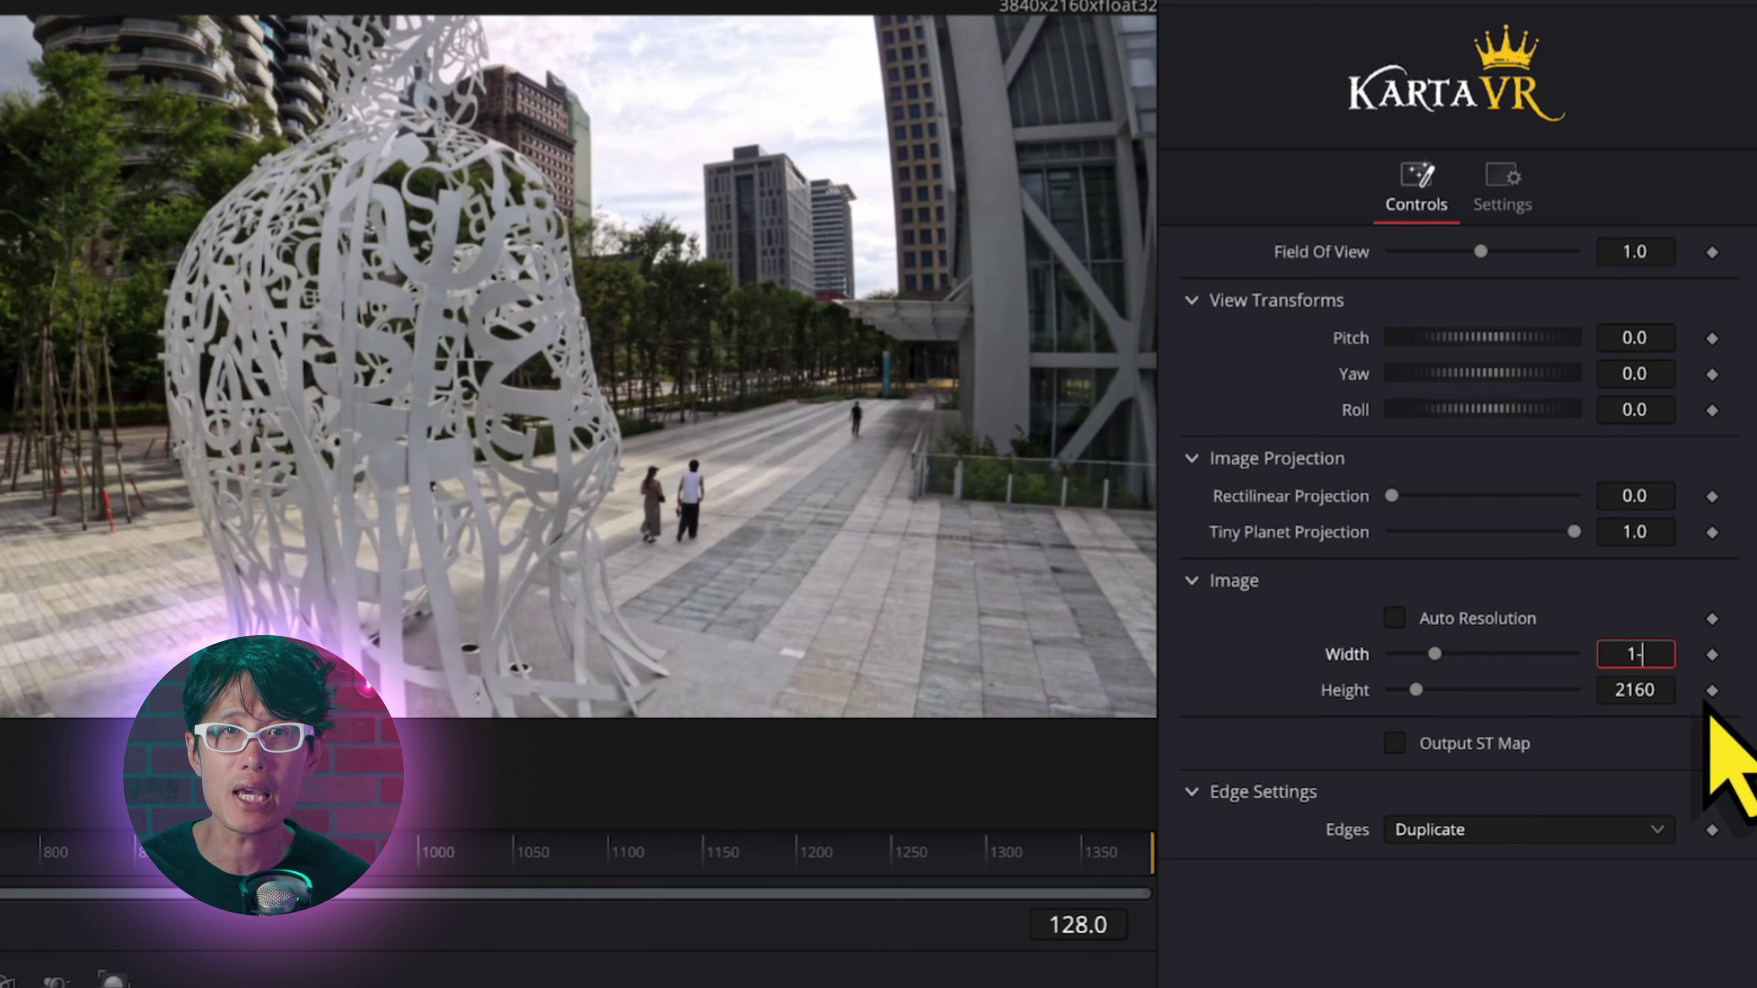
pyautogui.write('080')
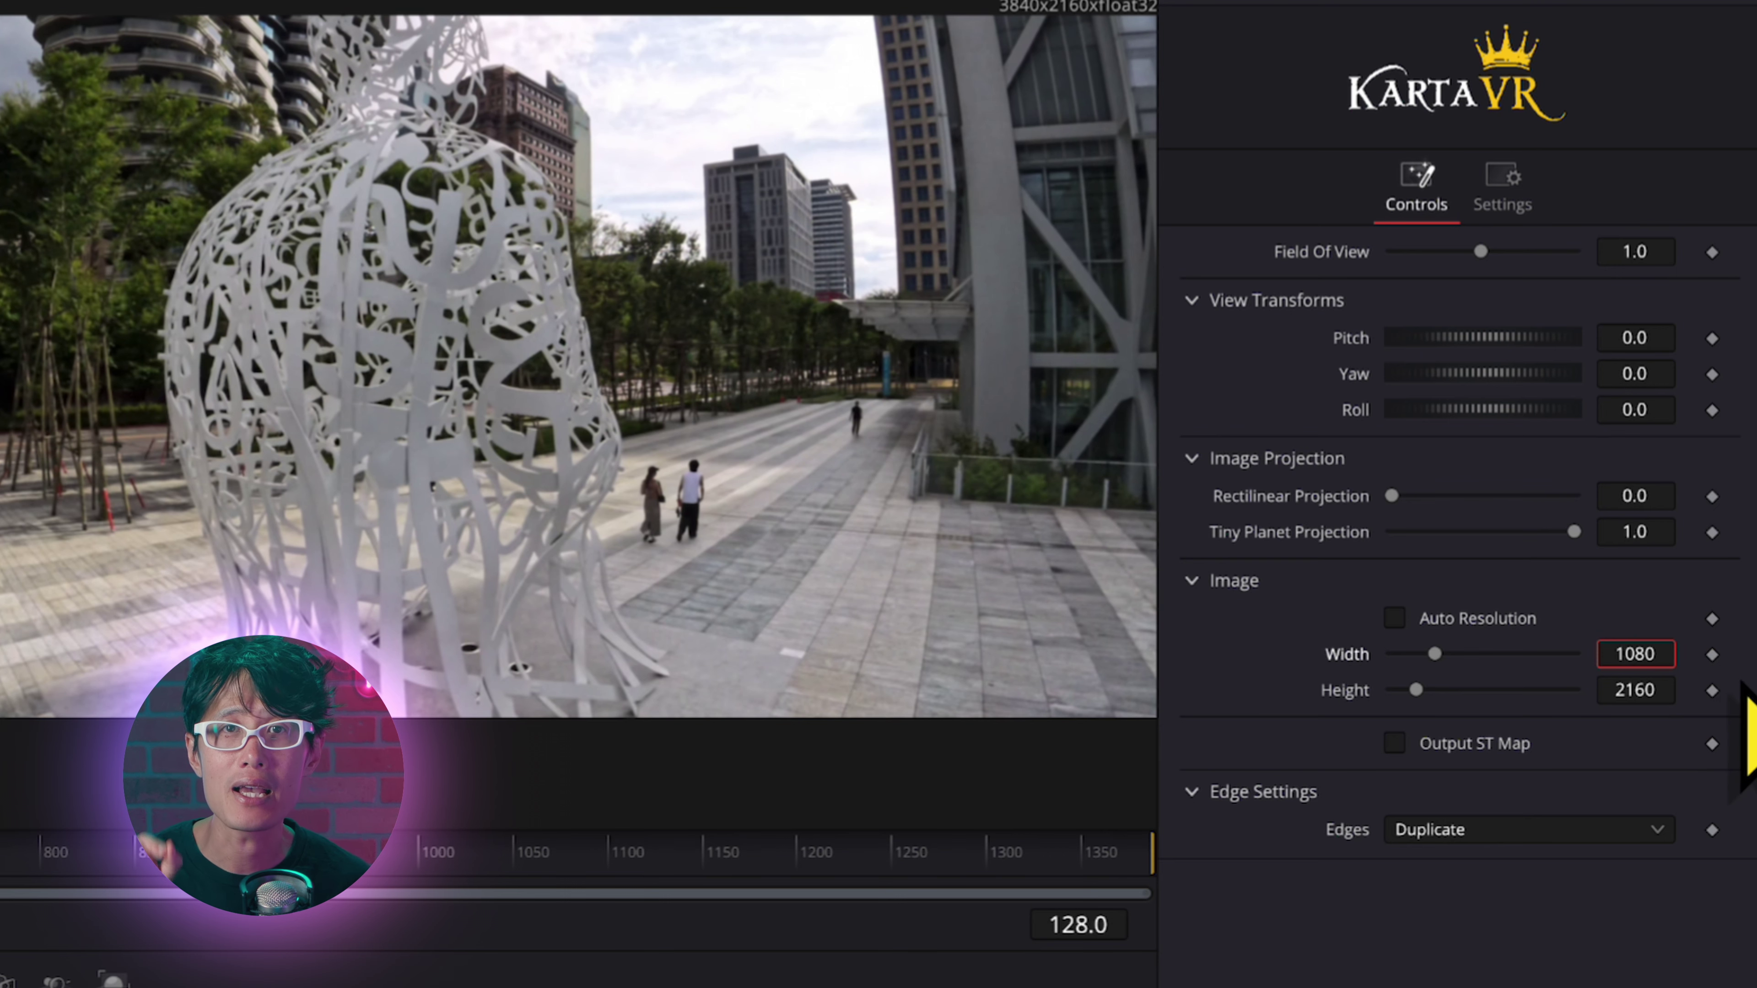
pyautogui.doubleClick(1653, 688)
pyautogui.write('1920')
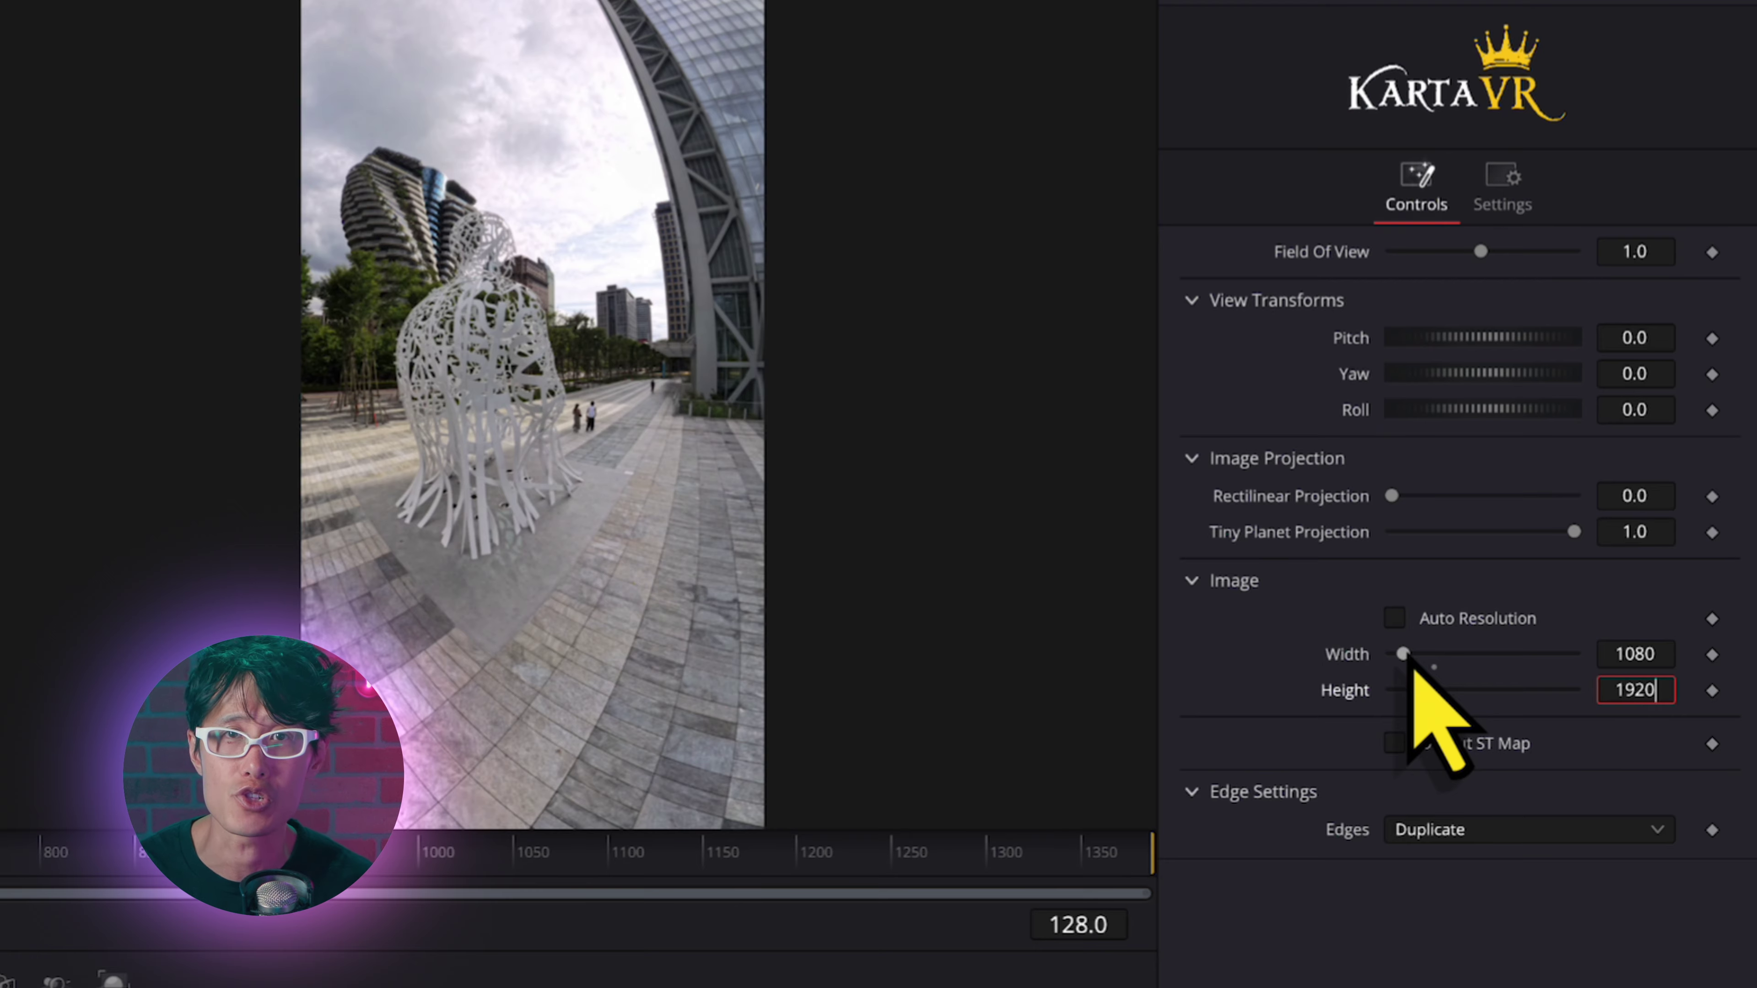
pyautogui.press('Return')
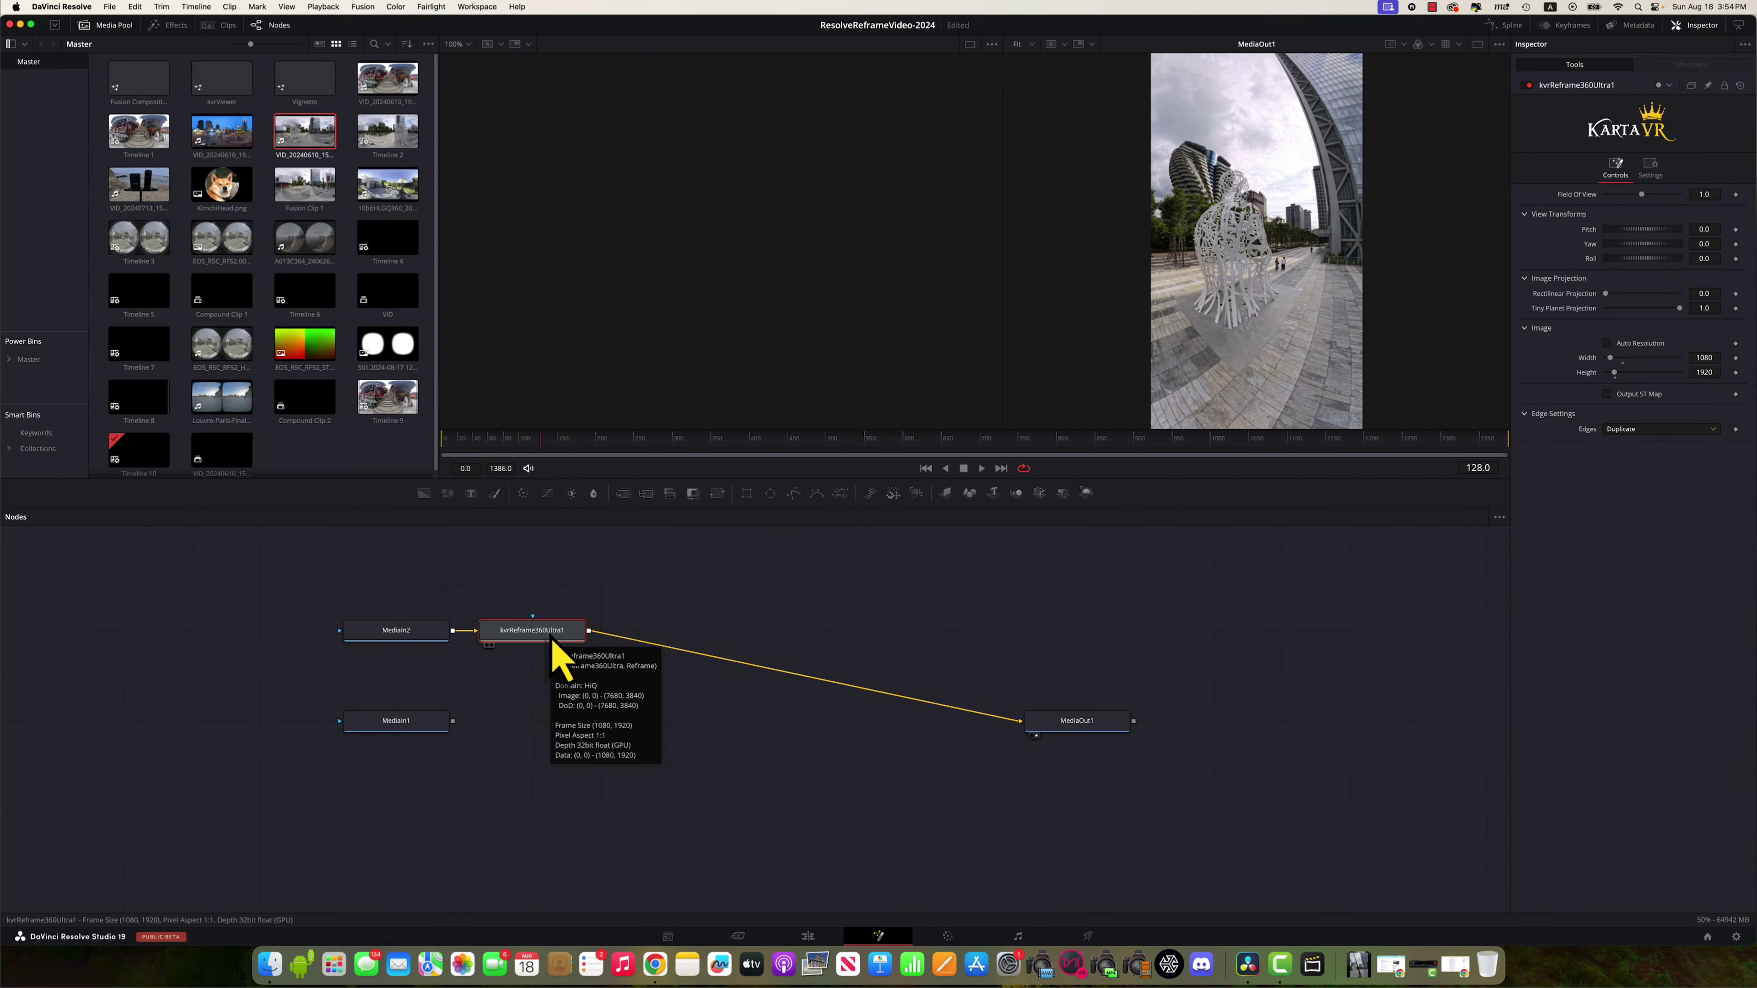
pyautogui.hotkey('shift', 'space')
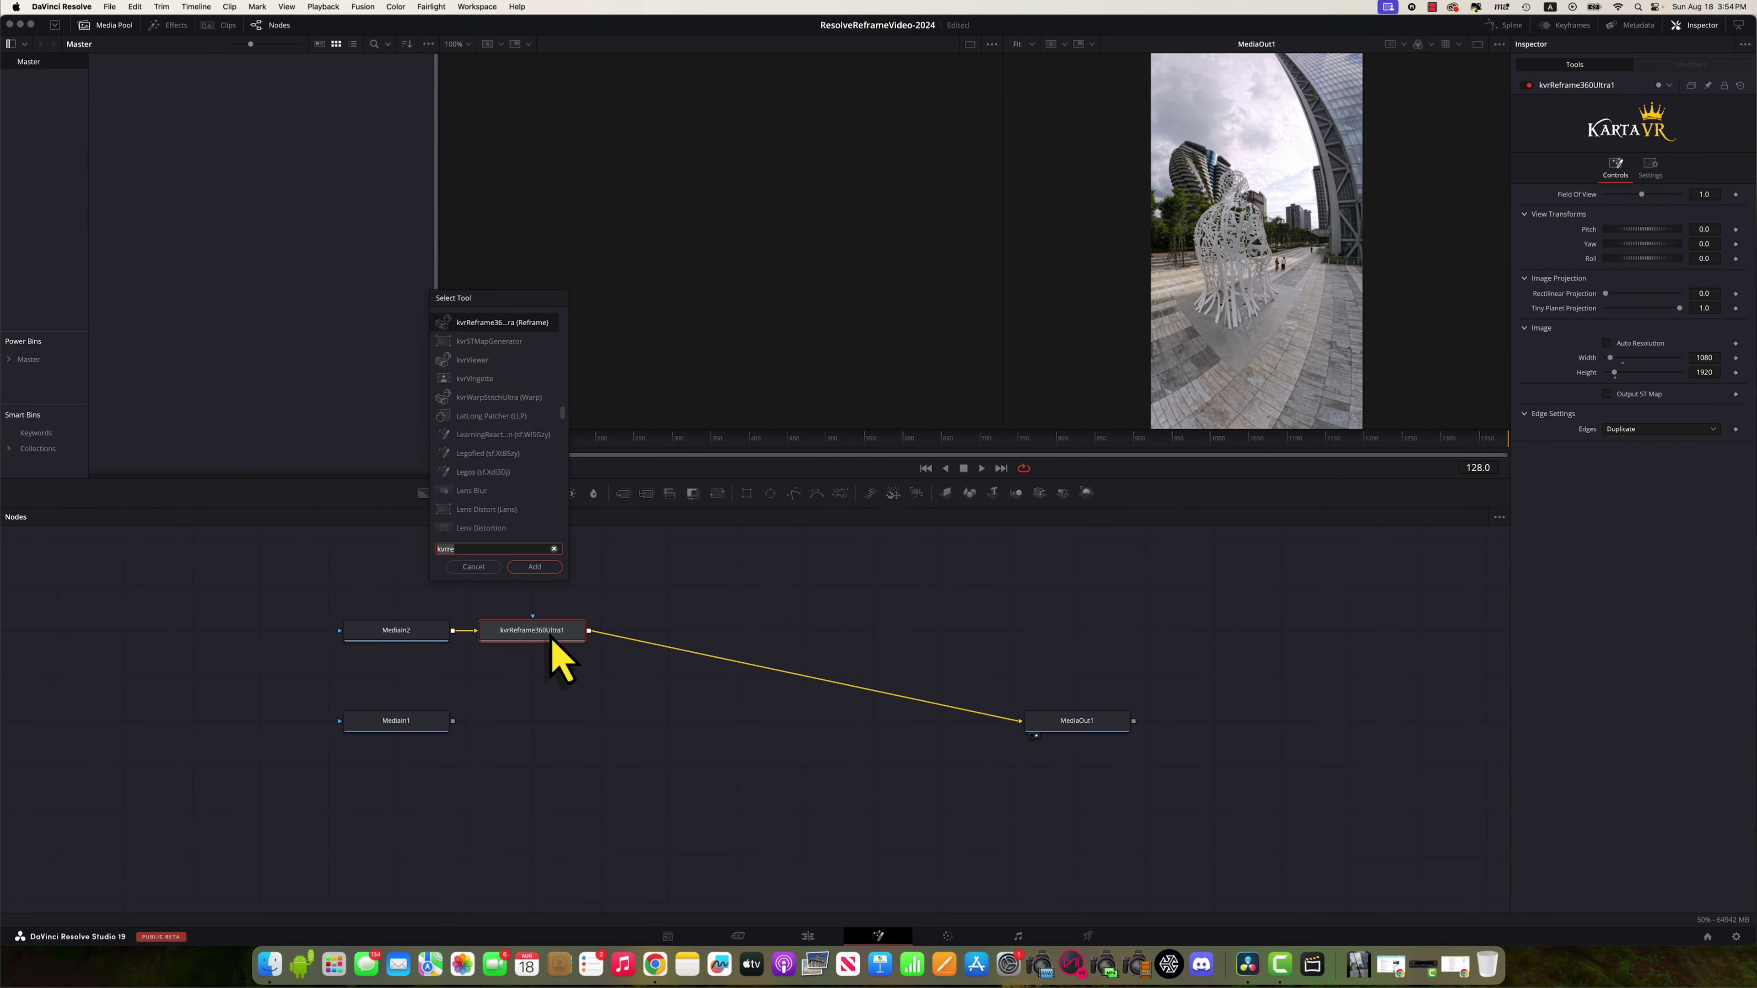
# Step: Add an Auto Domain node after kvrReframe360Ultra1 by searching 'auto'
pyautogui.write('auto')
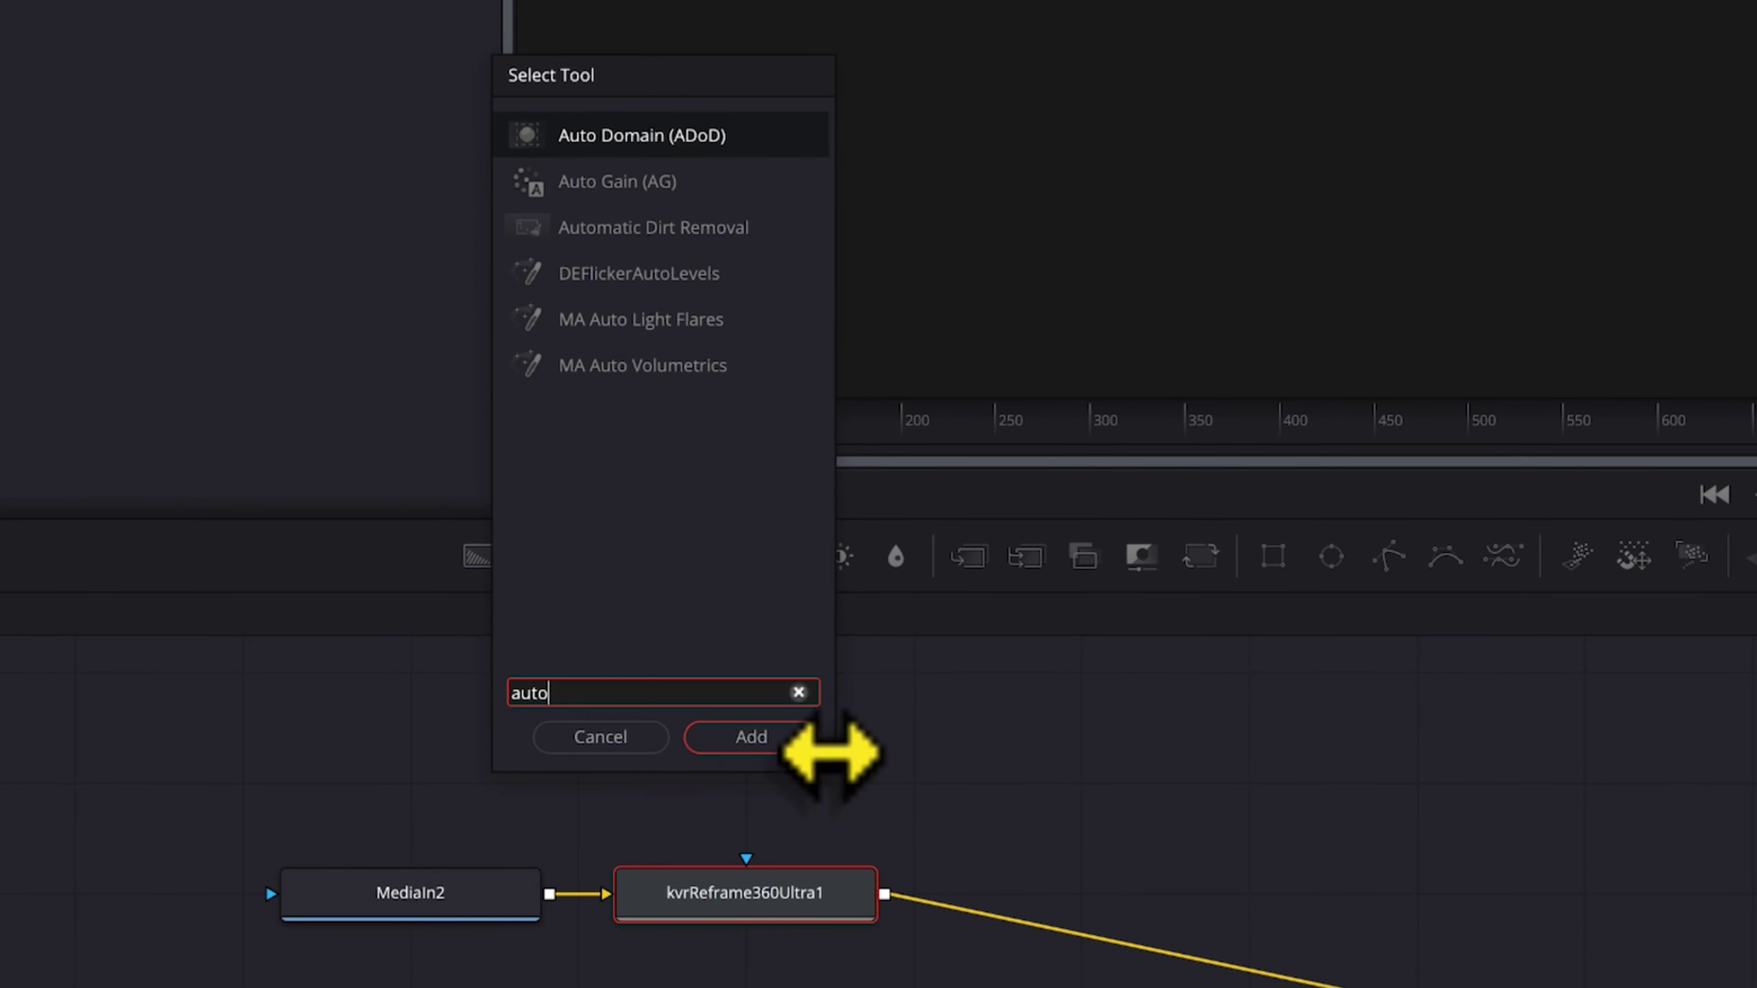
pyautogui.click(747, 737)
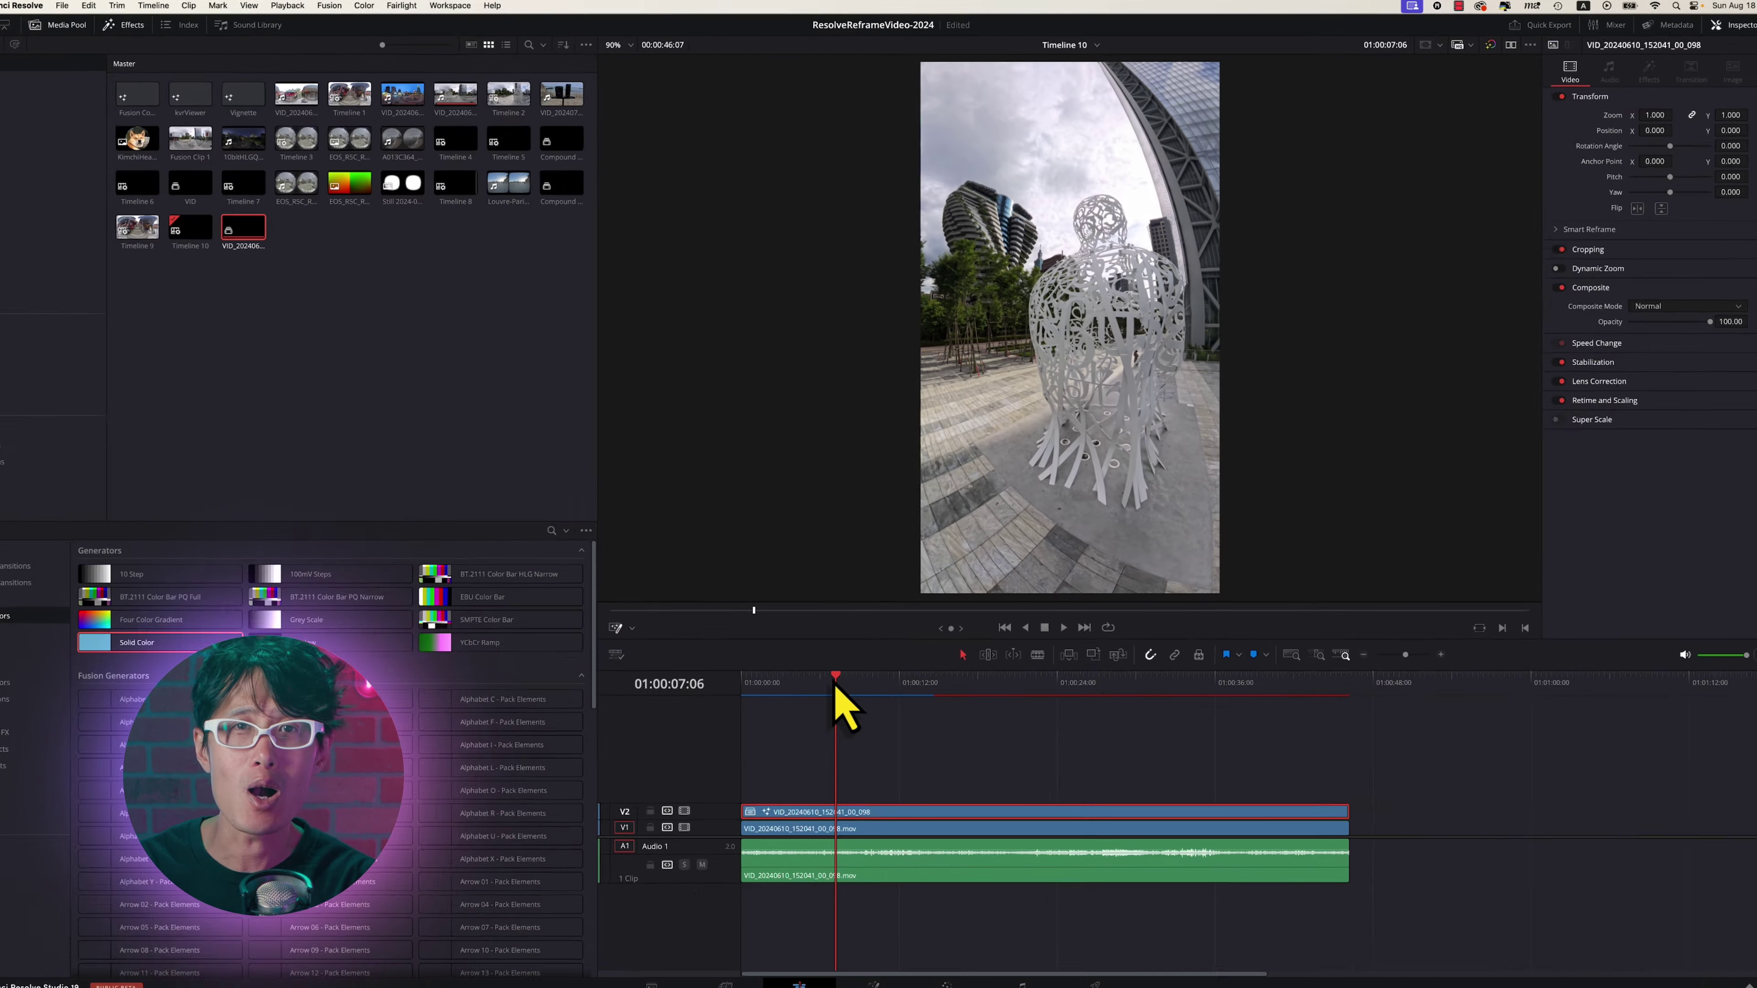
# Step: Set the viewer zoom to 100%
pyautogui.click(626, 44)
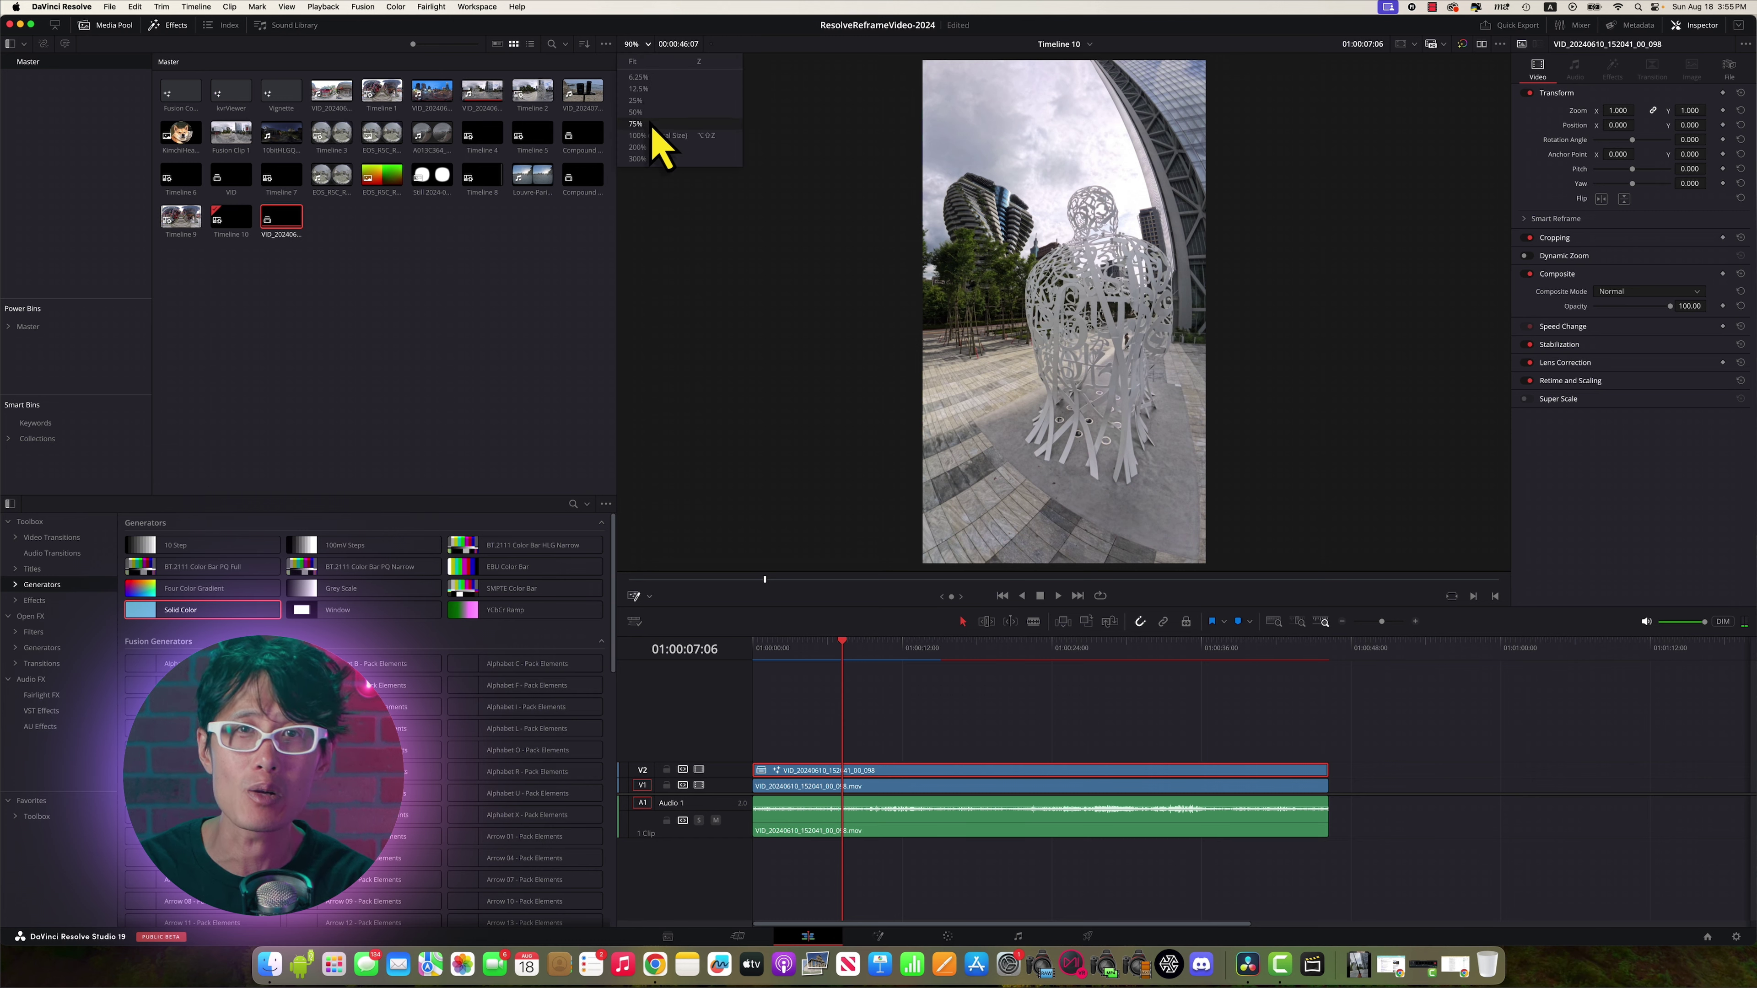
pyautogui.click(654, 135)
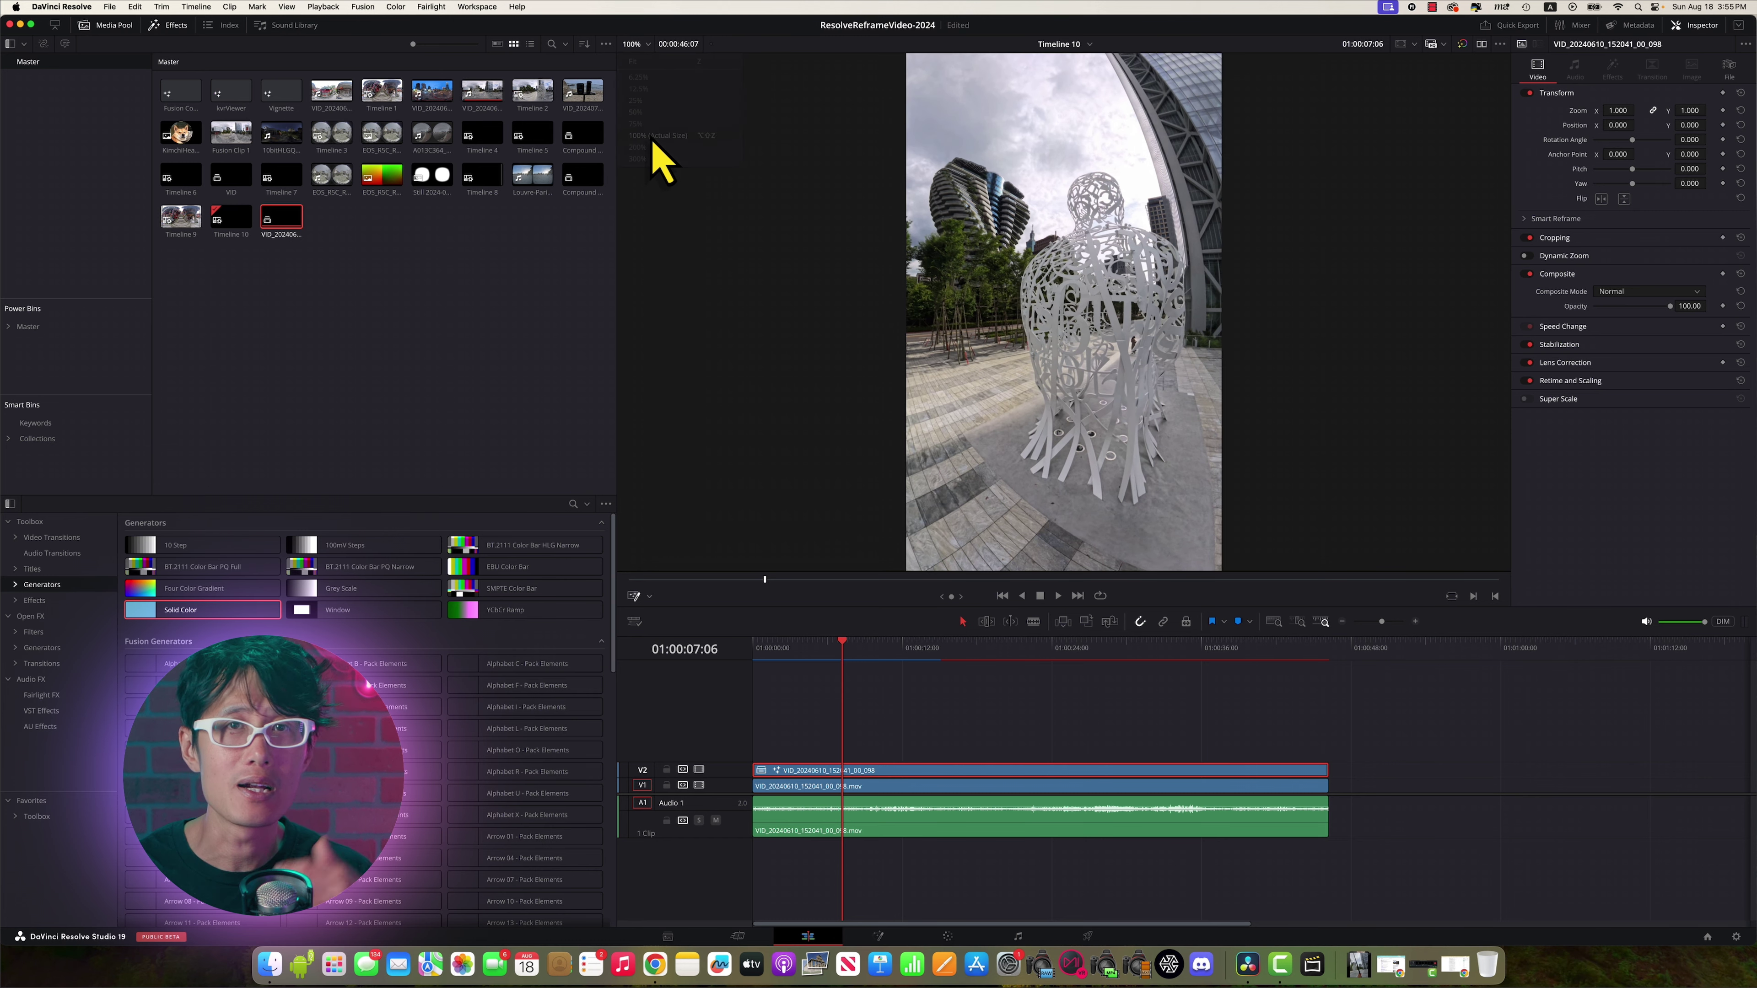
pyautogui.scroll(3, 1090, 423)
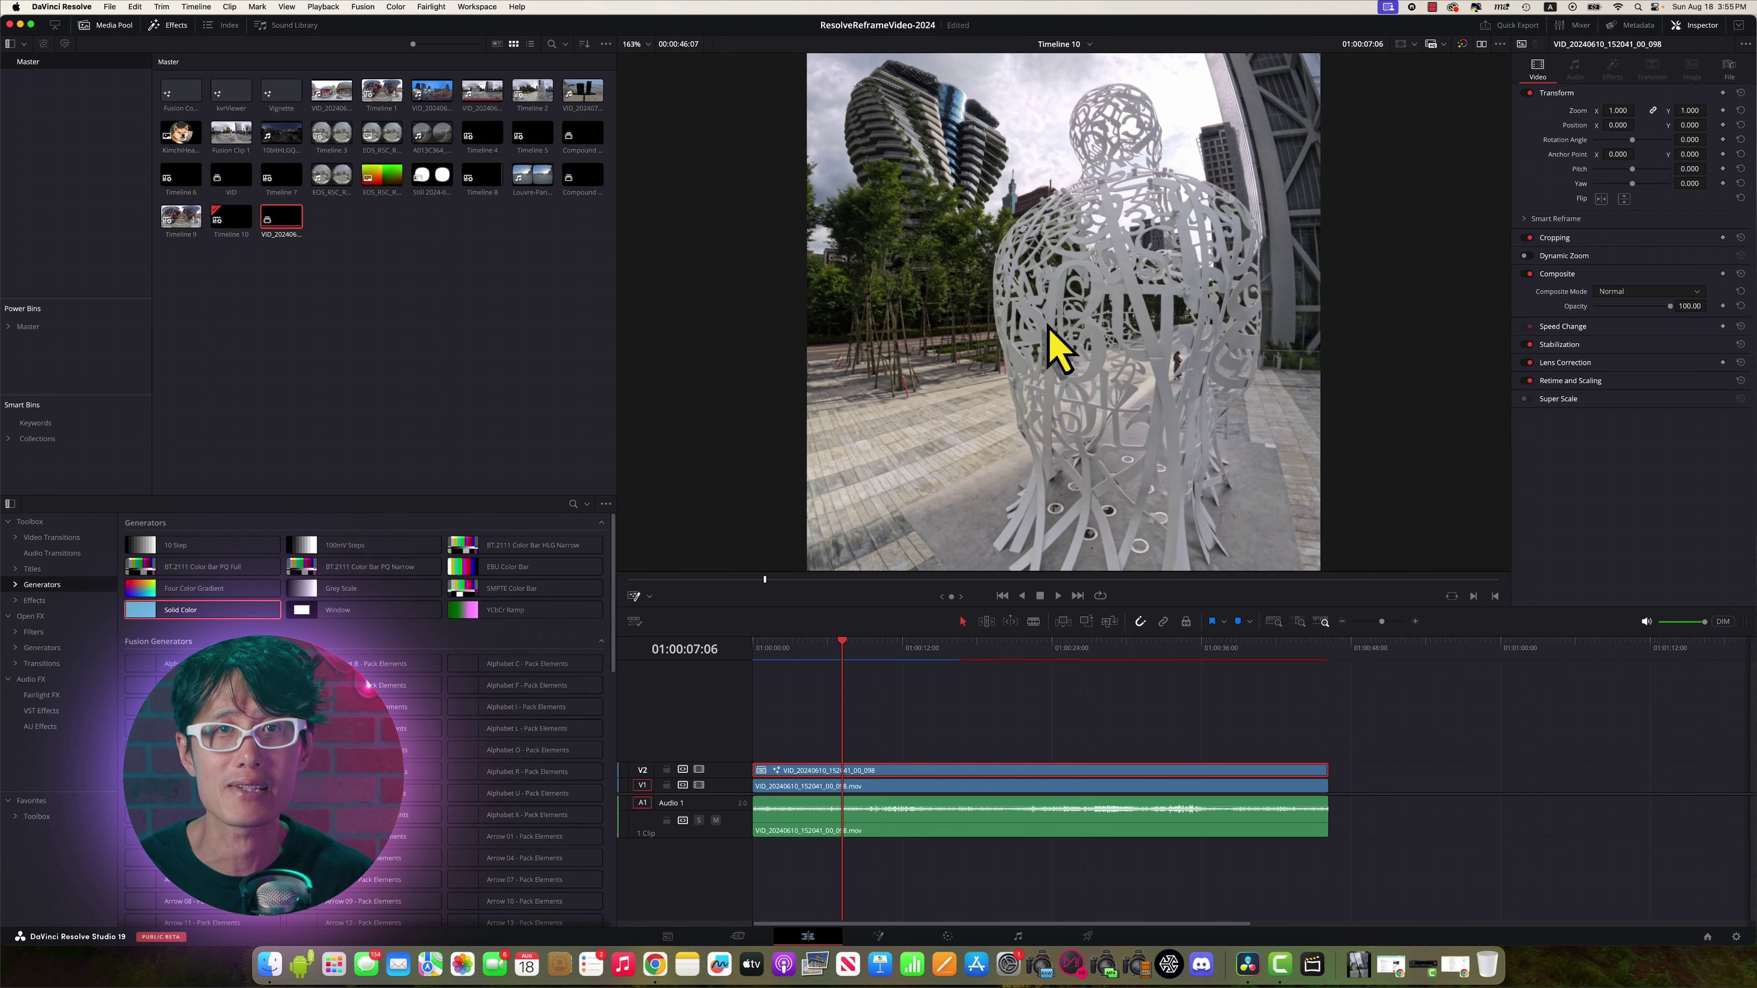
pyautogui.click(650, 45)
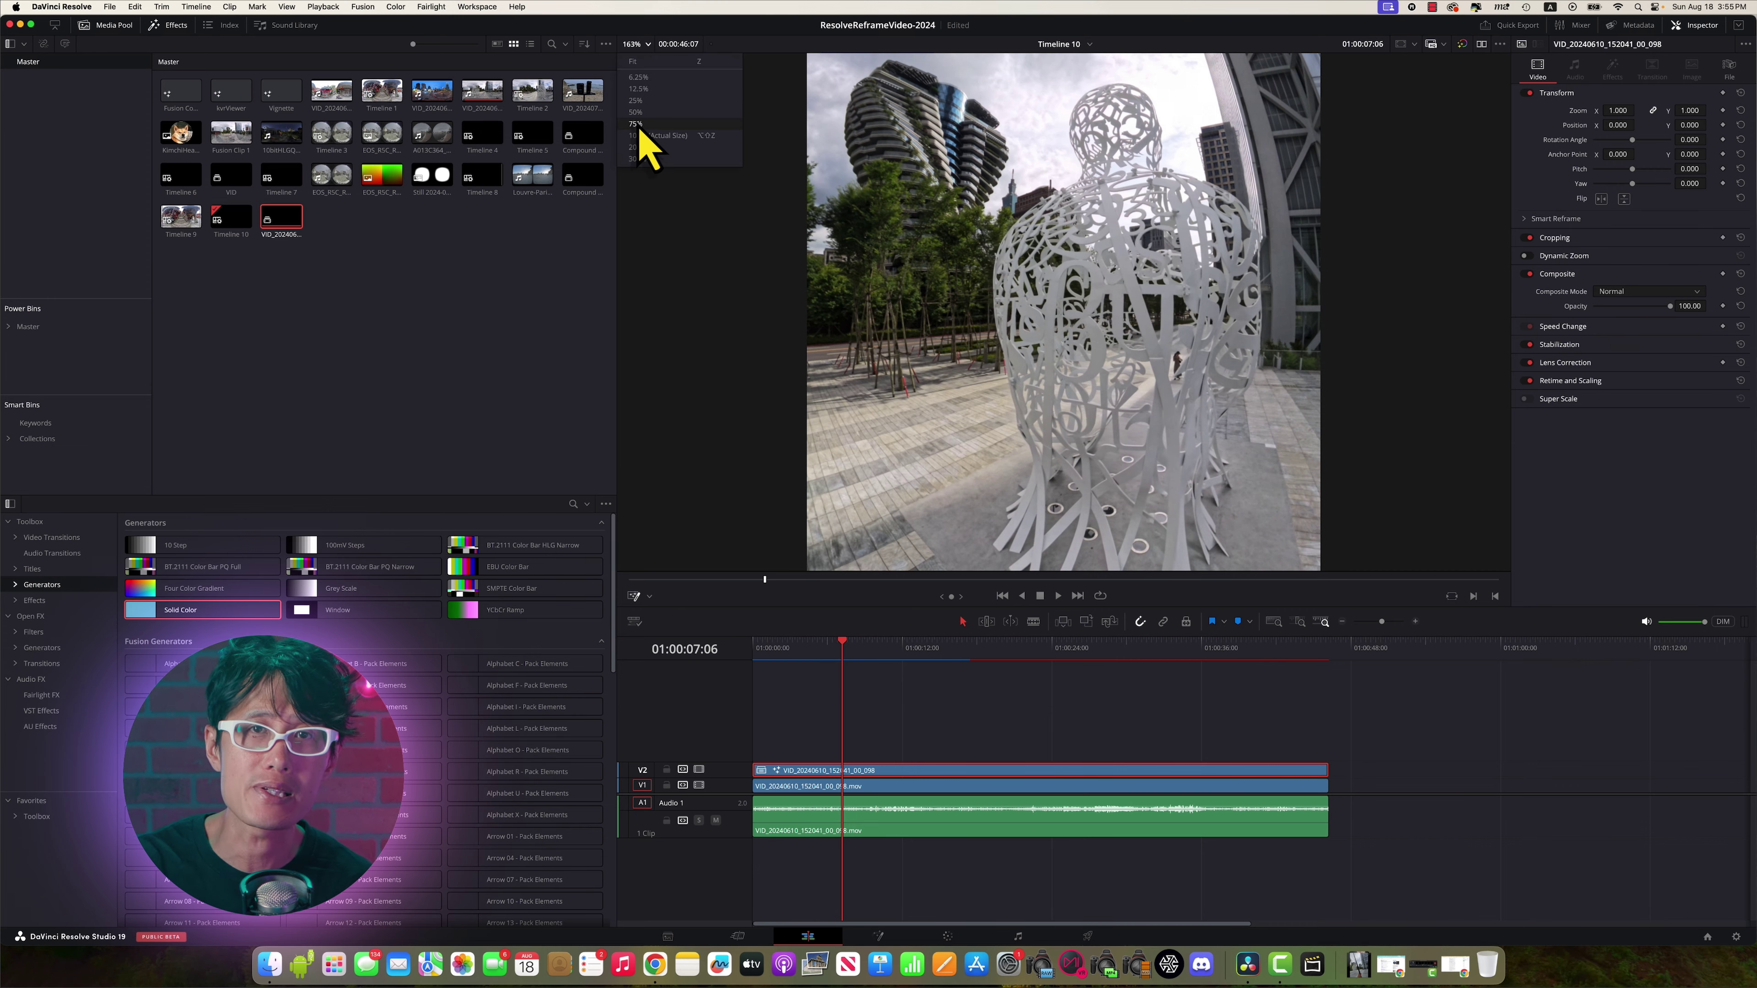
pyautogui.click(654, 135)
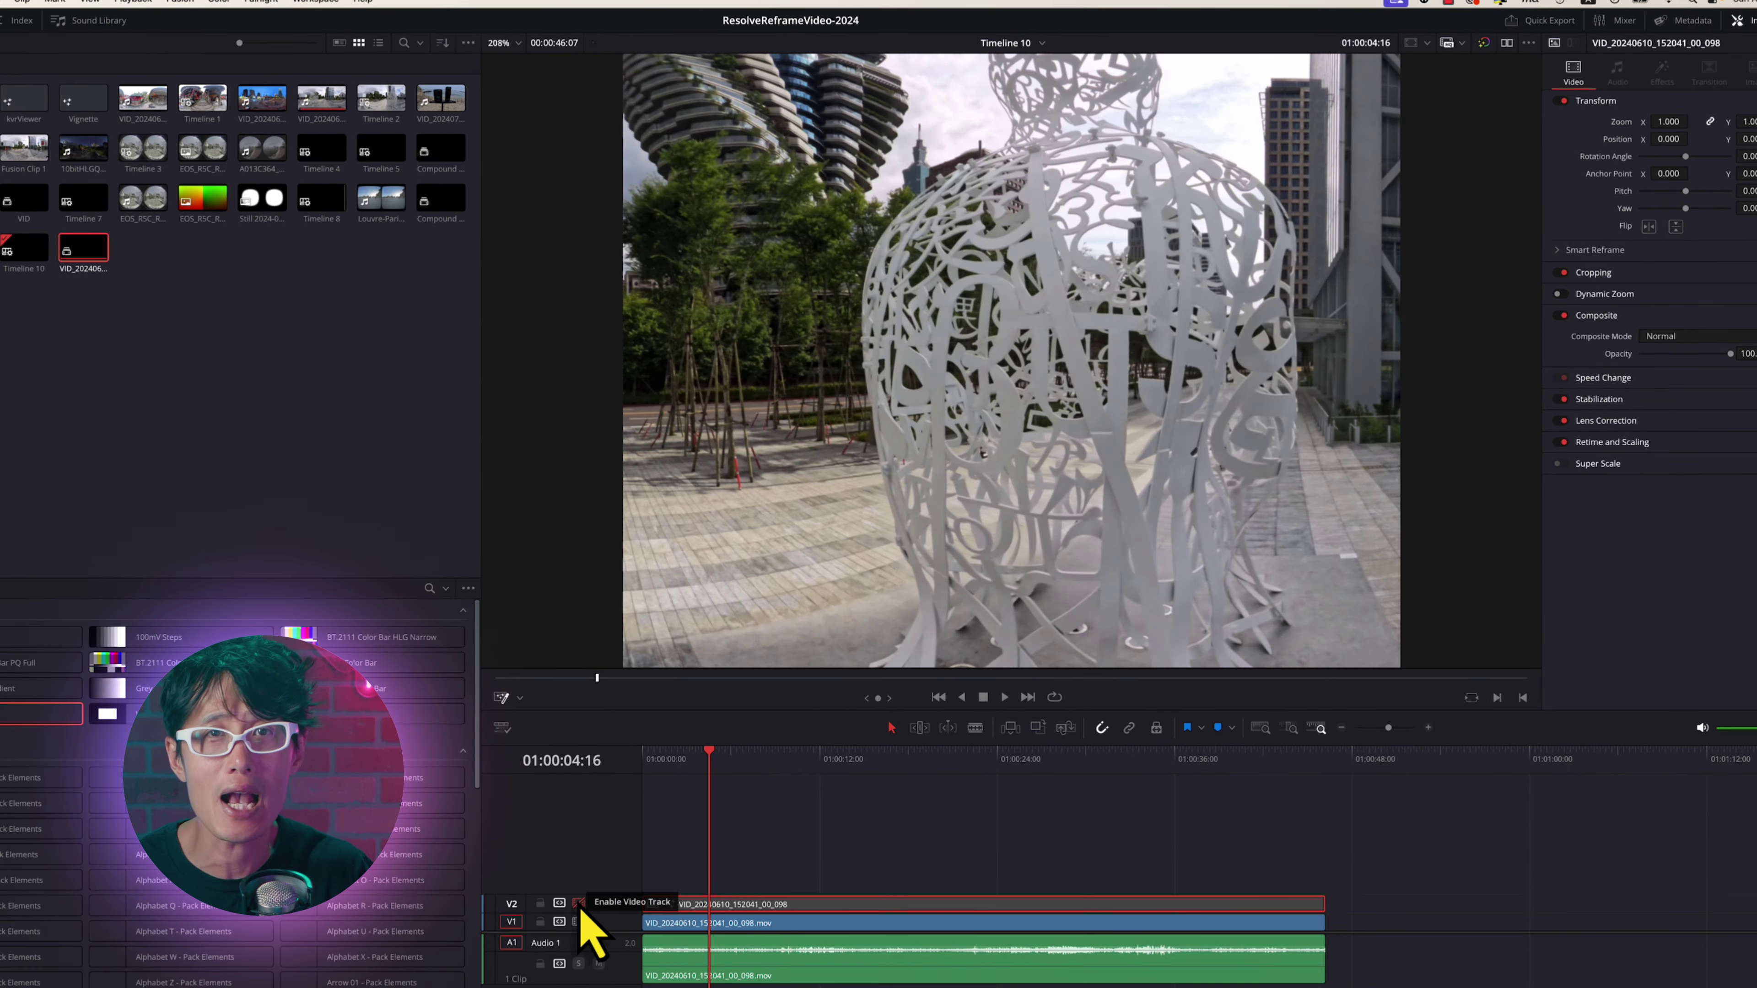
# Step: Toggle the V2 video track off and on to compare framings, leaving it enabled
pyautogui.click(578, 903)
pyautogui.click(579, 903)
pyautogui.click(579, 903)
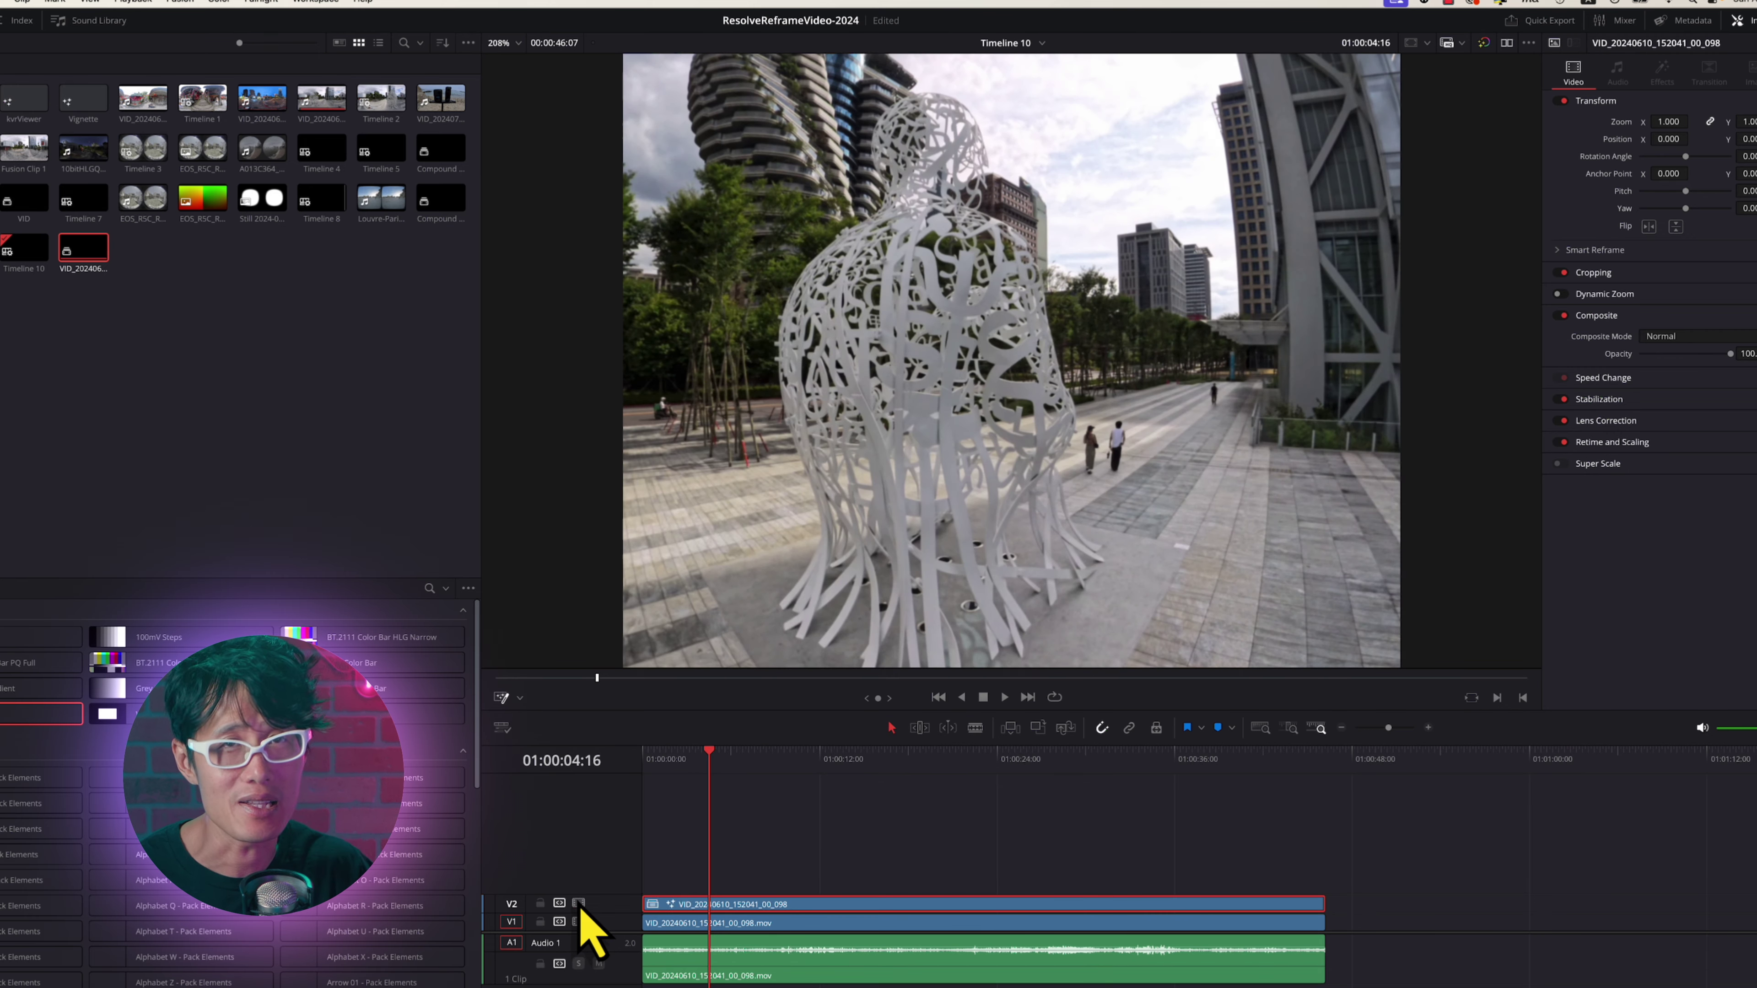
pyautogui.click(579, 904)
pyautogui.click(579, 903)
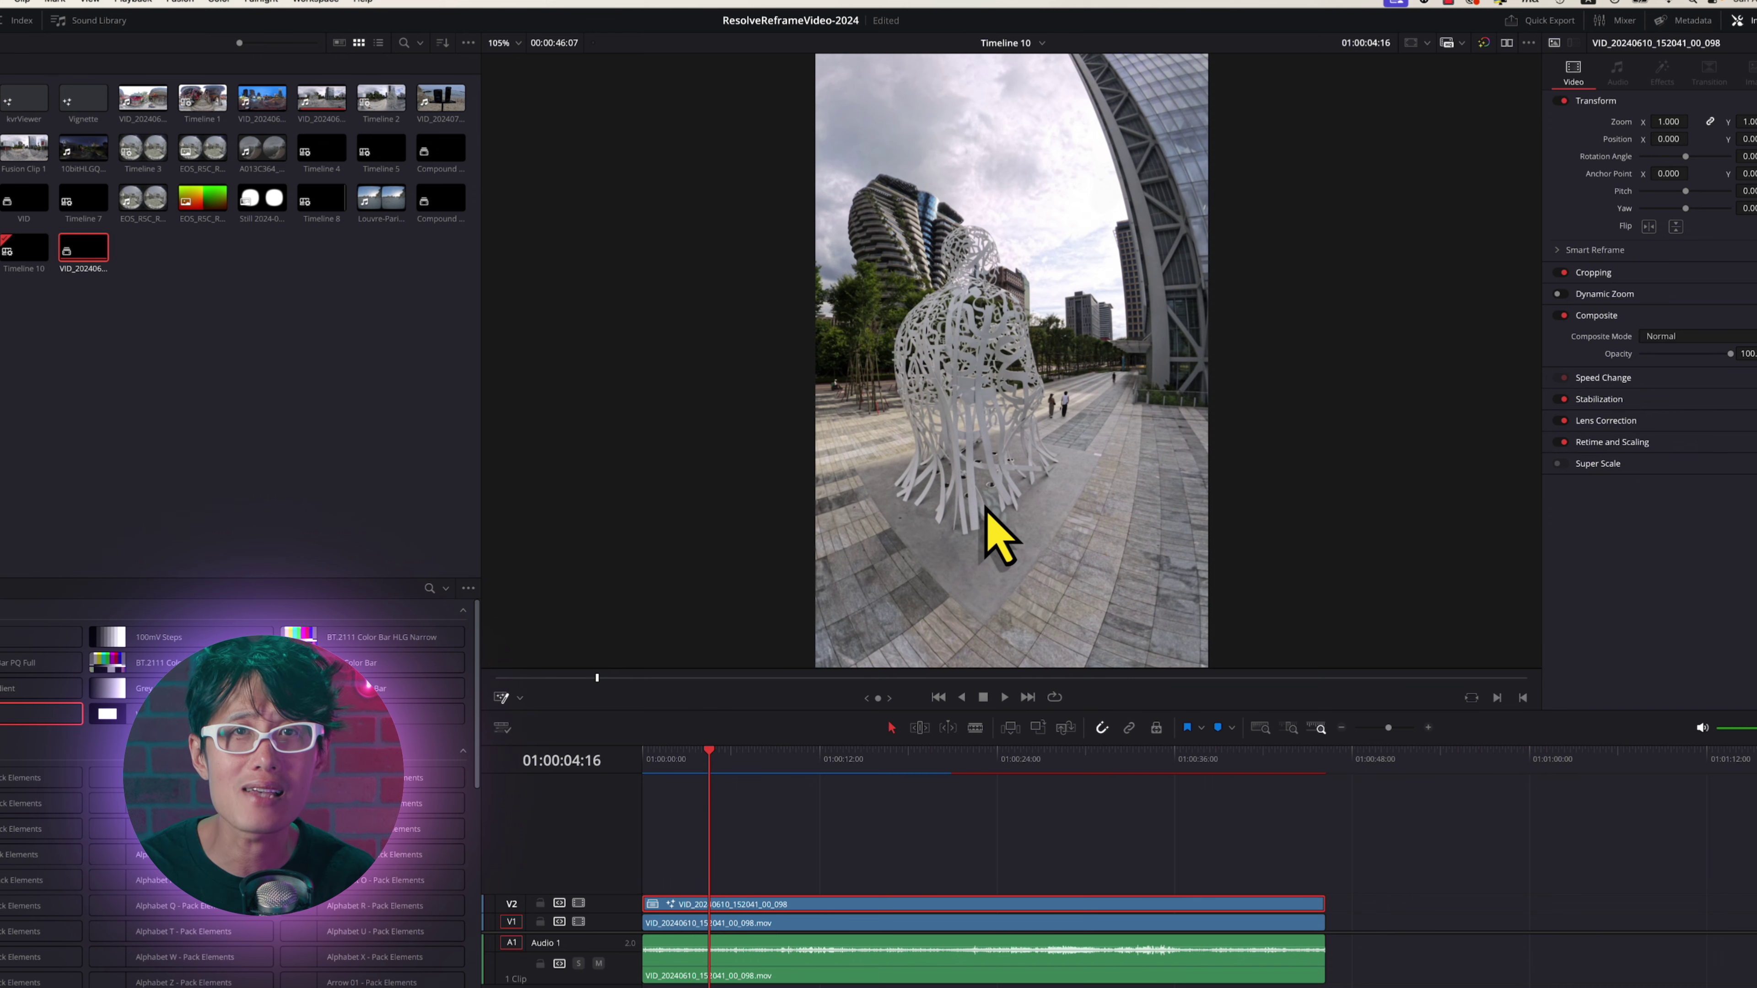
pyautogui.rightClick(724, 904)
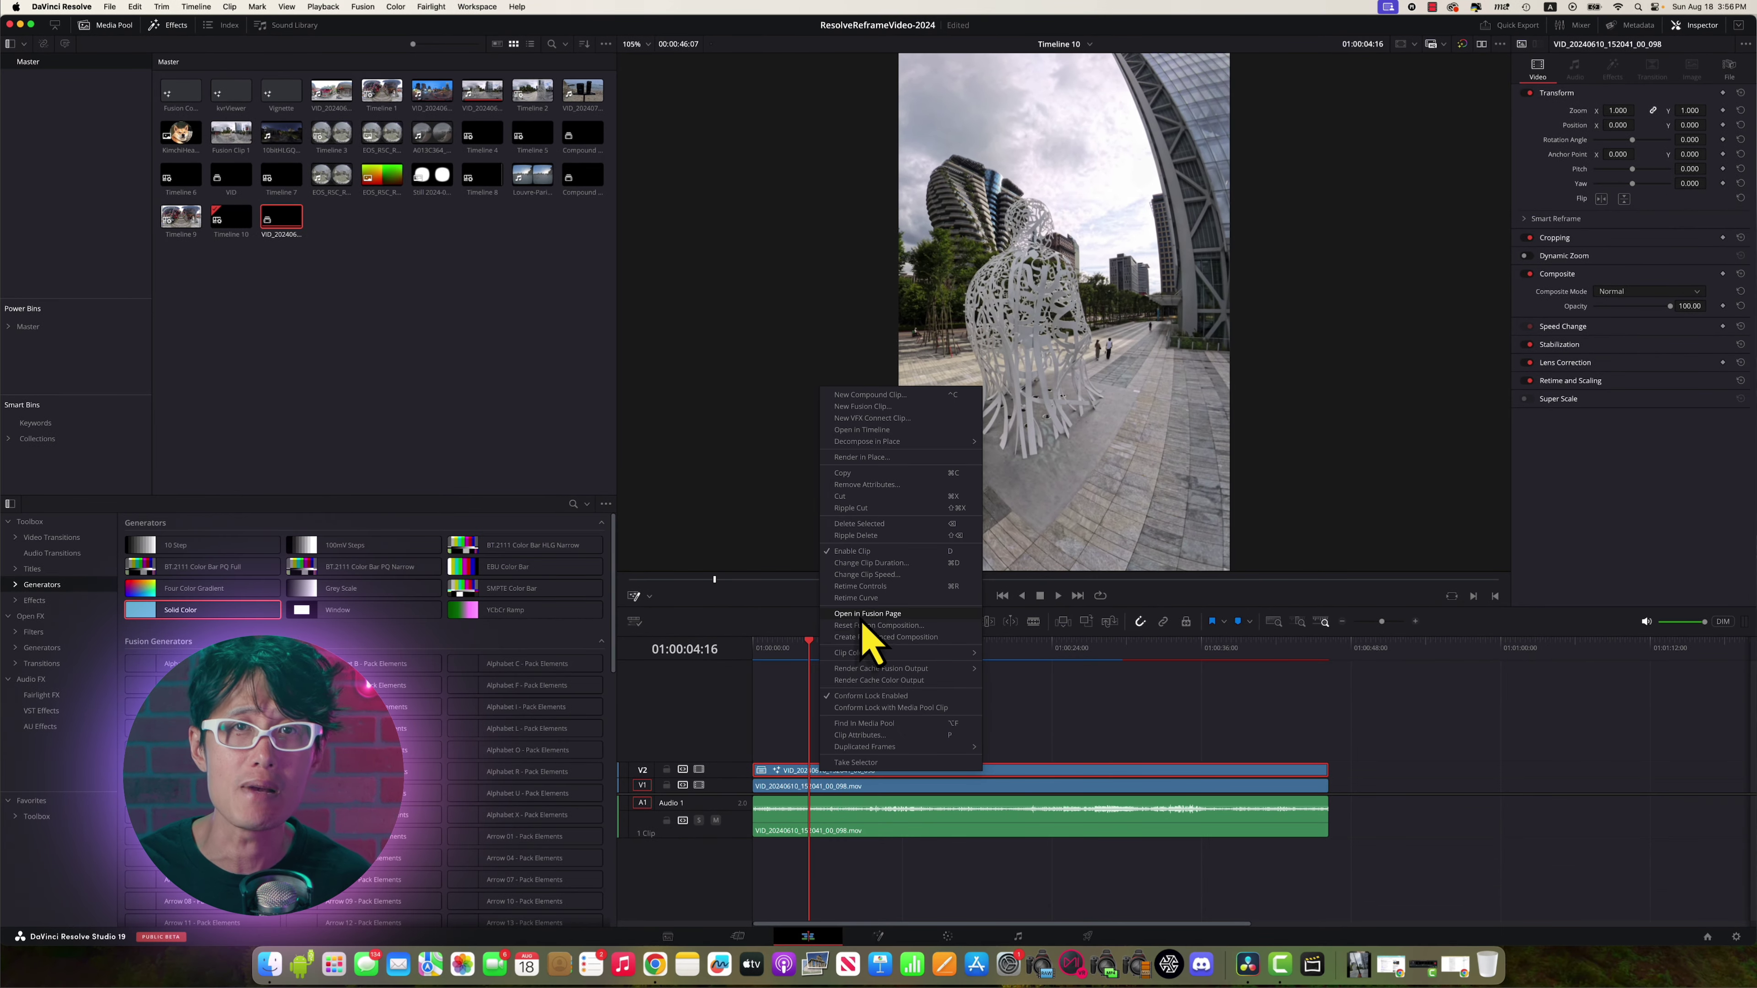
# Step: Open the V2 clip in Fusion and replace kvrReframe360Ultra1 with a kvrViewer node
pyautogui.click(865, 616)
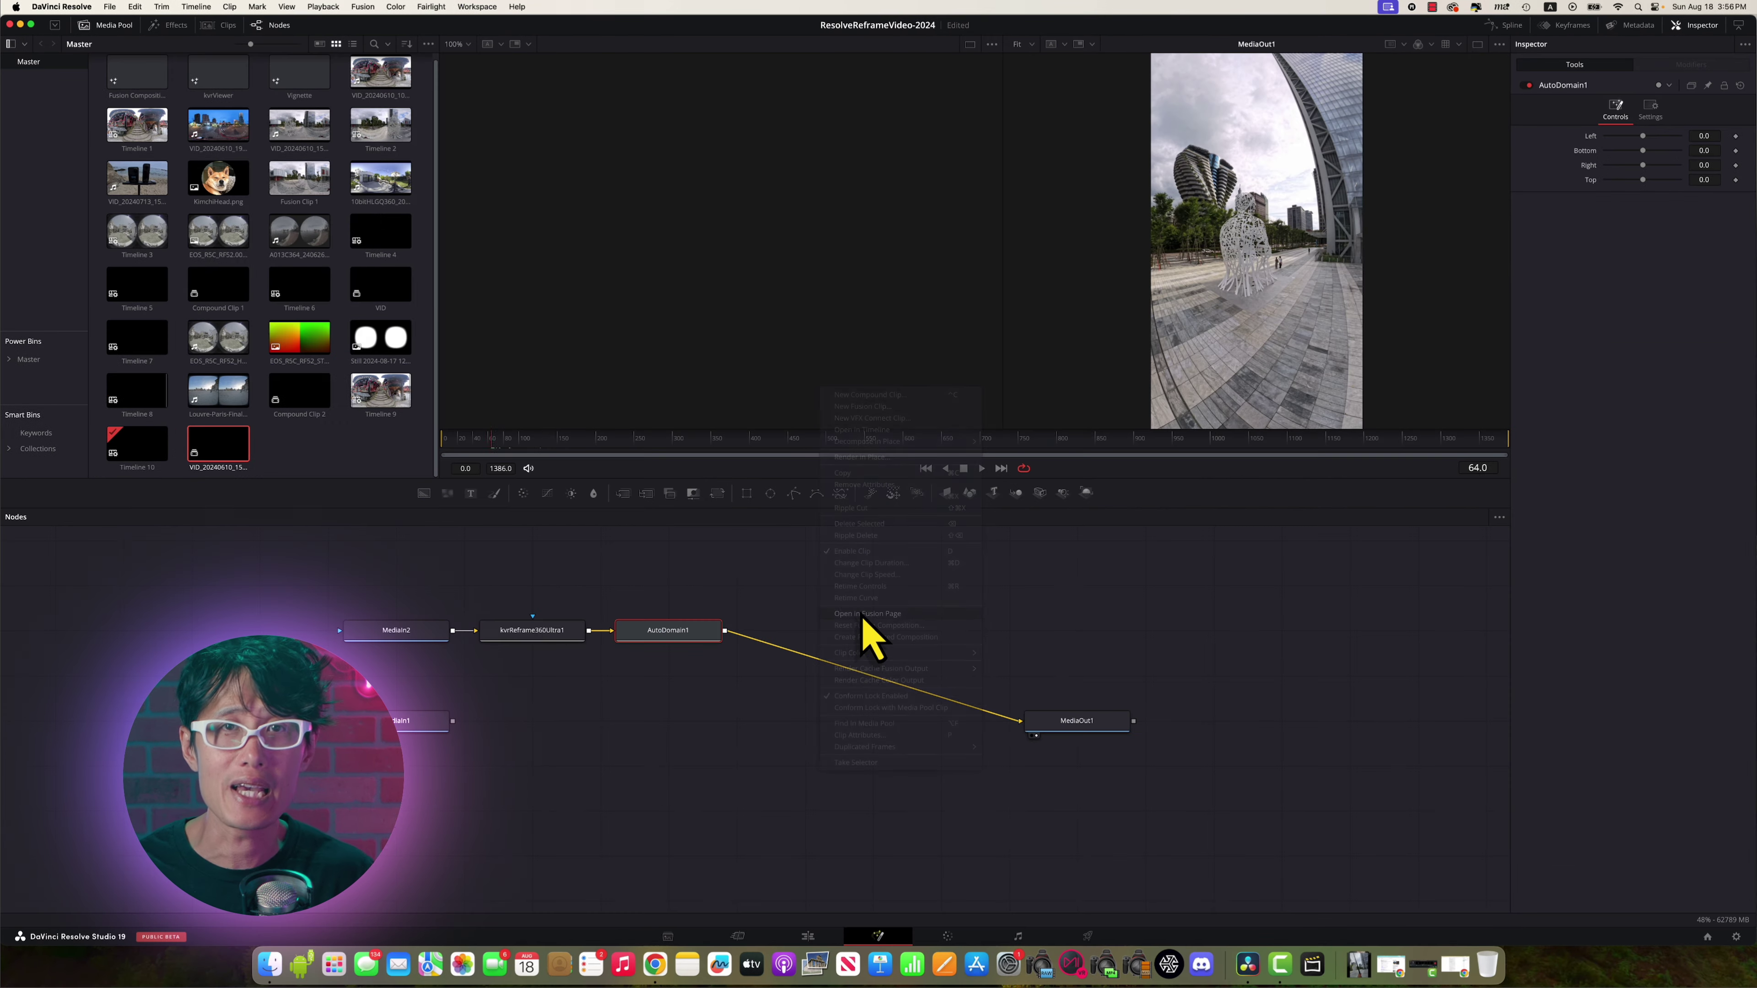
pyautogui.click(536, 636)
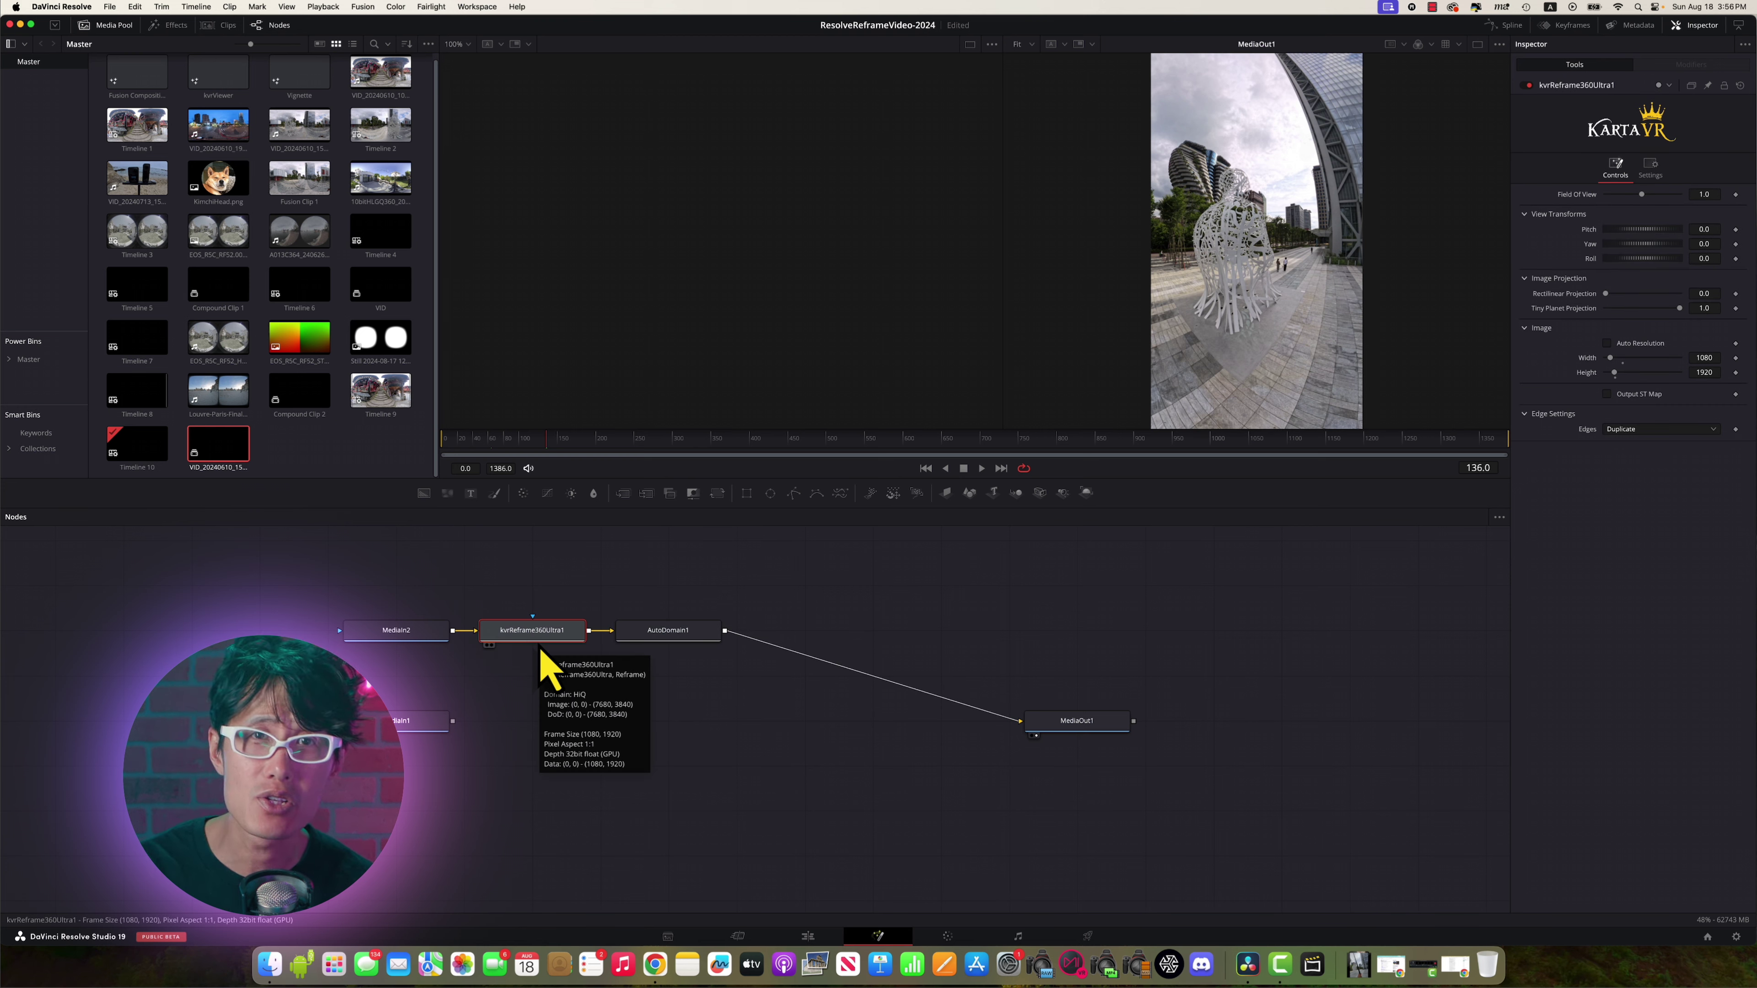
pyautogui.press('Delete')
pyautogui.hotkey('ctrl', 'space')
pyautogui.write('kvrViewer')
pyautogui.press('Return')
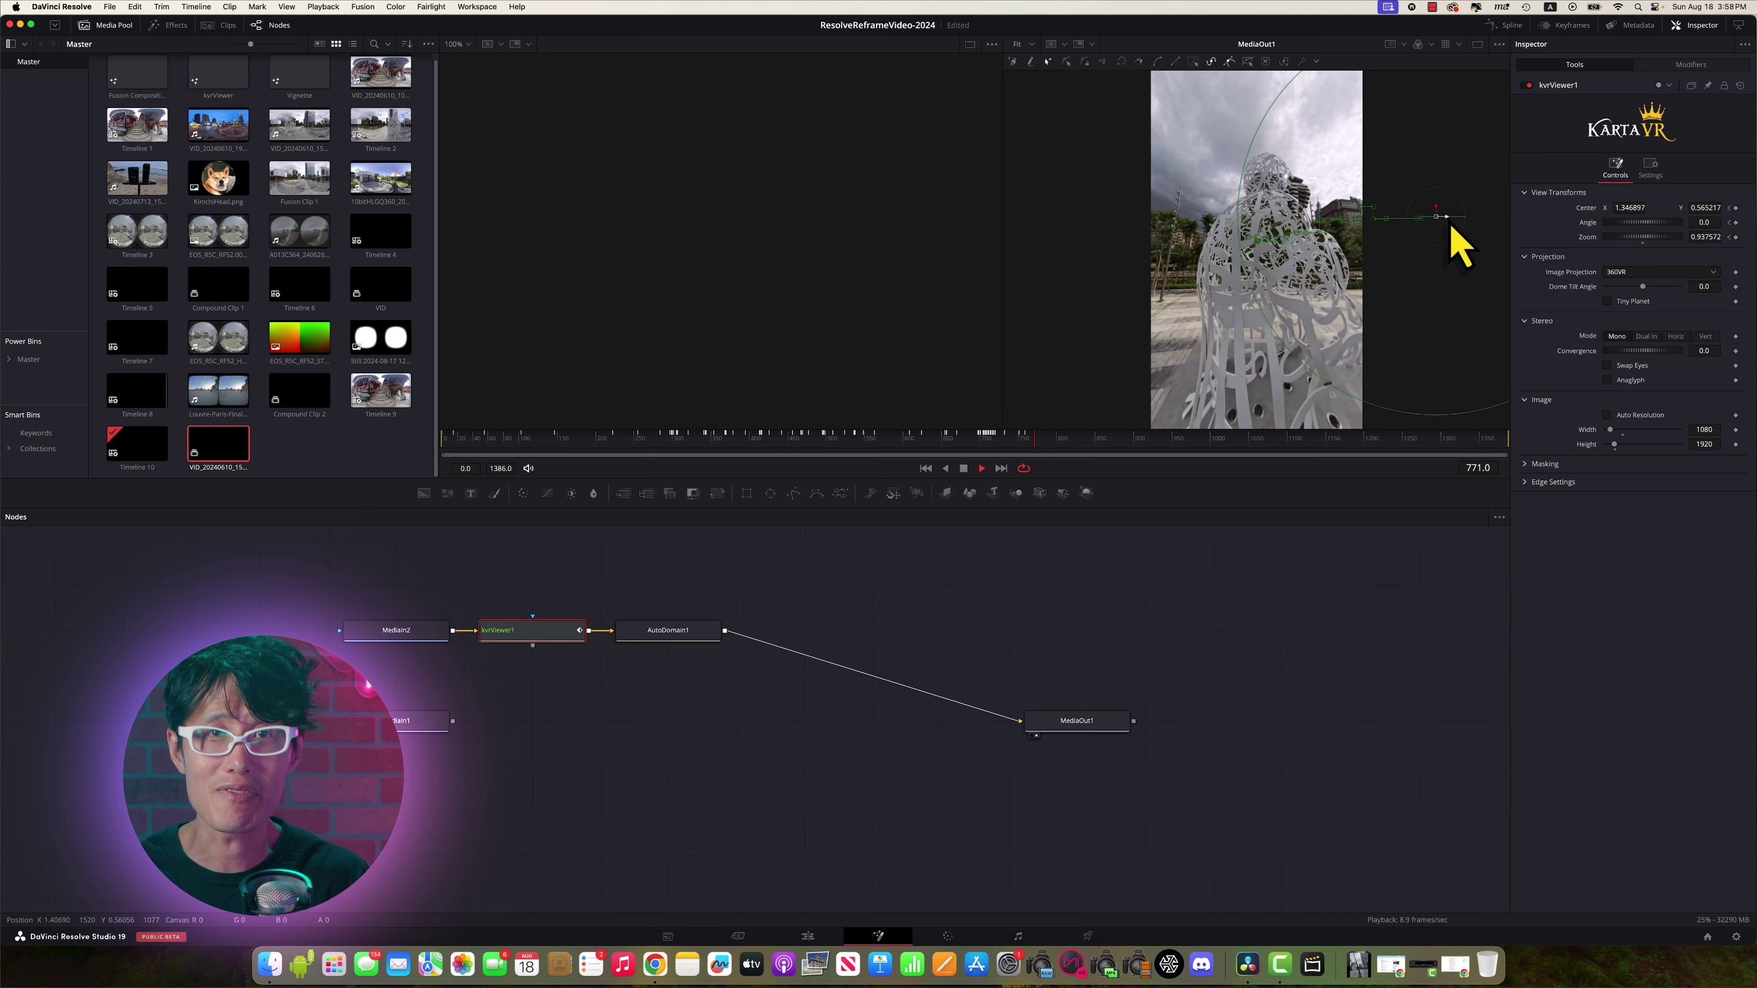
# Step: Animate the kvrViewer framing centre across the 360 image and smooth its animation curves
pyautogui.moveTo(1447, 220); pyautogui.dragTo(1478, 133)
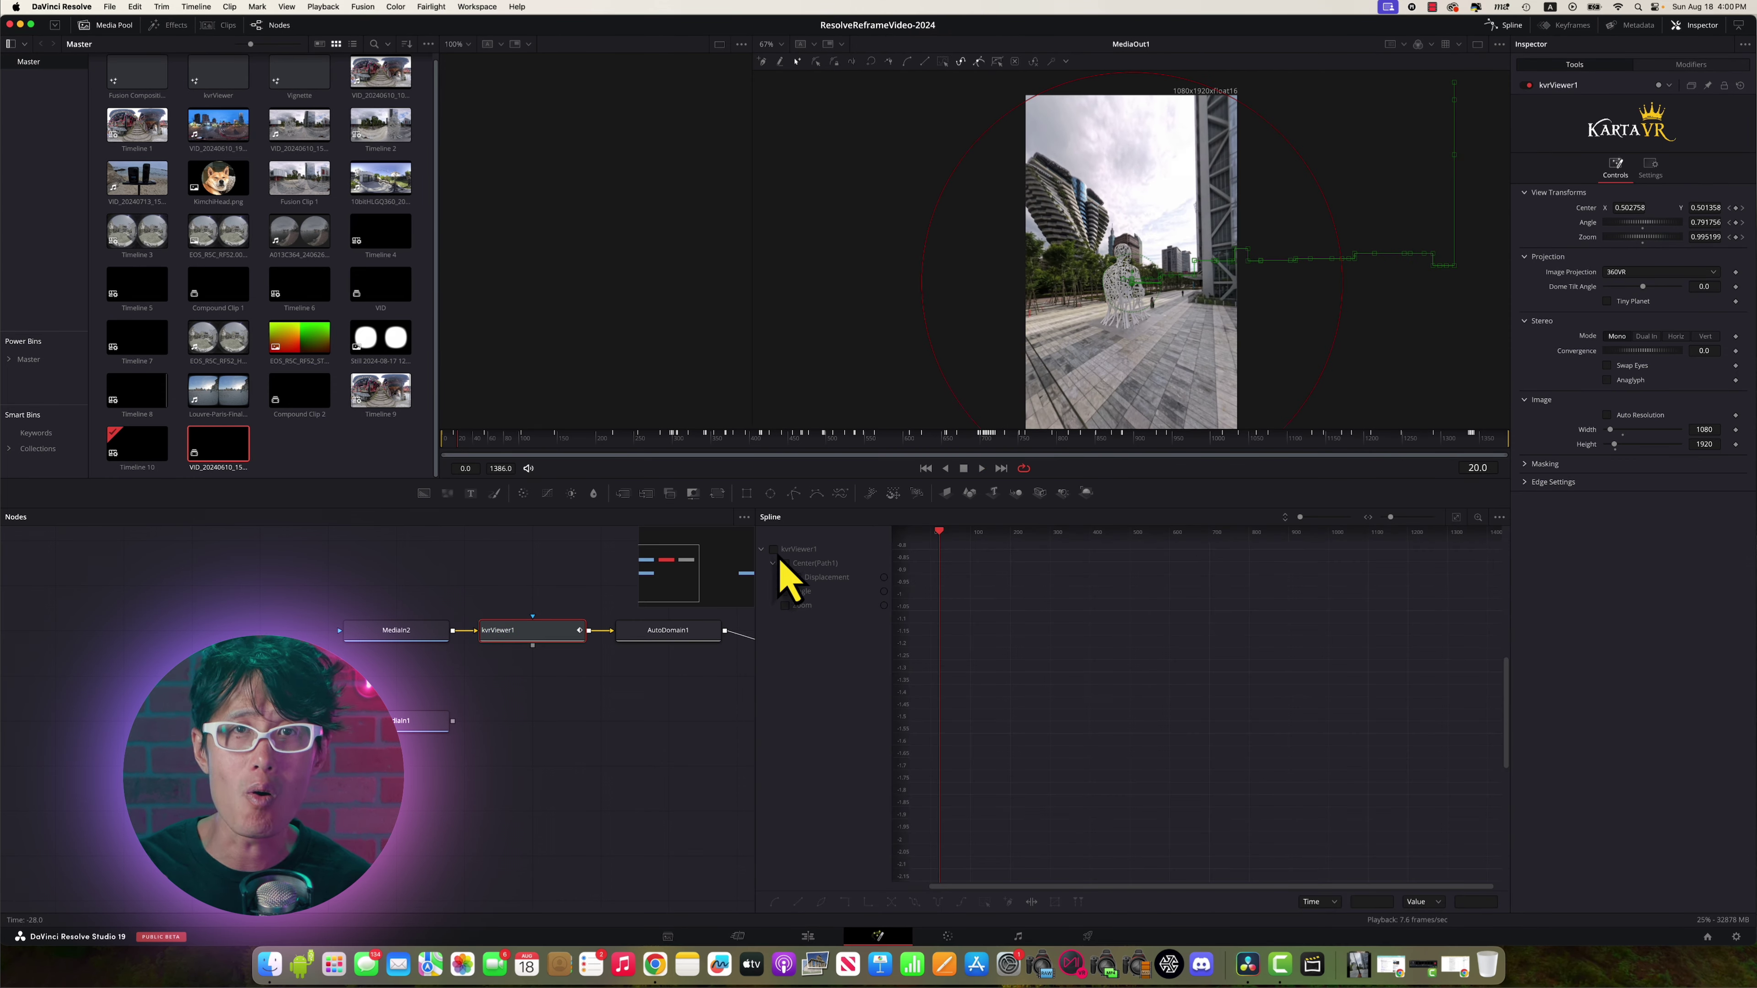
pyautogui.click(775, 550)
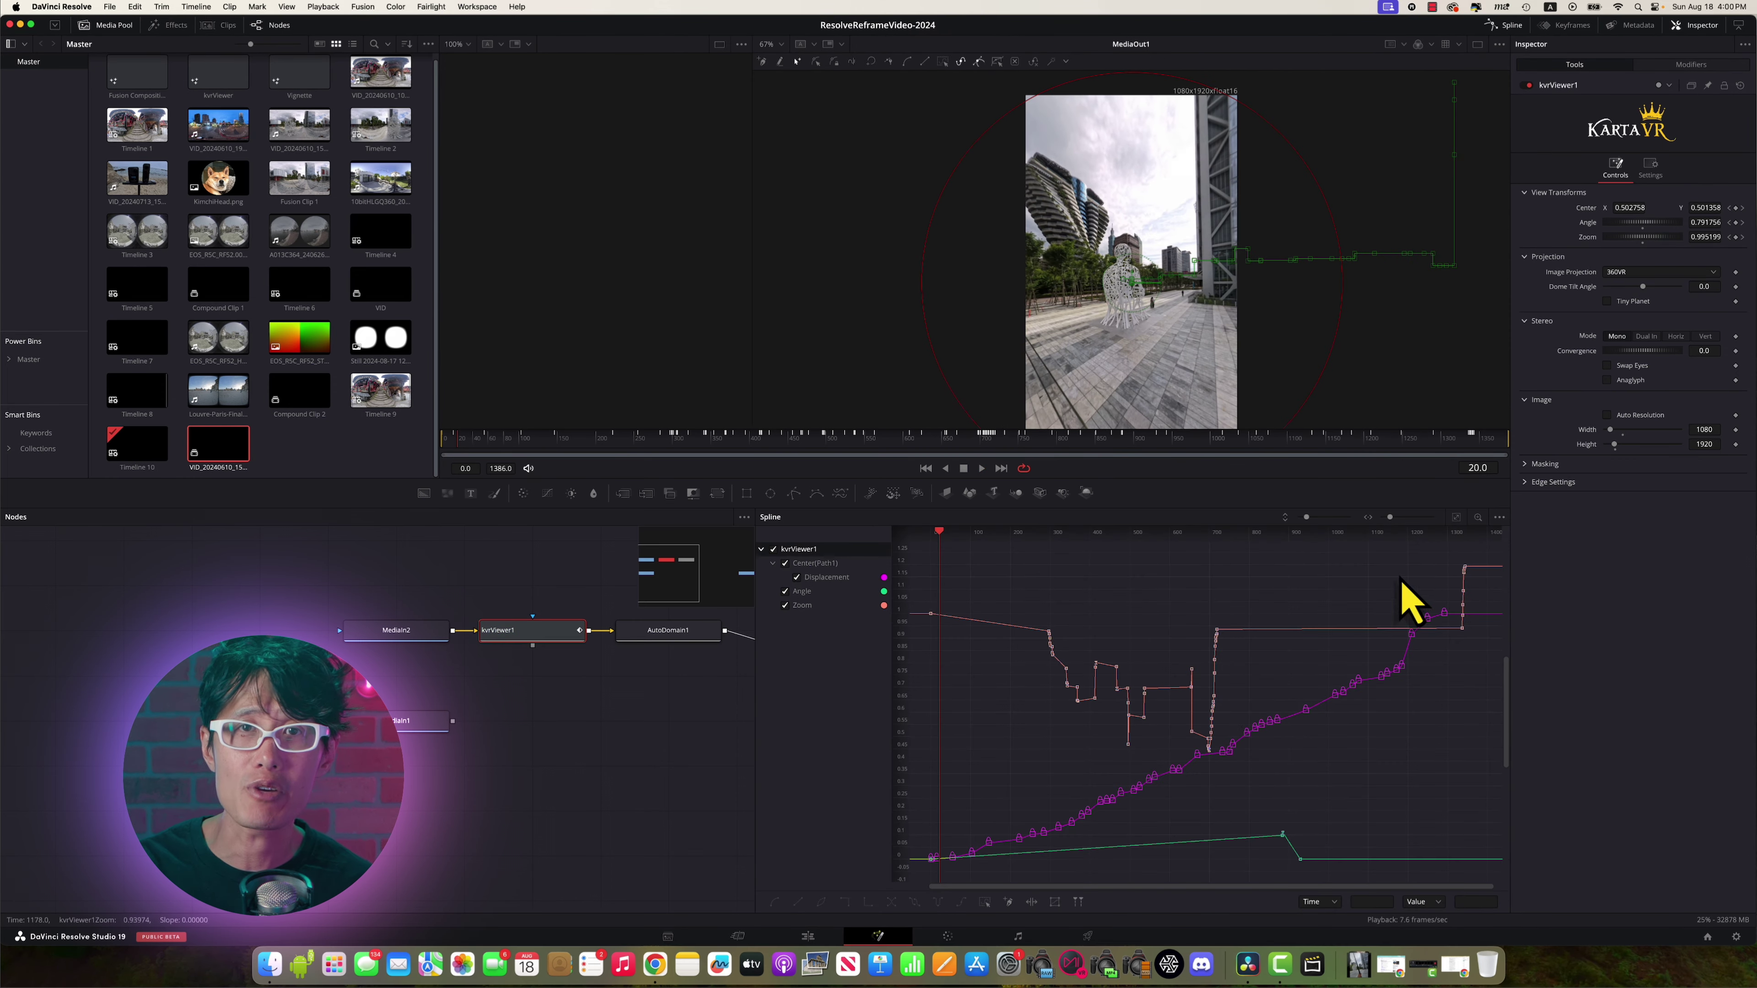
pyautogui.click(1455, 517)
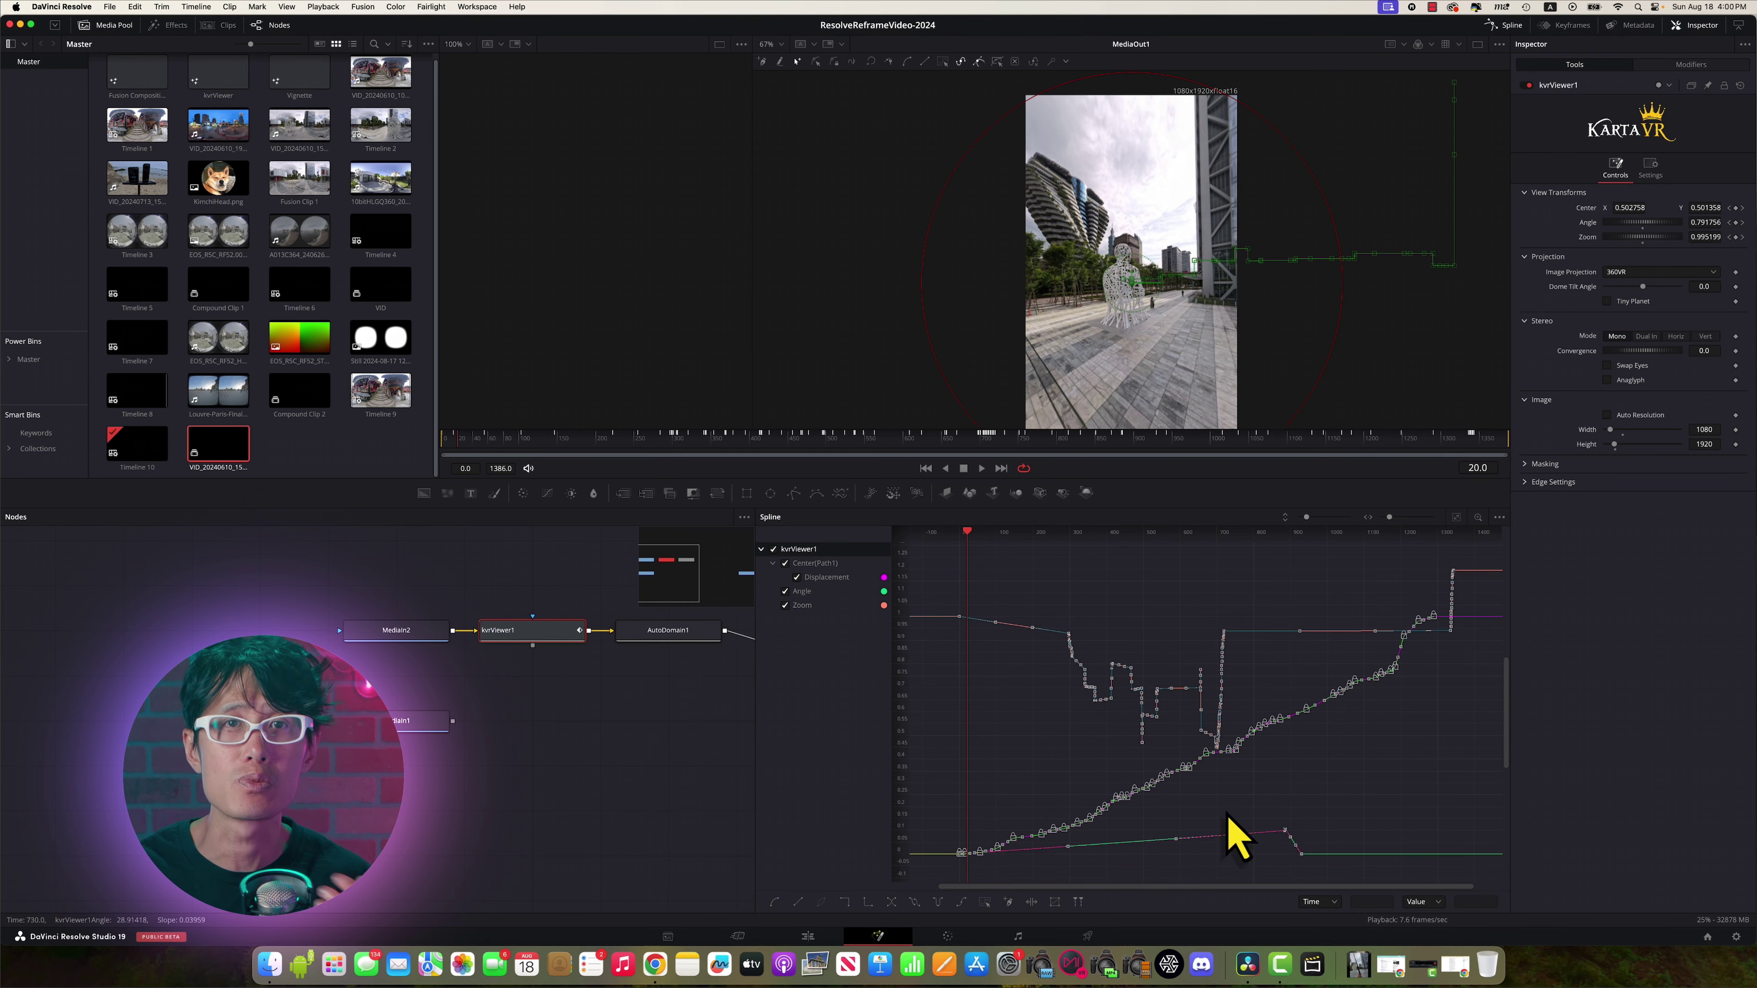
pyautogui.click(774, 901)
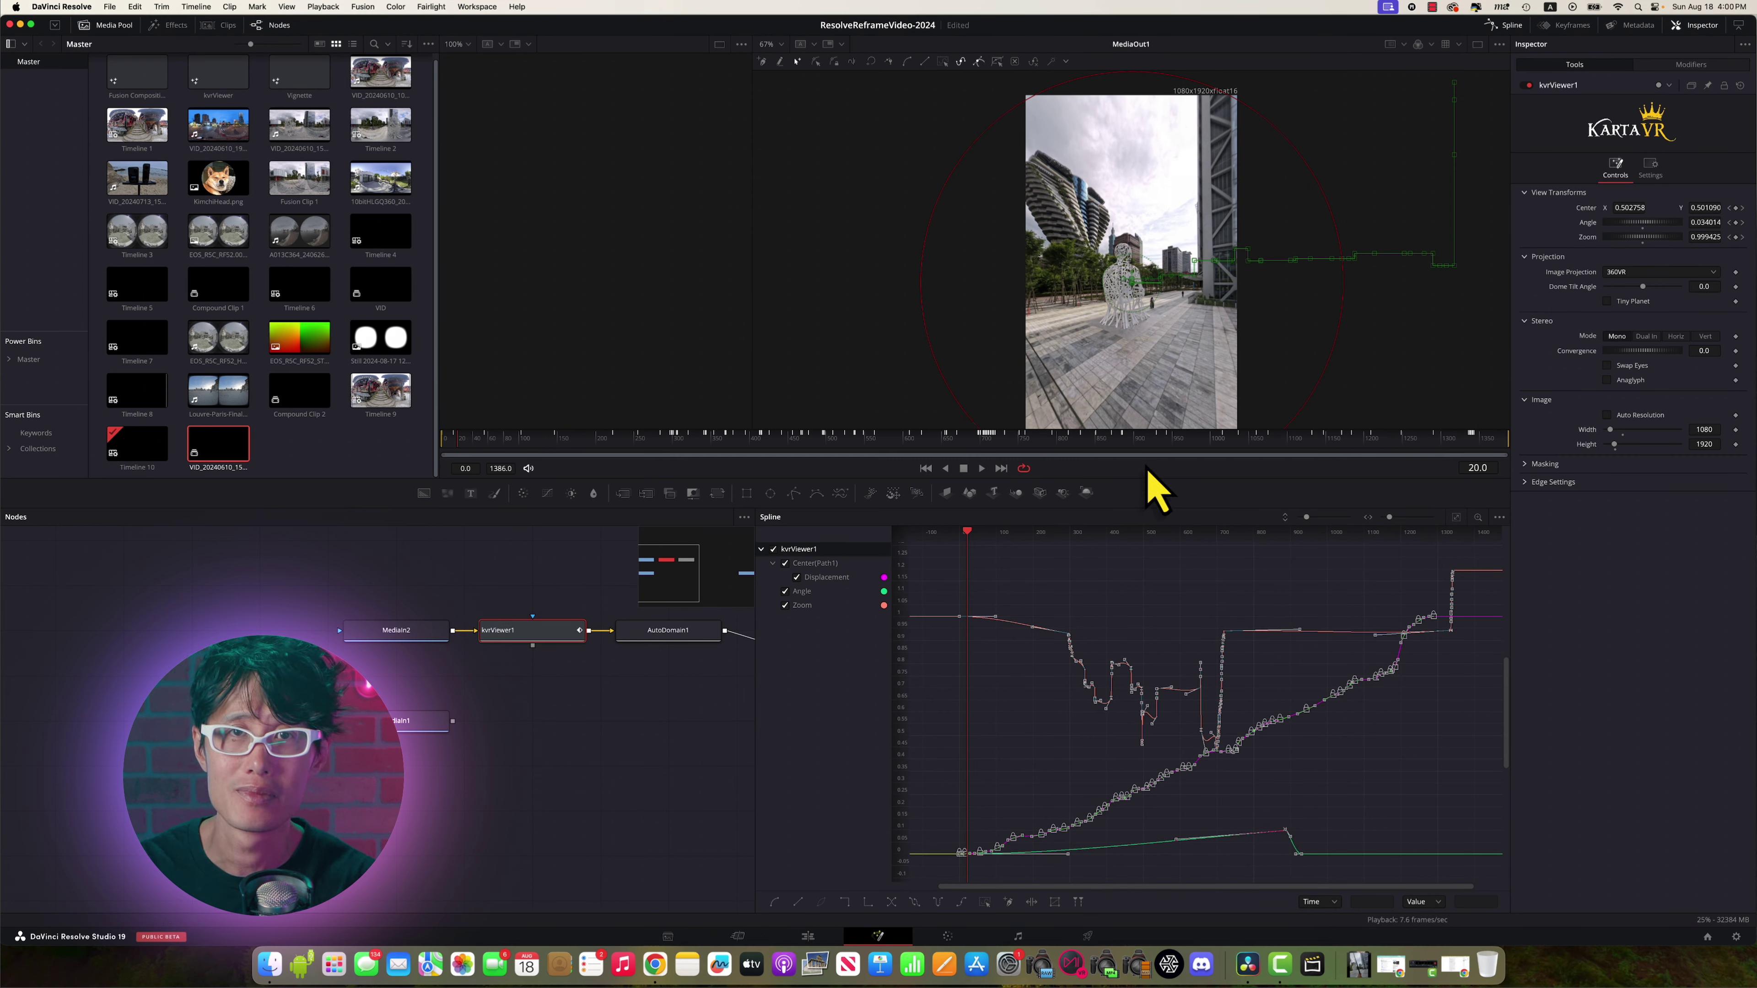
pyautogui.click(808, 935)
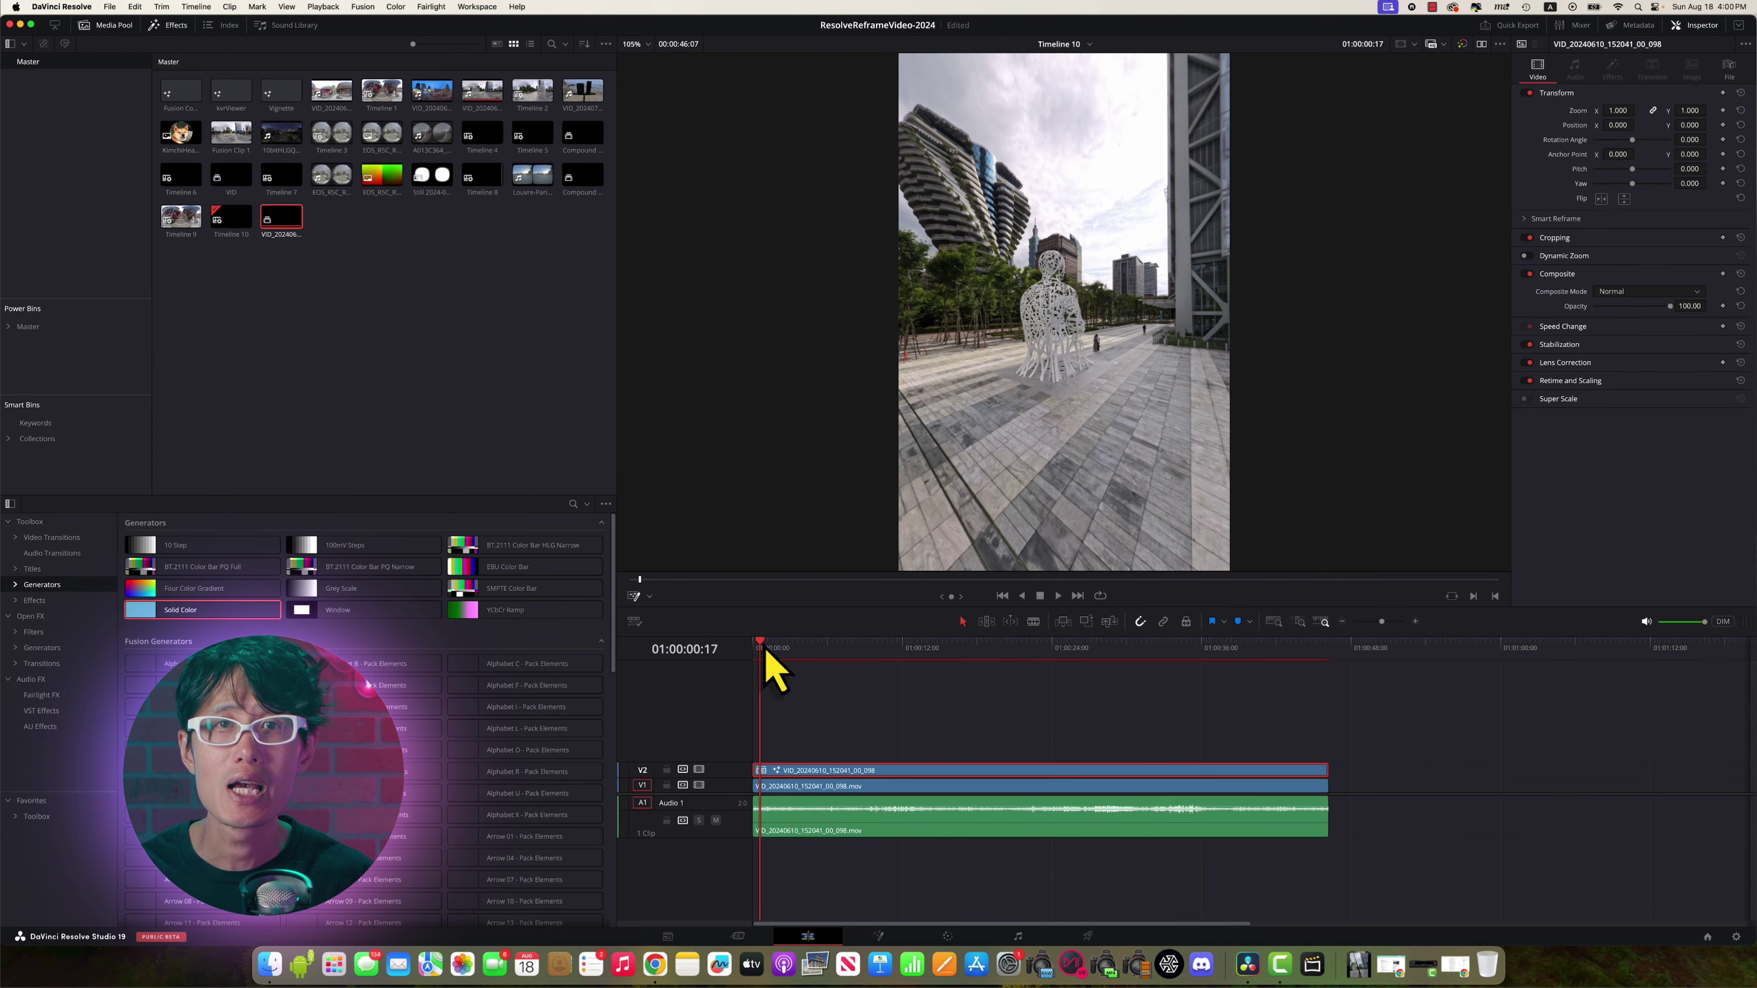
# Step: Render the reframed clip in place to Render 1.mov from its start
pyautogui.moveTo(766, 658); pyautogui.dragTo(617, 643)
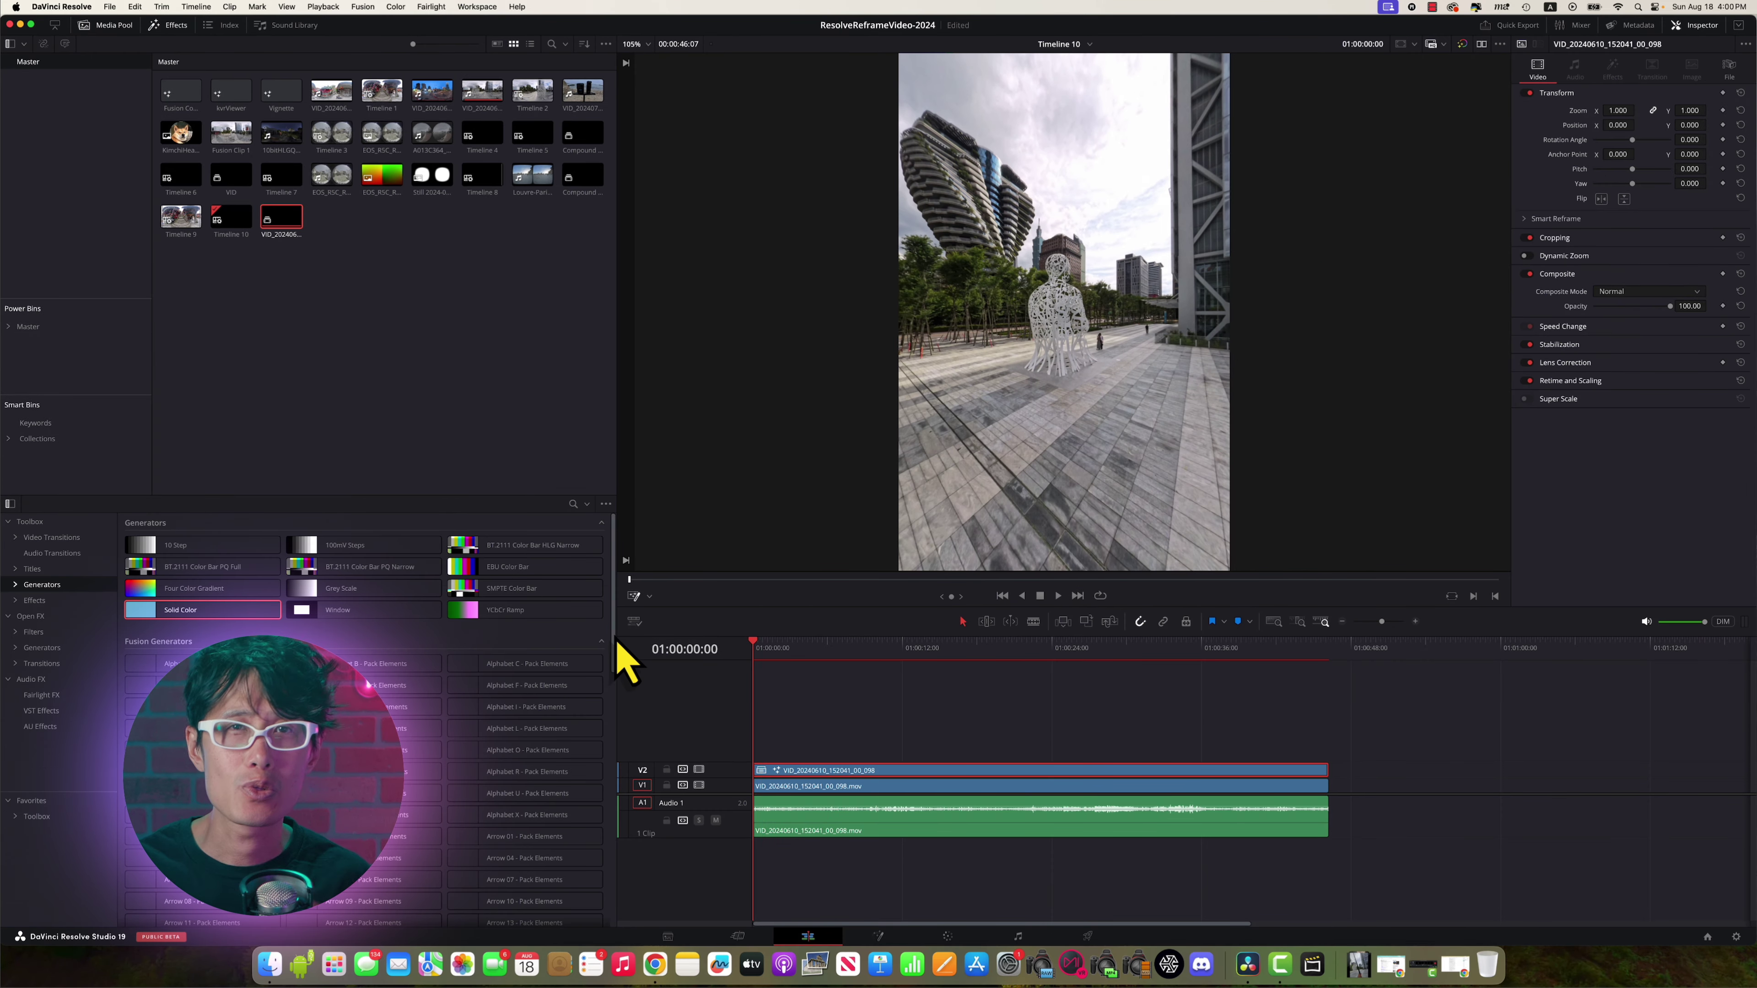
pyautogui.rightClick(874, 780)
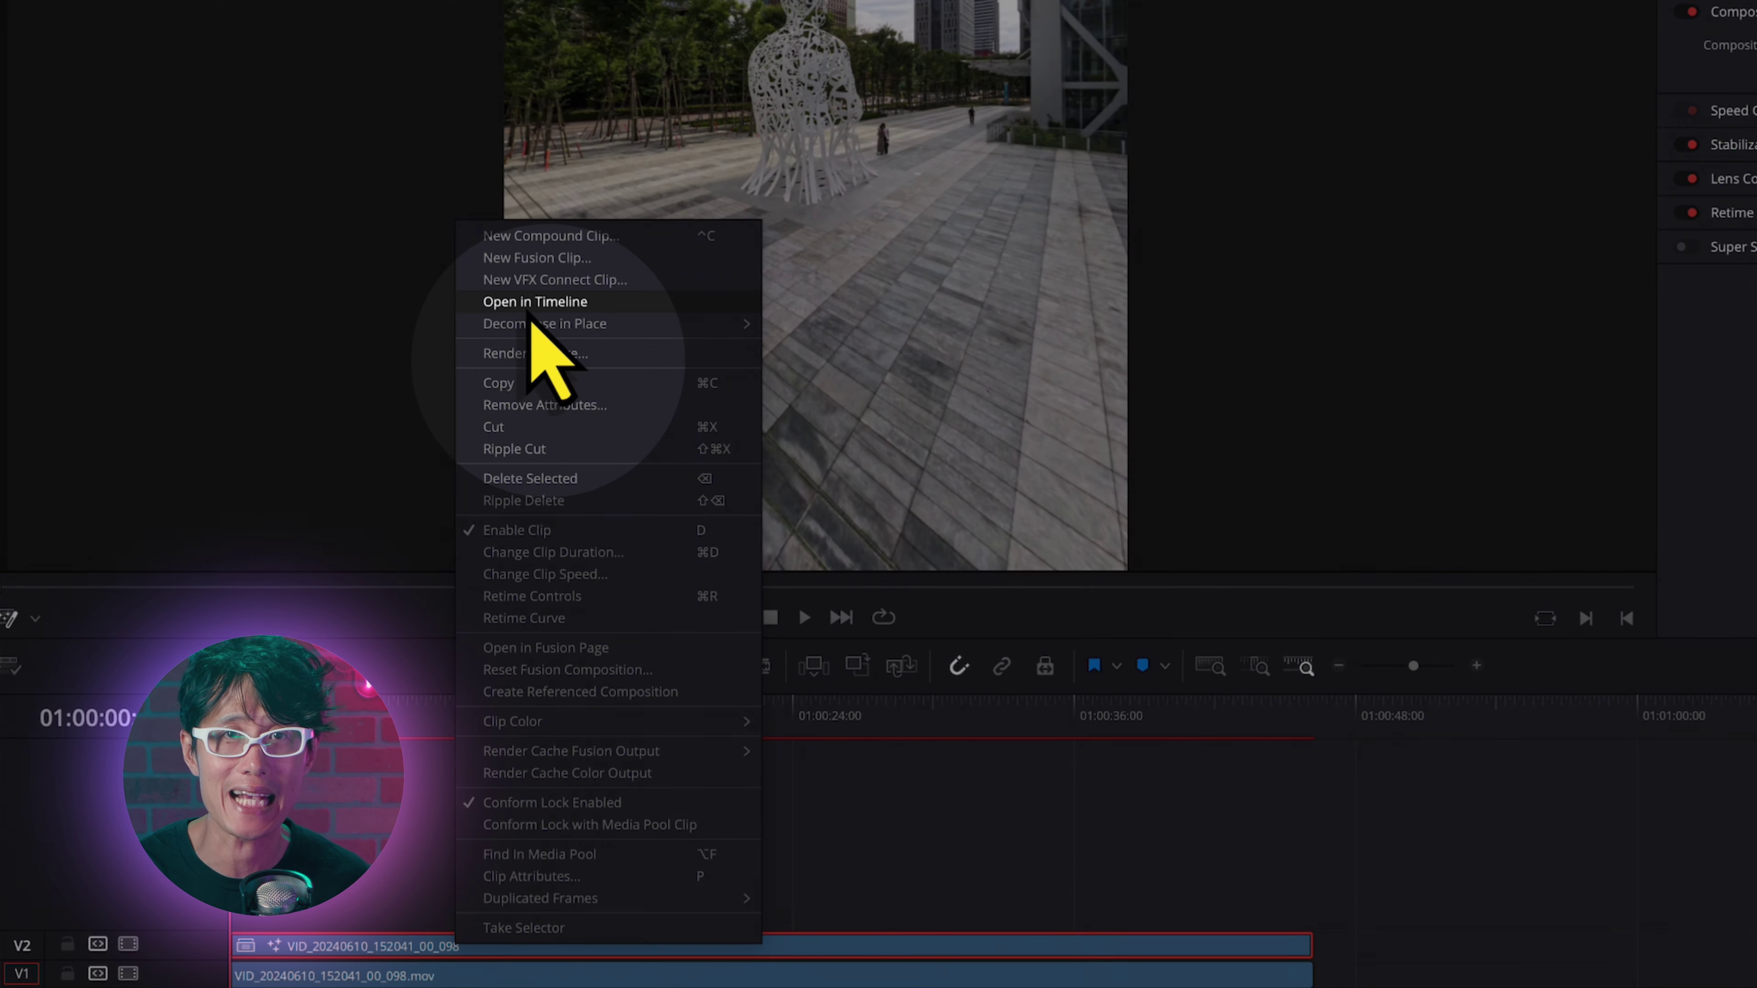
pyautogui.click(532, 356)
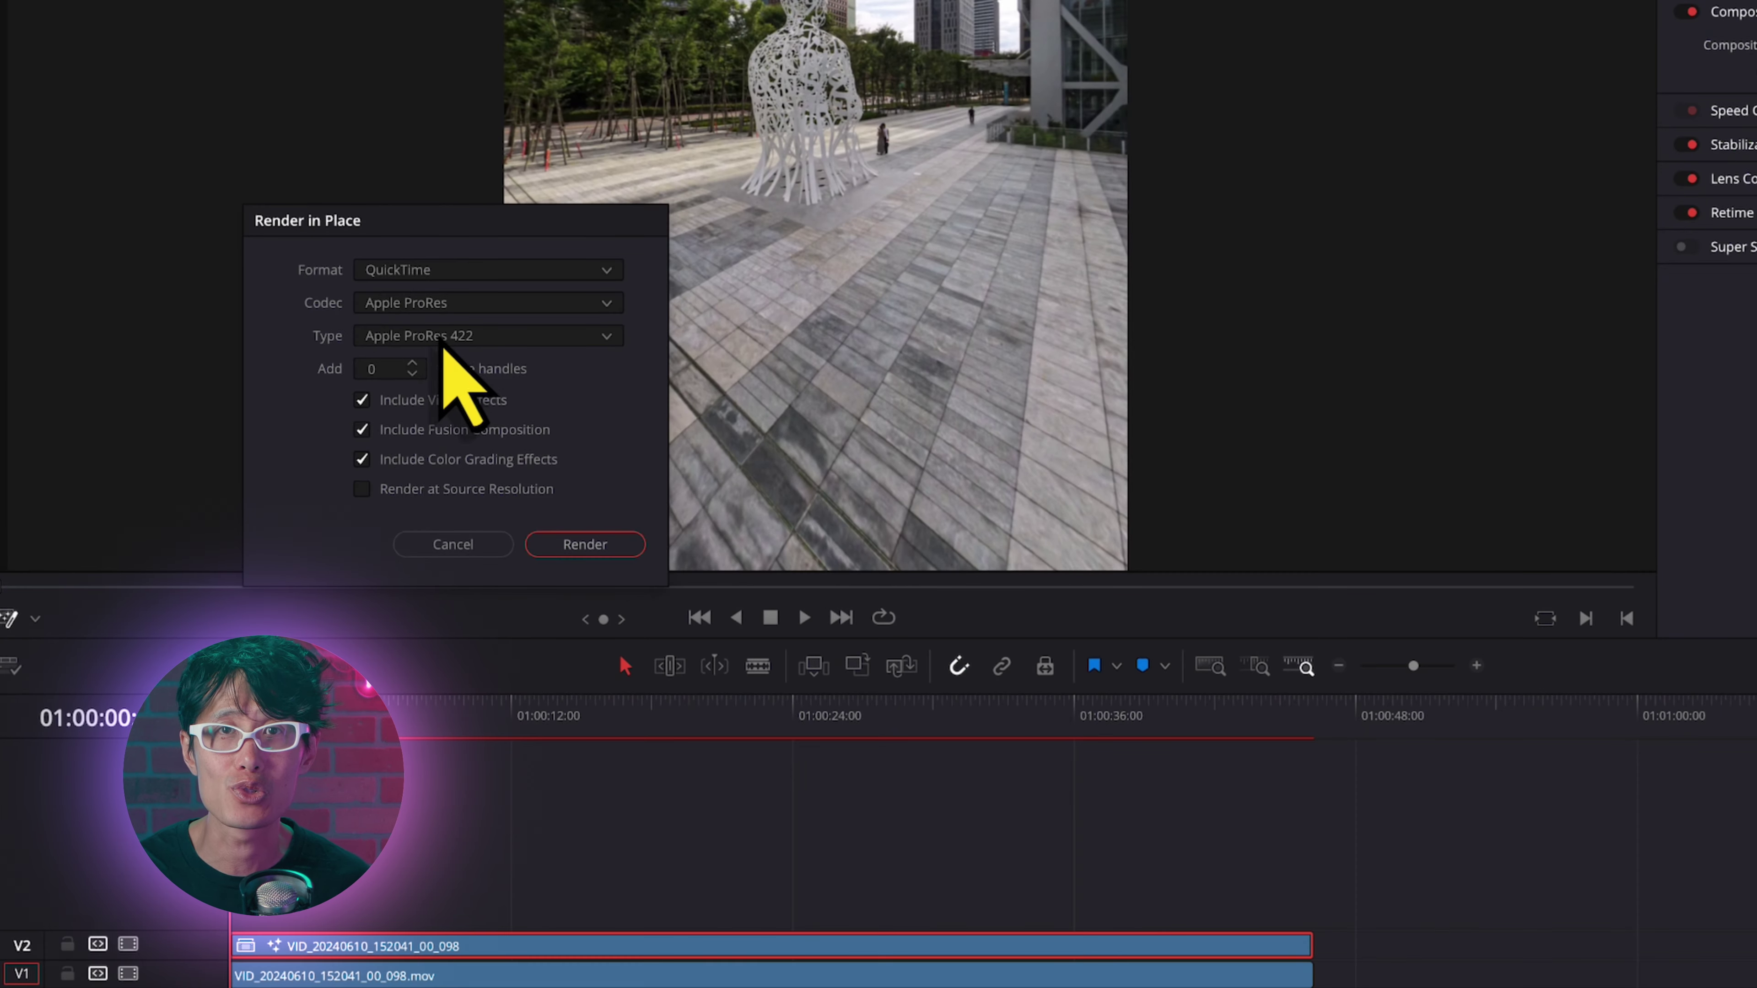
pyautogui.click(581, 545)
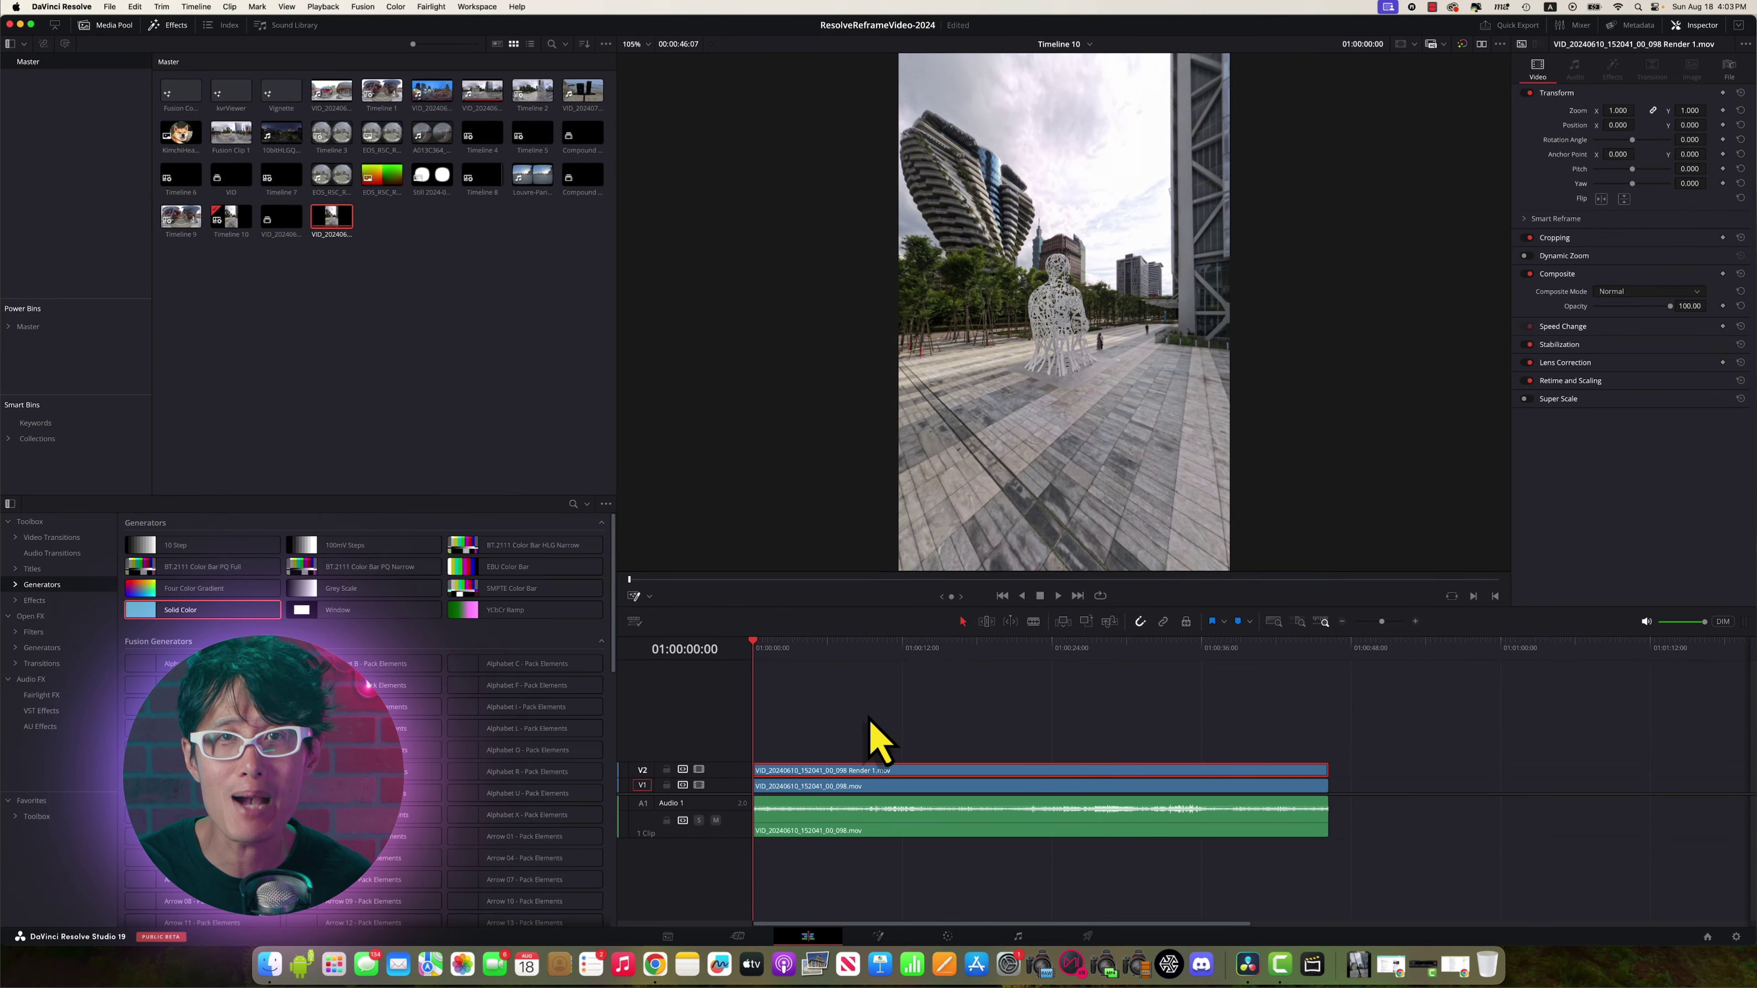
# Step: Play back the rendered clip, then decompose it to its original Fusion composition
pyautogui.press('space')
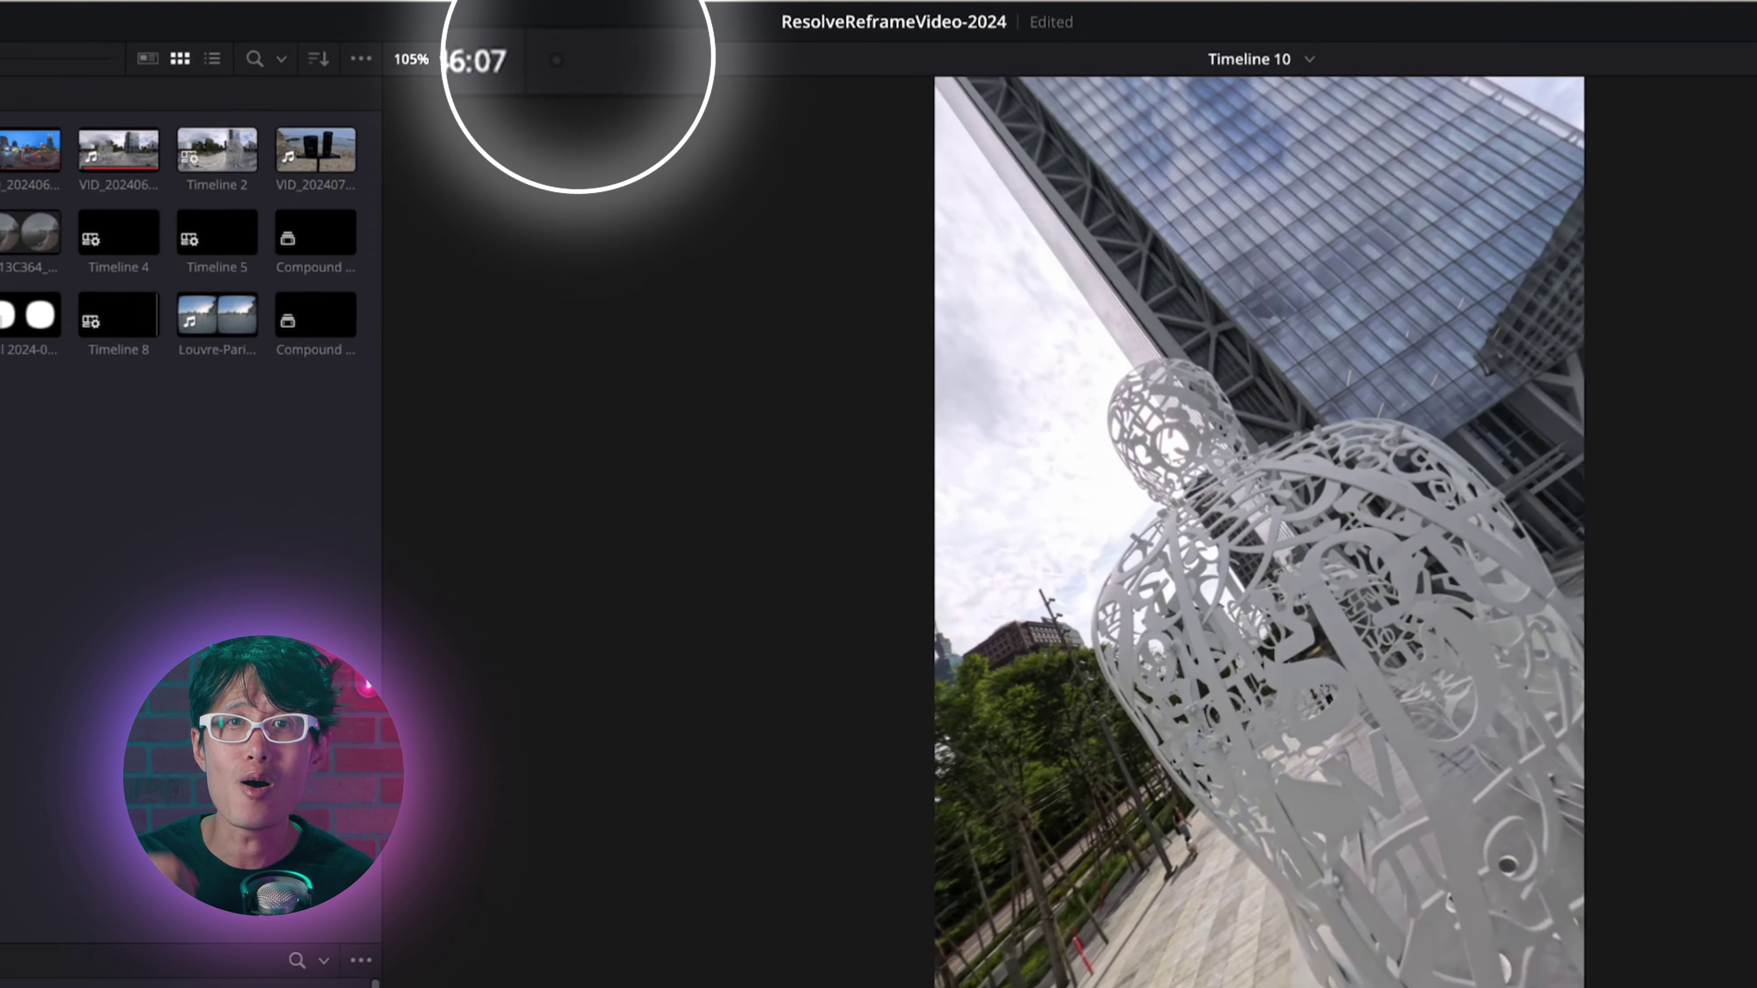
pyautogui.rightClick(1100, 768)
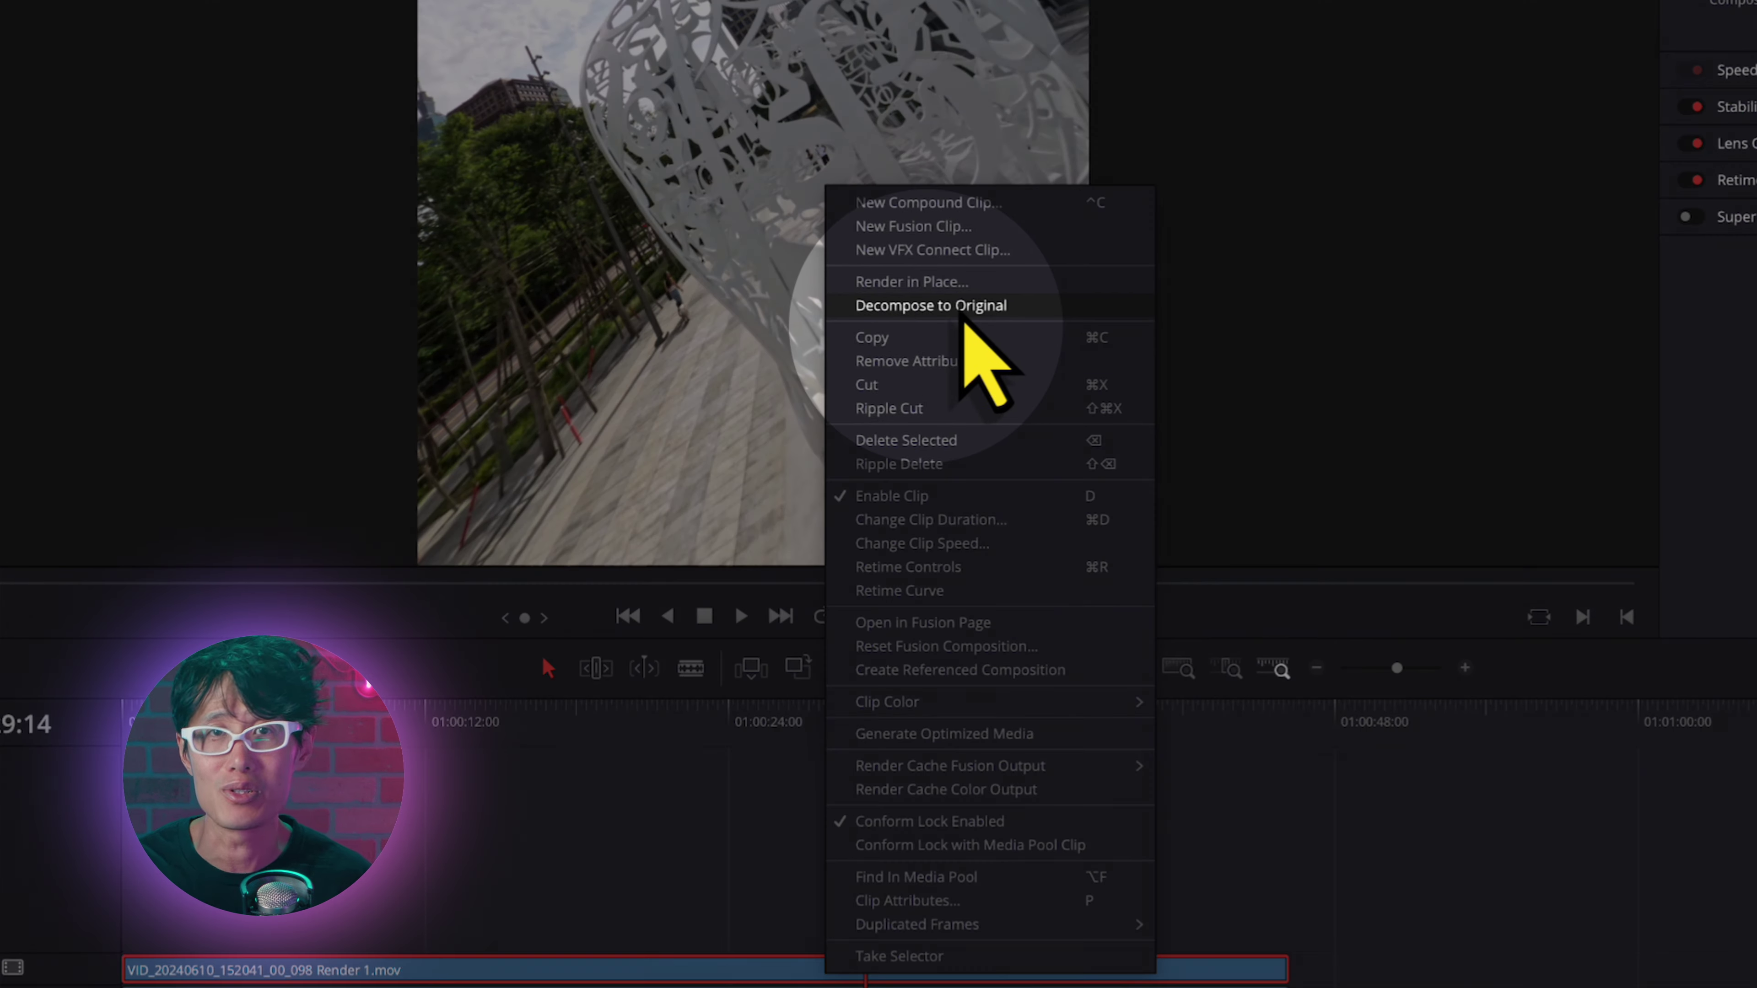
pyautogui.click(1021, 374)
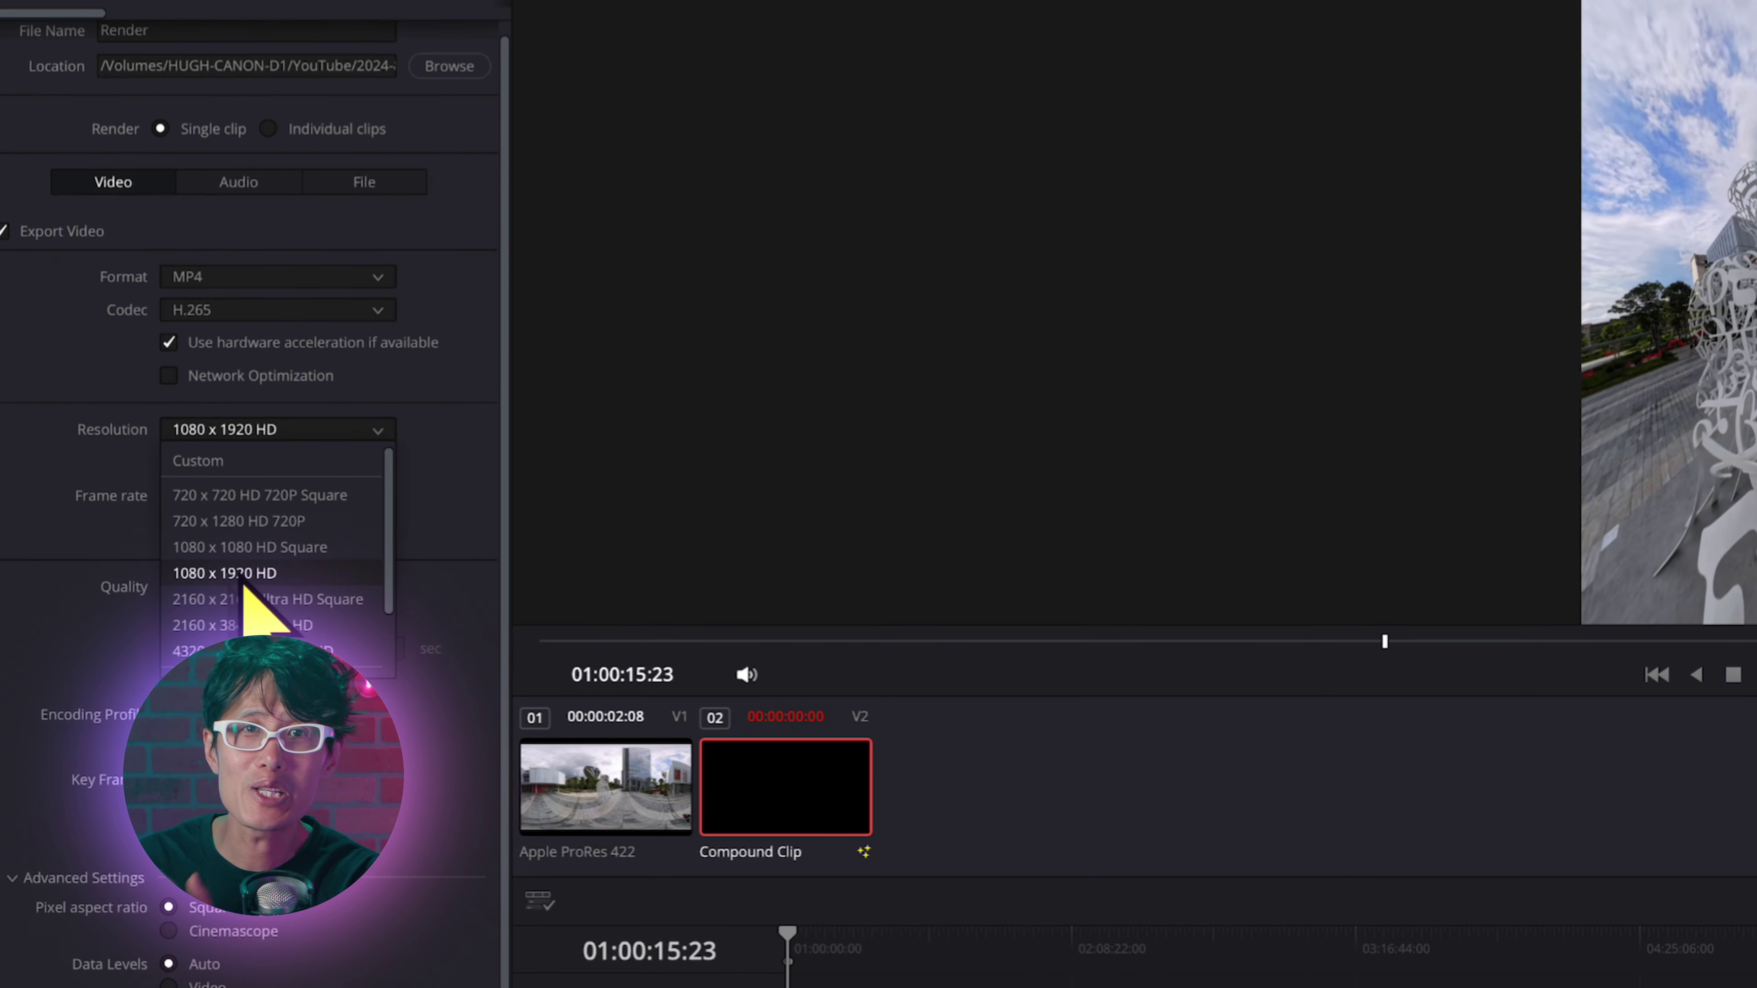
# Step: Choose 1080 x 1920 HD vertical resolution for the MP4 H.265 render
pyautogui.click(131, 387)
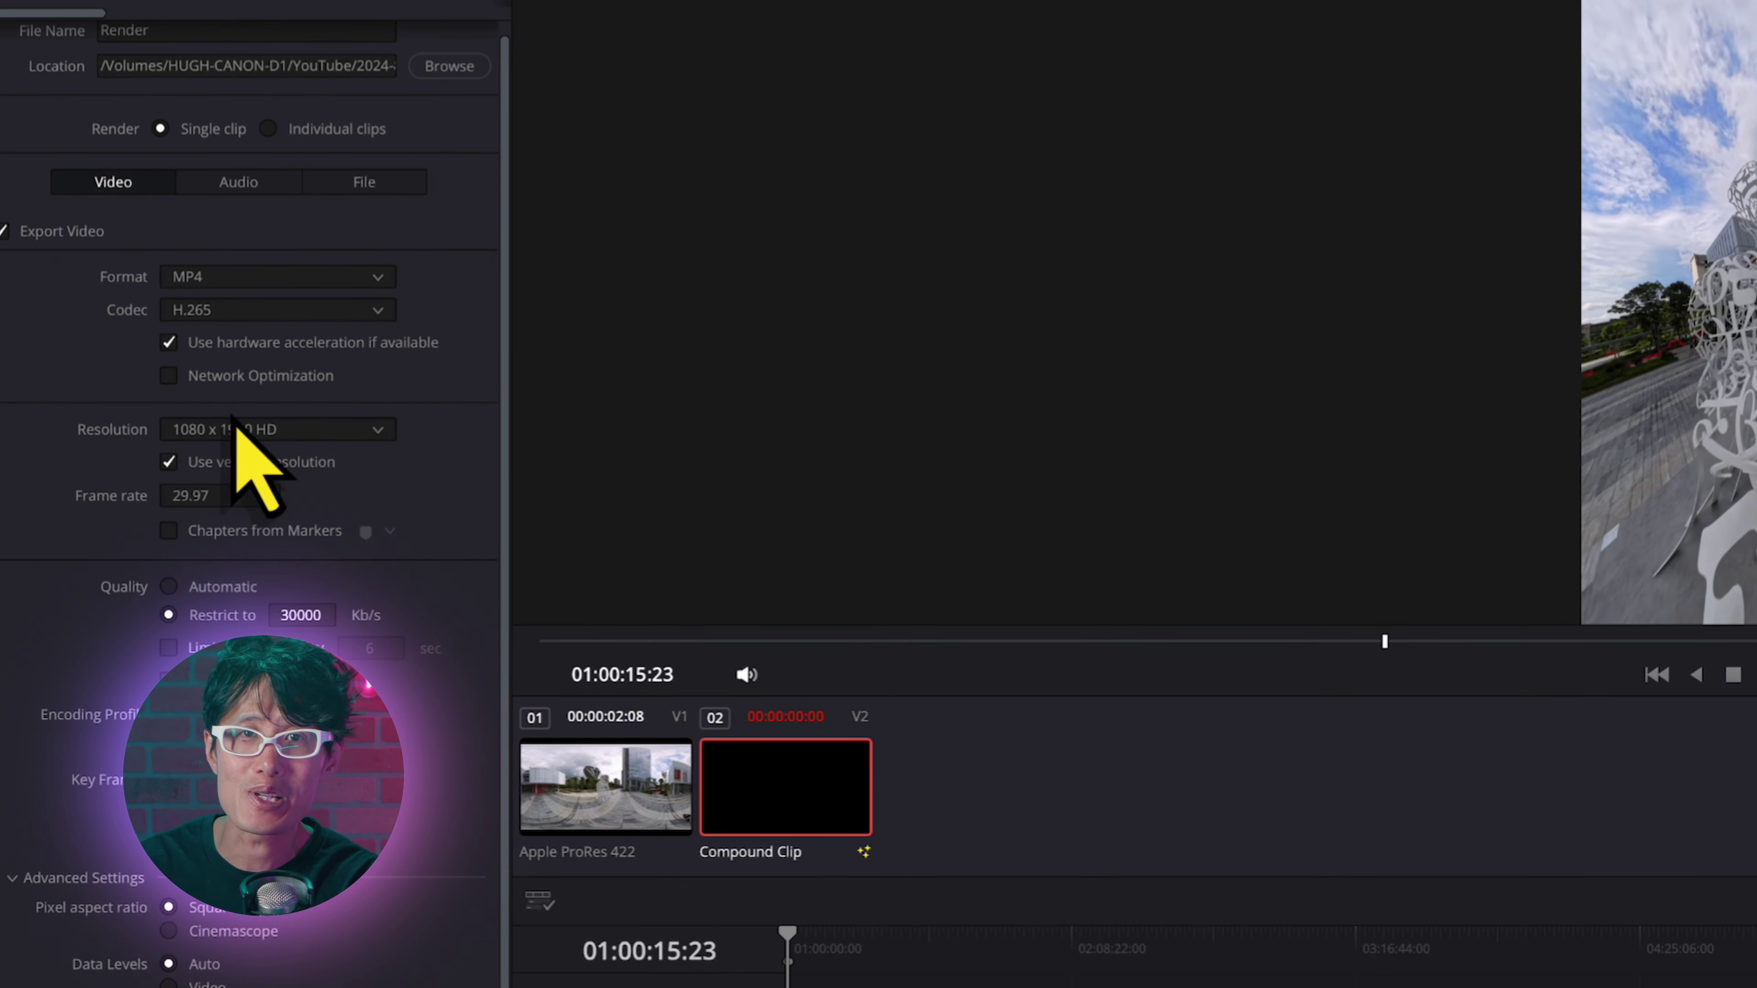